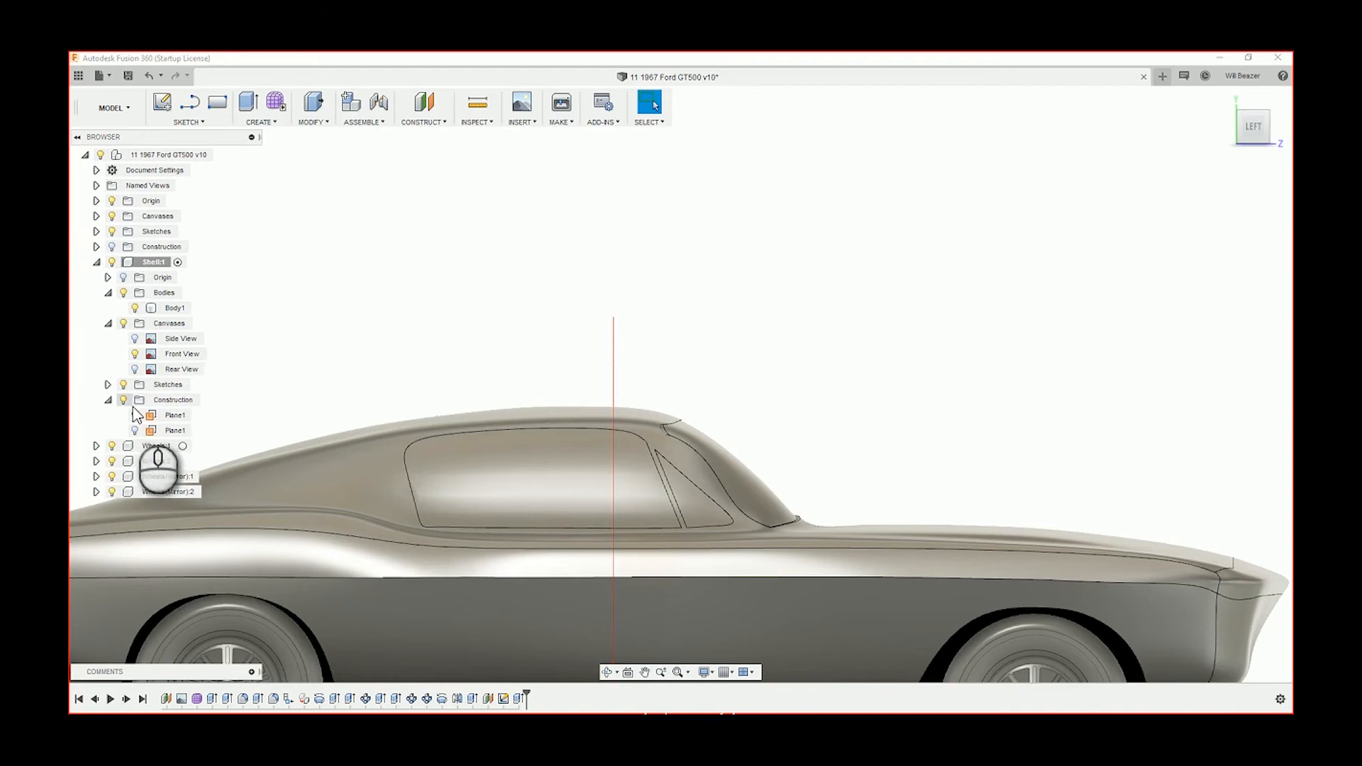
# - Start a sketch on the first construction plane of the shell component and show the Side View canvas instead of Front View
pyautogui.click(134, 416)
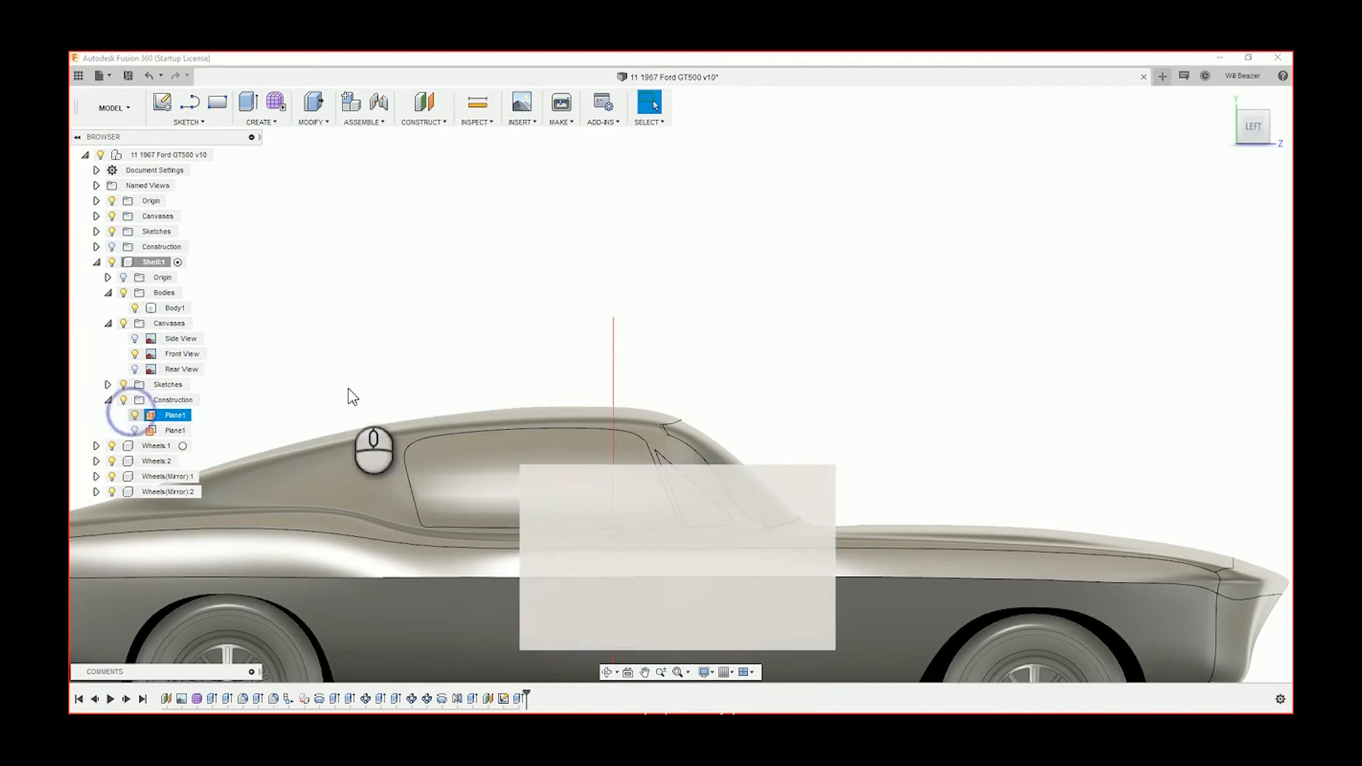
pyautogui.click(162, 103)
pyautogui.click(725, 558)
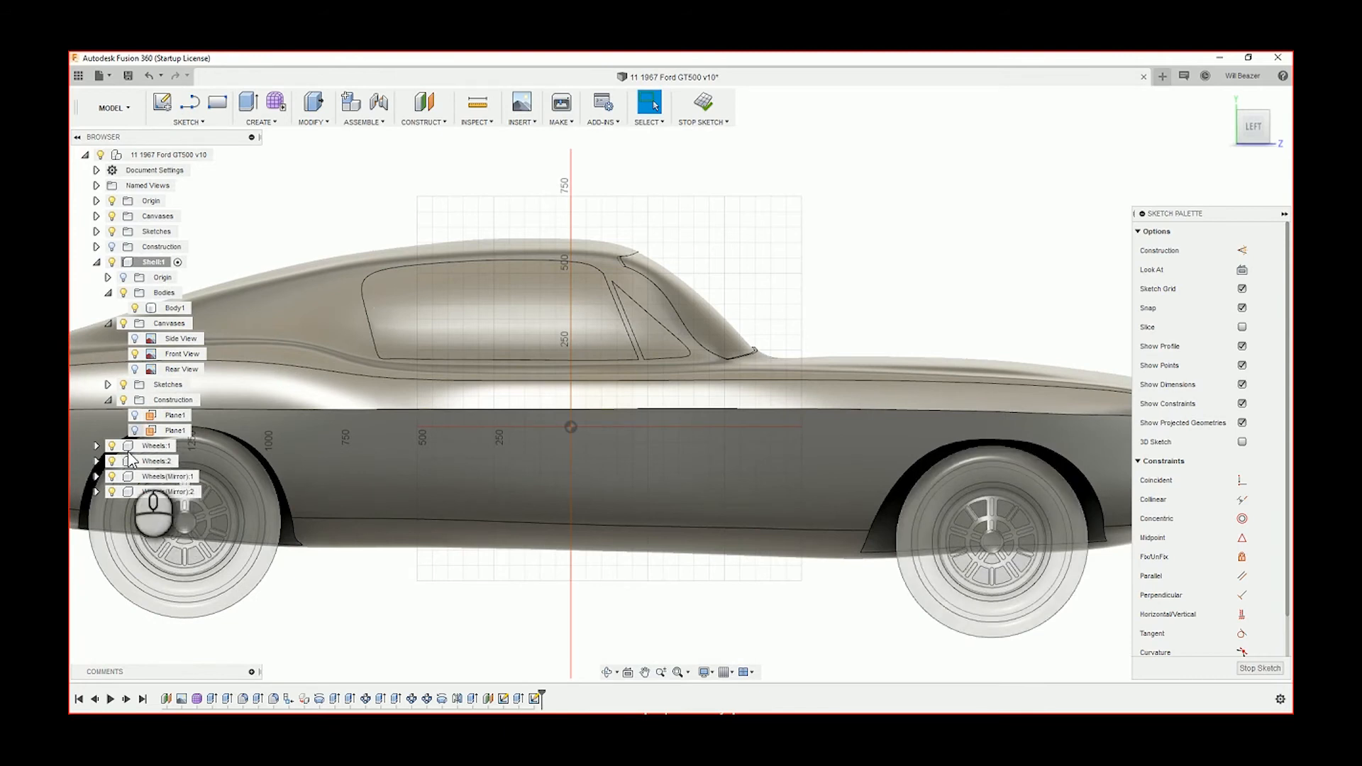
pyautogui.click(108, 400)
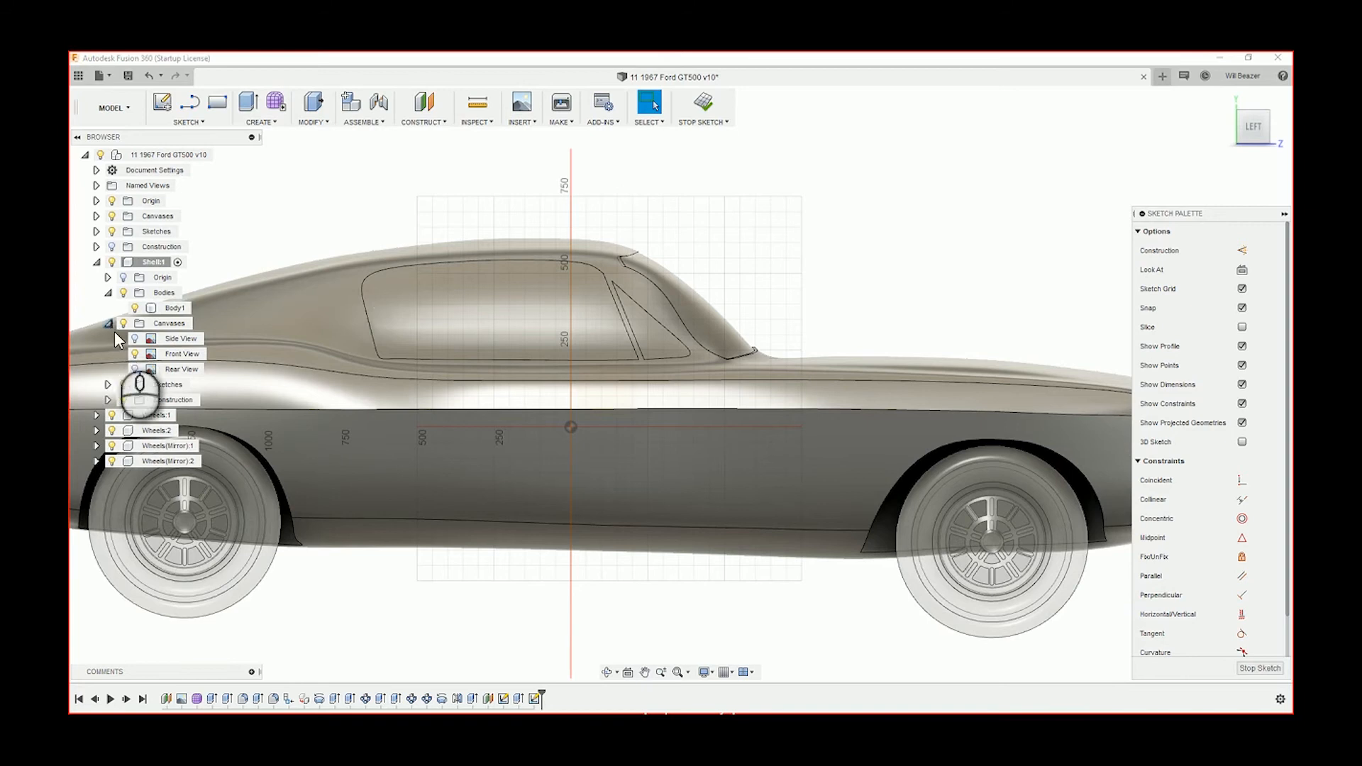
pyautogui.click(134, 354)
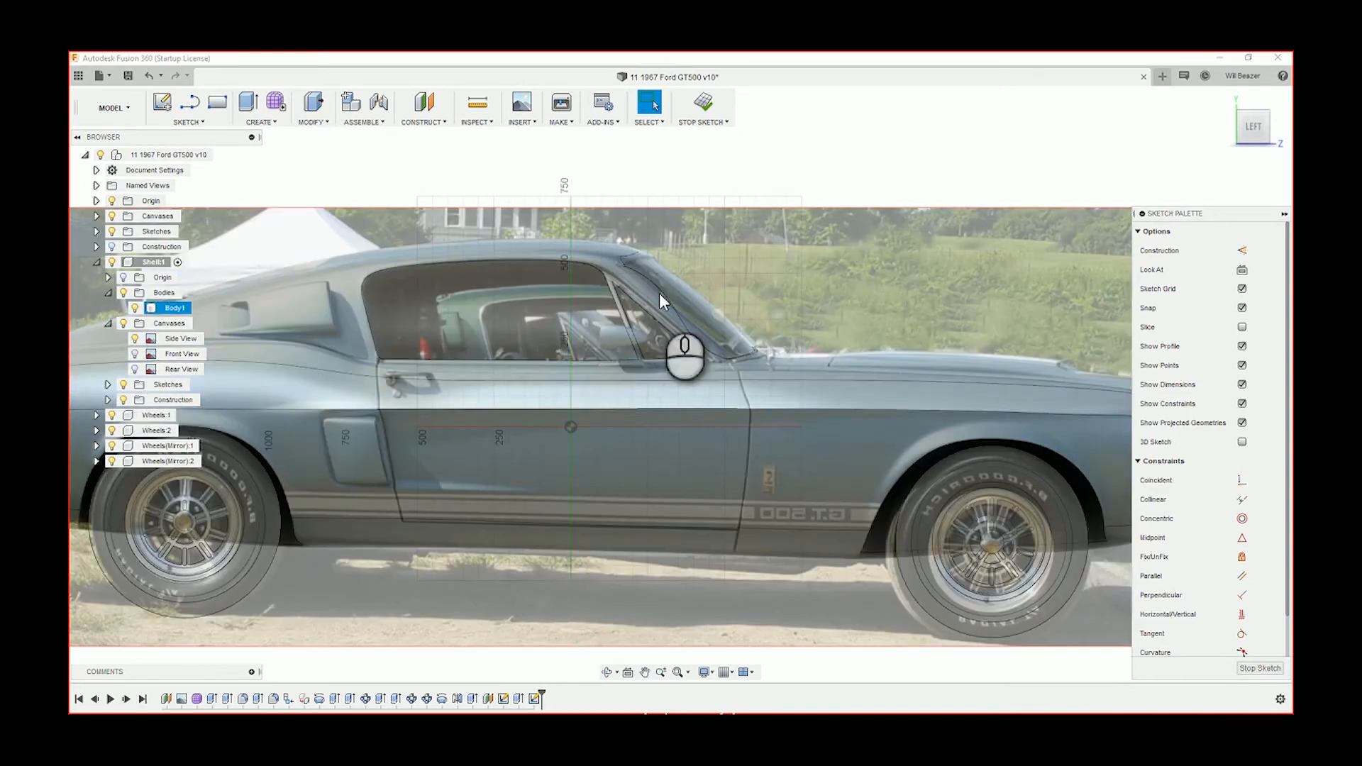
pyautogui.scroll(6, 632, 264)
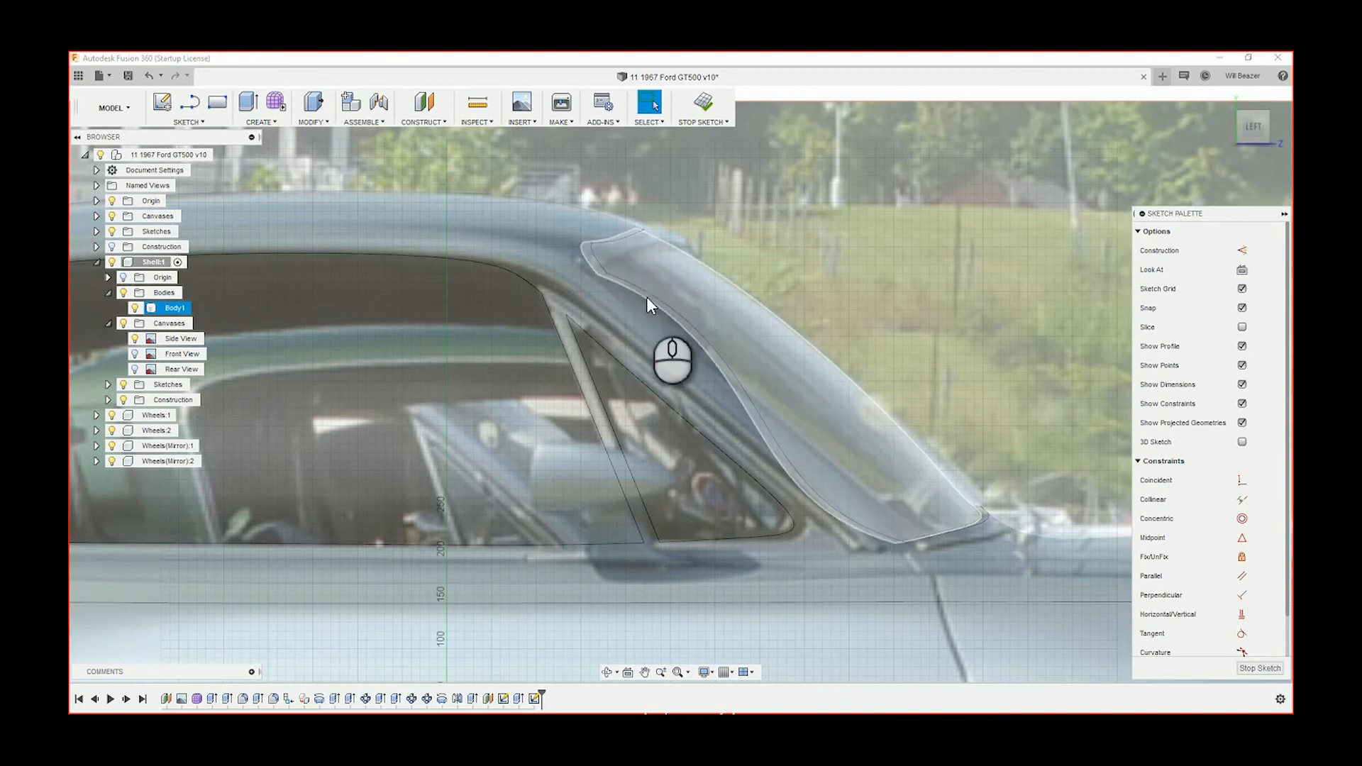
pyautogui.scroll(-2, 647, 302)
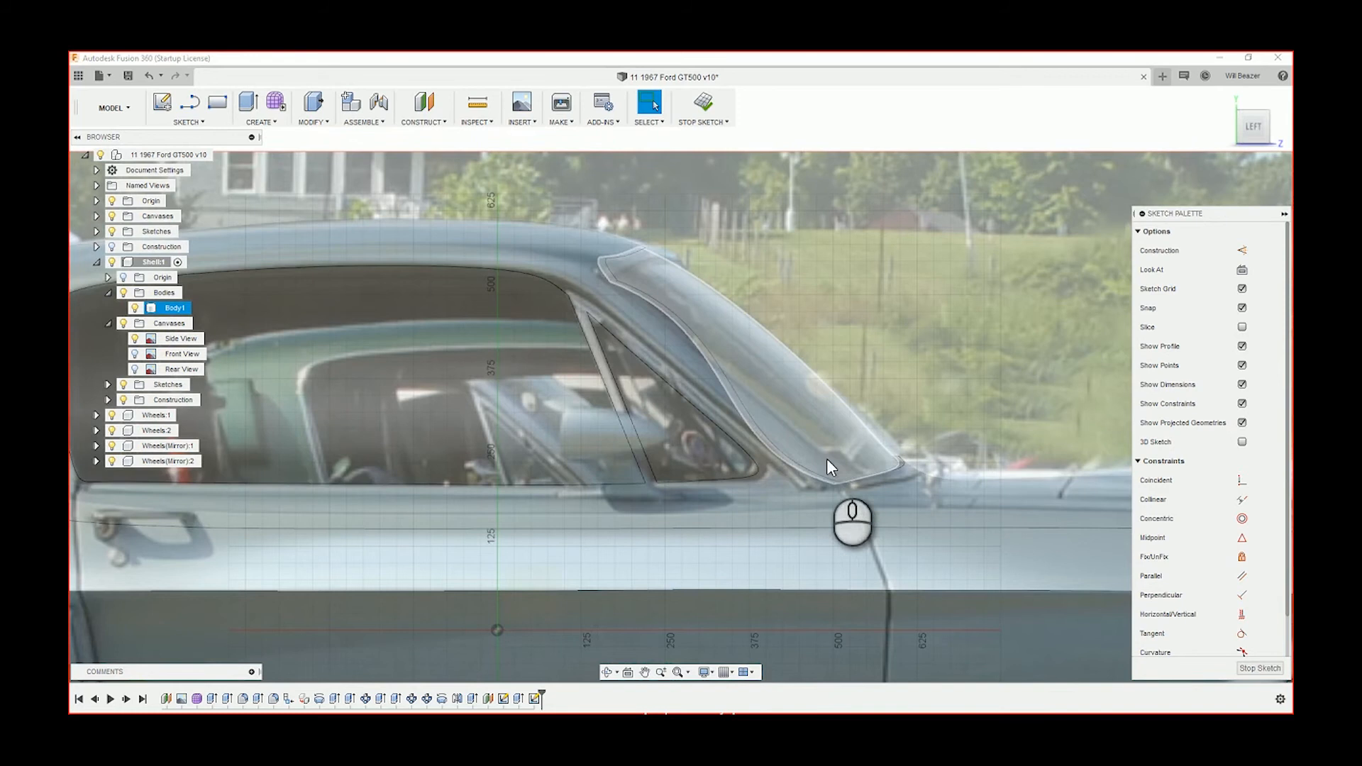
pyautogui.scroll(5, 628, 284)
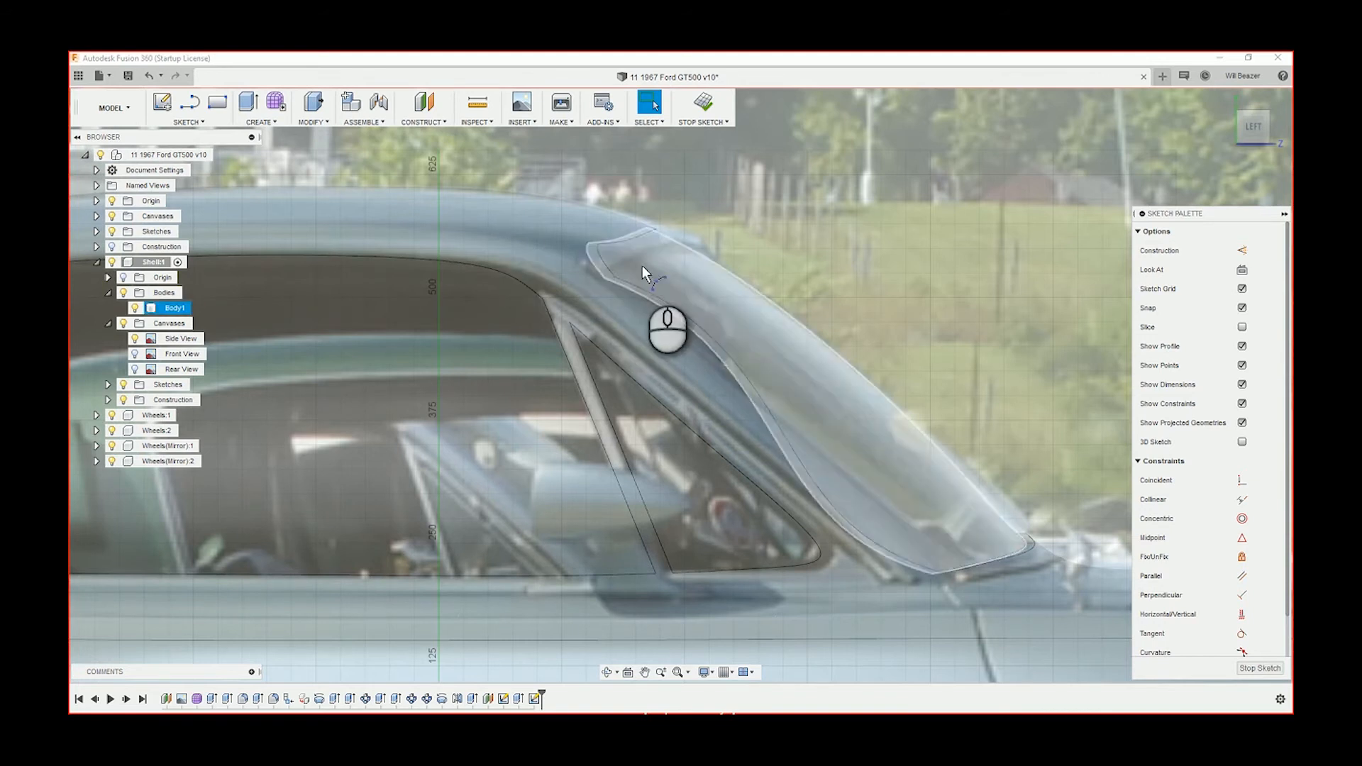
pyautogui.press('l')
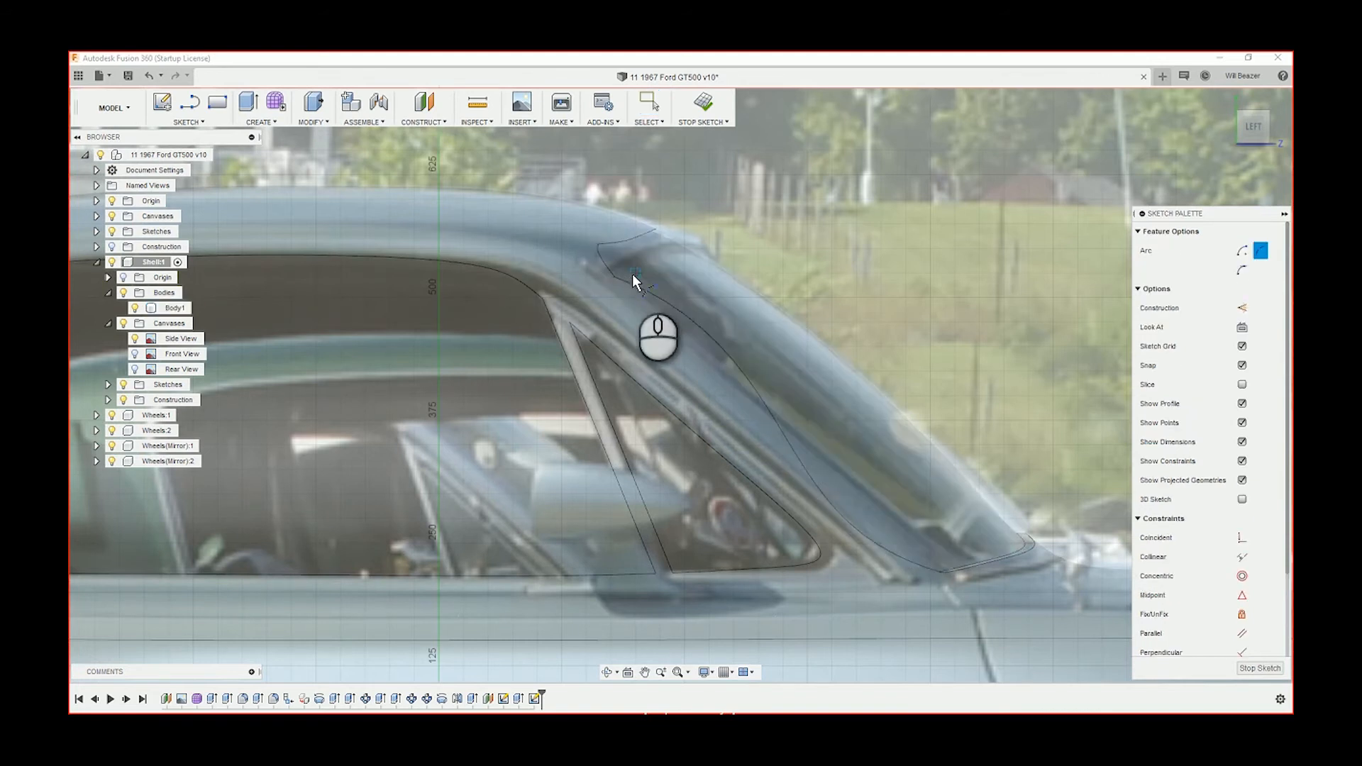
pyautogui.click(593, 271)
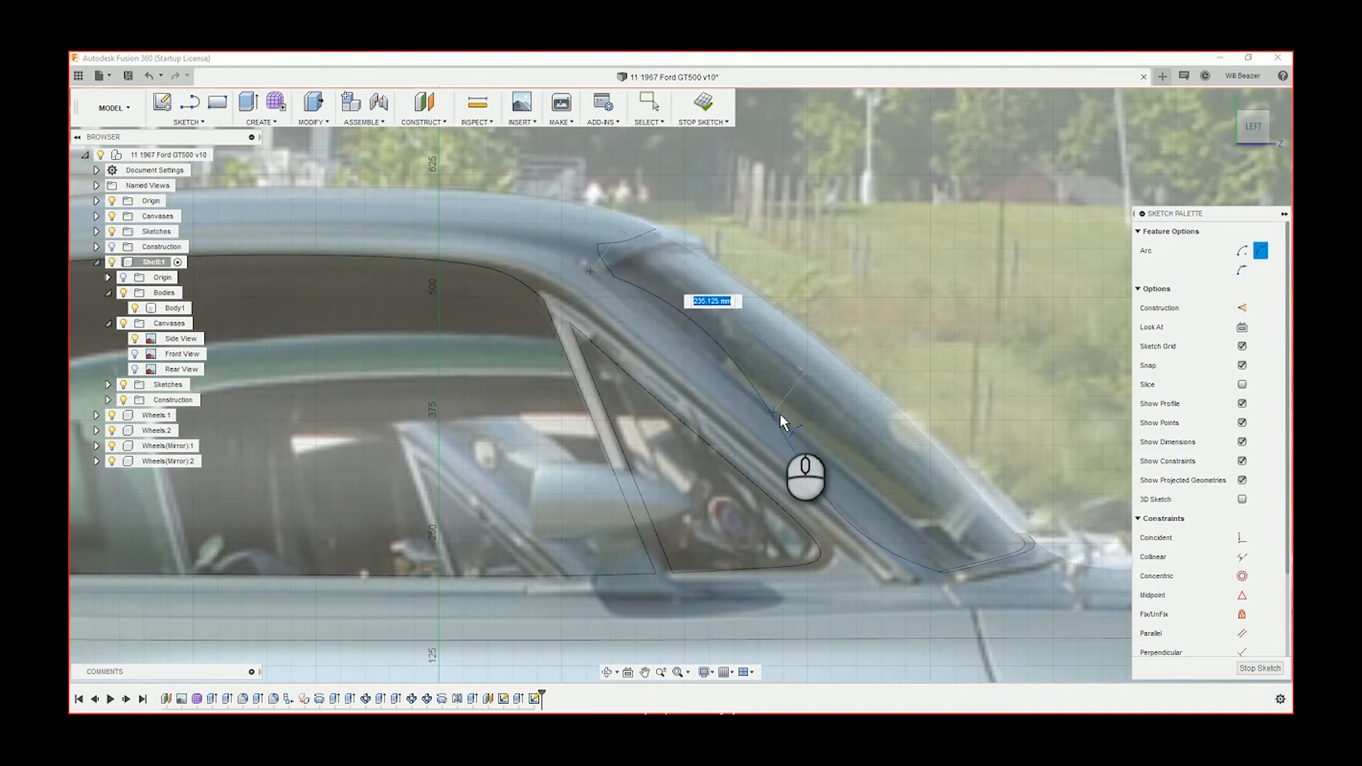
pyautogui.scroll(3, 783, 418)
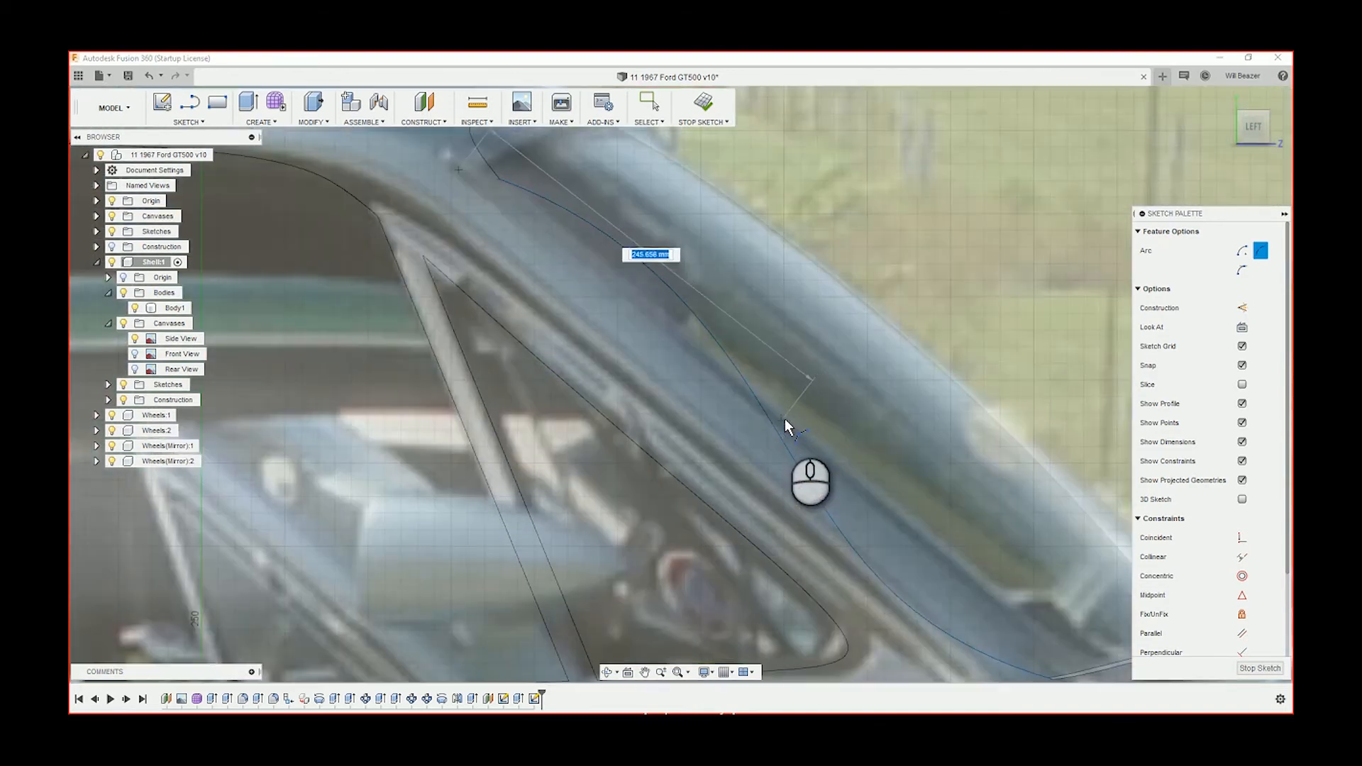
pyautogui.click(785, 416)
pyautogui.click(914, 503)
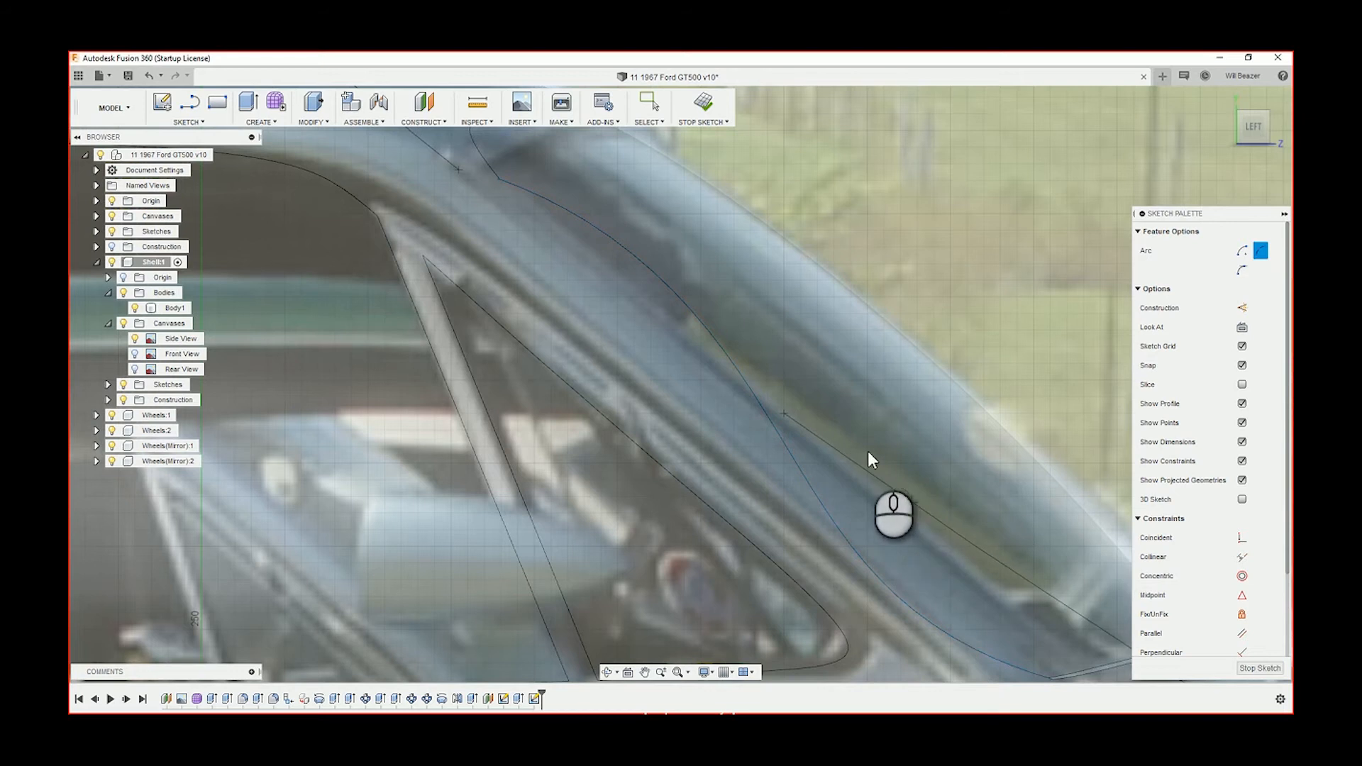
pyautogui.scroll(-5, 716, 280)
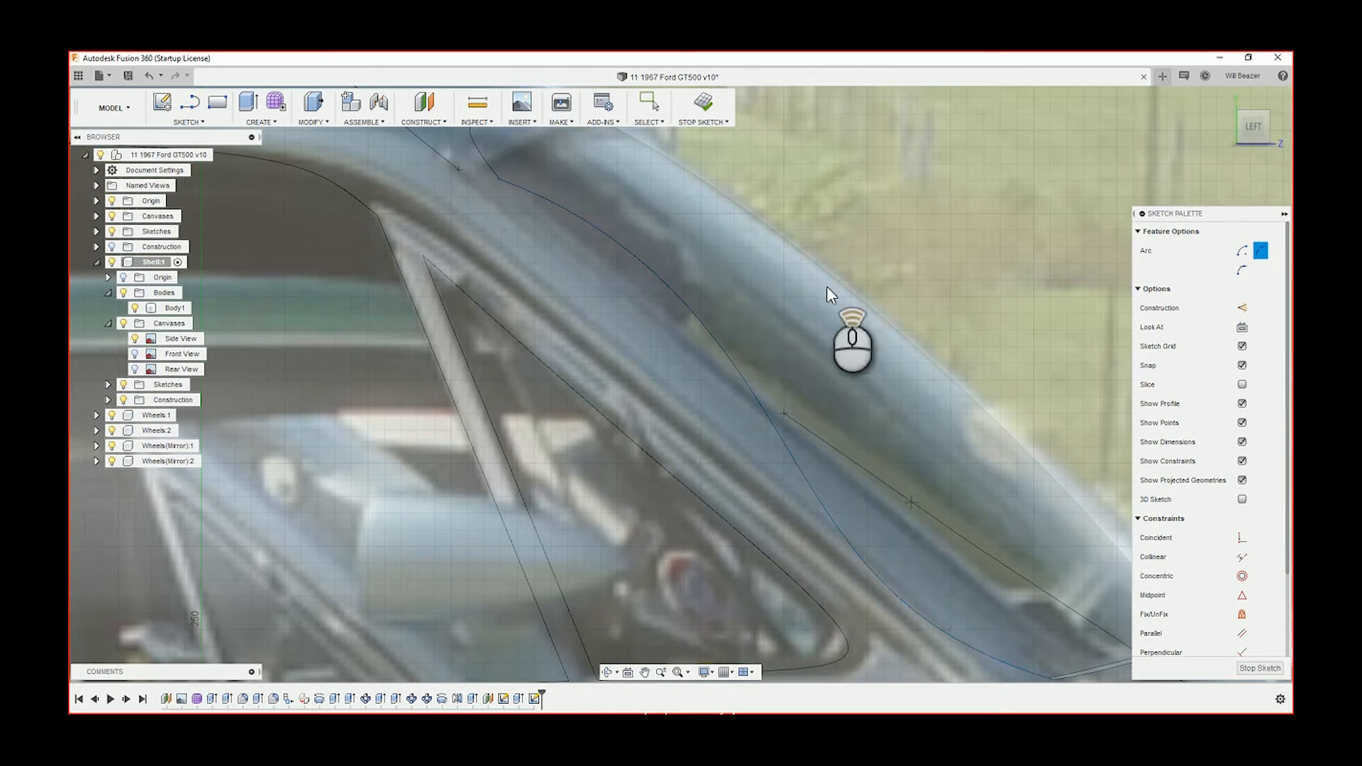
pyautogui.press('Escape')
# - Draw a three-point arc along the windshield's side edge in the photo, from its upper corner down to the projected base curve
pyautogui.press('l')
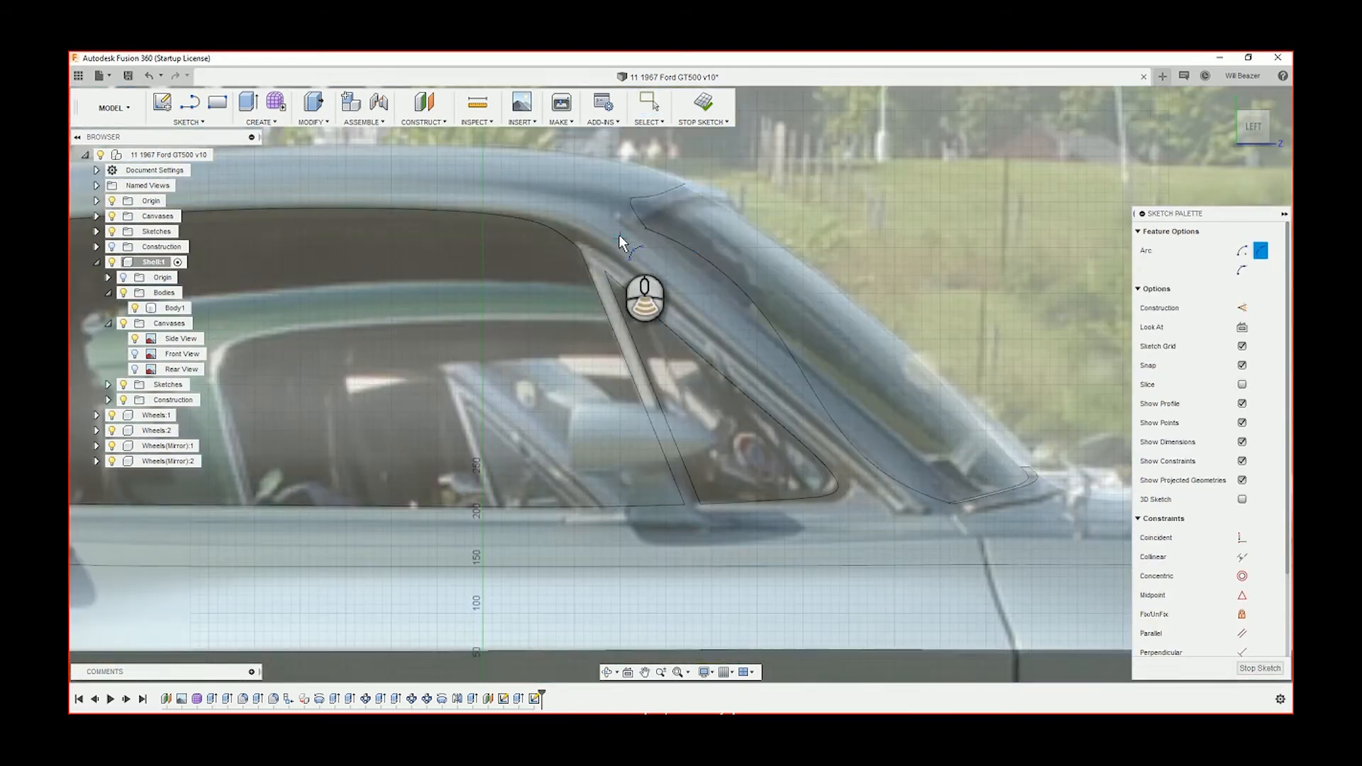
pyautogui.scroll(3, 619, 234)
pyautogui.click(638, 222)
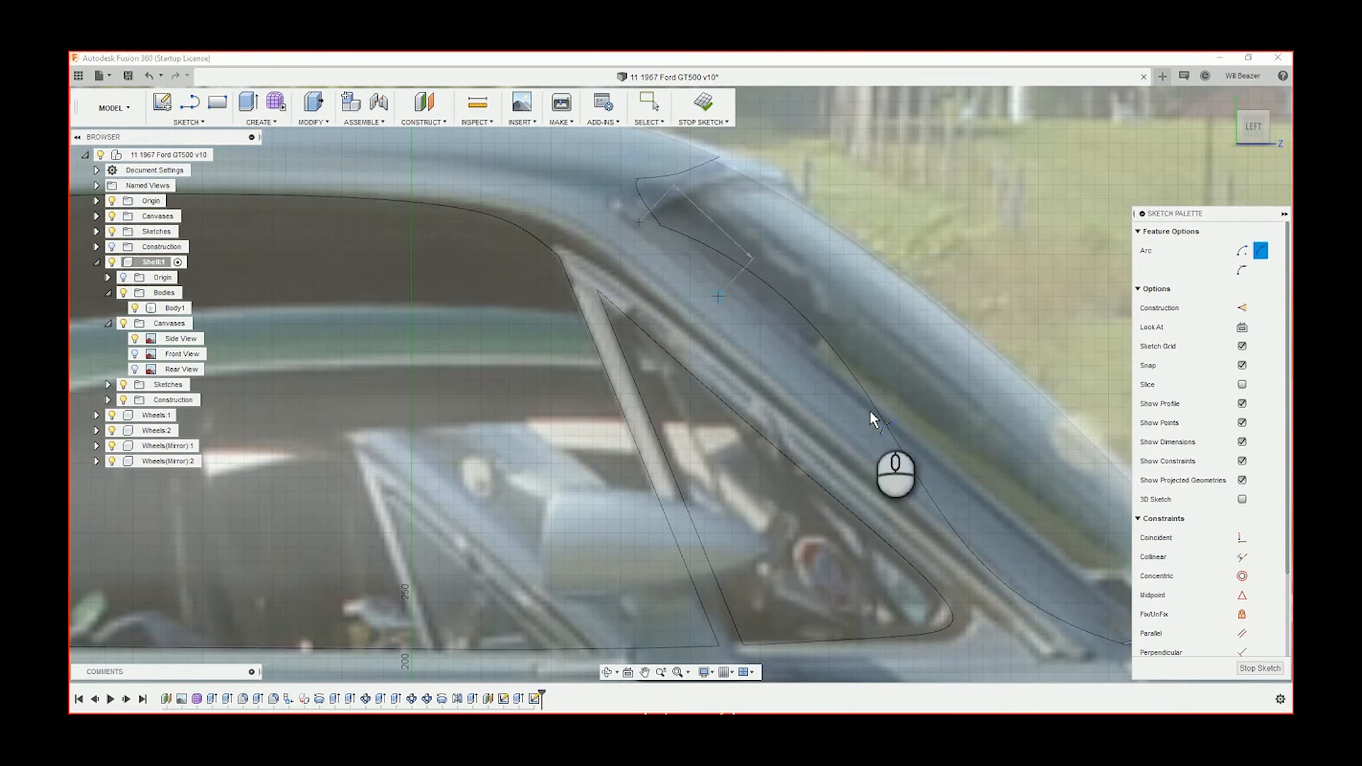
pyautogui.moveTo(1076, 557); pyautogui.dragTo(837, 452, button='middle')
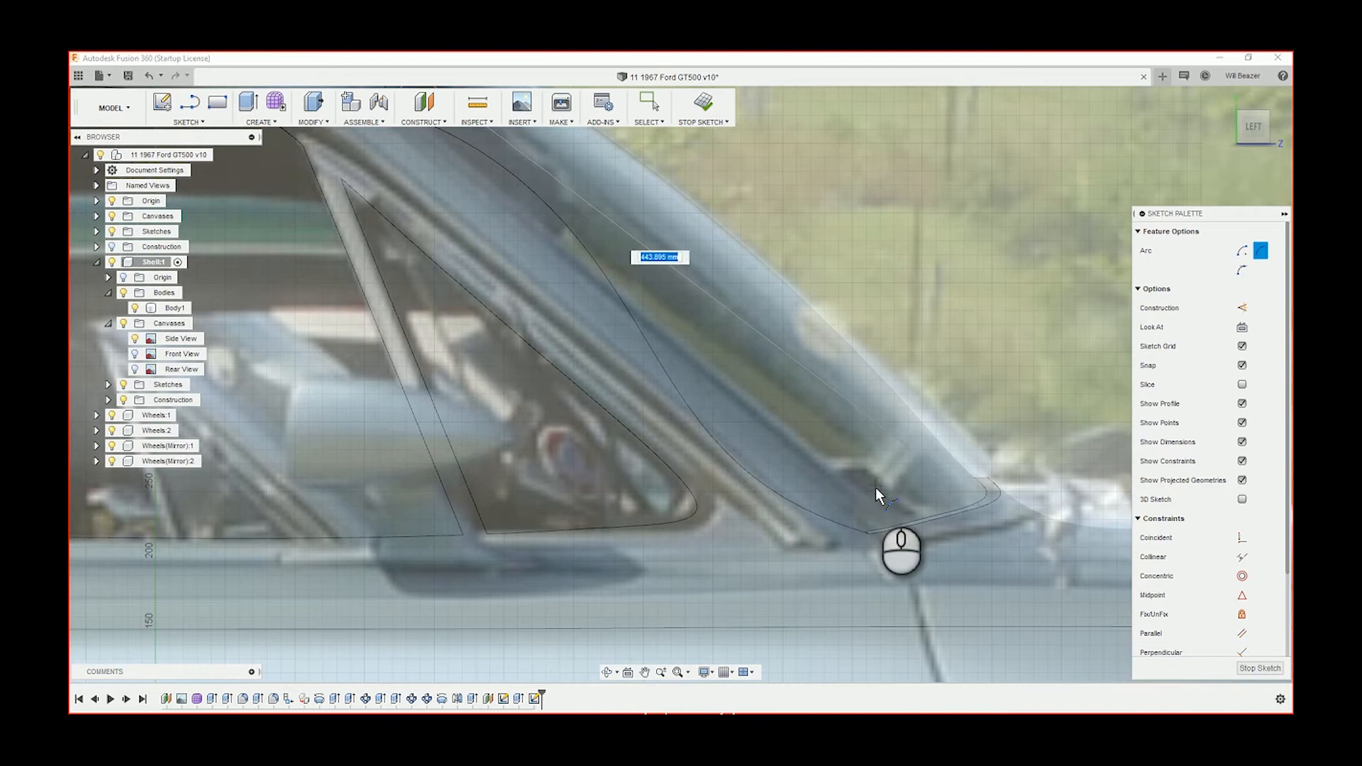
pyautogui.click(905, 527)
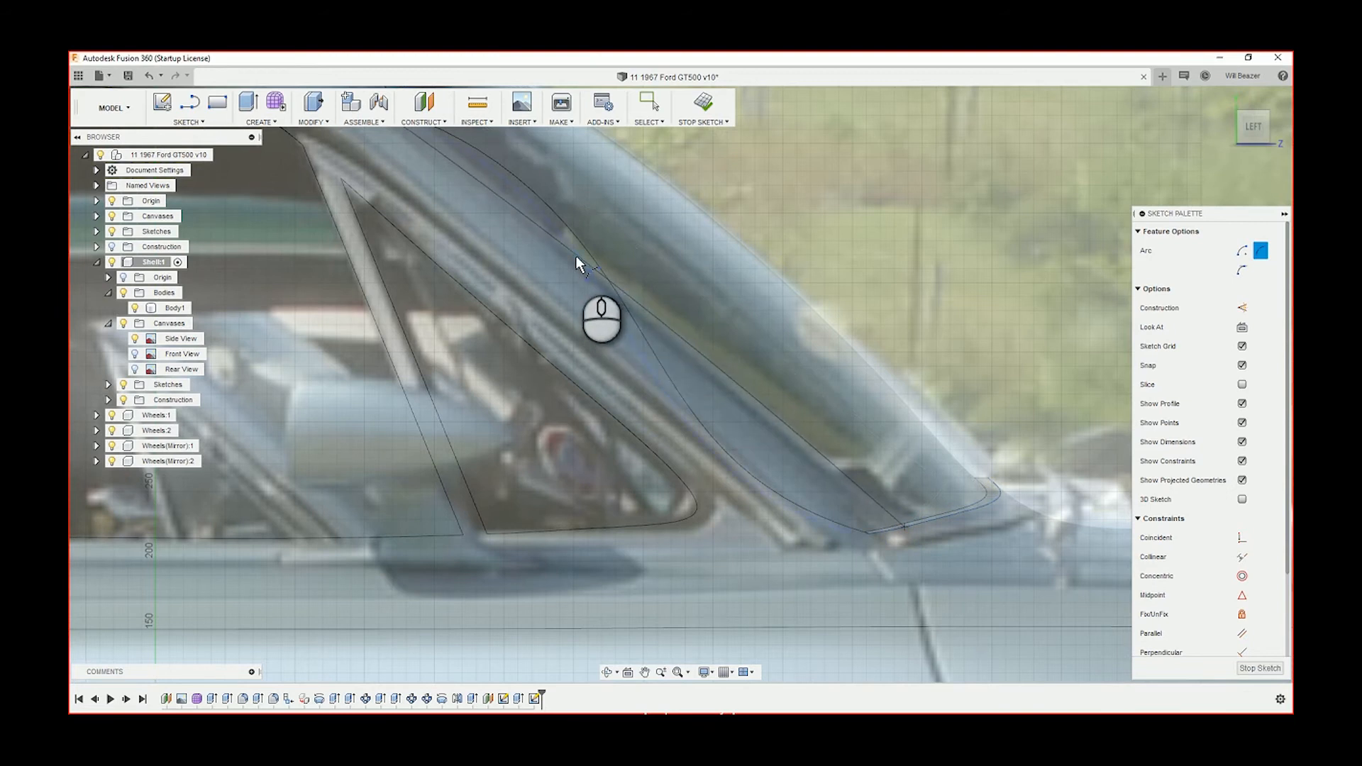
pyautogui.moveTo(576, 265); pyautogui.dragTo(715, 454, button='middle')
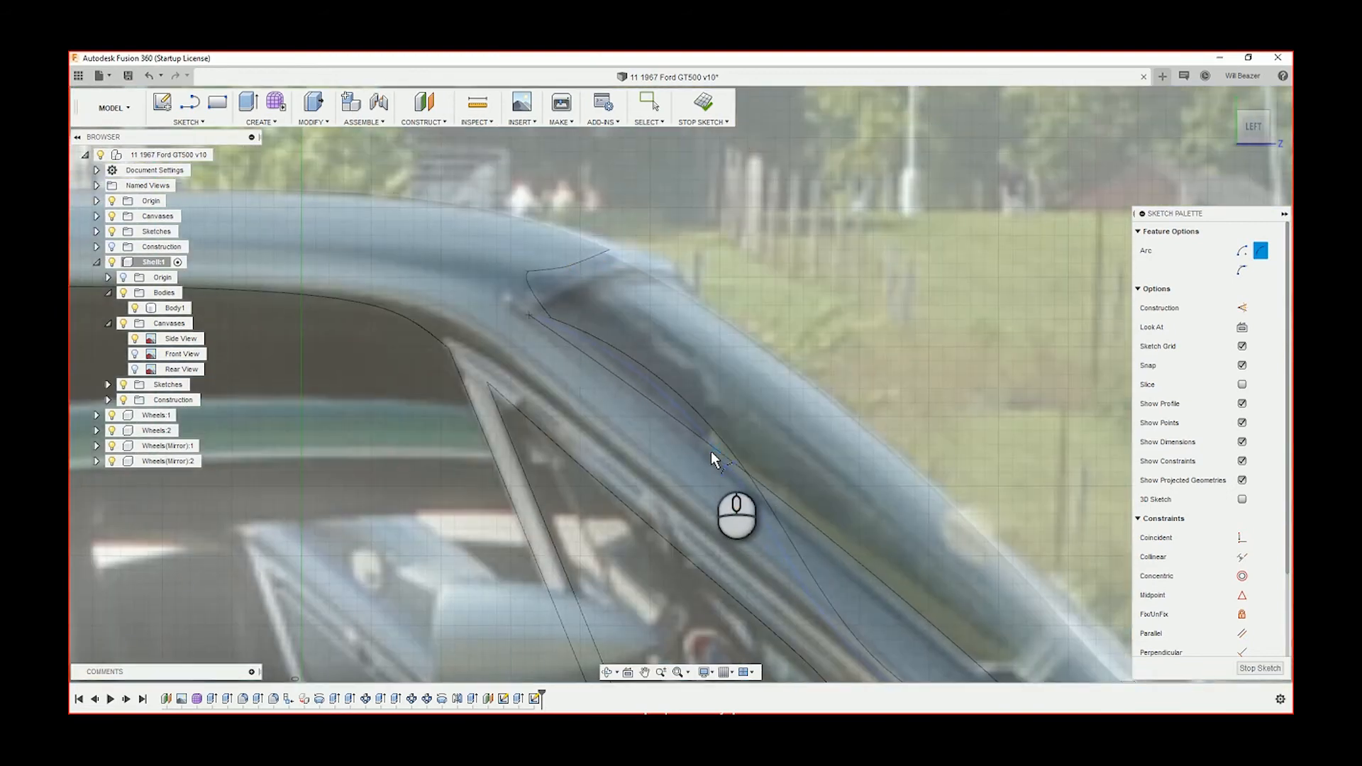
pyautogui.scroll(-3, 689, 488)
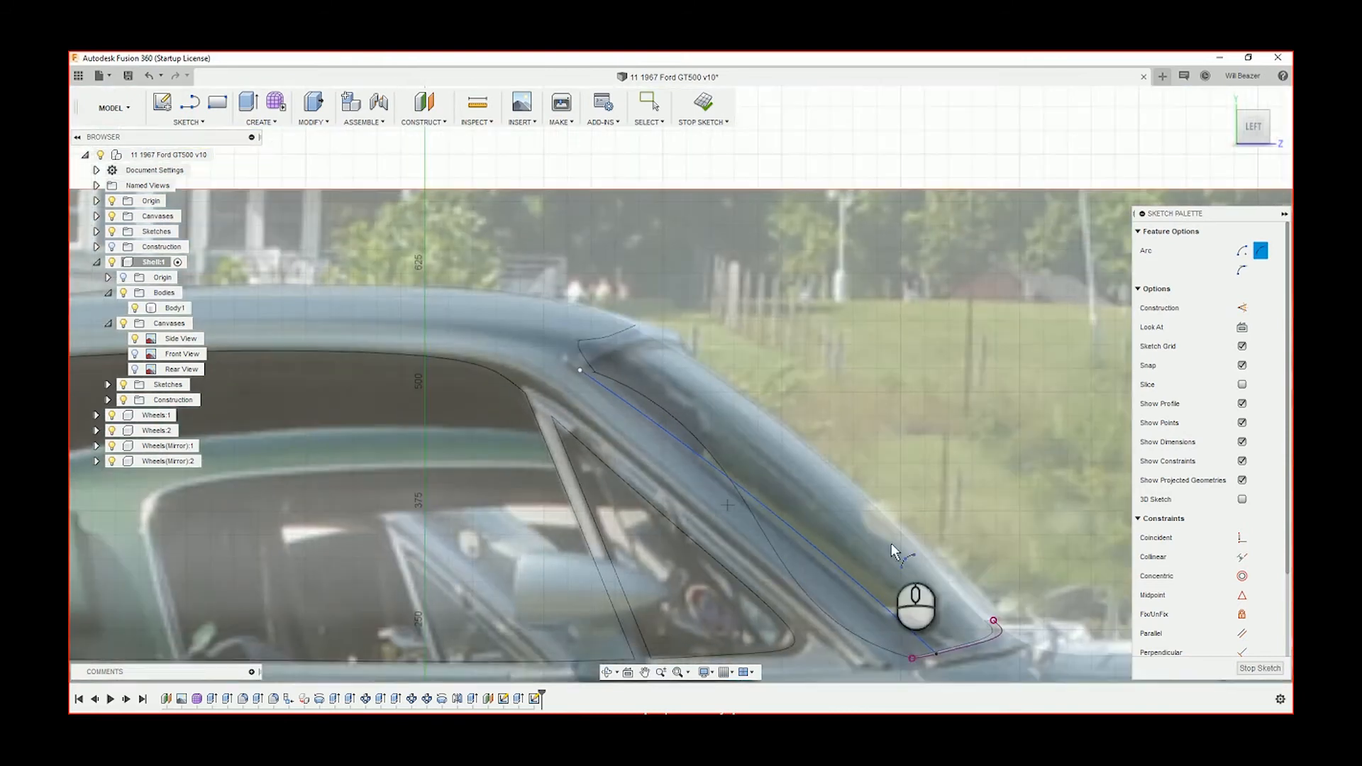
pyautogui.scroll(2, 894, 608)
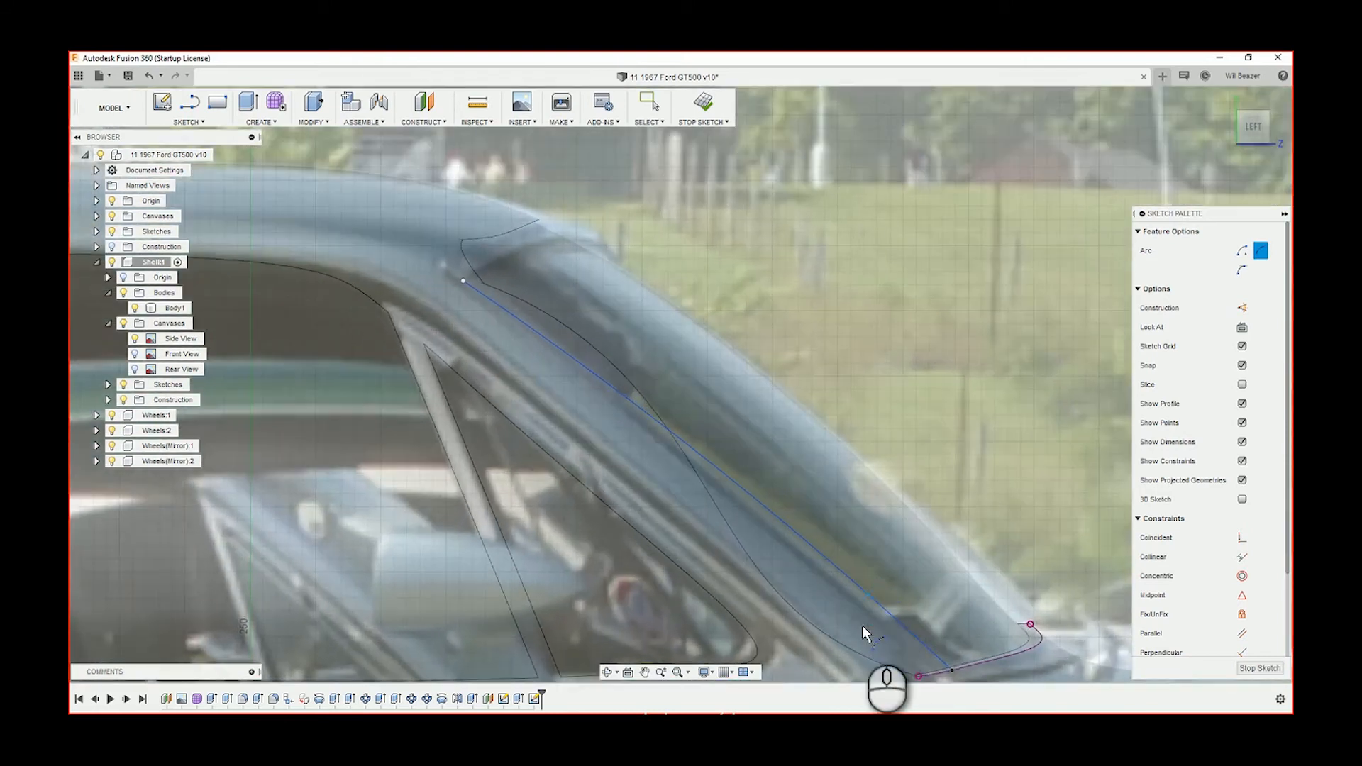
pyautogui.scroll(-2, 863, 628)
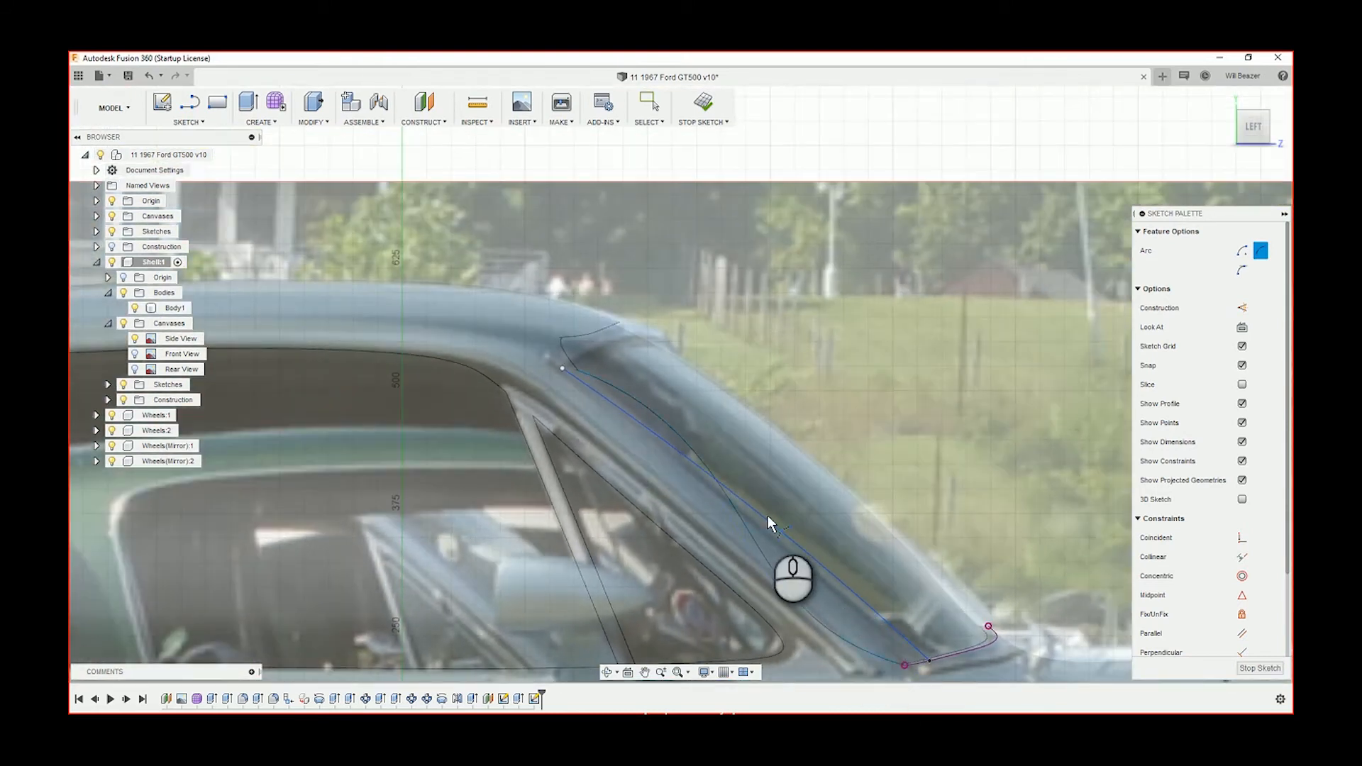
pyautogui.press('Escape')
# - Project the body's curved windshield side edge into the sketch and remove the projection link from the resulting curve
pyautogui.click(755, 534)
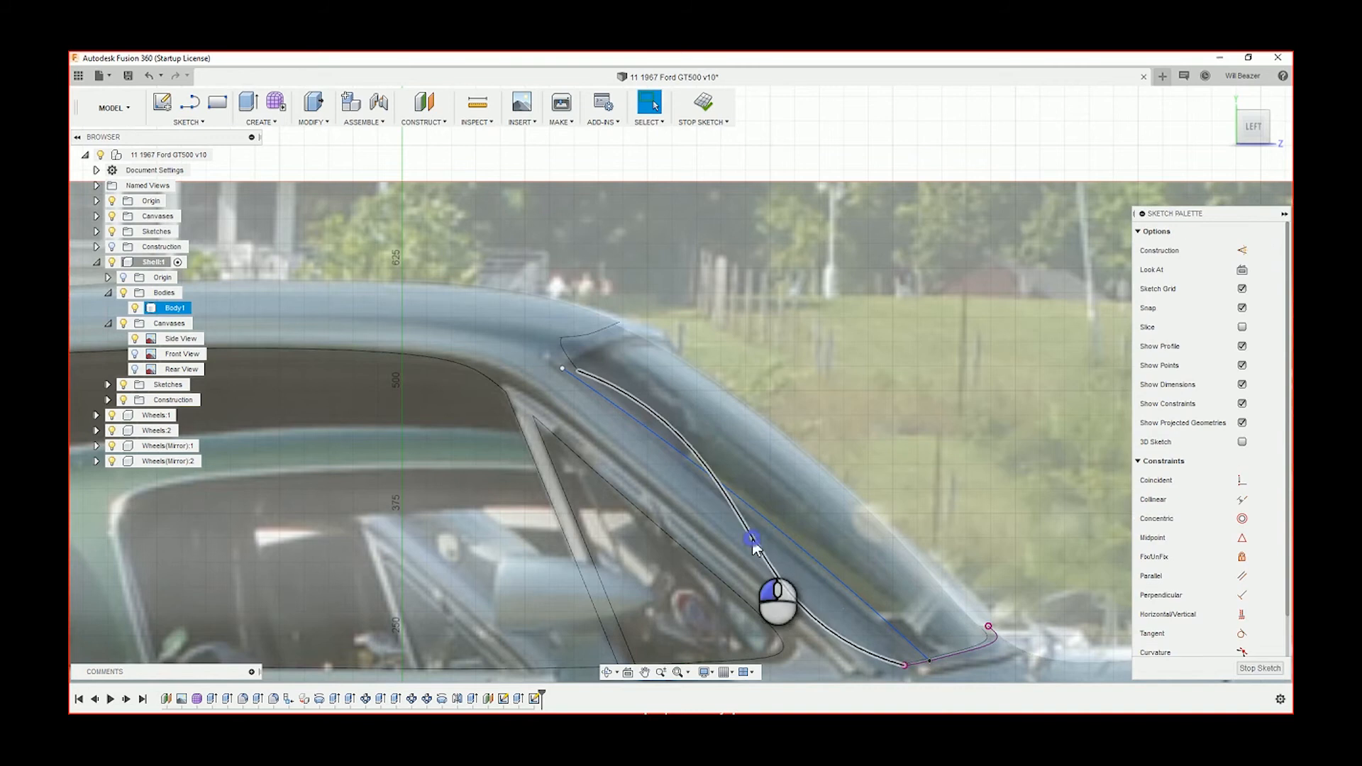
pyautogui.press('p')
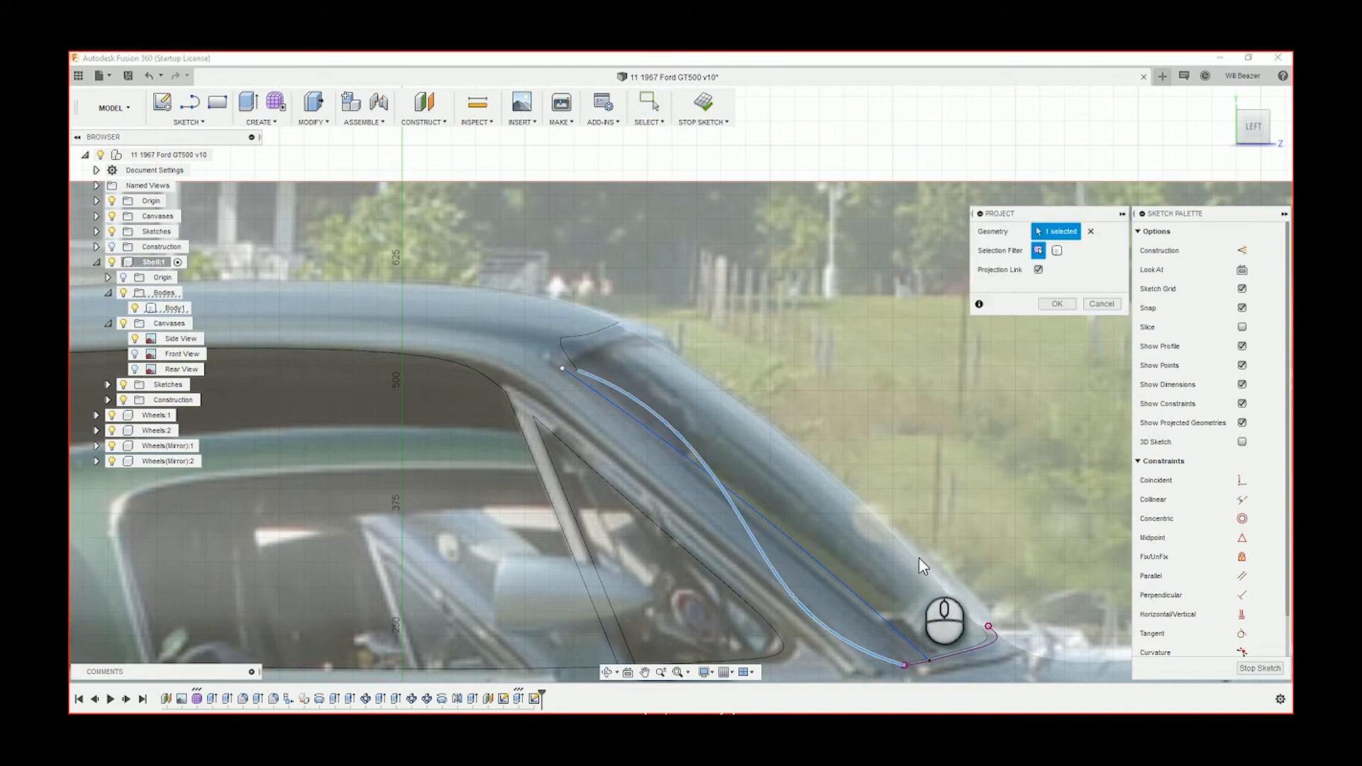
pyautogui.click(1057, 303)
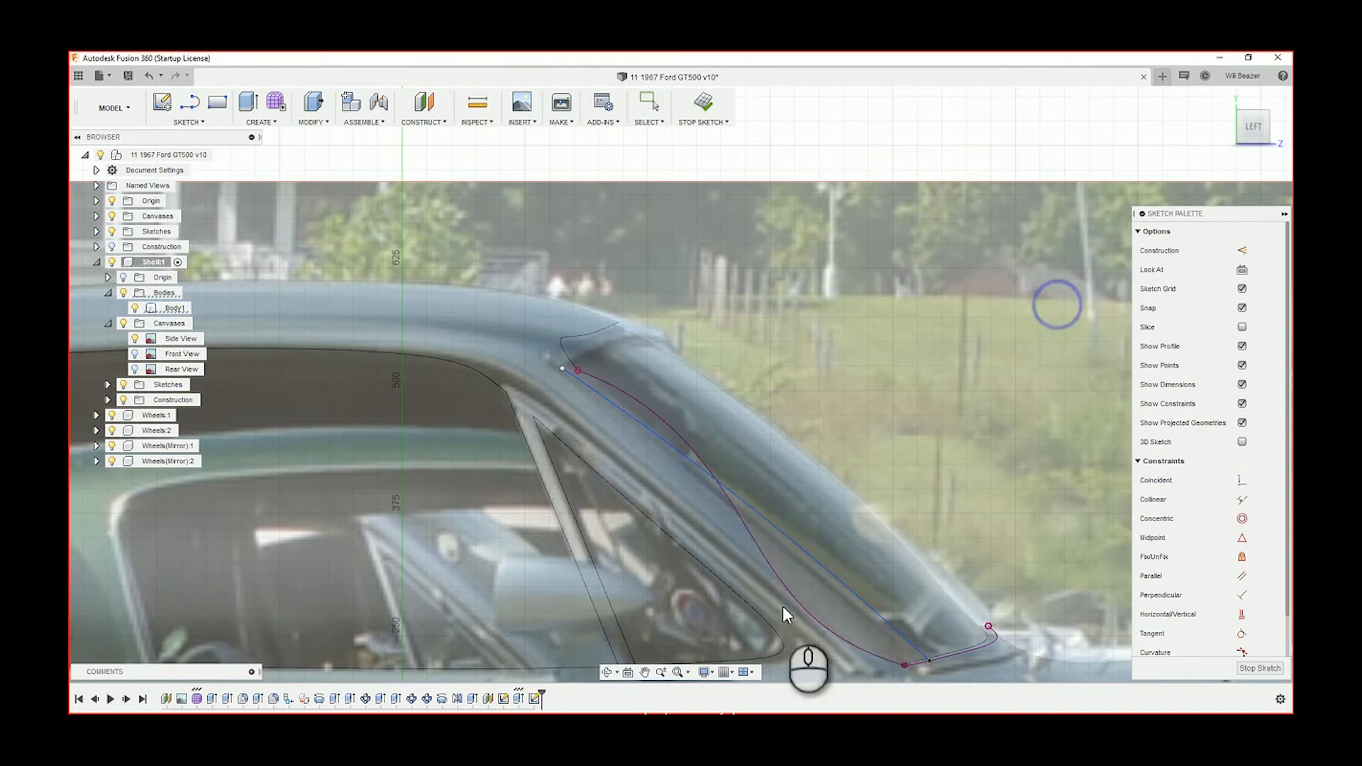
pyautogui.click(848, 647)
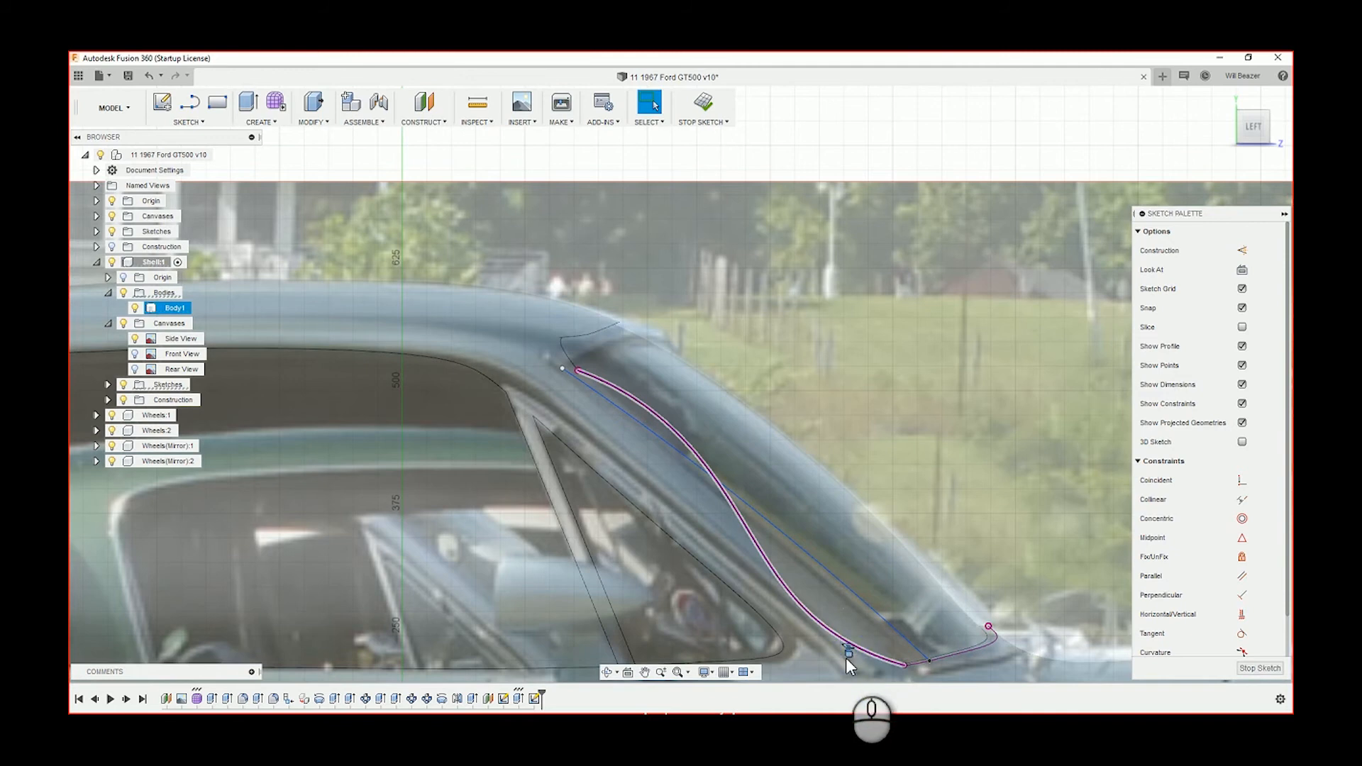
pyautogui.press('Delete')
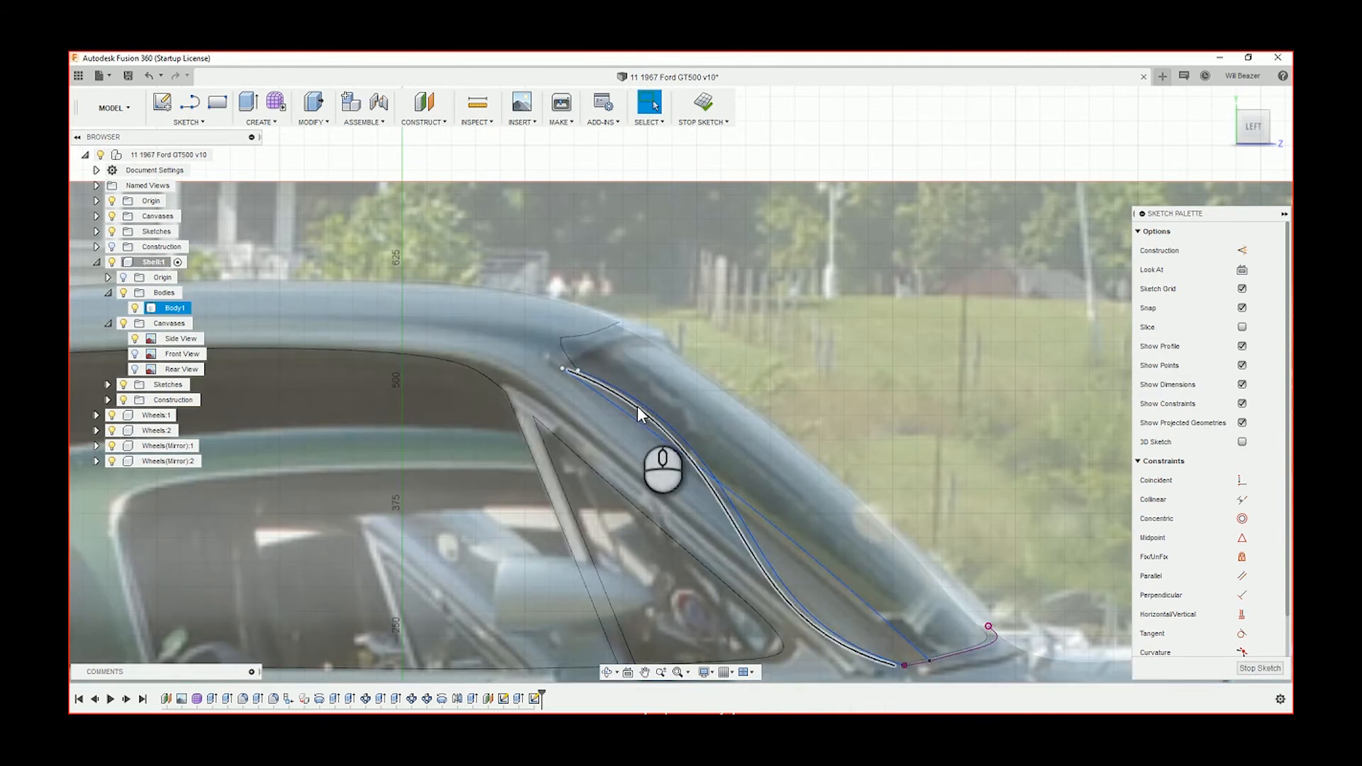
# - Draw a three-point arc about 82 mm across, from the side arc's upper end along the windshield's top edge to the roofline
pyautogui.scroll(3, 624, 397)
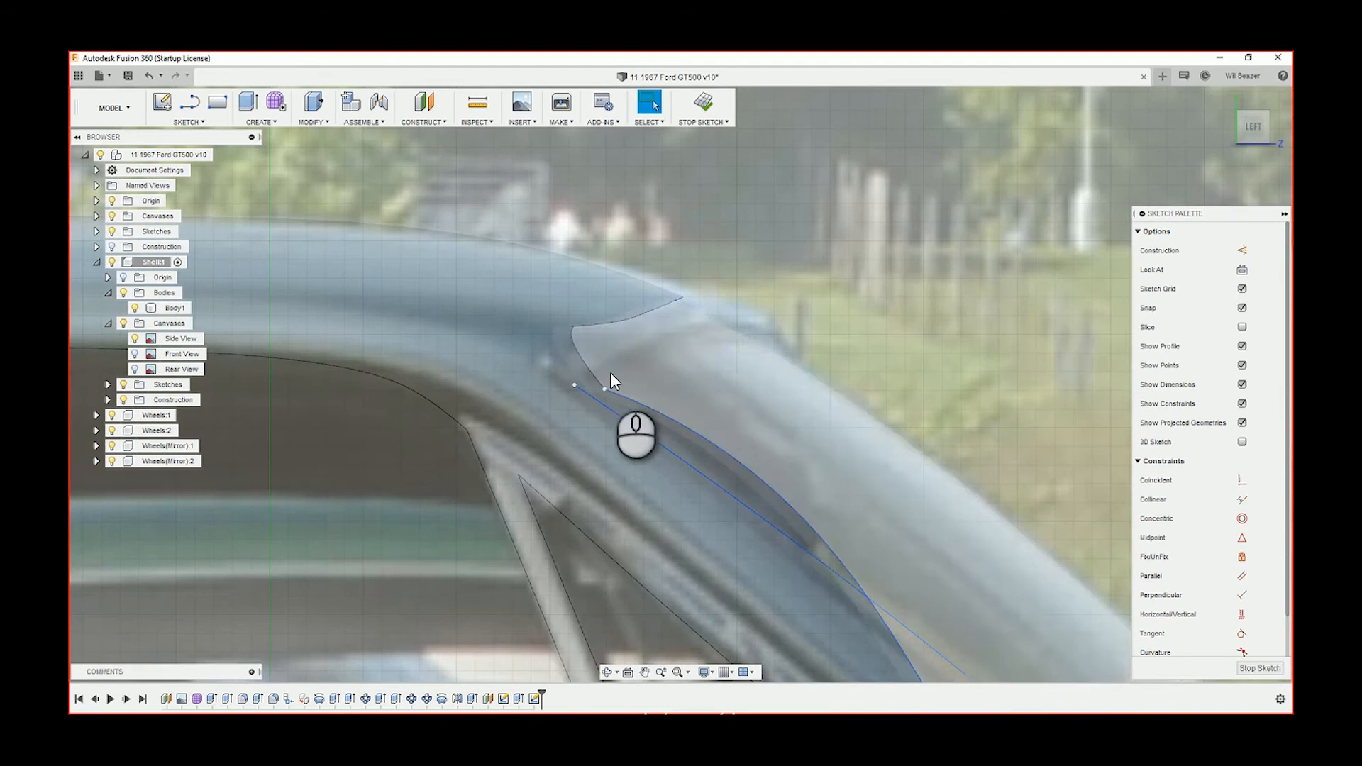
pyautogui.click(586, 374)
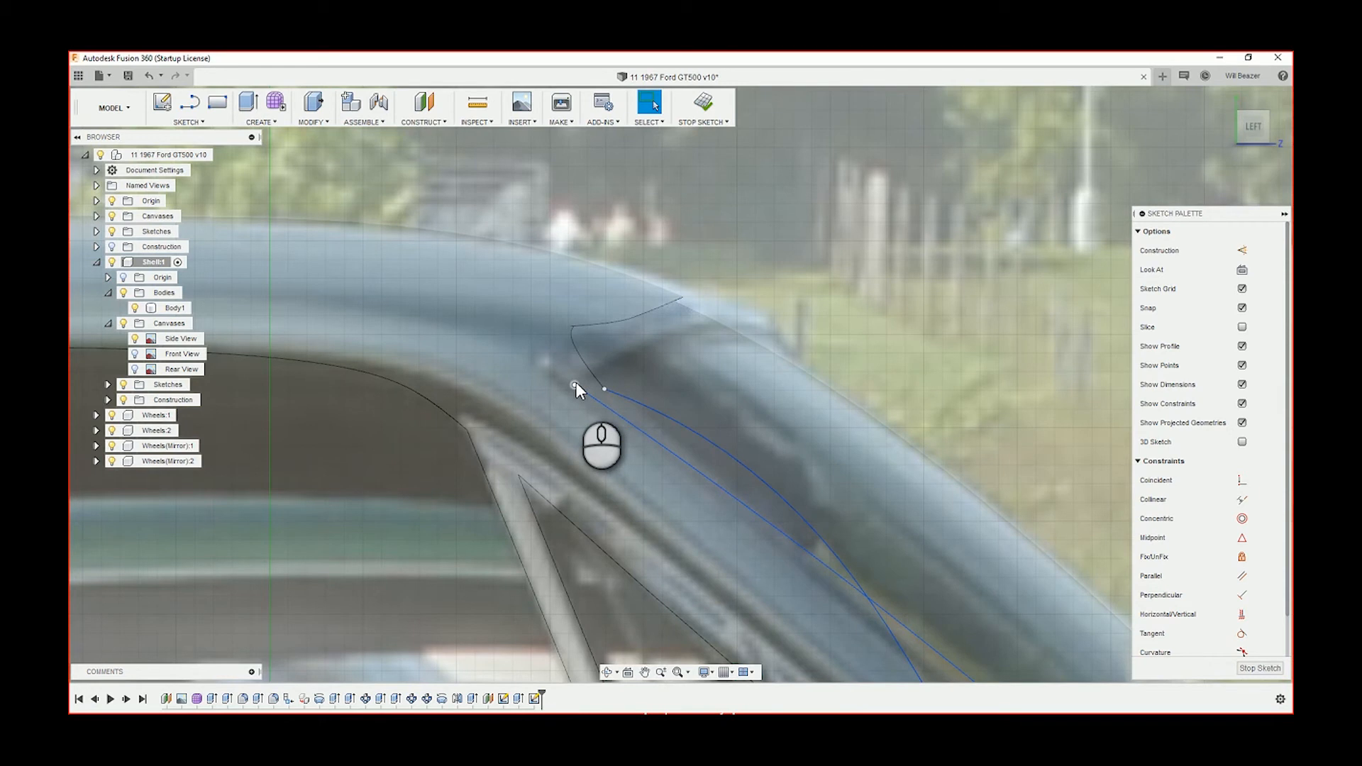
pyautogui.press('a')
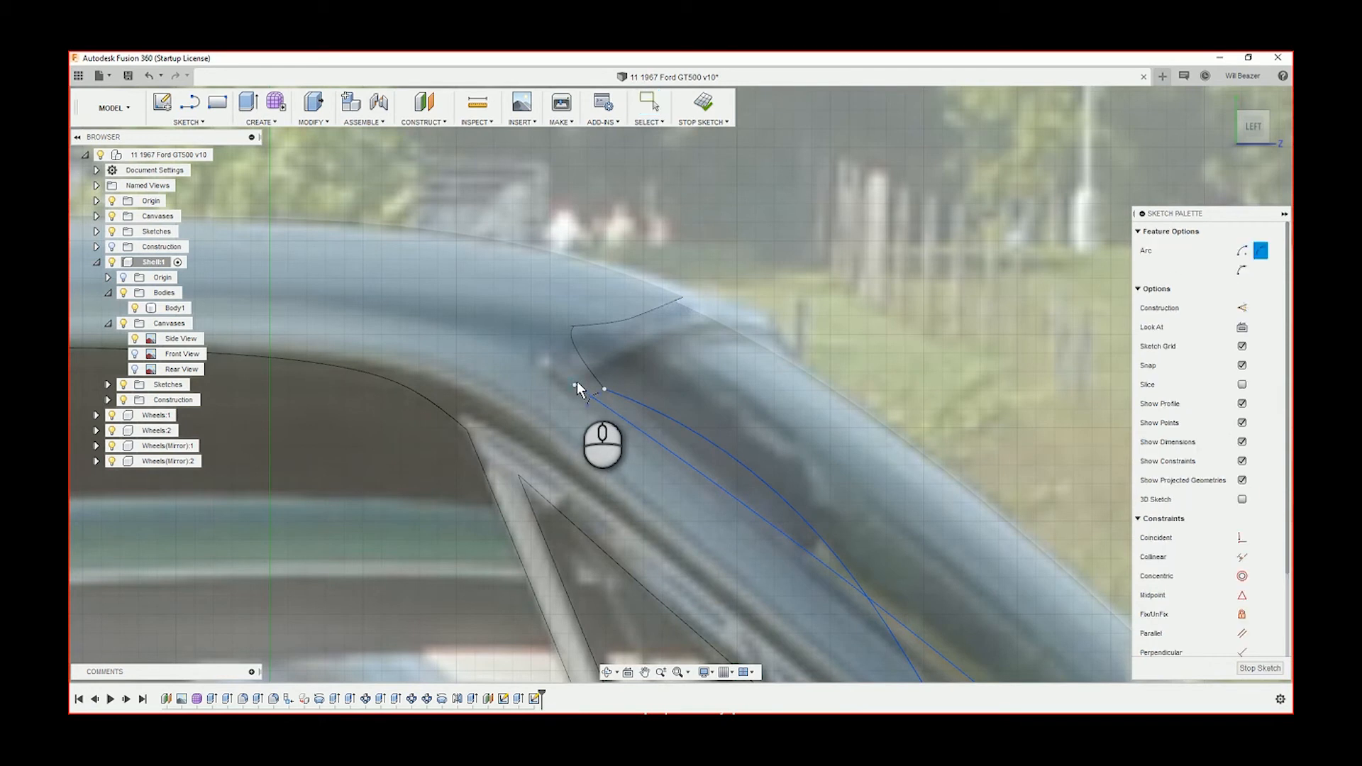
pyautogui.click(576, 382)
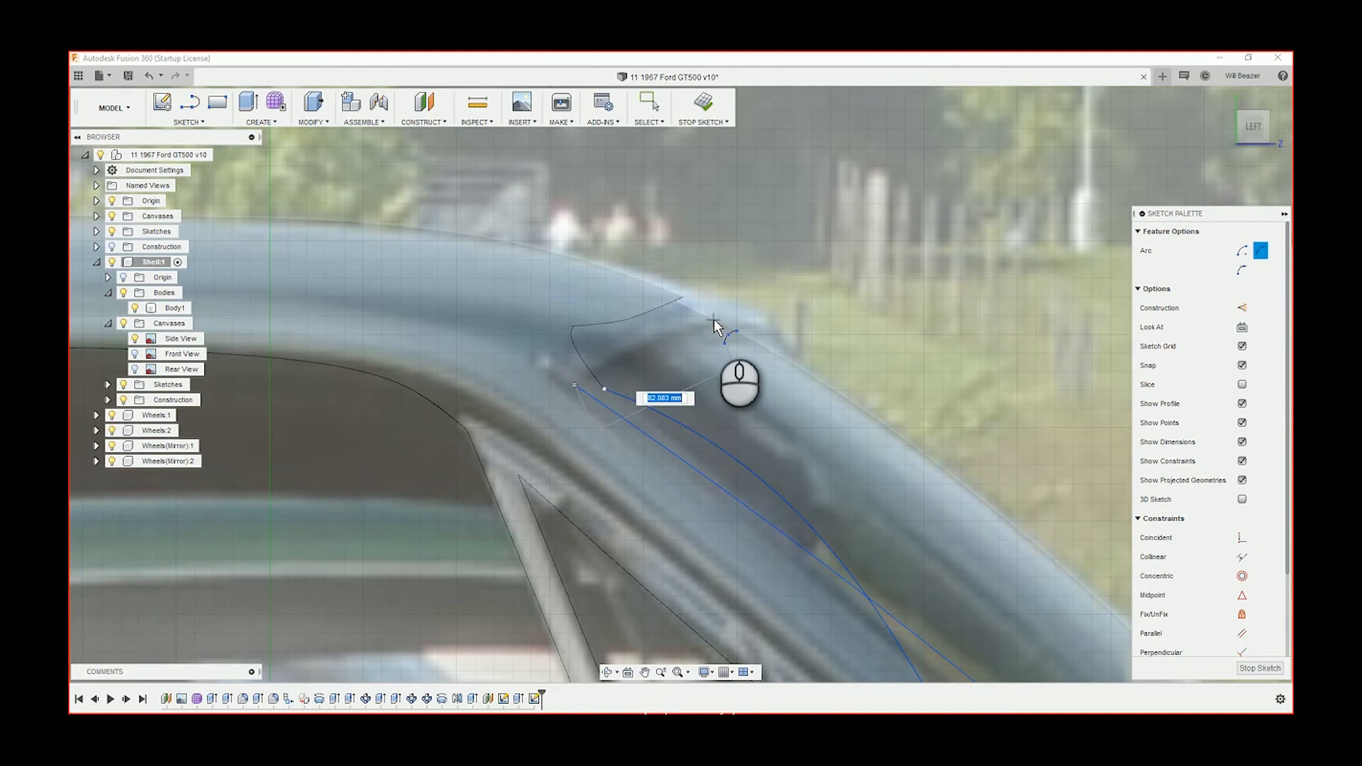
pyautogui.click(713, 318)
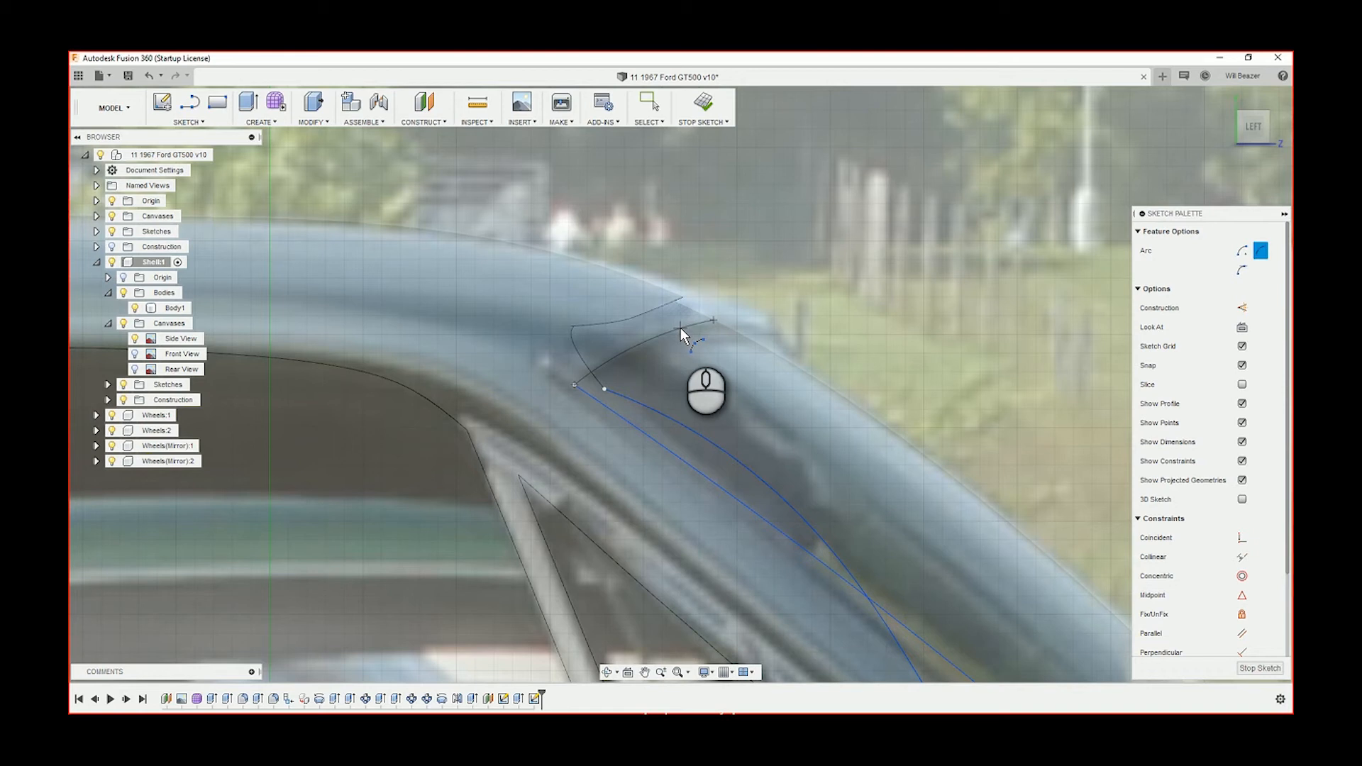
pyautogui.click(680, 328)
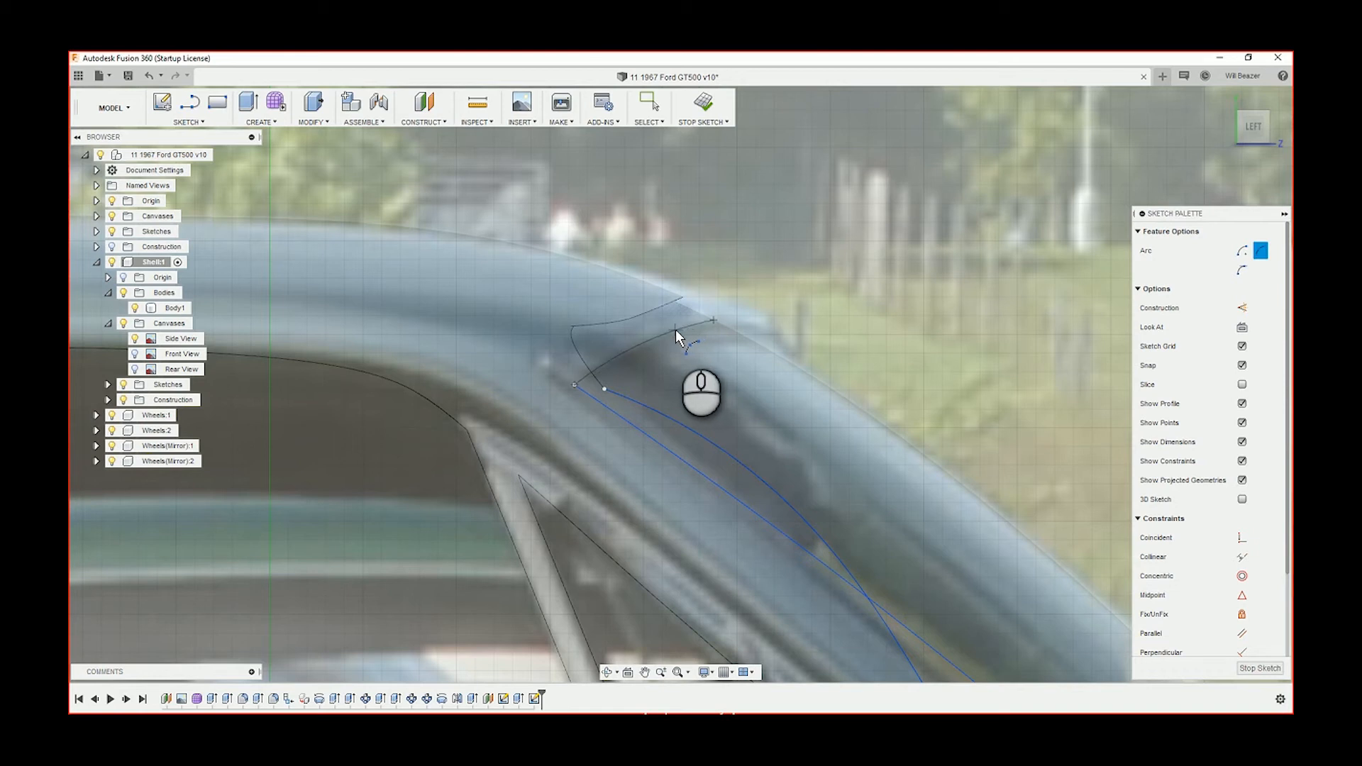
# - Draw a three-point arc along the roofline from the body's upper windshield corner to the front end of the top-edge arc
pyautogui.moveTo(733, 427)
pyautogui.keyDown('shift'); pyautogui.mouseDown(button='middle')
pyautogui.moveTo(776, 433)
pyautogui.moveTo(669, 406)
pyautogui.moveTo(828, 370)
pyautogui.mouseUp(button='middle'); pyautogui.keyUp('shift')
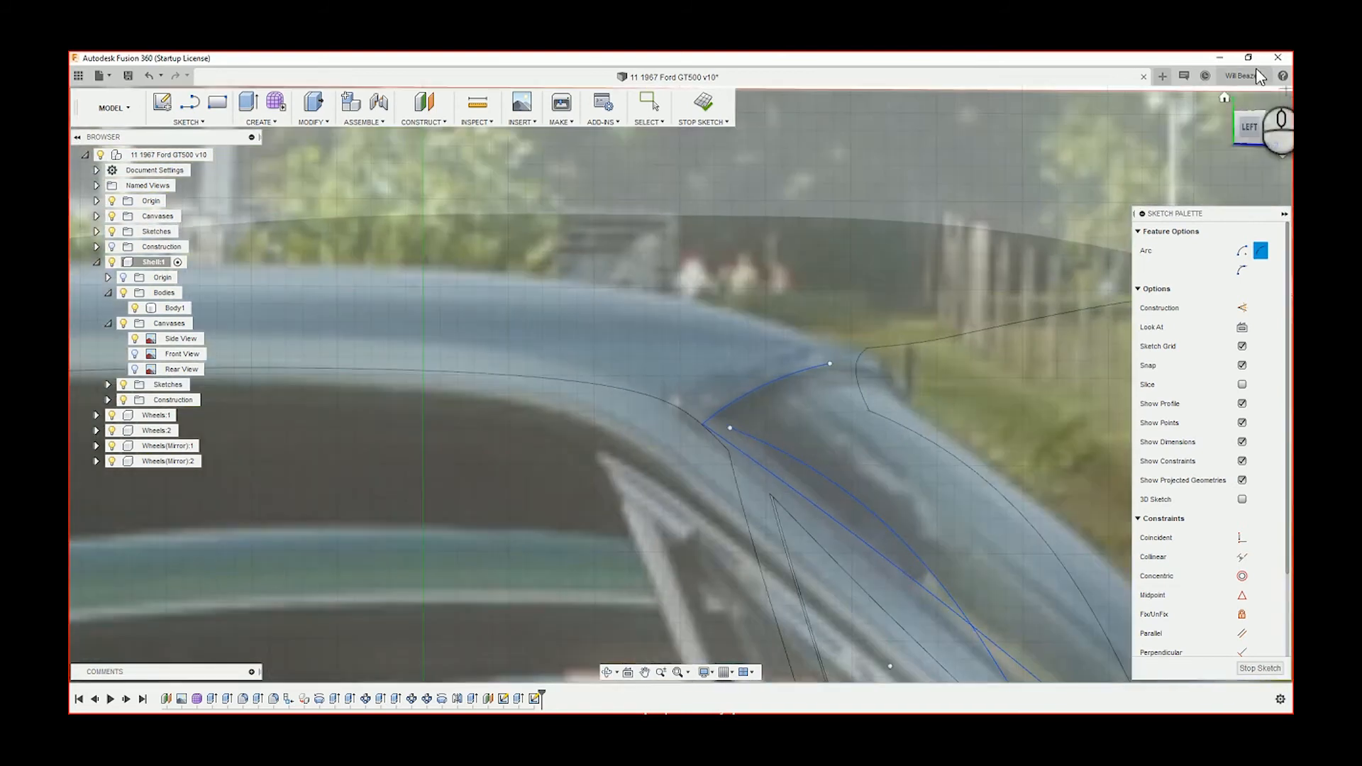
pyautogui.click(1254, 126)
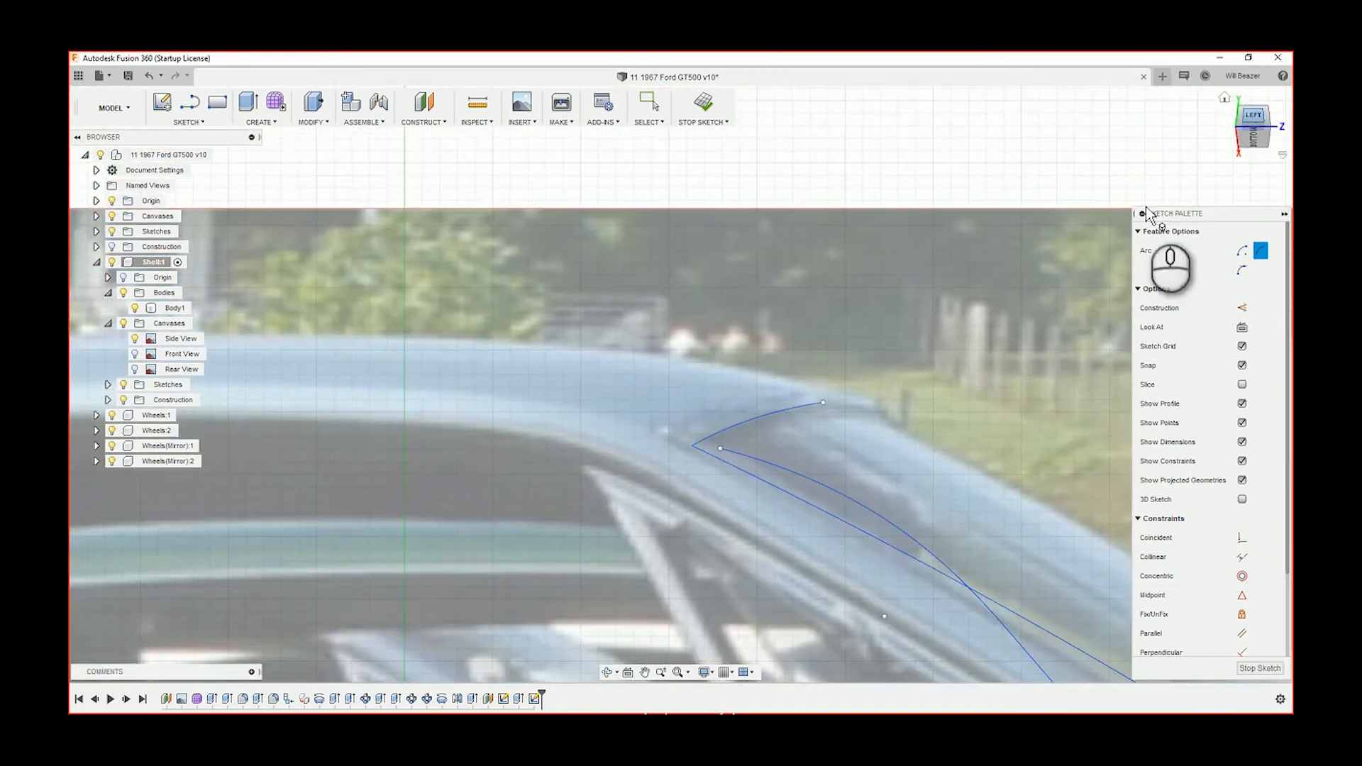
pyautogui.scroll(6, 638, 453)
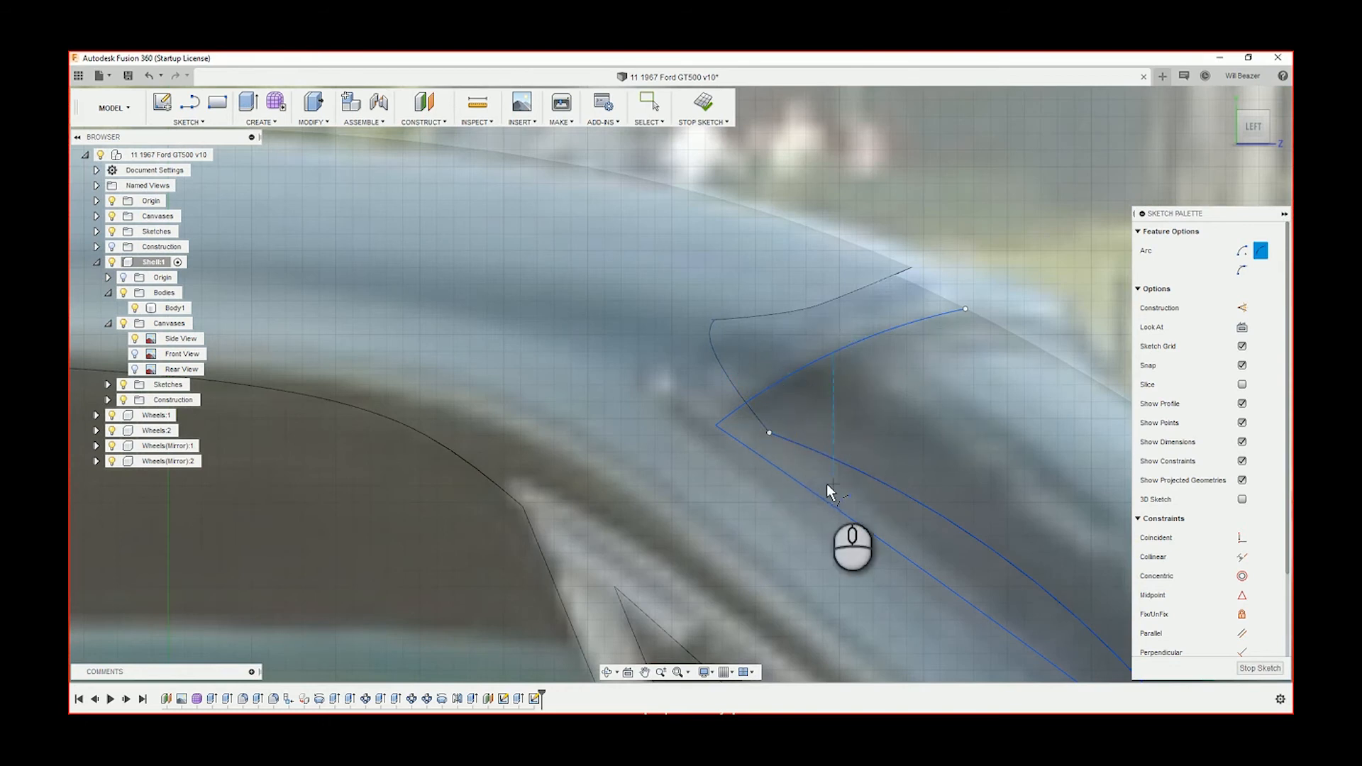
pyautogui.scroll(-2, 883, 382)
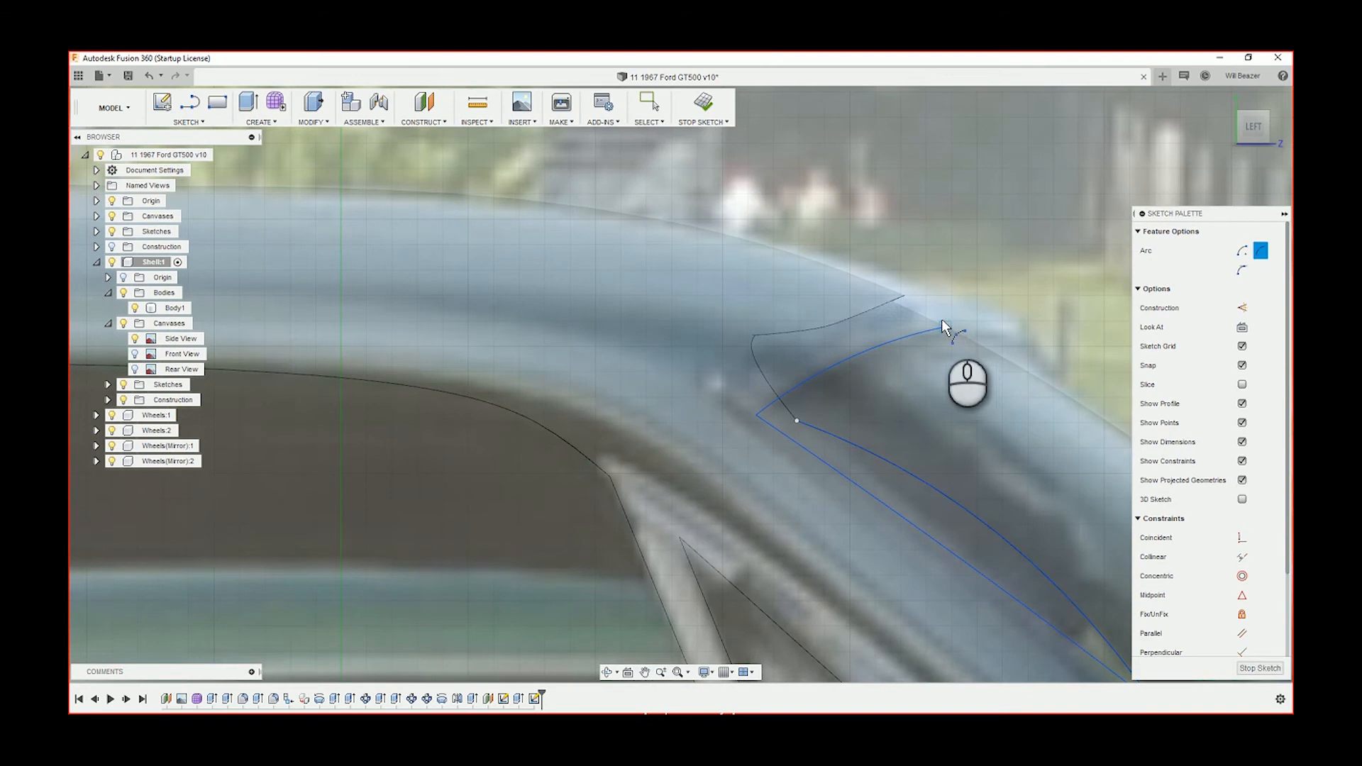
pyautogui.click(905, 295)
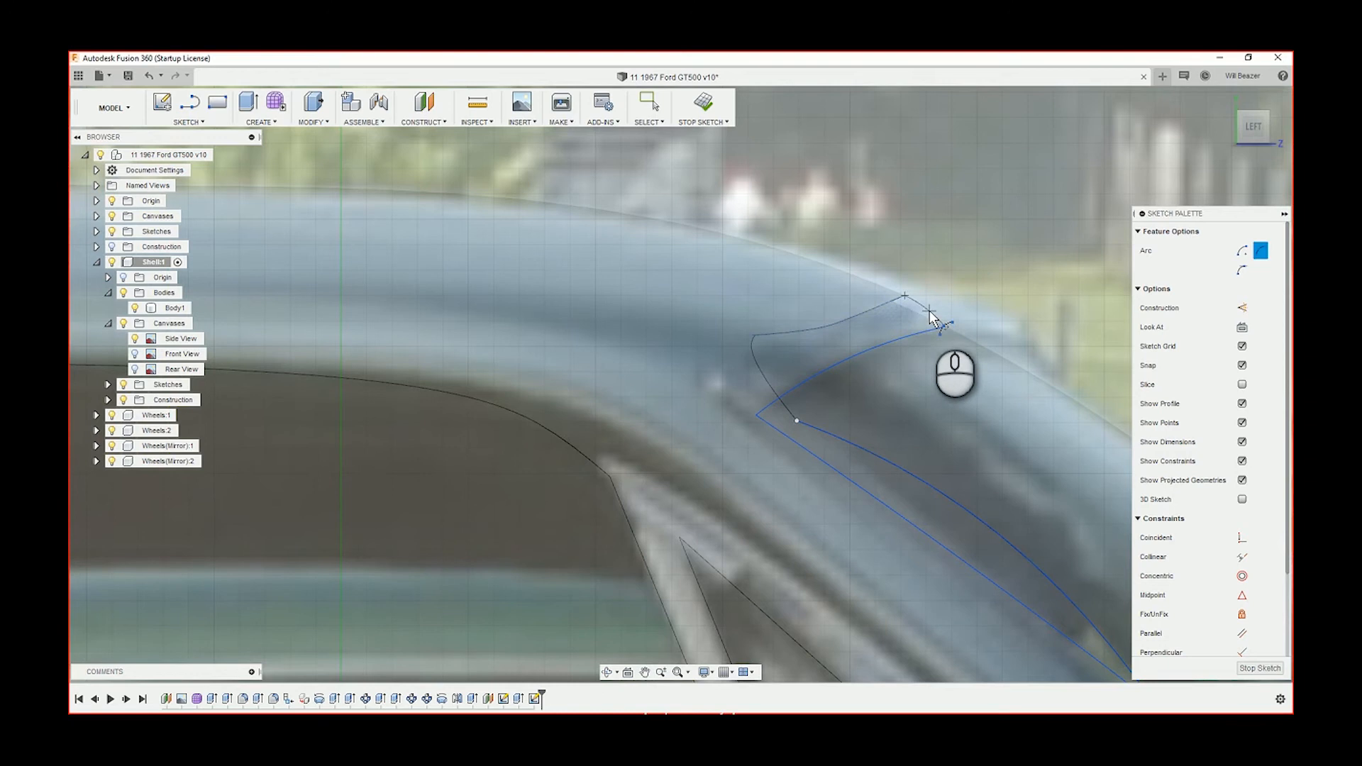
pyautogui.click(929, 312)
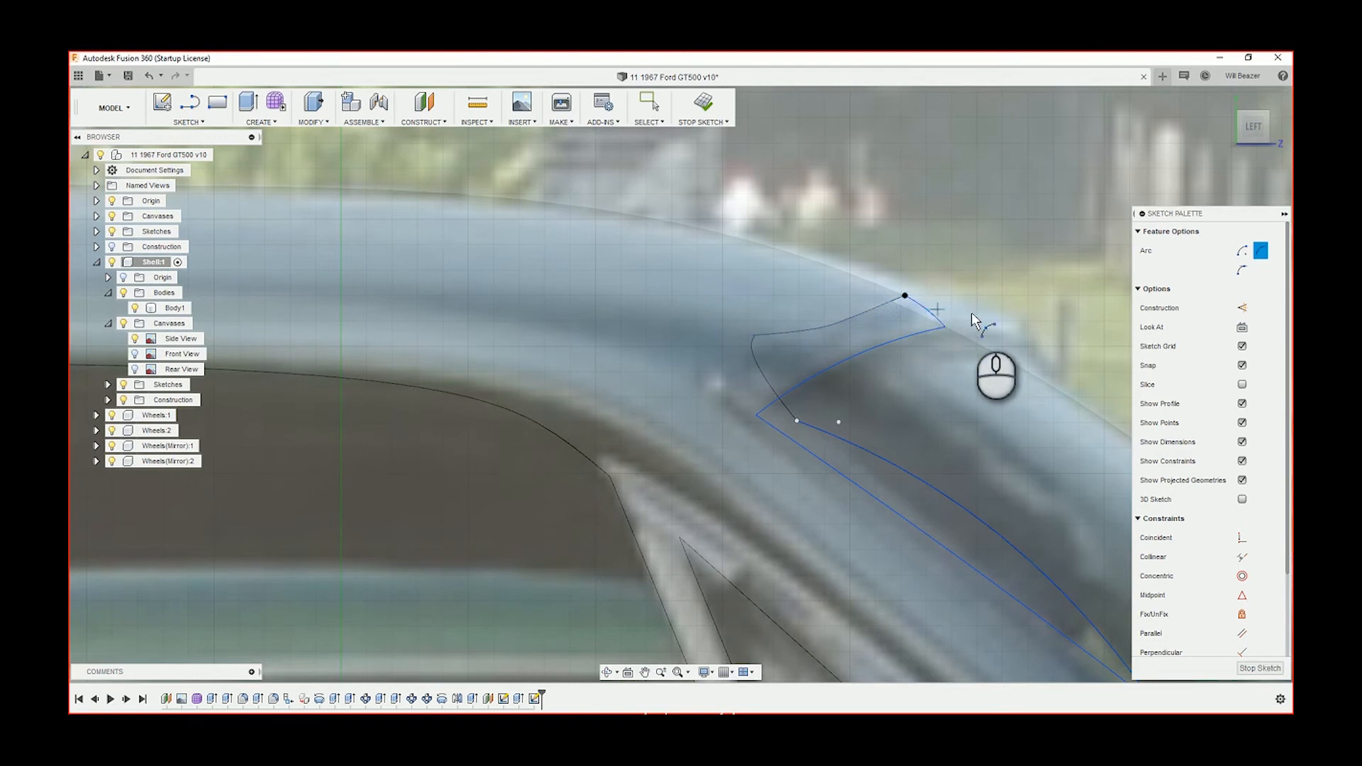
pyautogui.press('Escape')
pyautogui.scroll(-3, 954, 292)
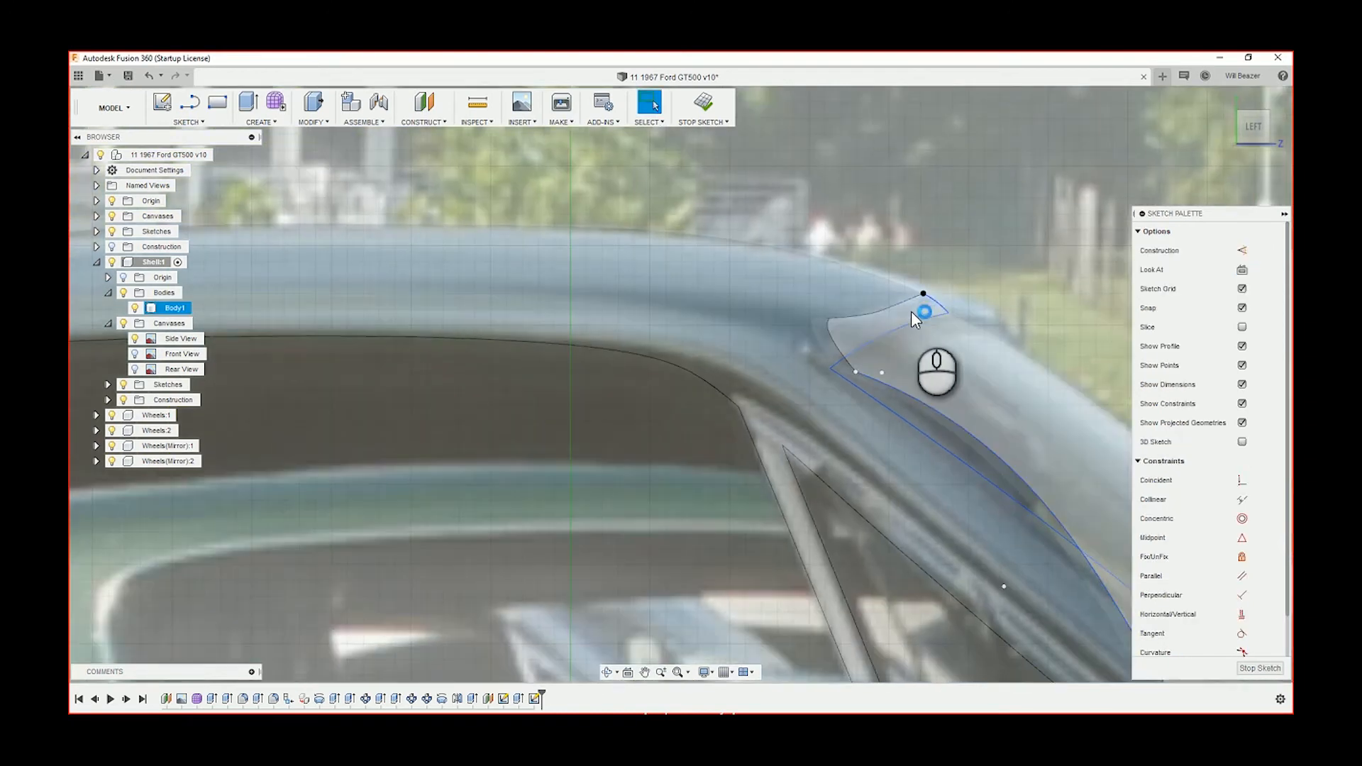
# - Project the body's windshield top edge and its short curved upper corner edge into the sketch with the projection link kept
pyautogui.press('p')
pyautogui.click(841, 349)
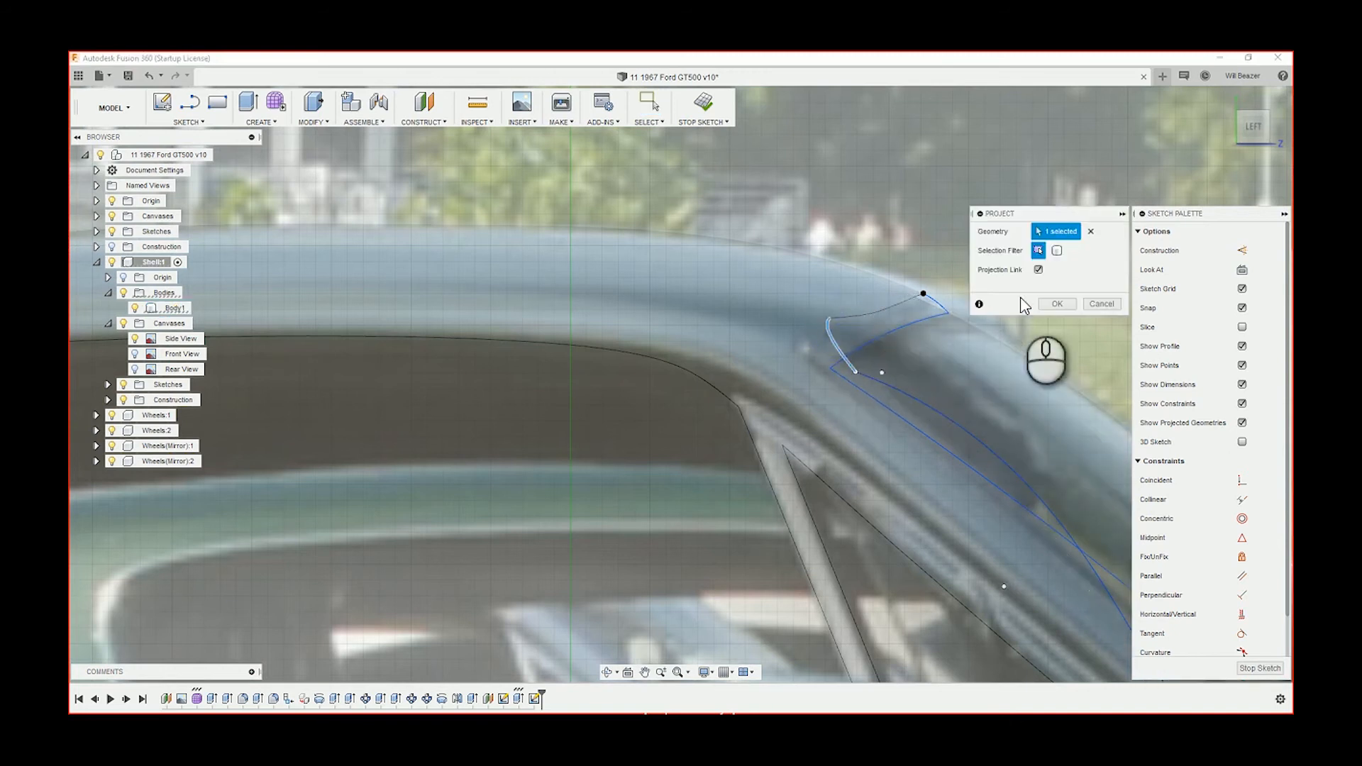
pyautogui.click(886, 305)
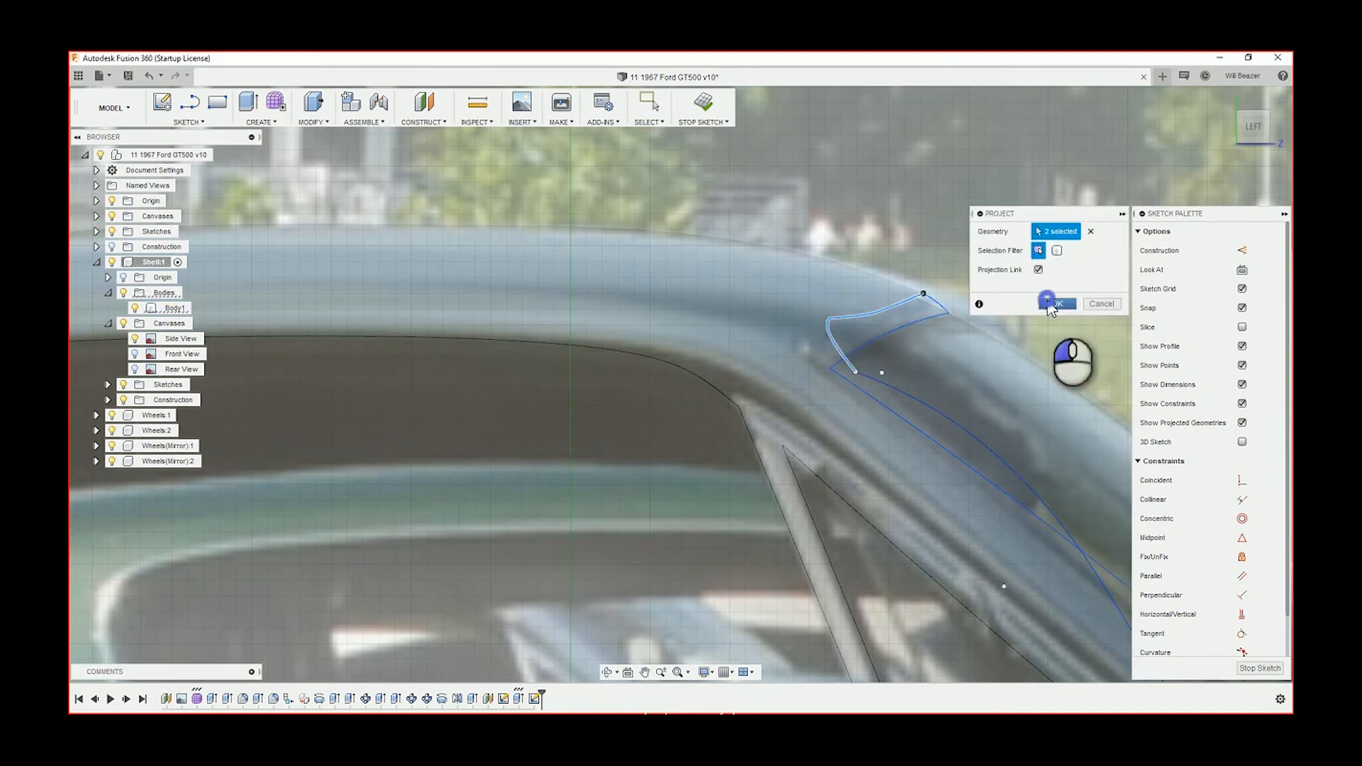
pyautogui.click(1057, 304)
pyautogui.scroll(2, 884, 329)
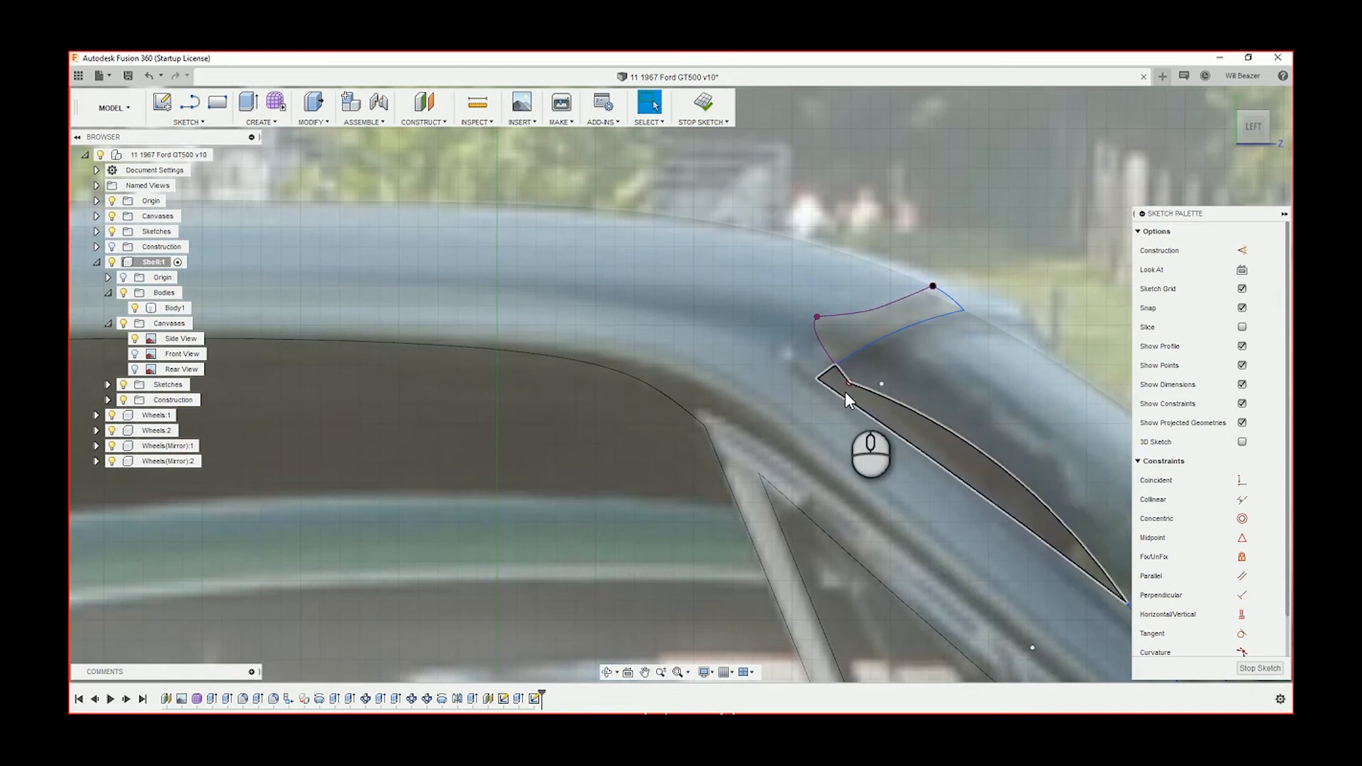
# - Try to extrude the lower sliver profile between the windshield's side arc and the projected side curve about 213 mm toward the body
pyautogui.scroll(-5, 845, 401)
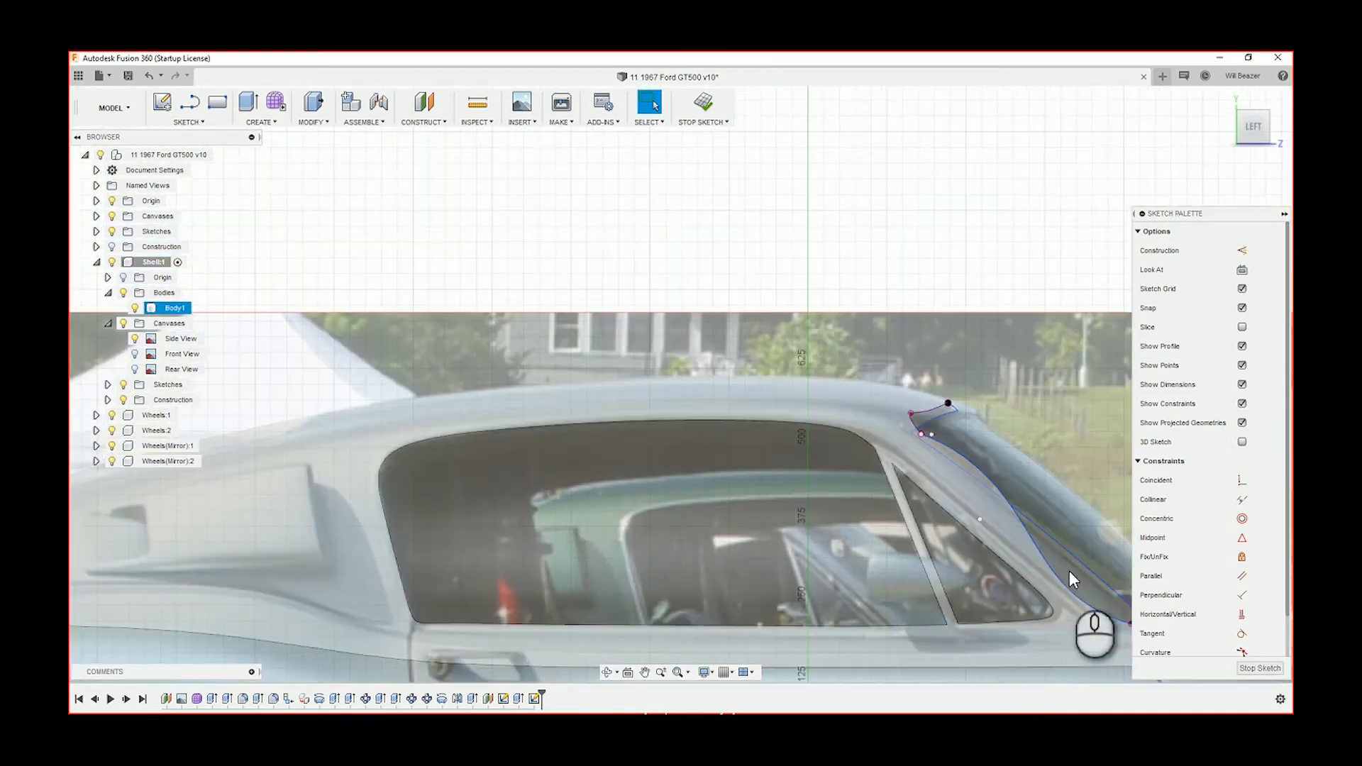
pyautogui.moveTo(1070, 571); pyautogui.dragTo(862, 507, button='middle')
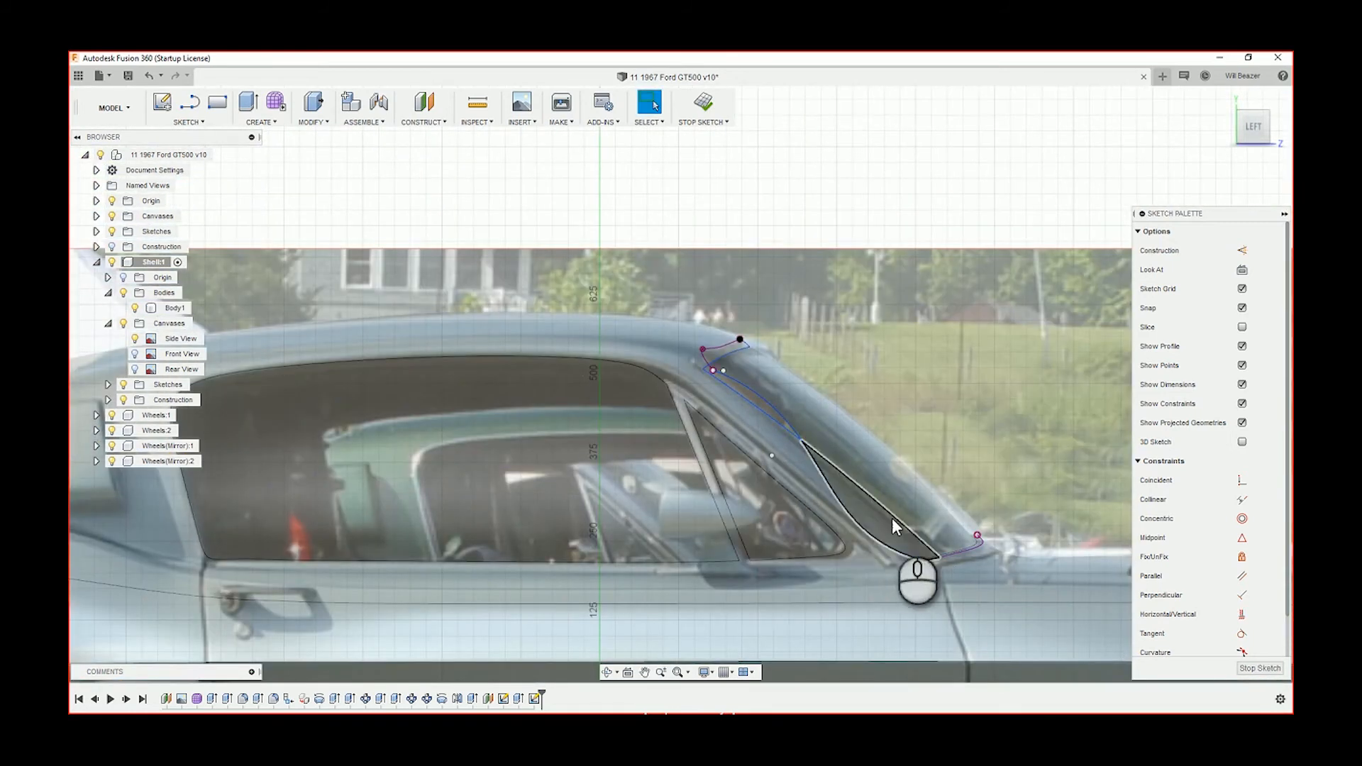
pyautogui.click(908, 175)
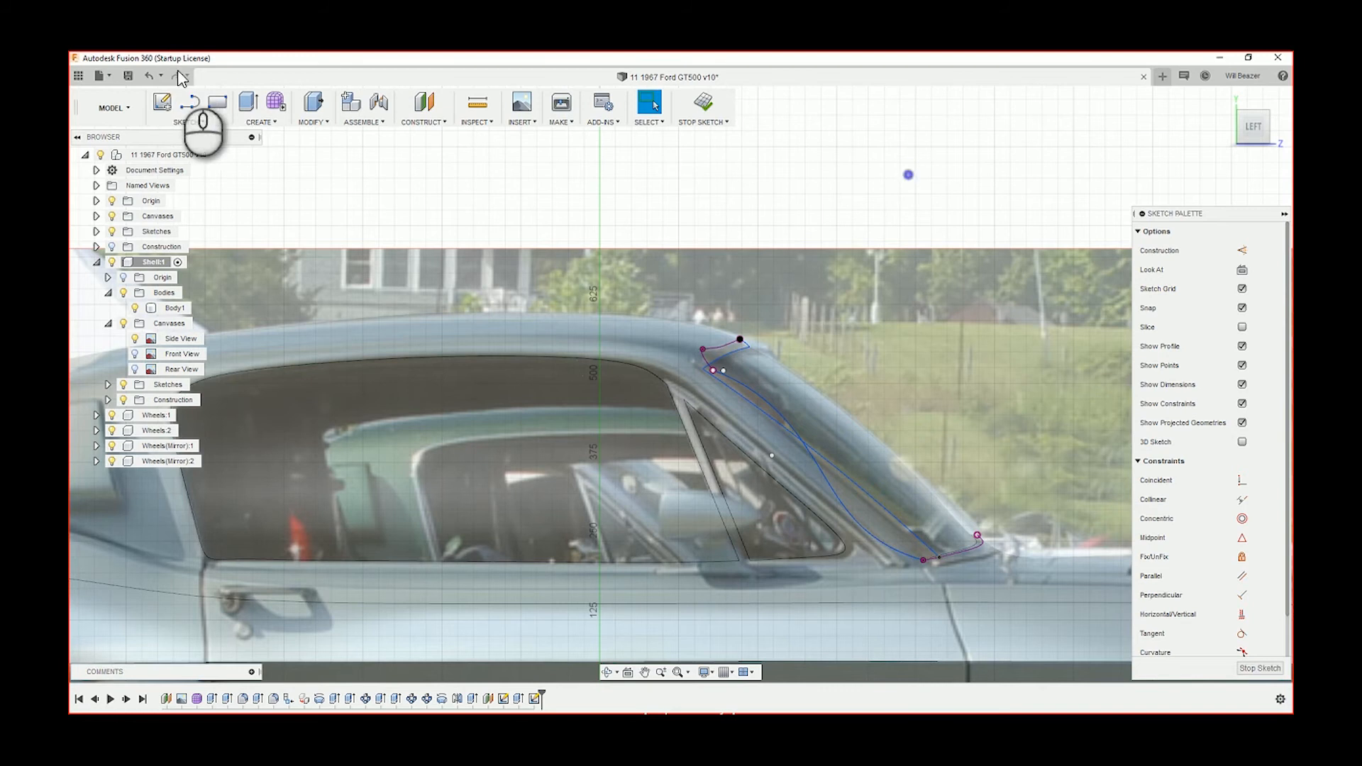
pyautogui.click(248, 102)
pyautogui.scroll(3, 910, 505)
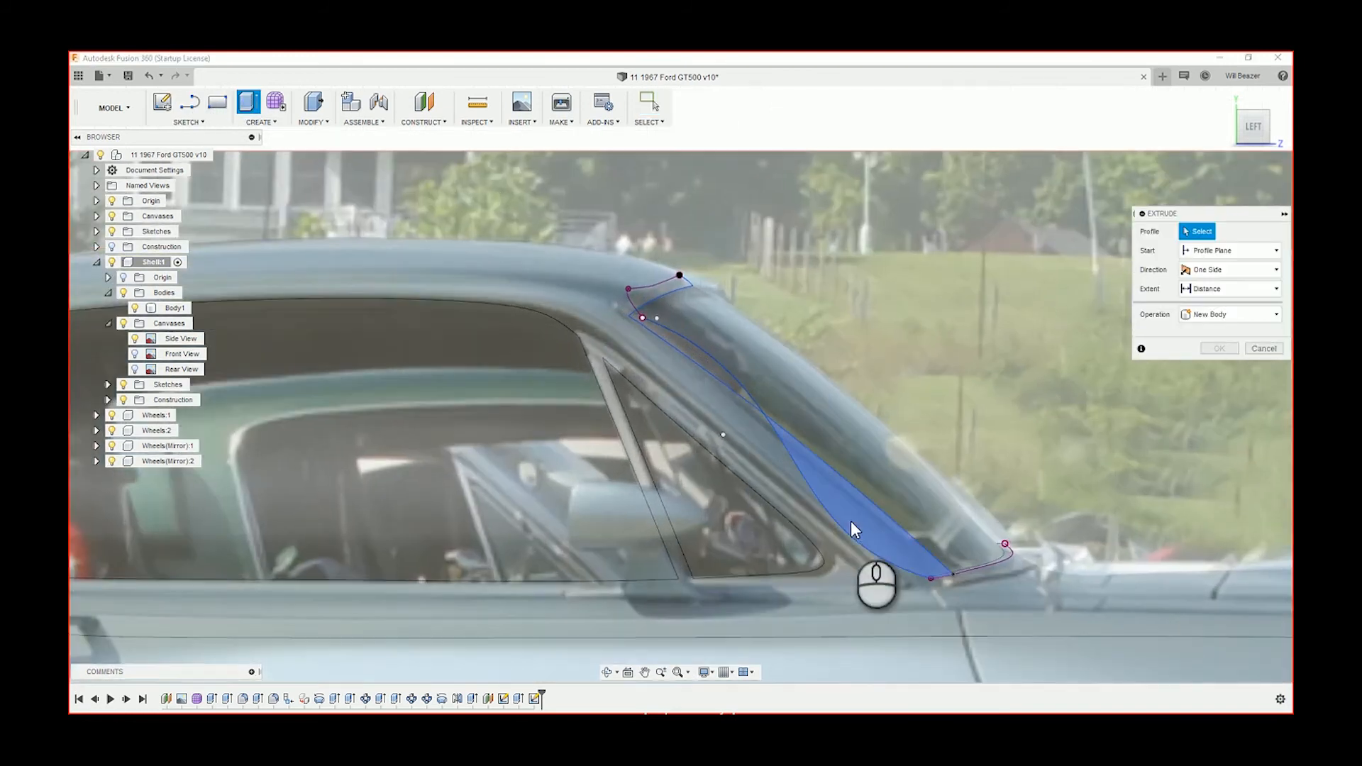
pyautogui.click(851, 522)
pyautogui.keyDown('shift'); pyautogui.moveTo(991, 402); pyautogui.dragTo(1024, 352, button='middle'); pyautogui.keyUp('shift')
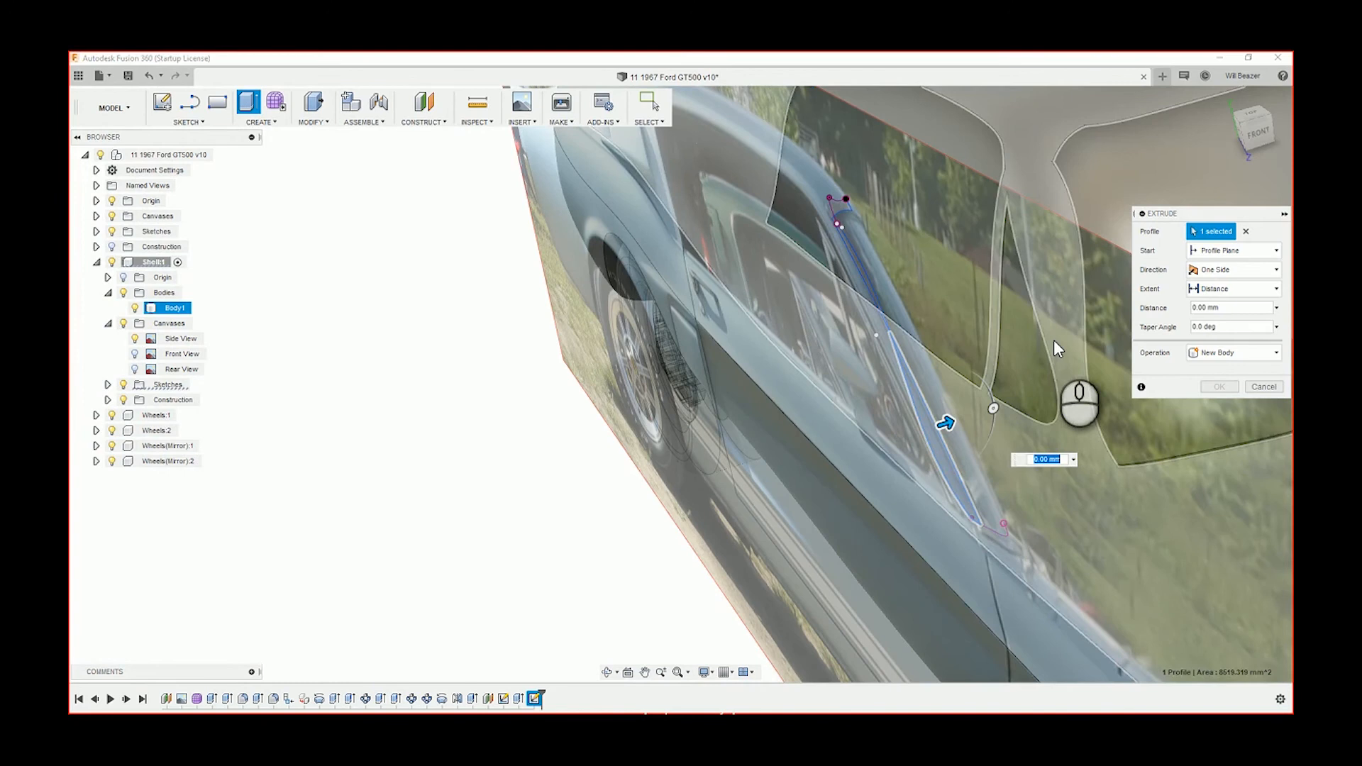
pyautogui.click(1053, 339)
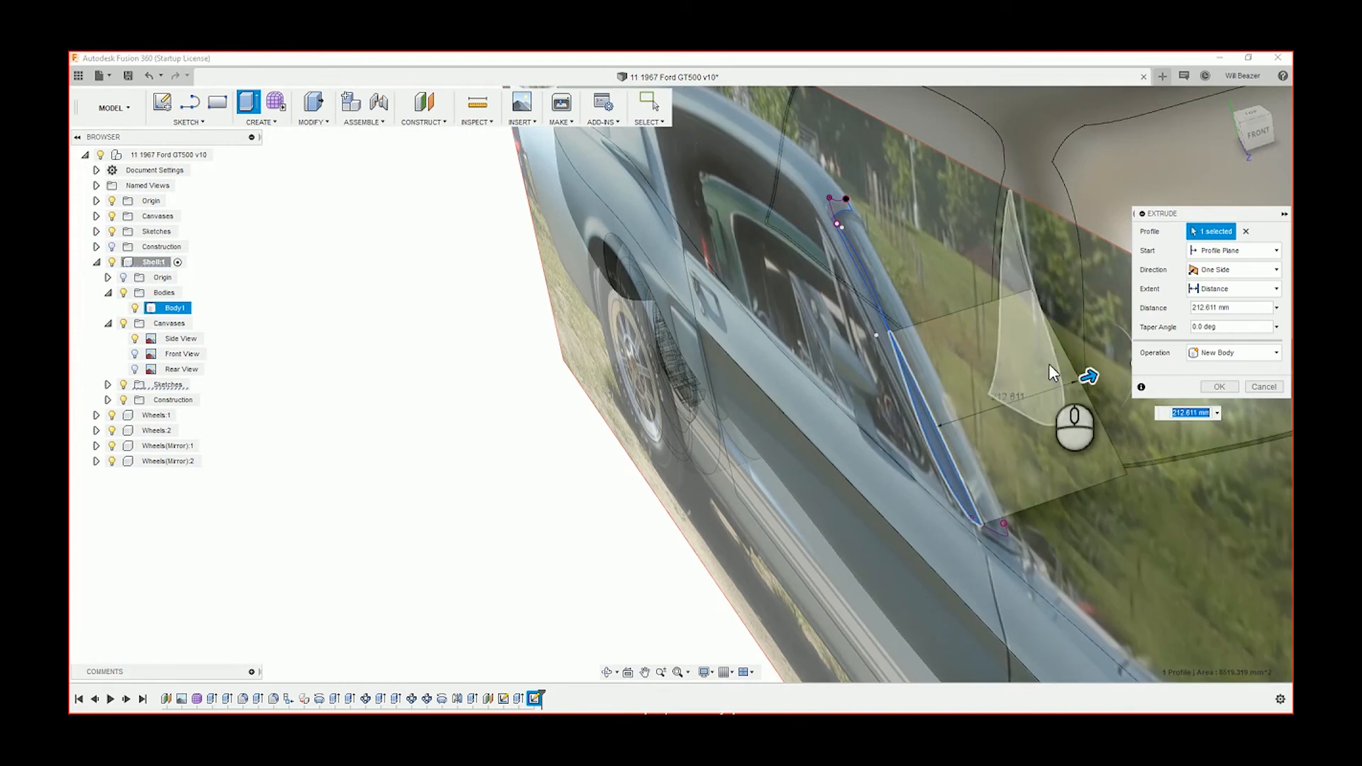
# - Set the extrusion to start from an object and select the shell's outer side face as the start object
pyautogui.click(1245, 251)
pyautogui.click(1232, 284)
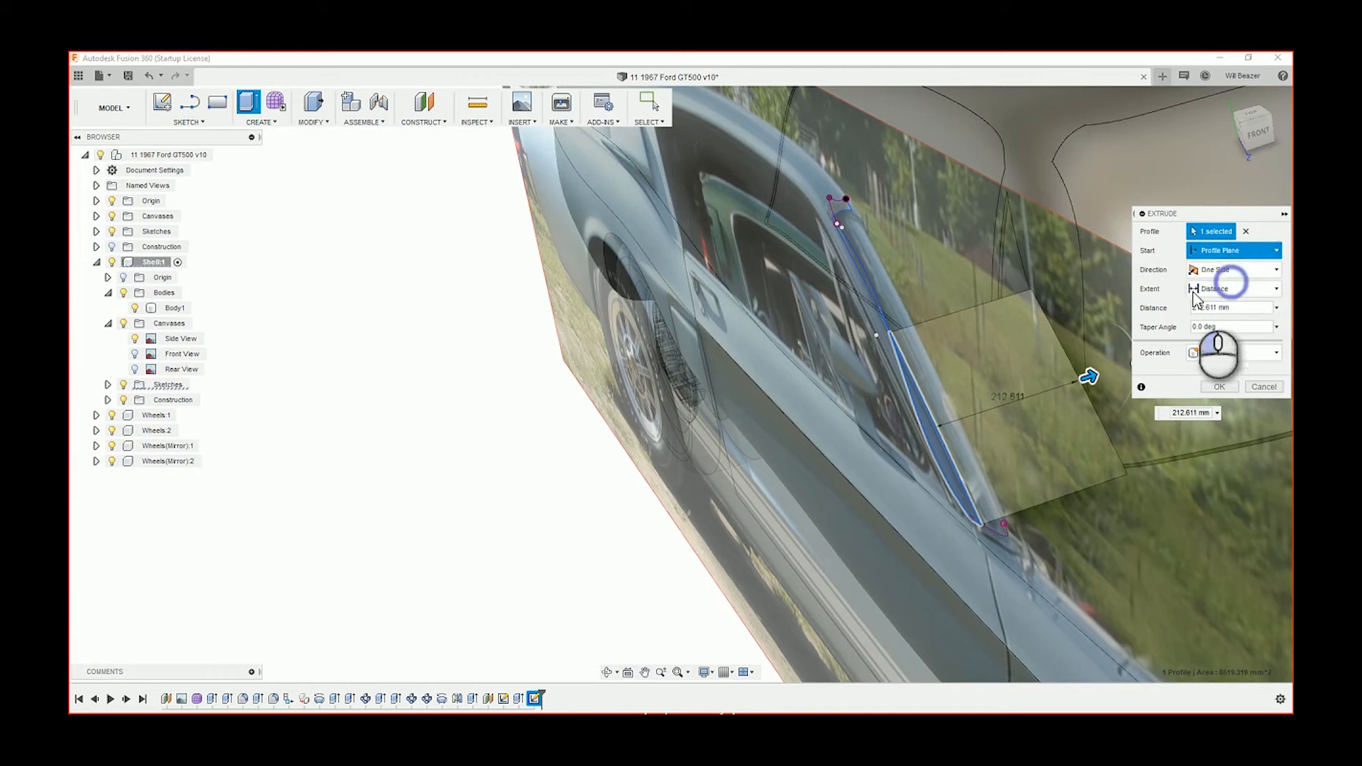
pyautogui.click(1238, 251)
pyautogui.click(1233, 302)
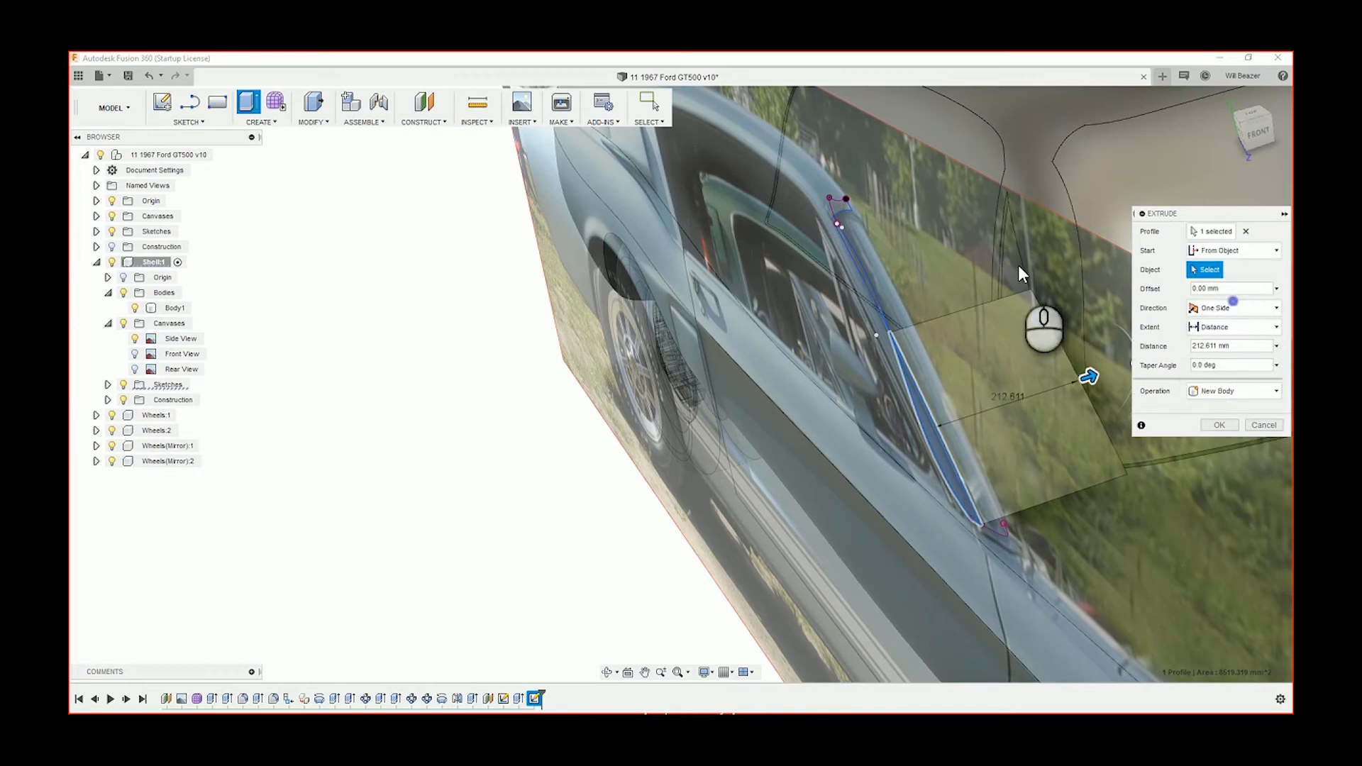
pyautogui.click(1058, 275)
pyautogui.click(1058, 276)
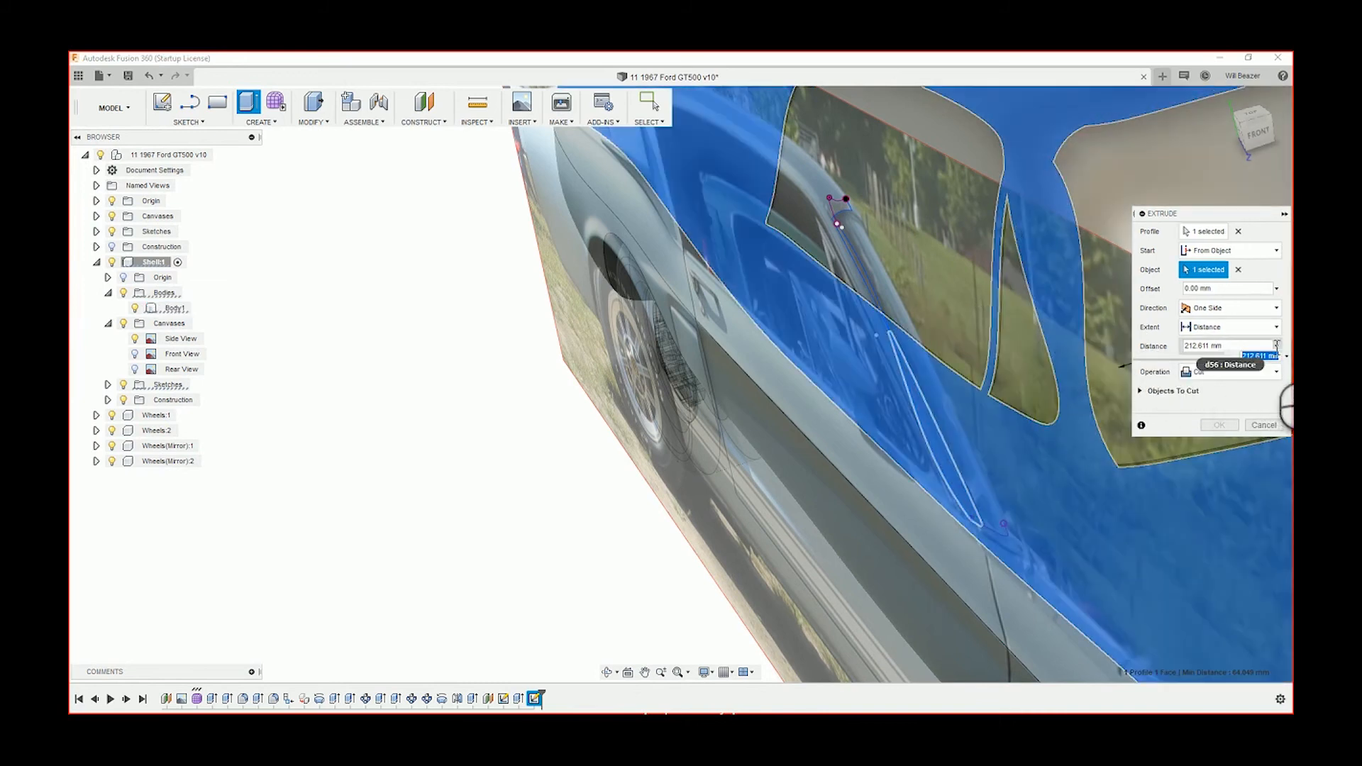
# - Reset the extrusion distance to 0 mm and pull it out to about 4.8 mm
pyautogui.keyDown('shift'); pyautogui.moveTo(990, 351); pyautogui.dragTo(1092, 394, button='middle'); pyautogui.keyUp('shift')
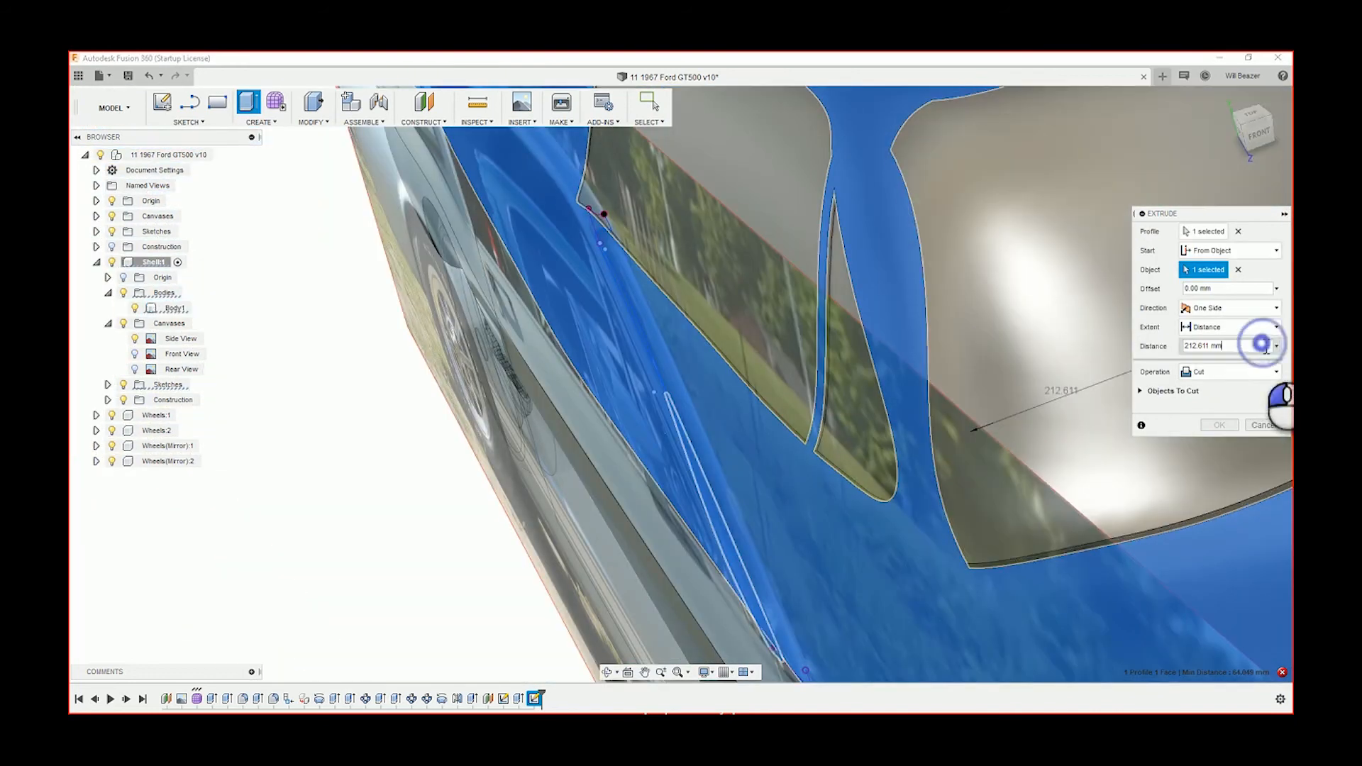
pyautogui.doubleClick(1266, 347)
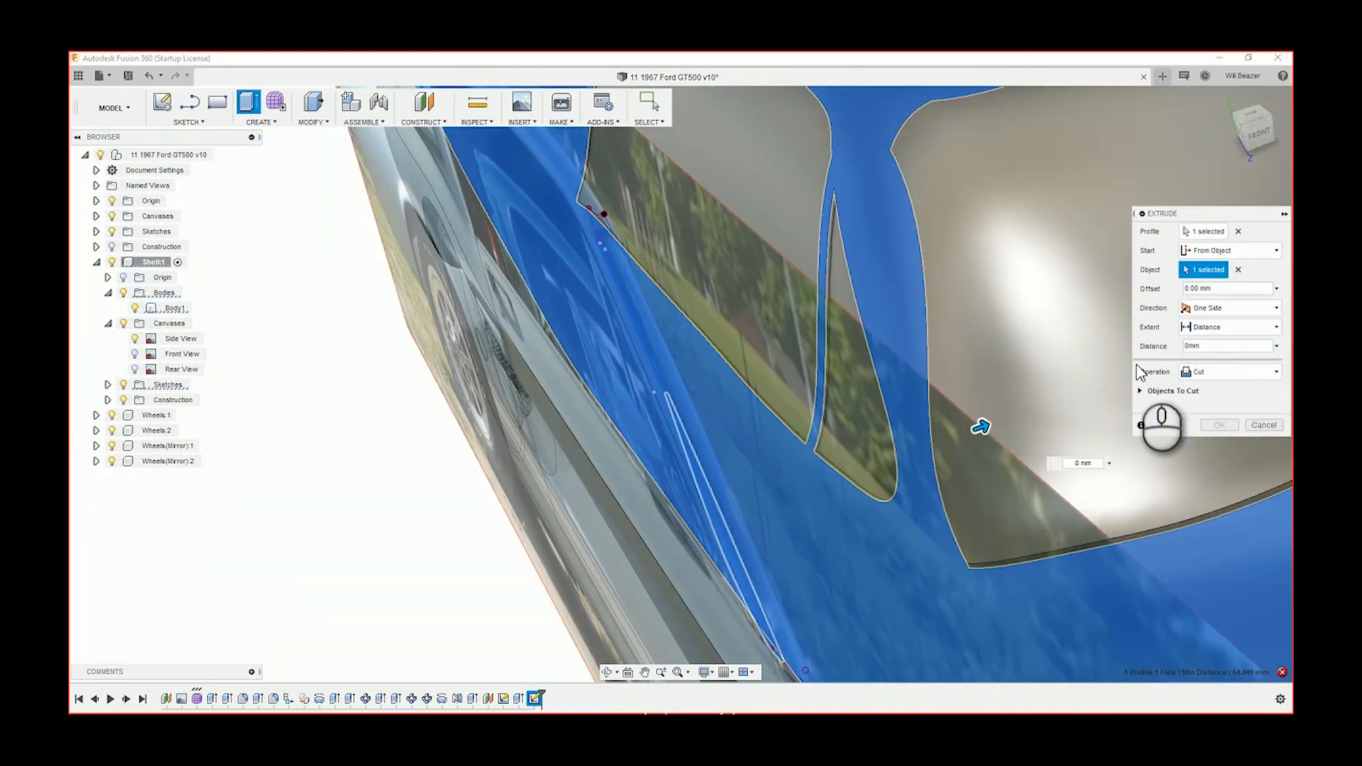
pyautogui.moveTo(986, 425); pyautogui.dragTo(994, 429)
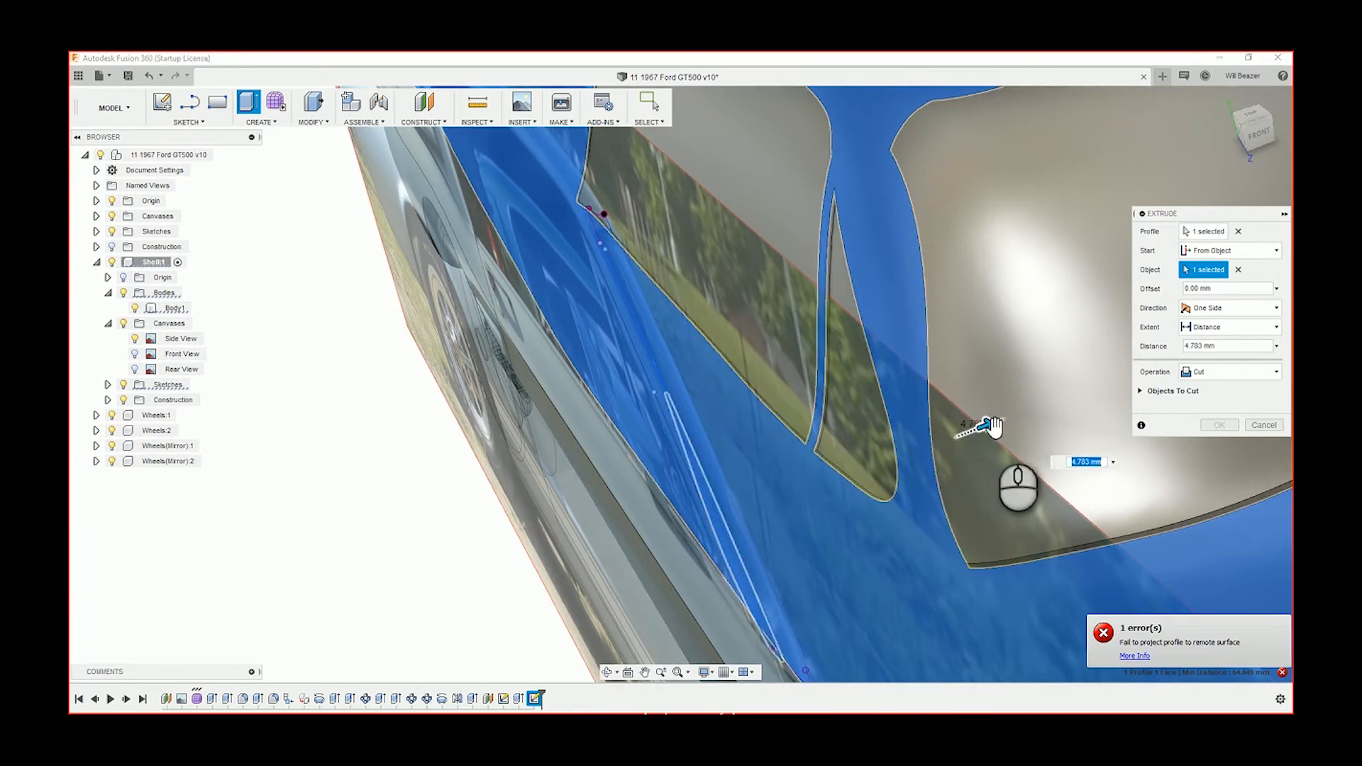
pyautogui.keyDown('shift'); pyautogui.moveTo(1008, 345); pyautogui.dragTo(1032, 310, button='middle'); pyautogui.keyUp('shift')
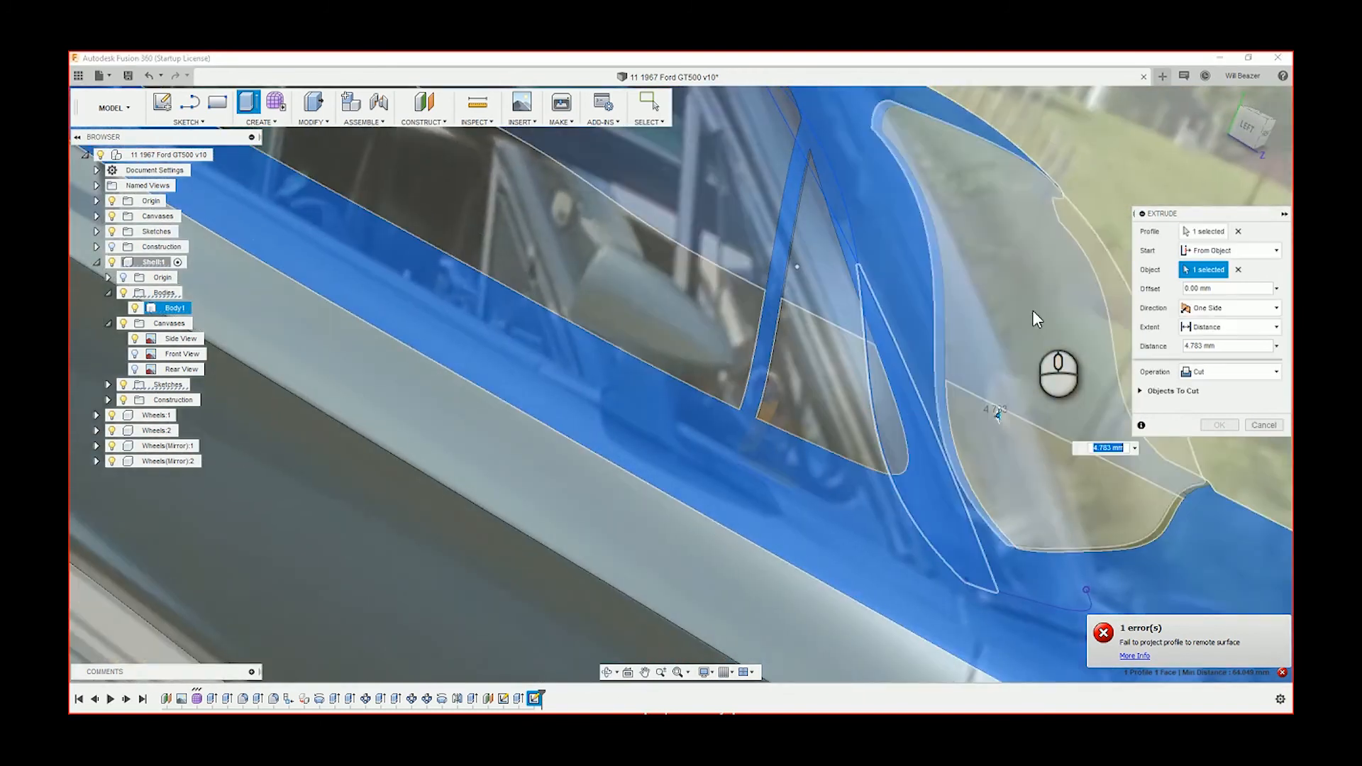
# - Replace the start object with the windshield face and pull the extrusion to about -47.3 mm
pyautogui.click(1247, 130)
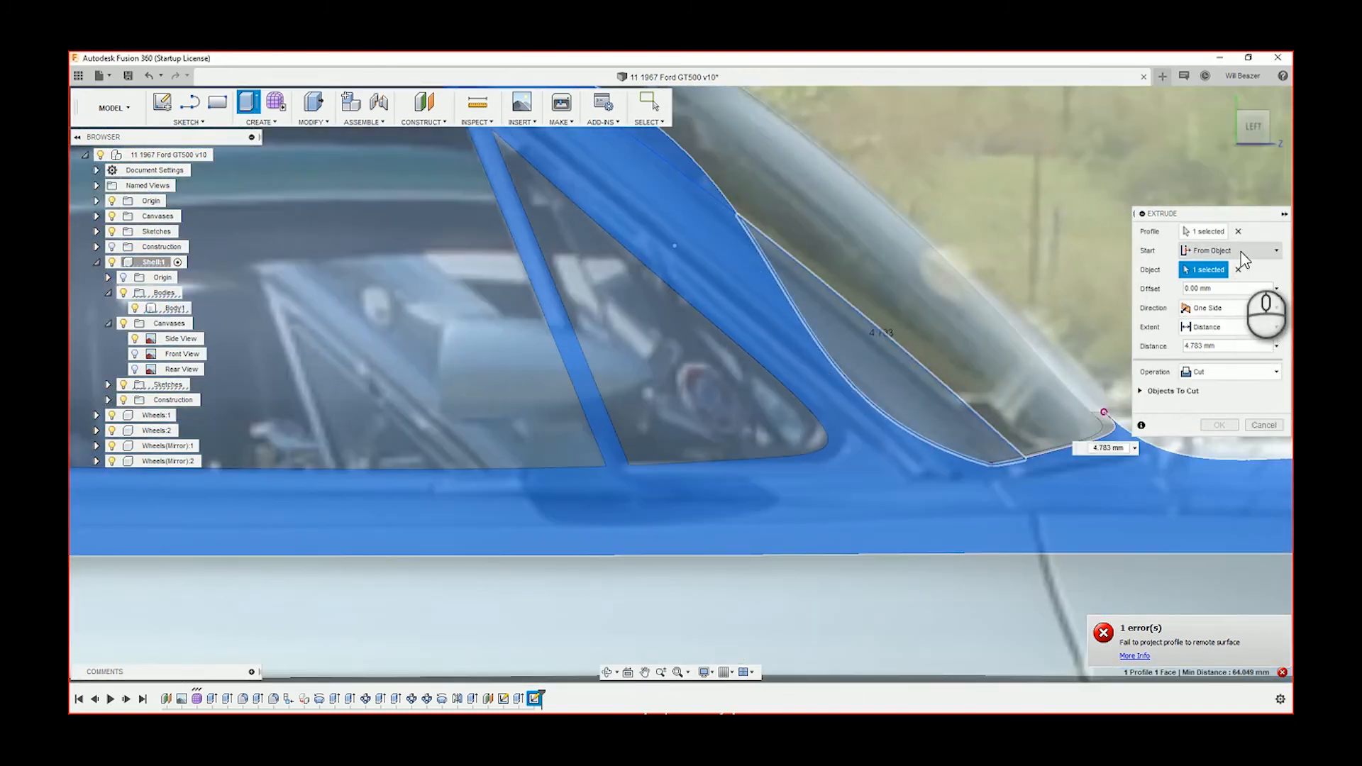
pyautogui.click(1232, 270)
pyautogui.click(1238, 269)
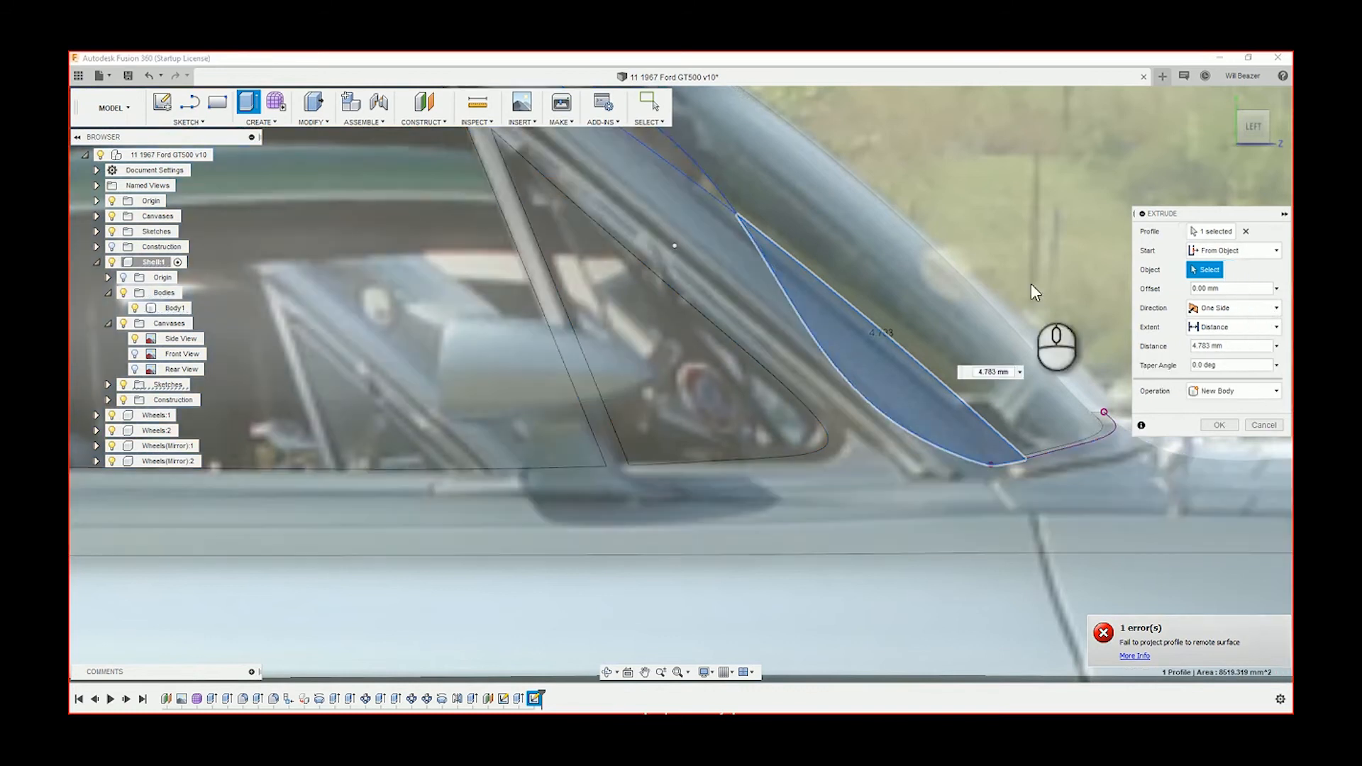
pyautogui.click(900, 286)
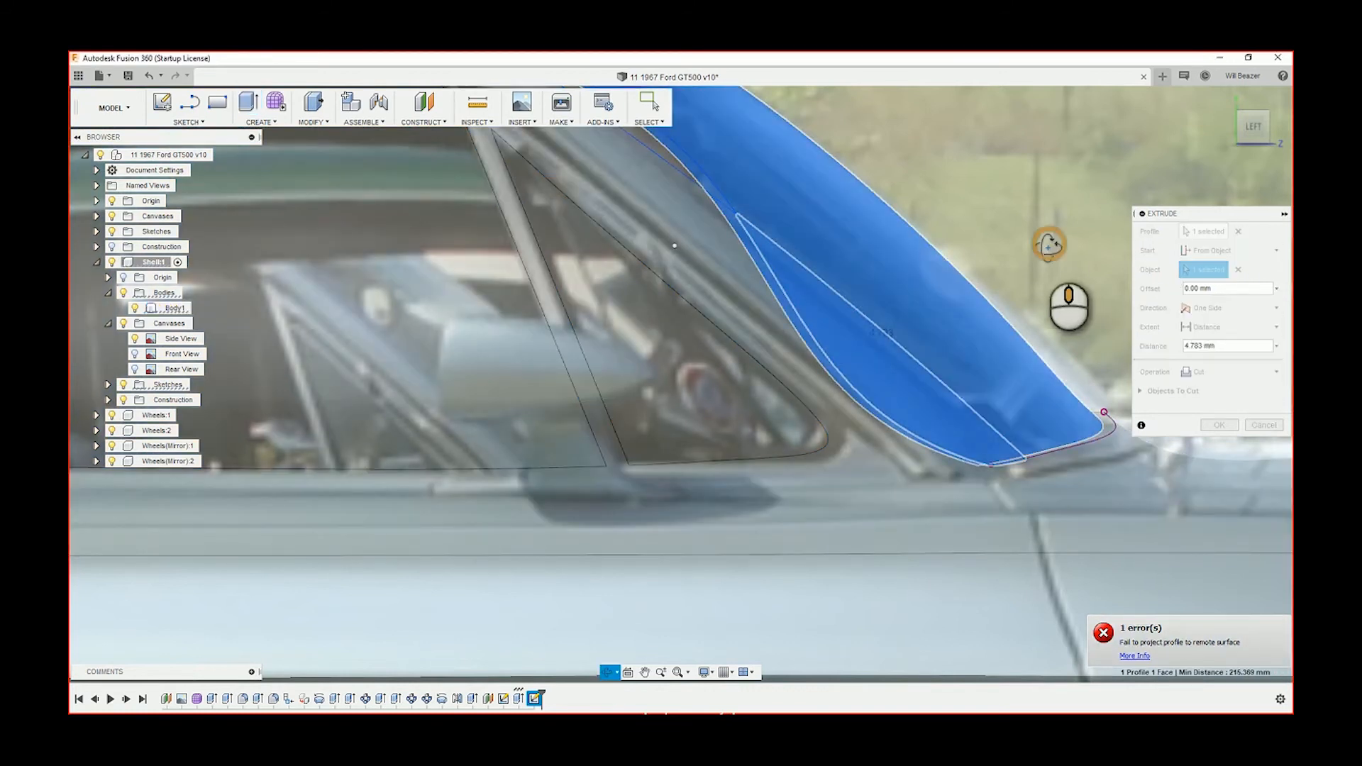
pyautogui.keyDown('shift'); pyautogui.moveTo(1049, 244); pyautogui.dragTo(1013, 262, button='middle'); pyautogui.keyUp('shift')
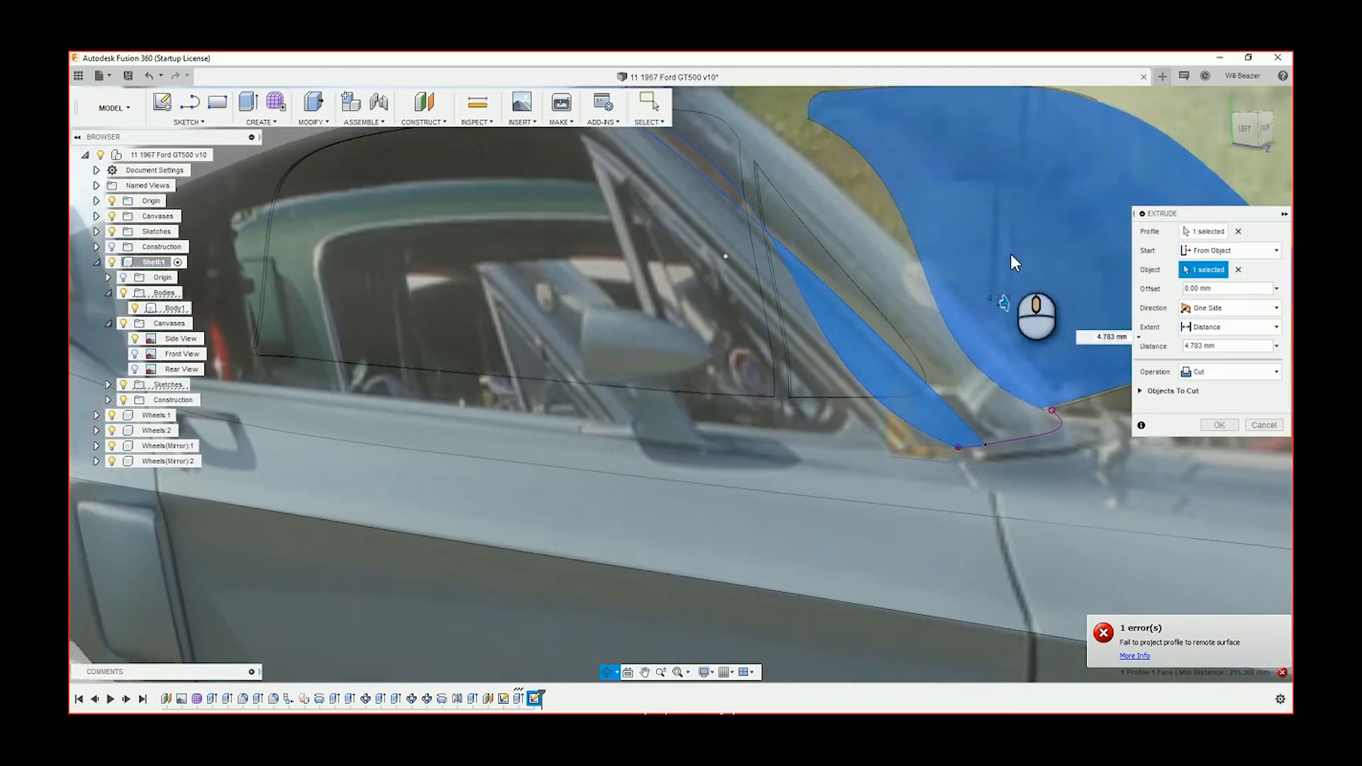
pyautogui.click(1004, 303)
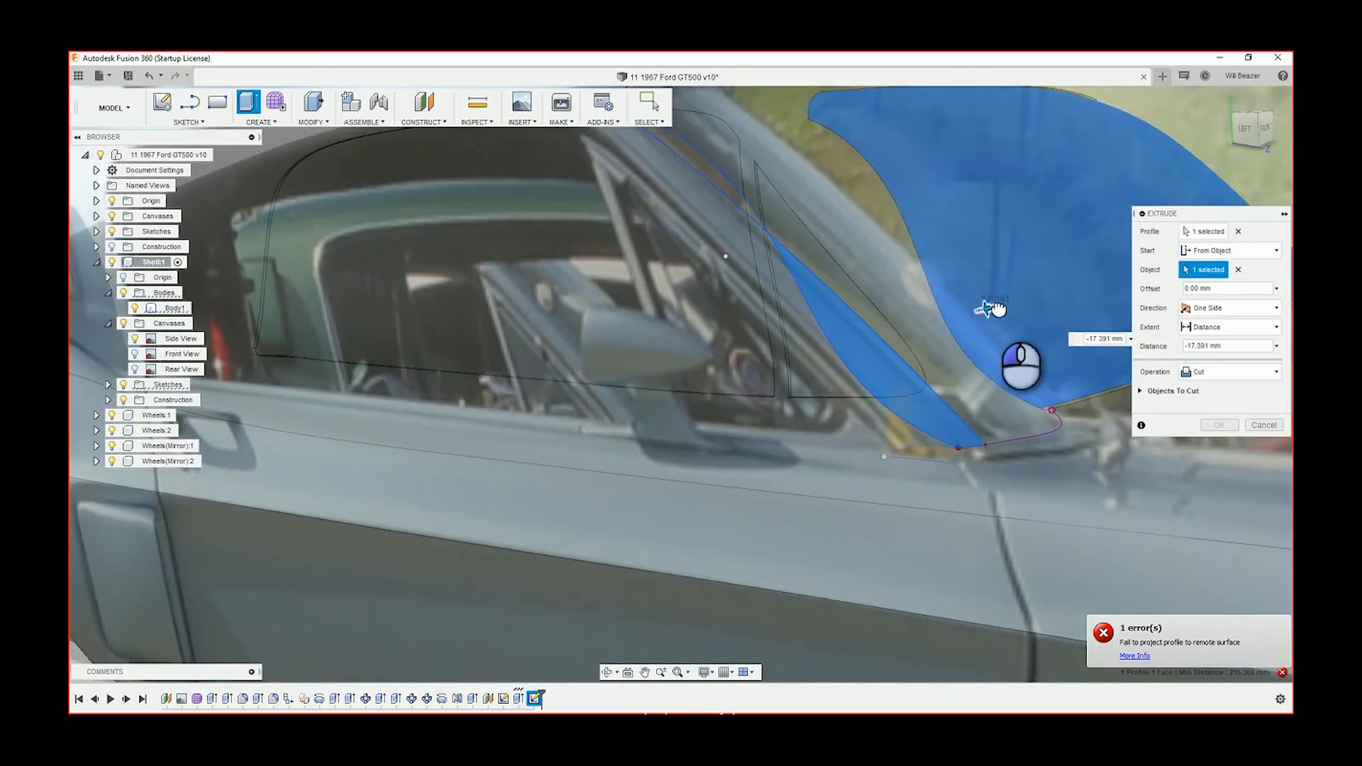
pyautogui.moveTo(986, 312); pyautogui.dragTo(978, 310)
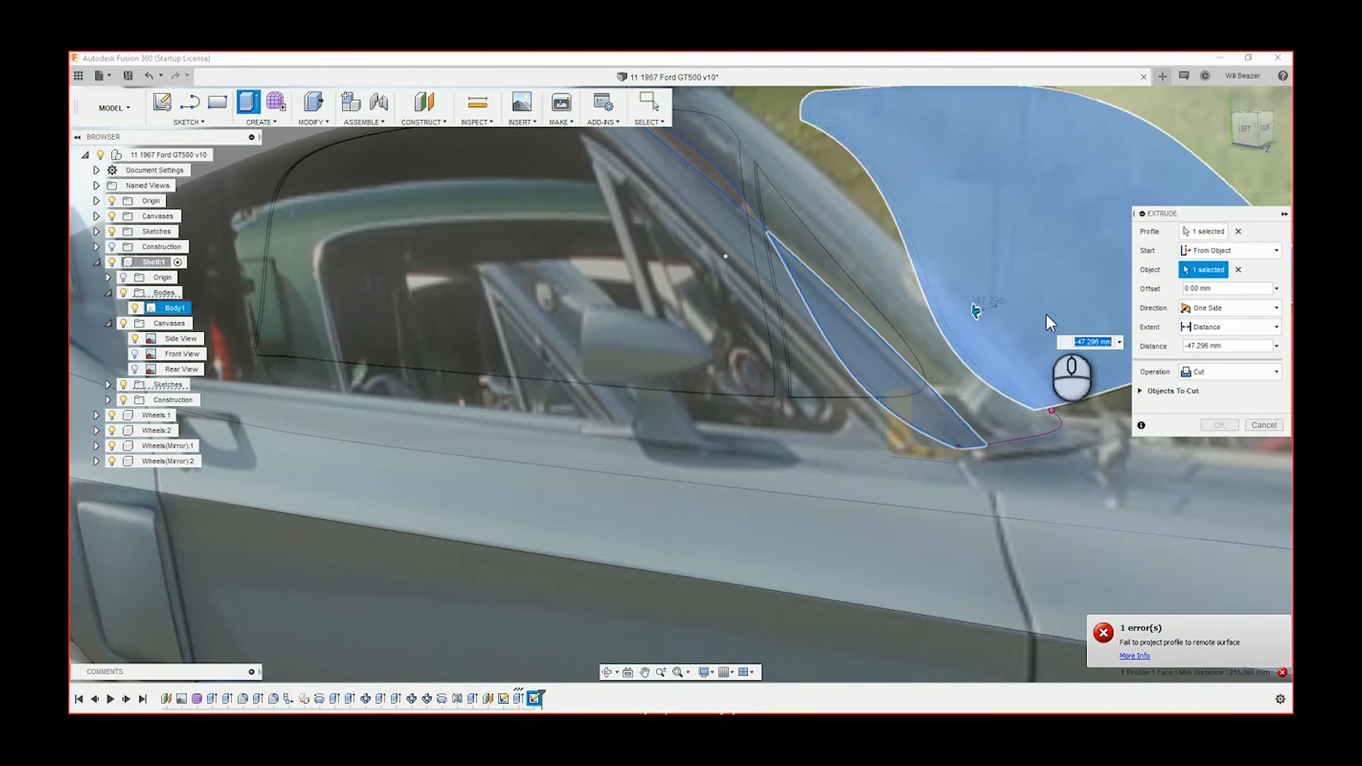
# - Try the extrusion with the Join operation, inspect it around the windshield and cancel the command
pyautogui.click(1234, 371)
pyautogui.click(1223, 392)
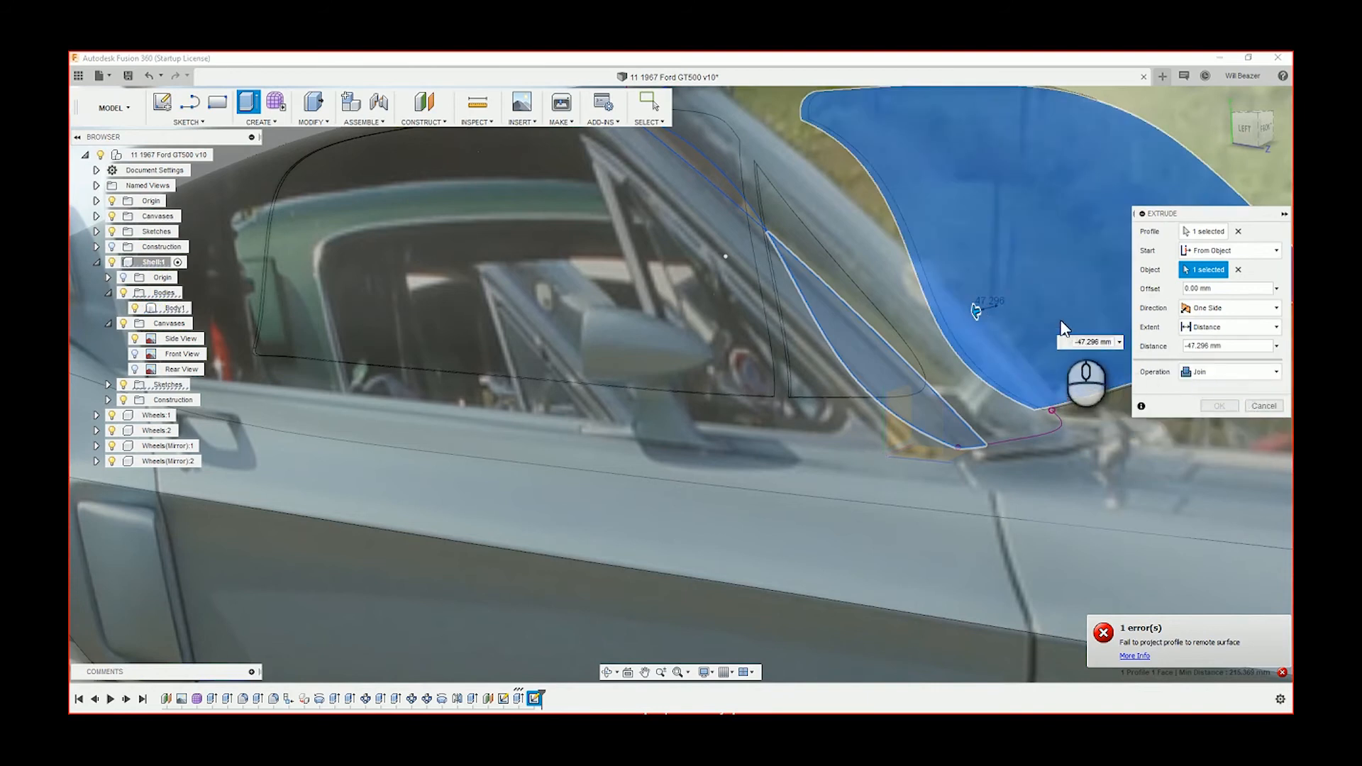
pyautogui.keyDown('shift'); pyautogui.moveTo(976, 310); pyautogui.dragTo(949, 281, button='middle'); pyautogui.keyUp('shift')
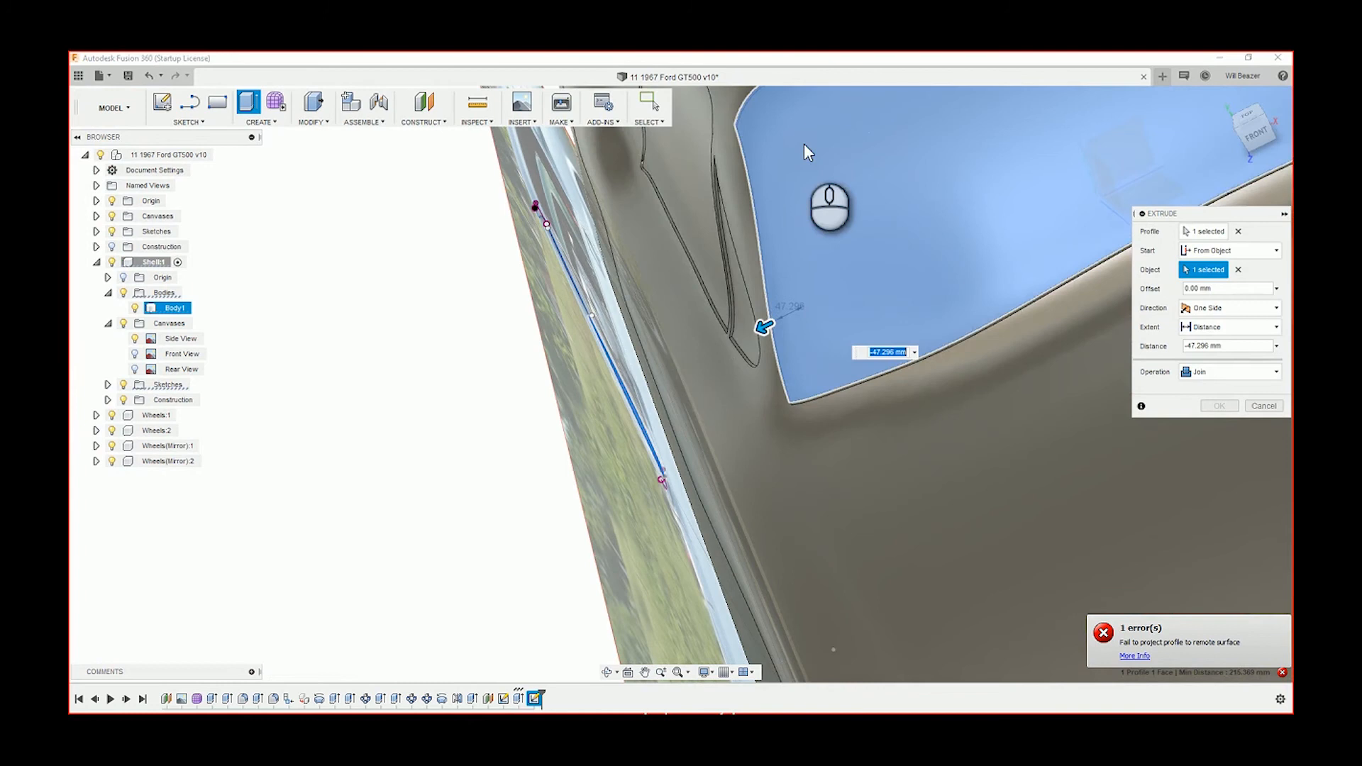
pyautogui.keyDown('shift'); pyautogui.moveTo(751, 294); pyautogui.dragTo(802, 266, button='middle'); pyautogui.keyUp('shift')
pyautogui.keyDown('shift'); pyautogui.moveTo(1035, 191); pyautogui.dragTo(414, 403, button='middle'); pyautogui.keyUp('shift')
pyautogui.scroll(6, 413, 402)
pyautogui.keyDown('shift'); pyautogui.moveTo(614, 225); pyautogui.dragTo(673, 239, button='middle'); pyautogui.keyUp('shift')
pyautogui.press('Escape')
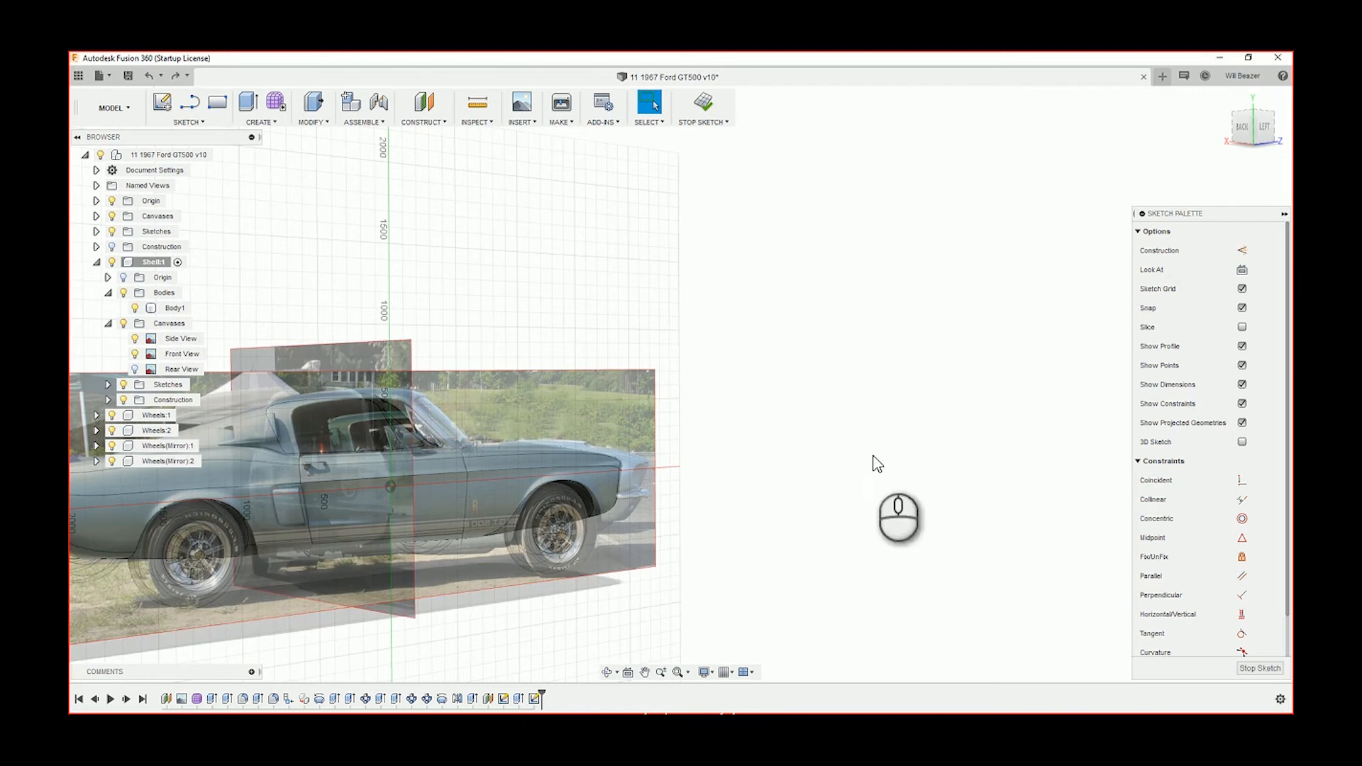
# - Undo the newly started sketch, hiding the Side View canvas, and reopen the windshield outline sketch in the front view
pyautogui.keyDown('shift'); pyautogui.moveTo(806, 456); pyautogui.dragTo(722, 460, button='middle'); pyautogui.keyUp('shift')
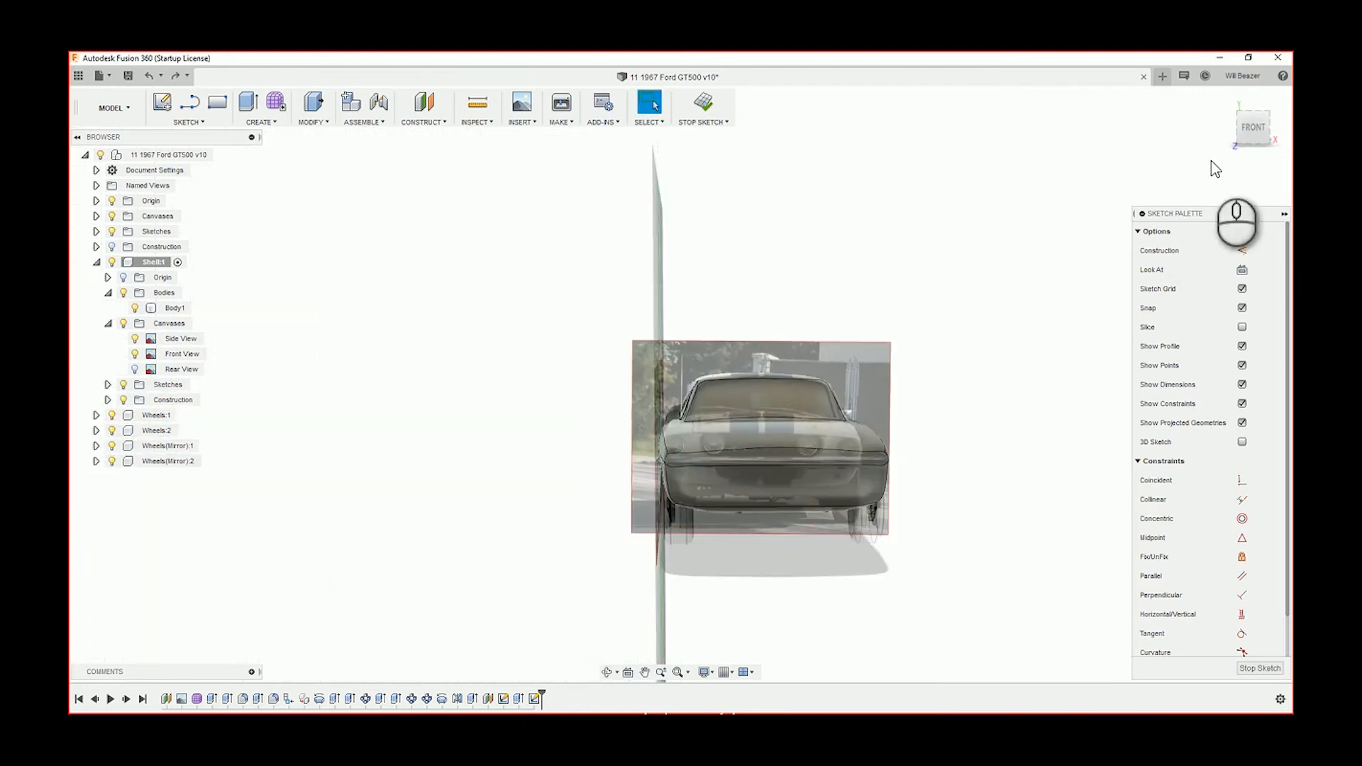
pyautogui.click(1253, 132)
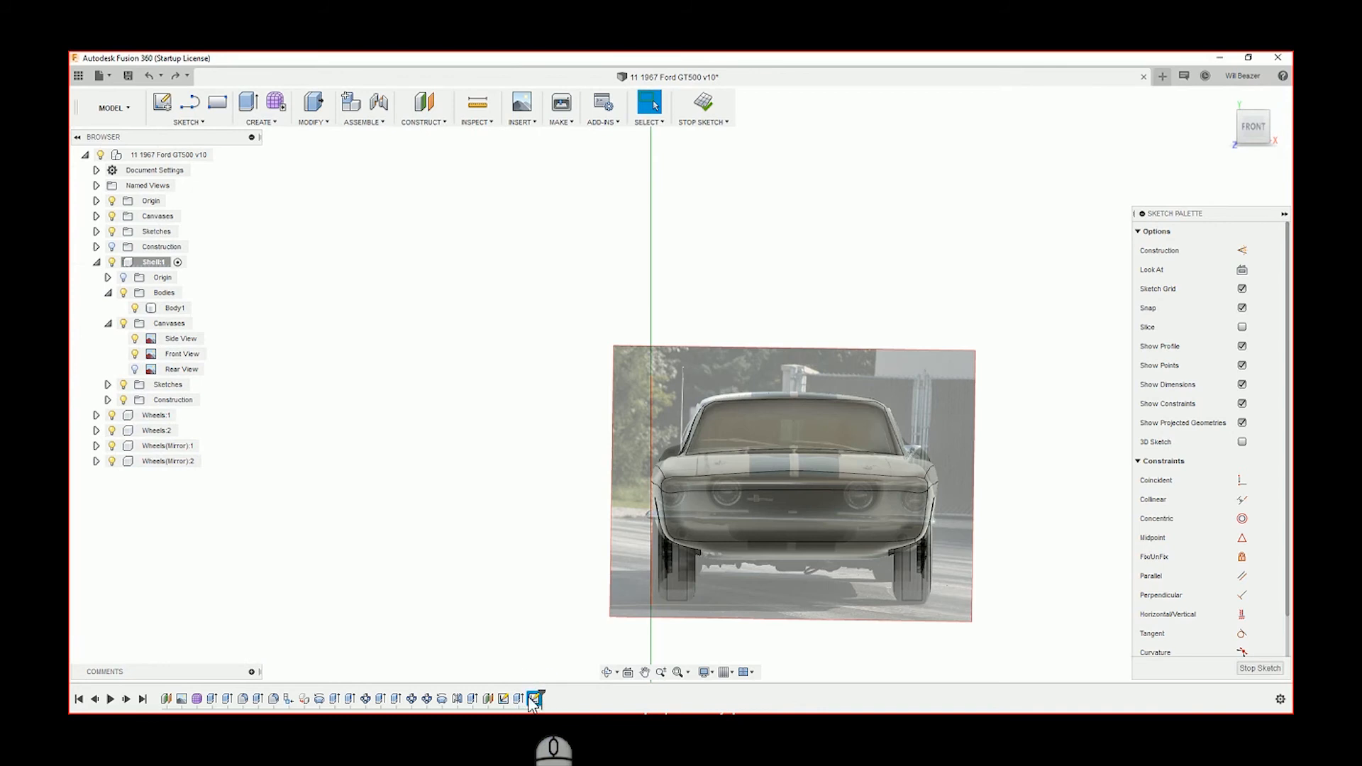
pyautogui.click(520, 699)
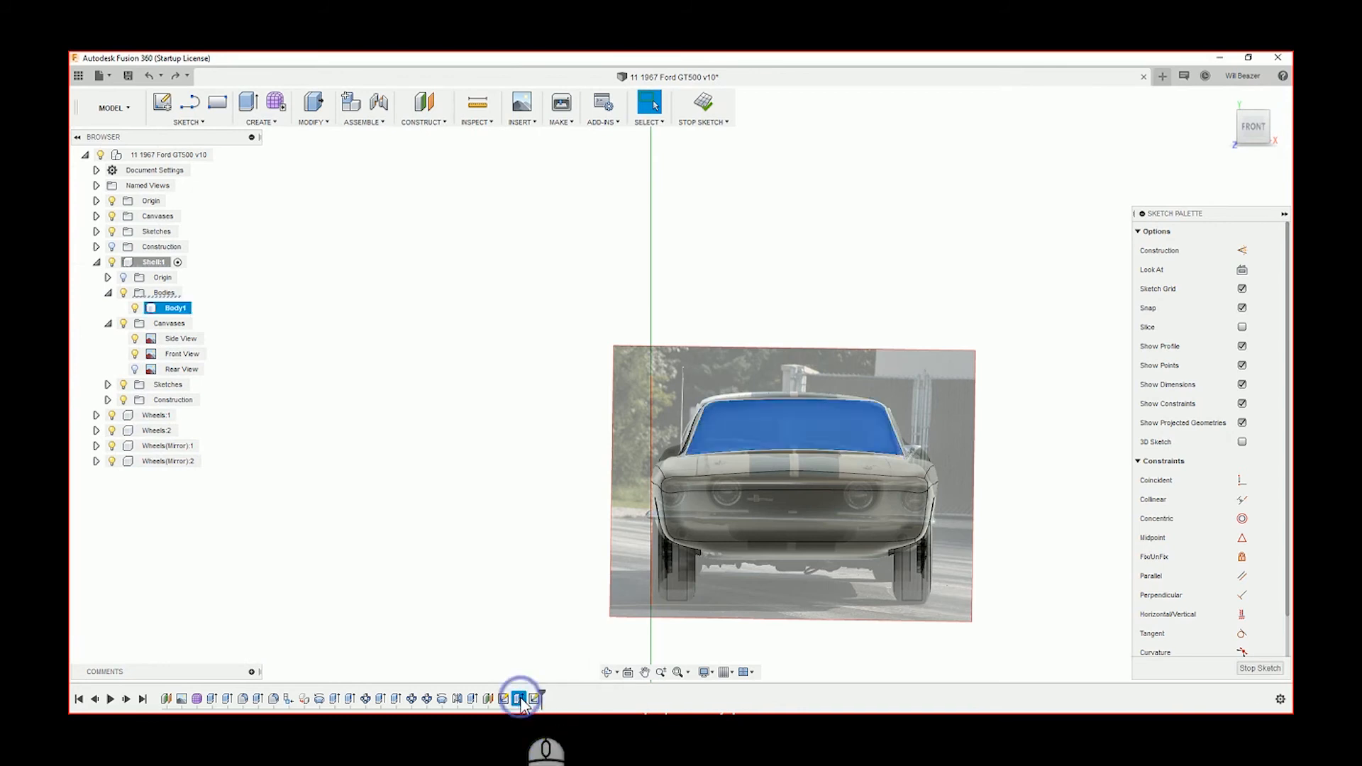
pyautogui.click(536, 700)
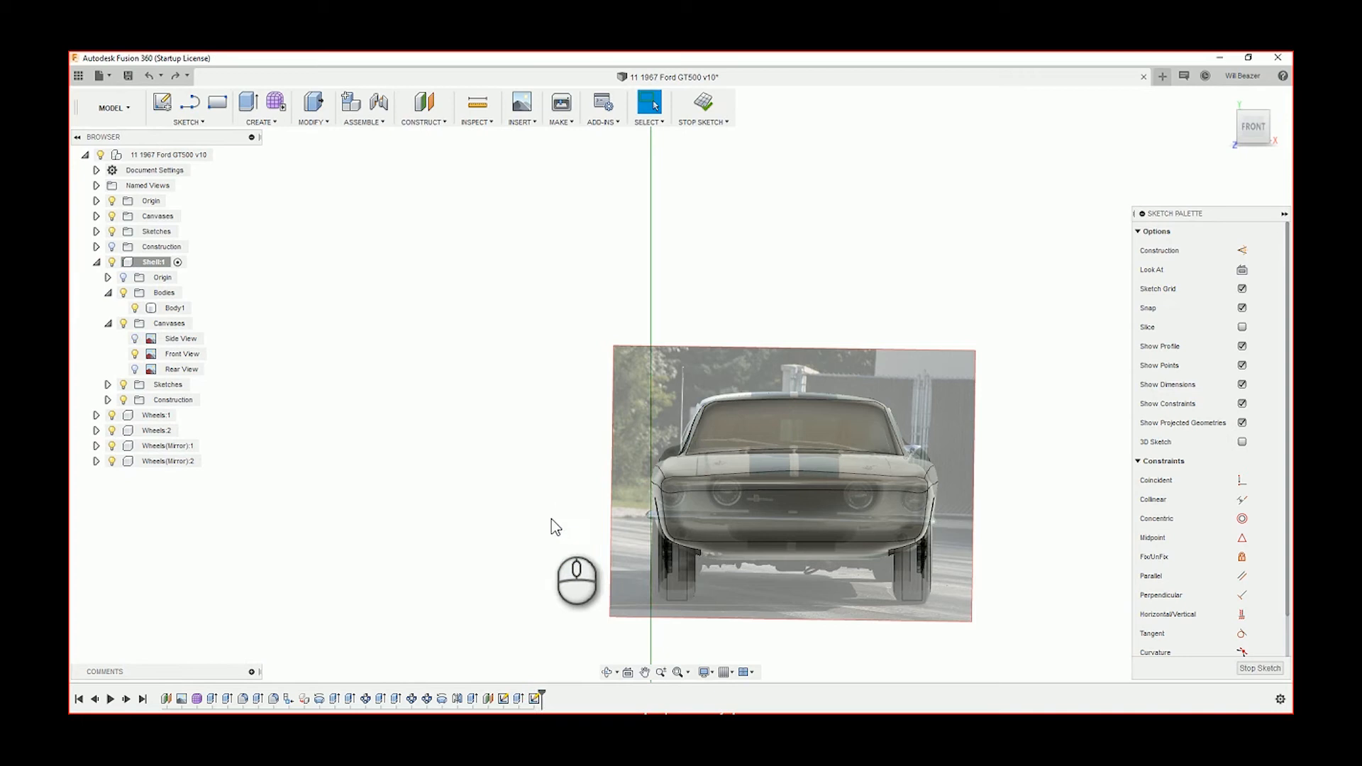
pyautogui.hotkey('ctrl', 'z')
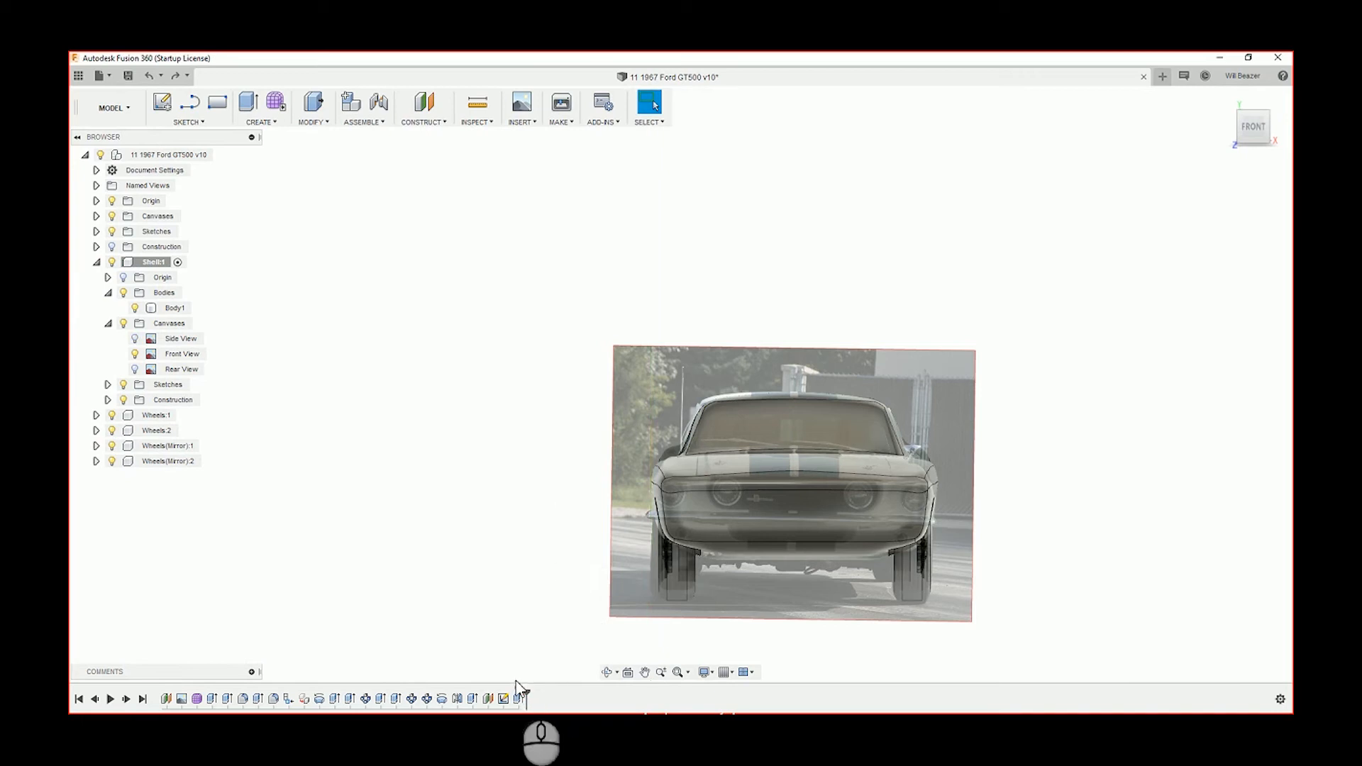
pyautogui.rightClick(503, 700)
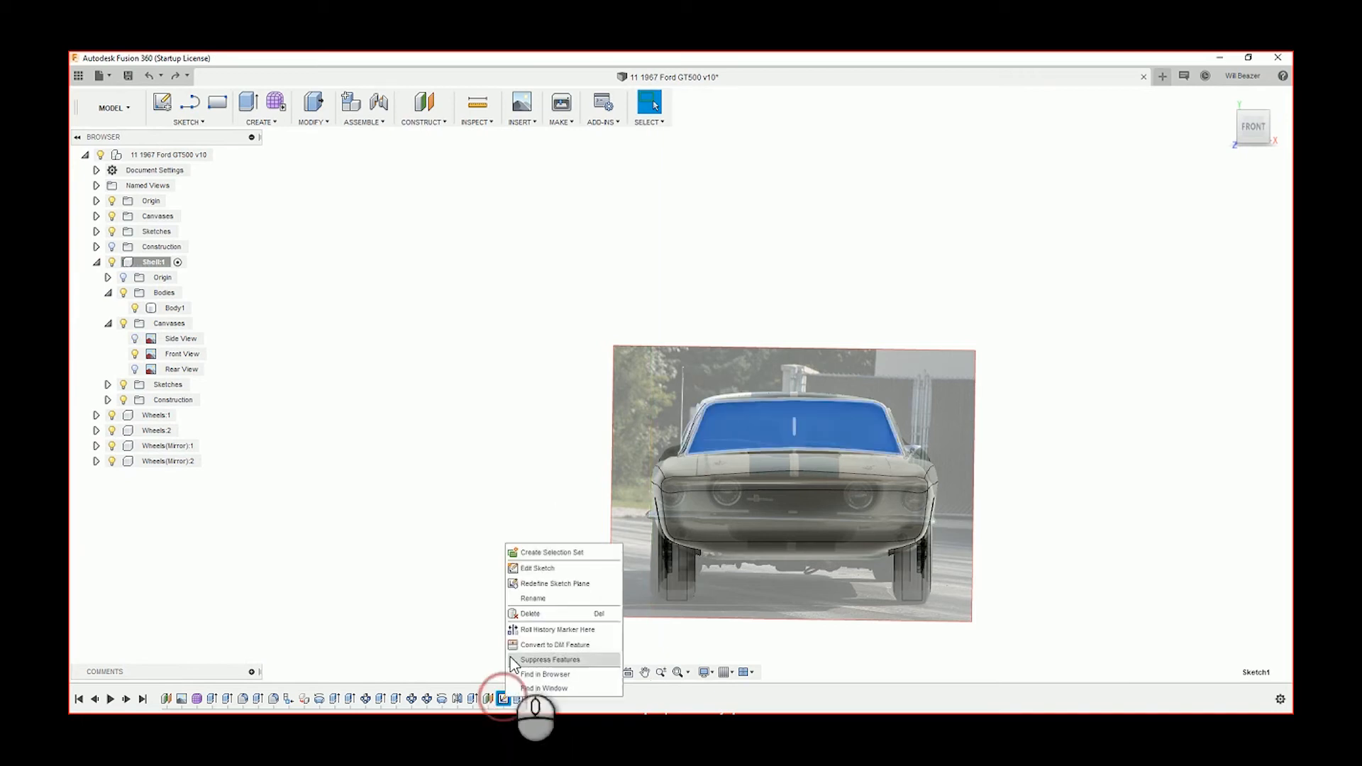
pyautogui.click(539, 569)
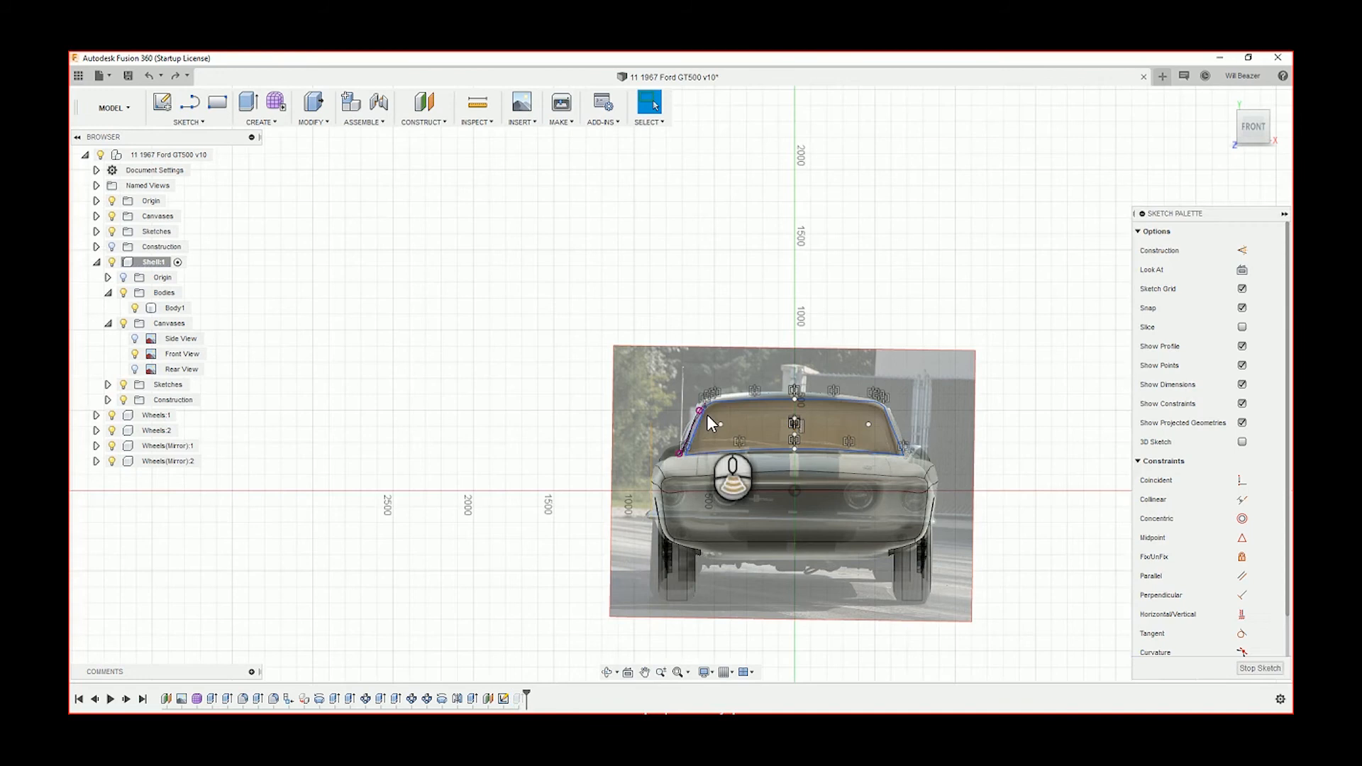
# - Project the curved edge of the shell's front side-window opening into the sketch and delete the older projected curves beside it
pyautogui.scroll(5, 702, 415)
pyautogui.scroll(5, 686, 427)
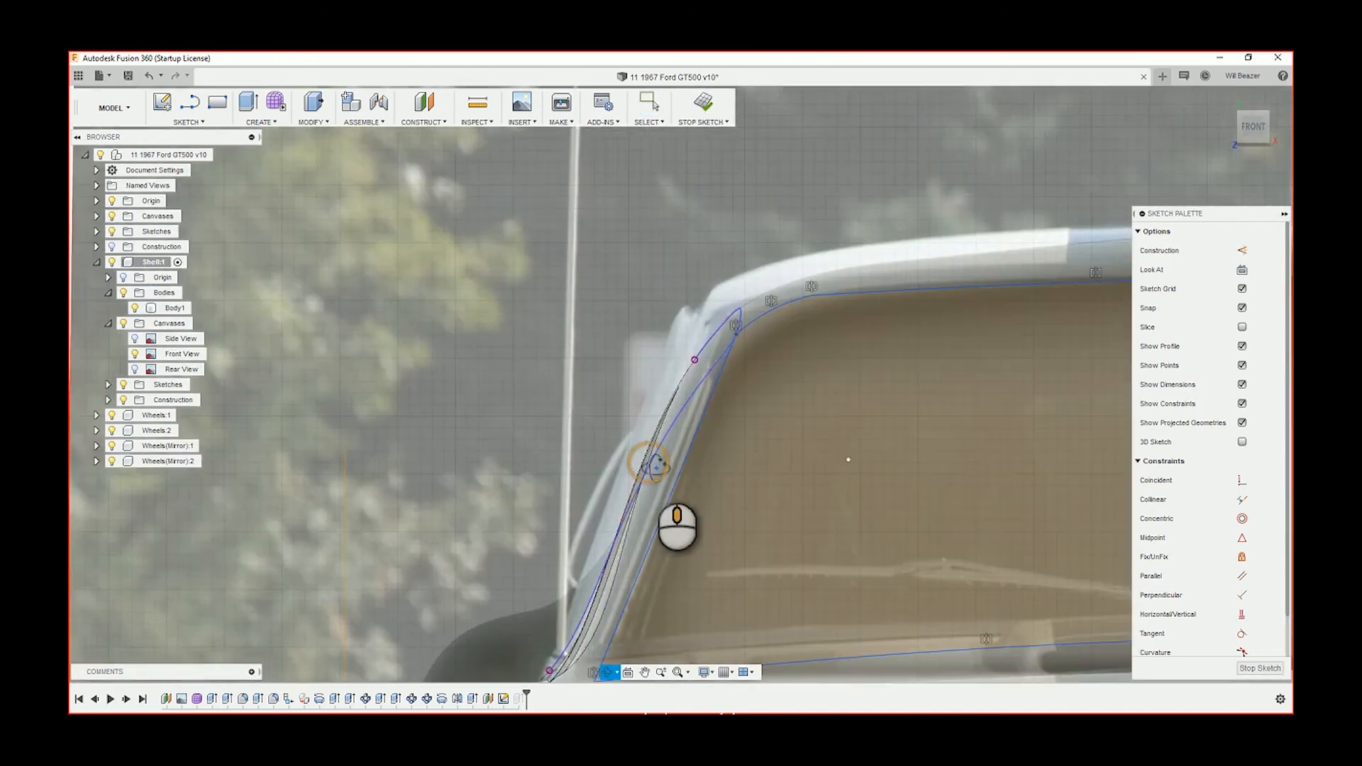
pyautogui.scroll(-4, 610, 447)
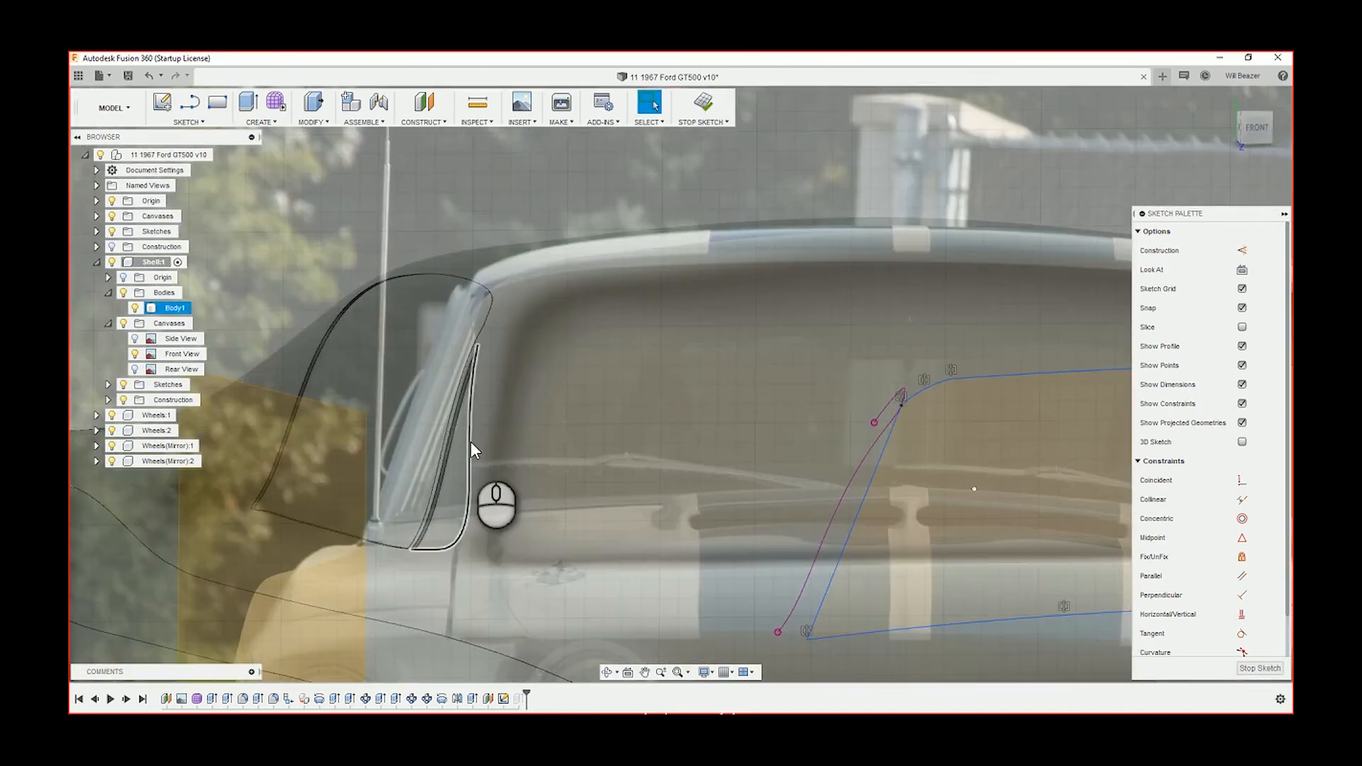
pyautogui.click(471, 442)
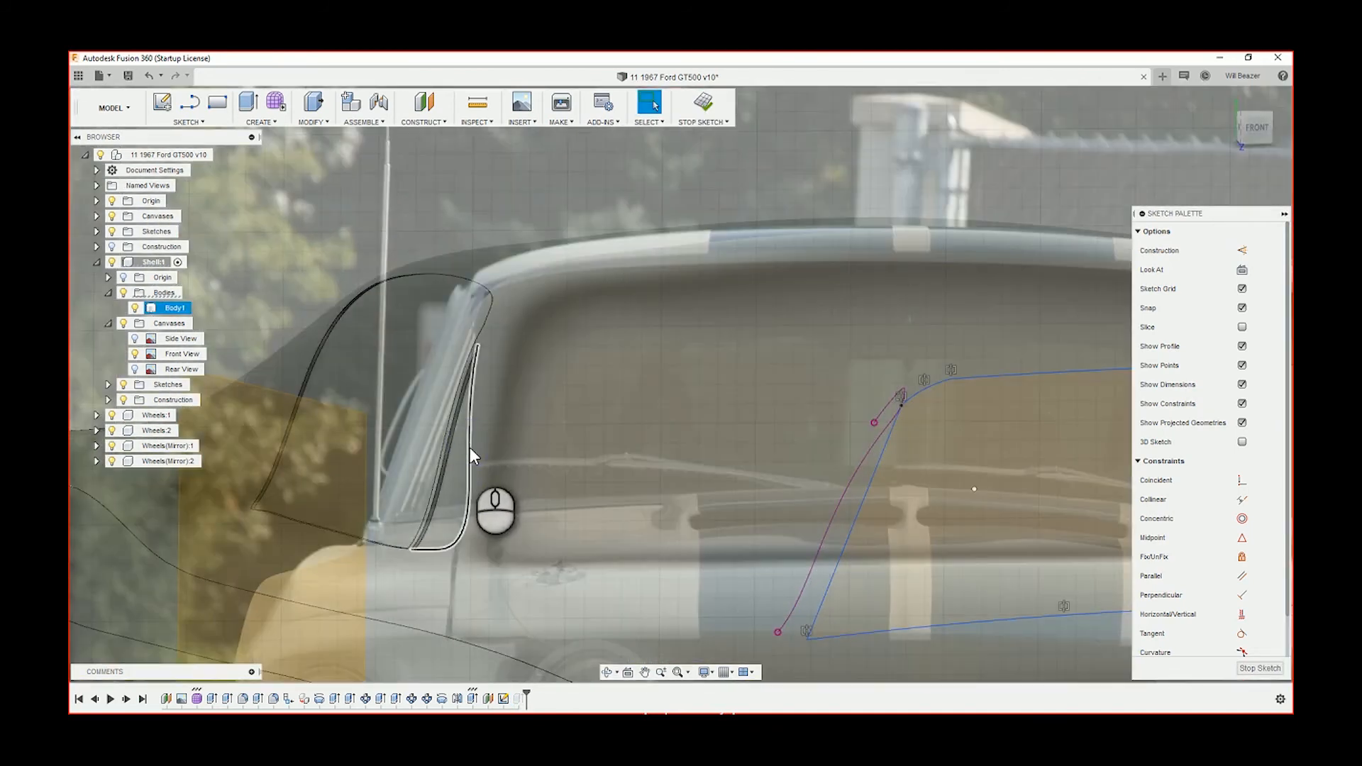
pyautogui.press('p')
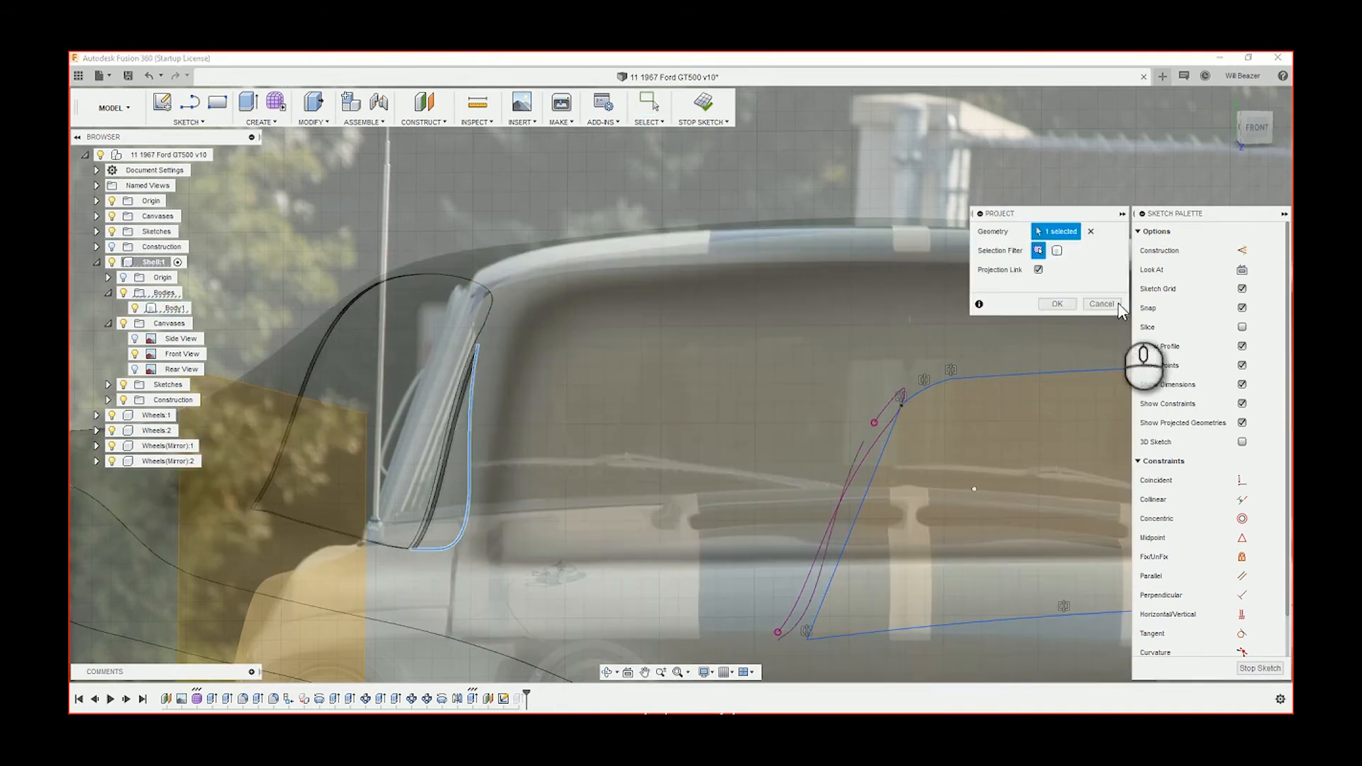
pyautogui.click(1057, 303)
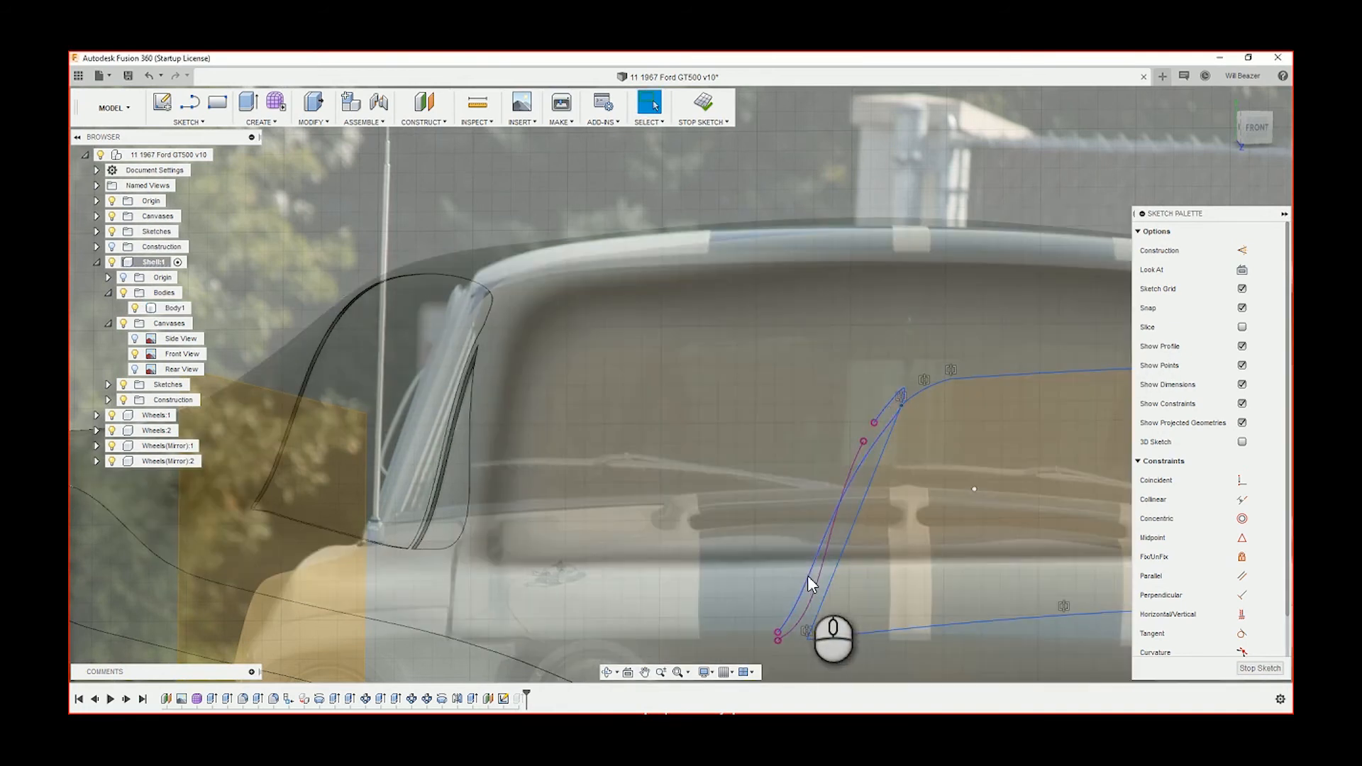
pyautogui.click(810, 576)
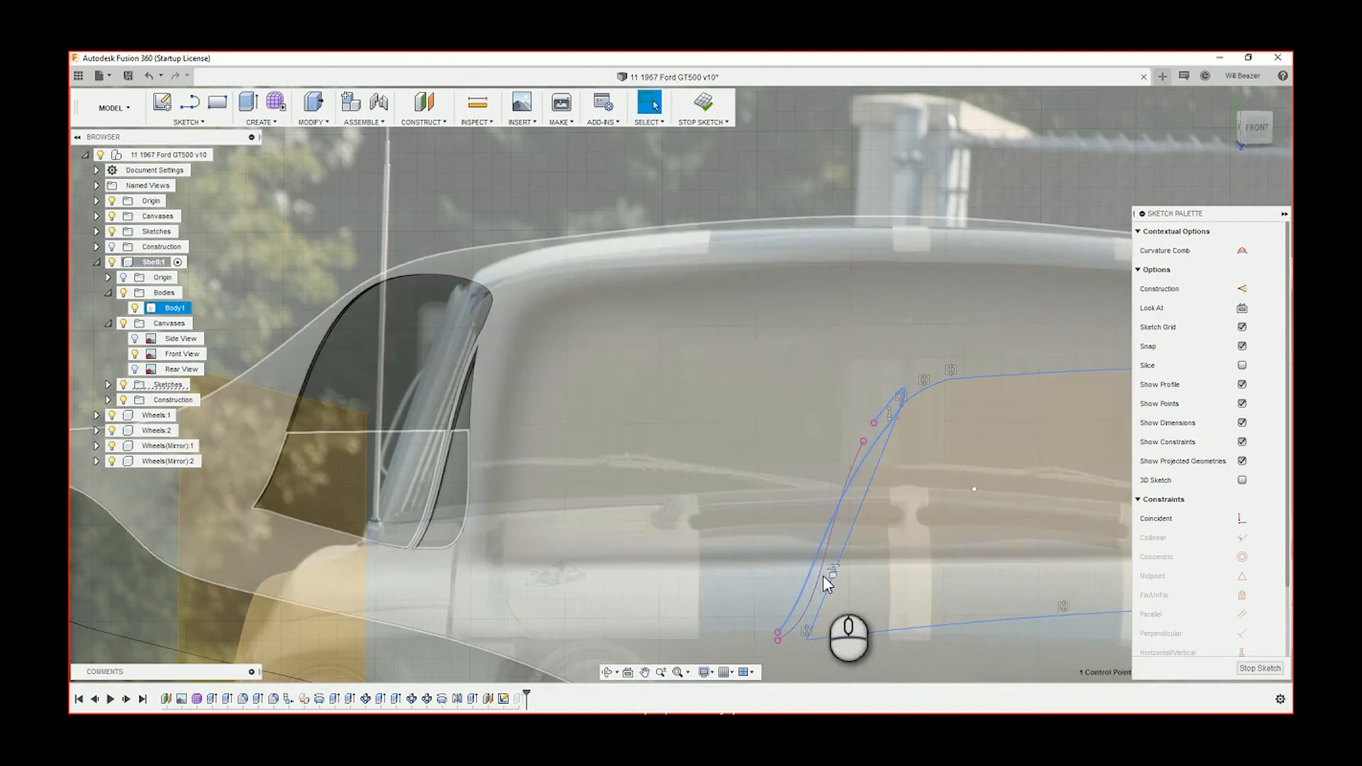
pyautogui.click(823, 577)
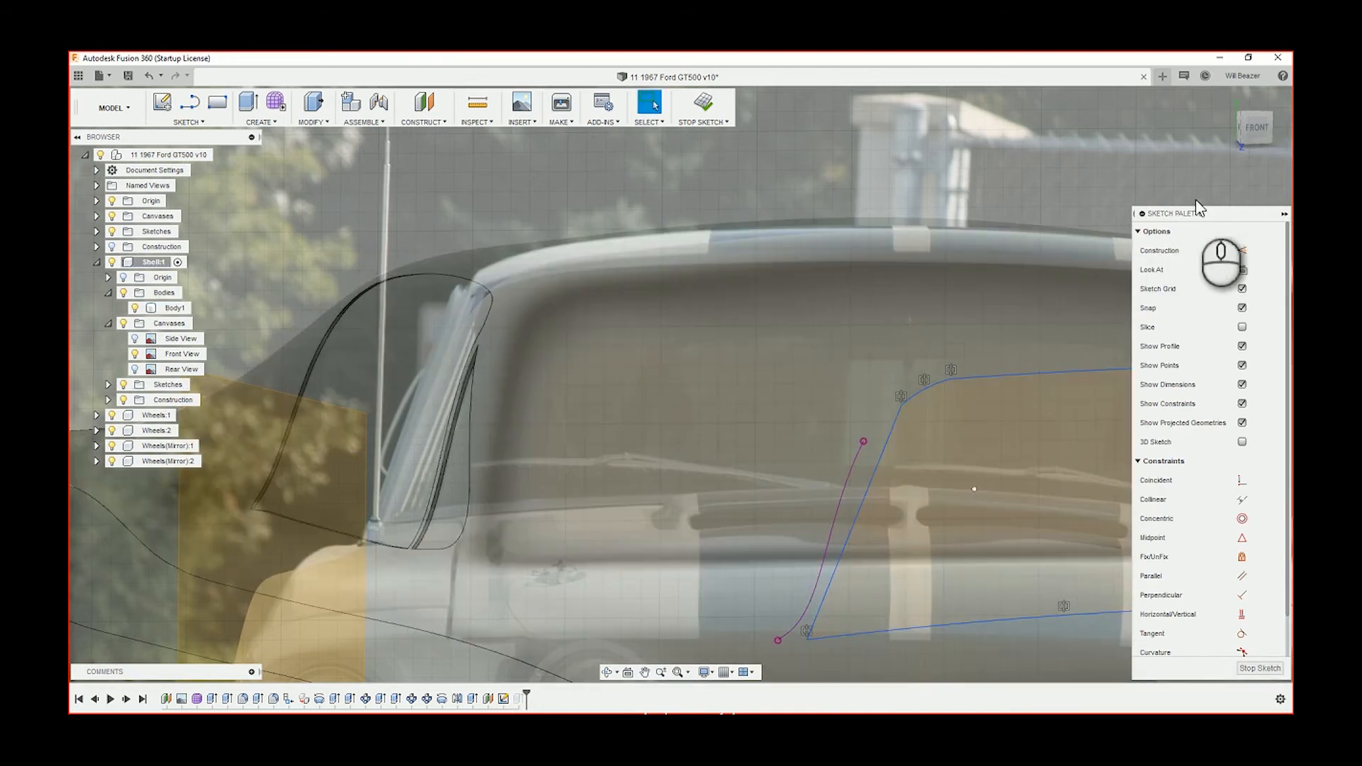
# - Offset the projected window-edge curve by -12.265 mm toward the windshield
pyautogui.click(1254, 133)
pyautogui.moveTo(936, 501); pyautogui.dragTo(675, 315, button='middle')
pyautogui.scroll(4, 922, 554)
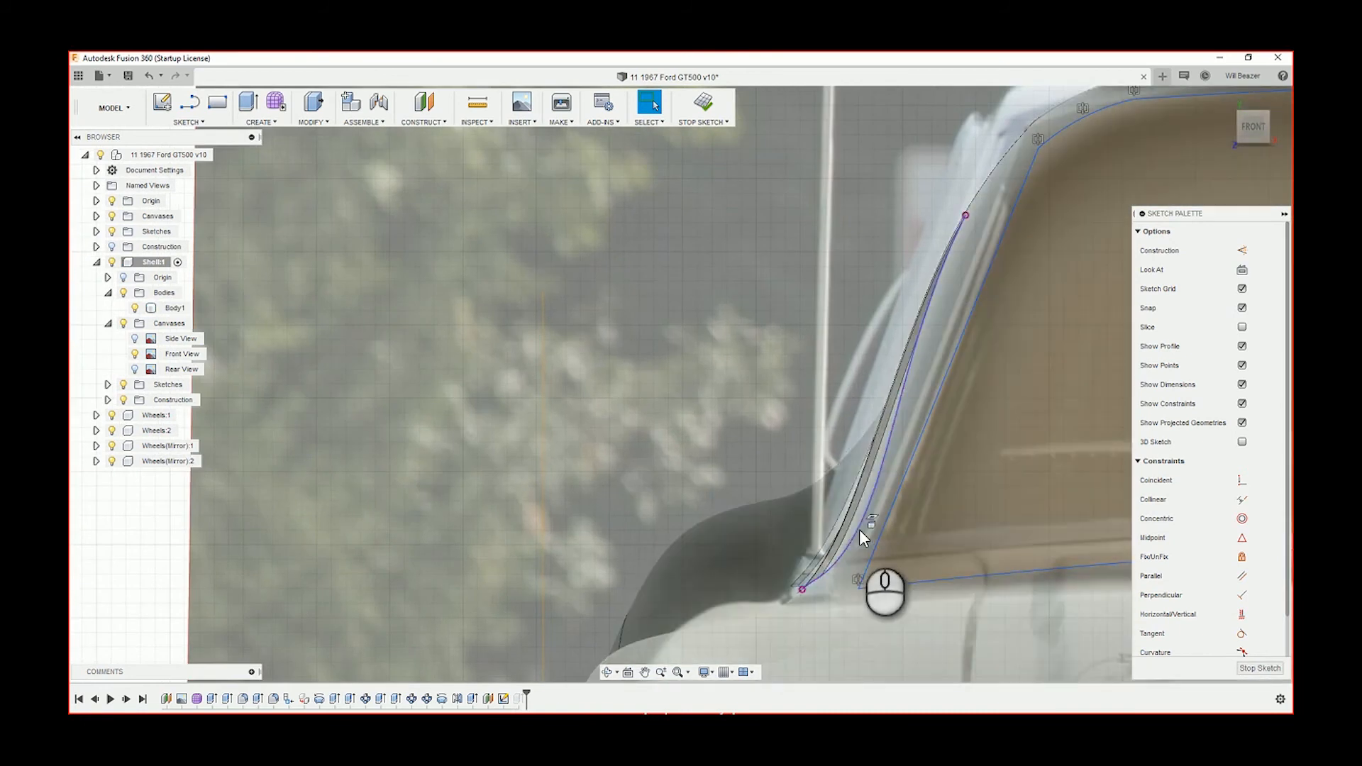
pyautogui.click(858, 529)
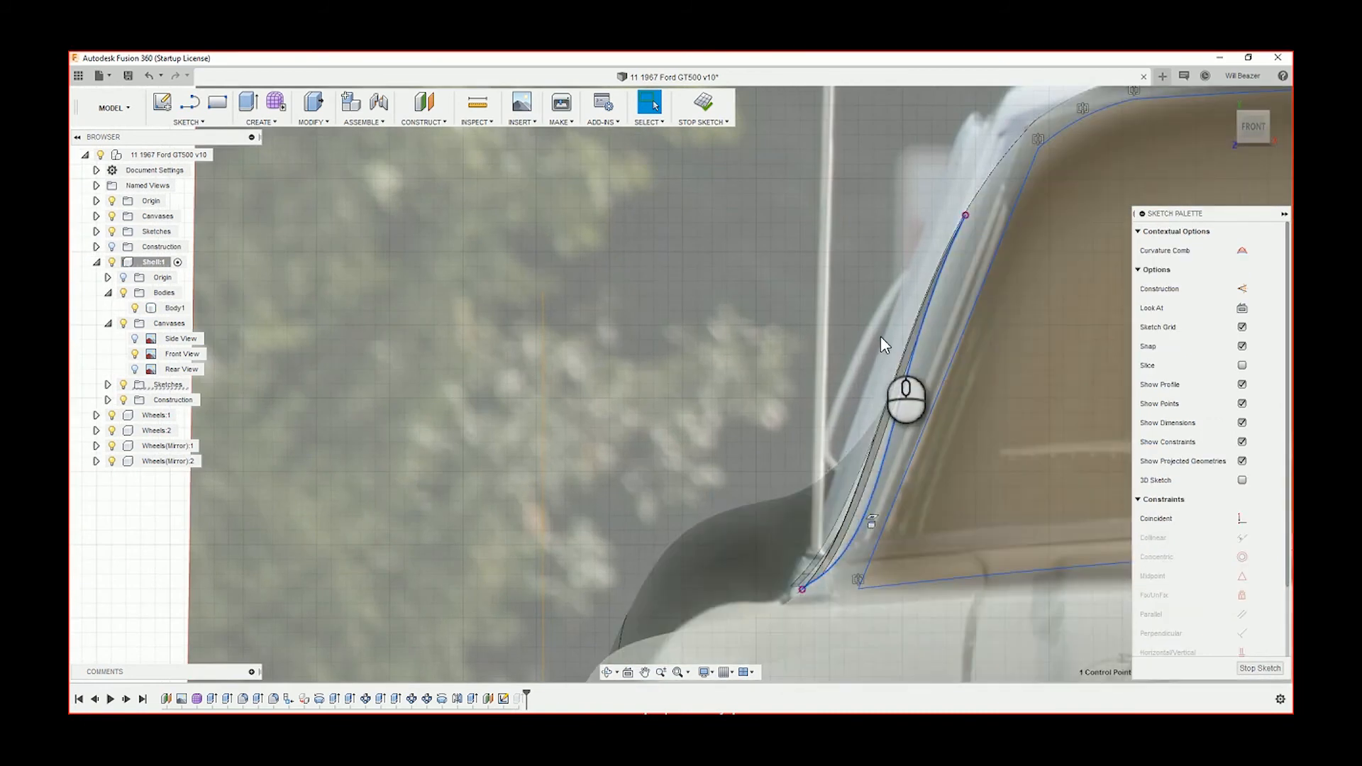
pyautogui.press('o')
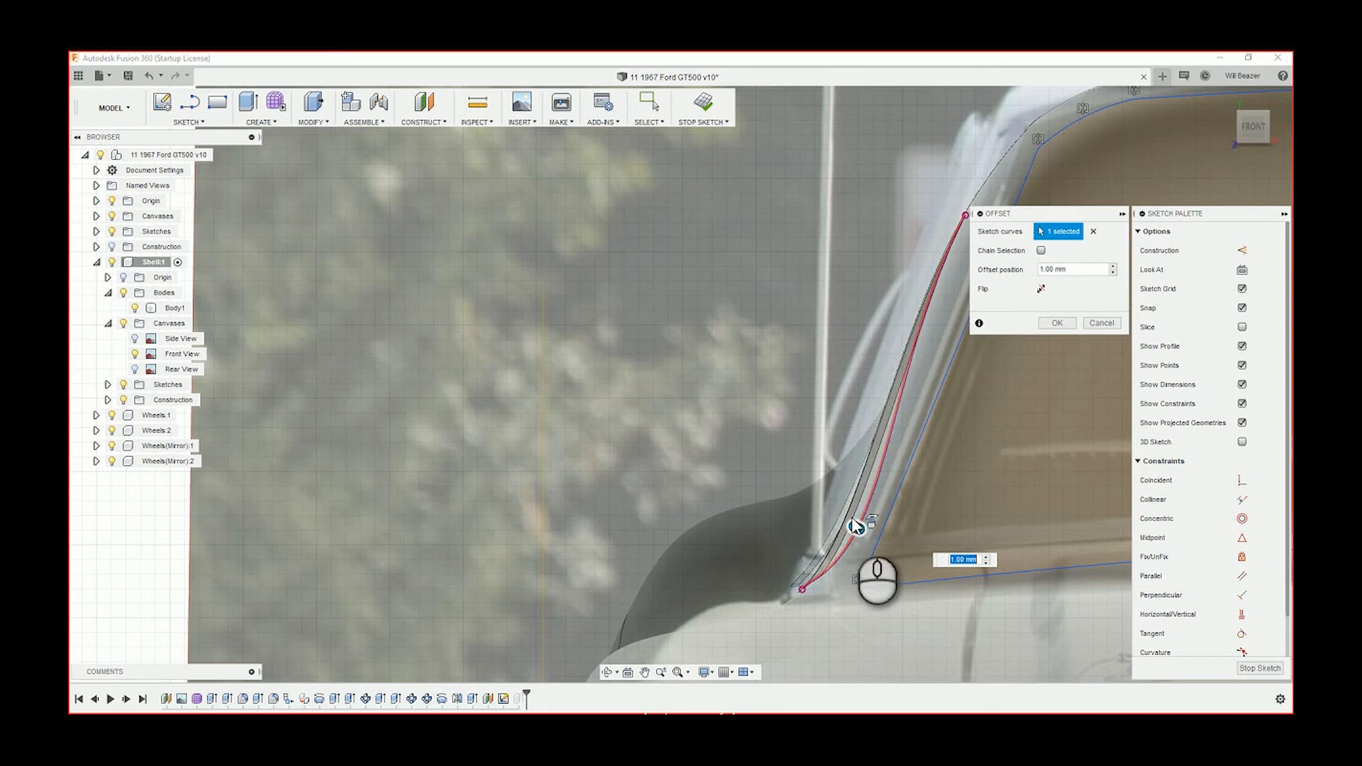
pyautogui.moveTo(859, 530); pyautogui.dragTo(871, 540)
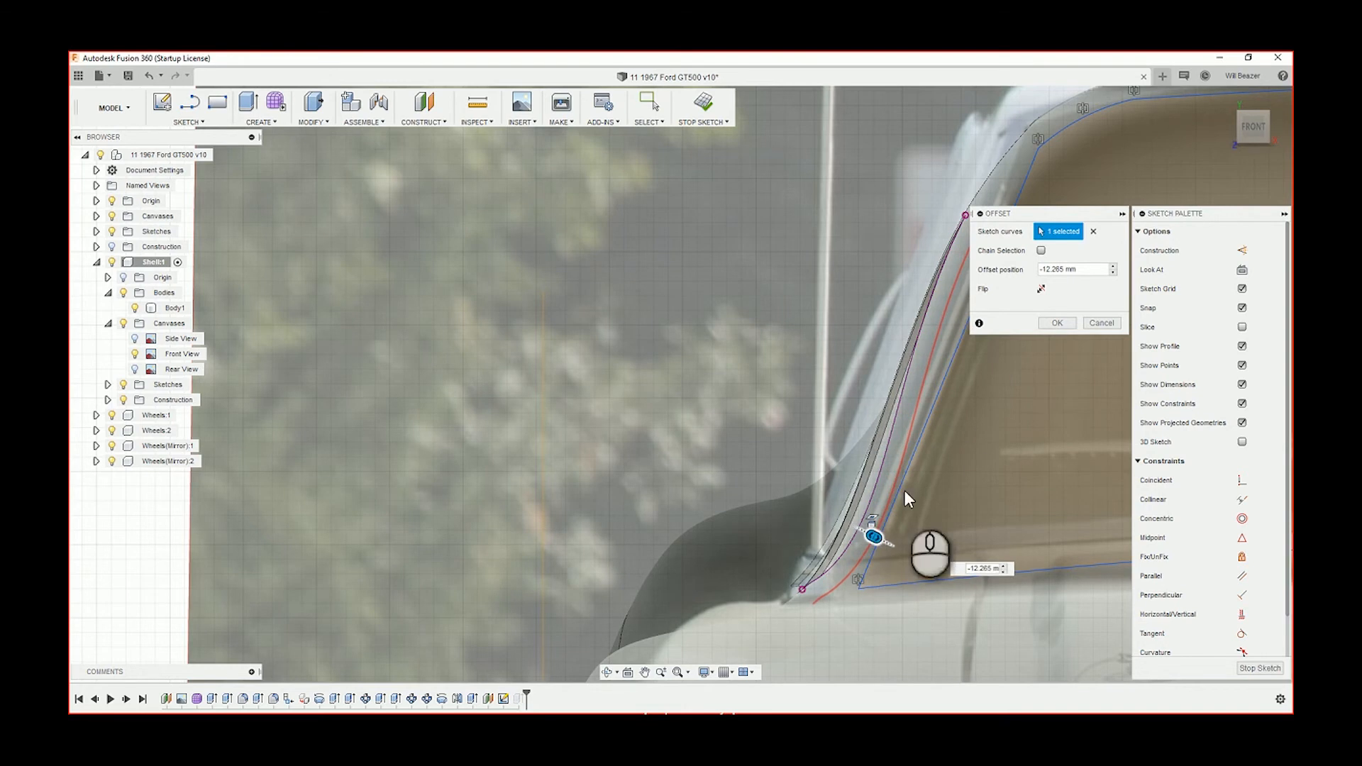
pyautogui.click(1057, 323)
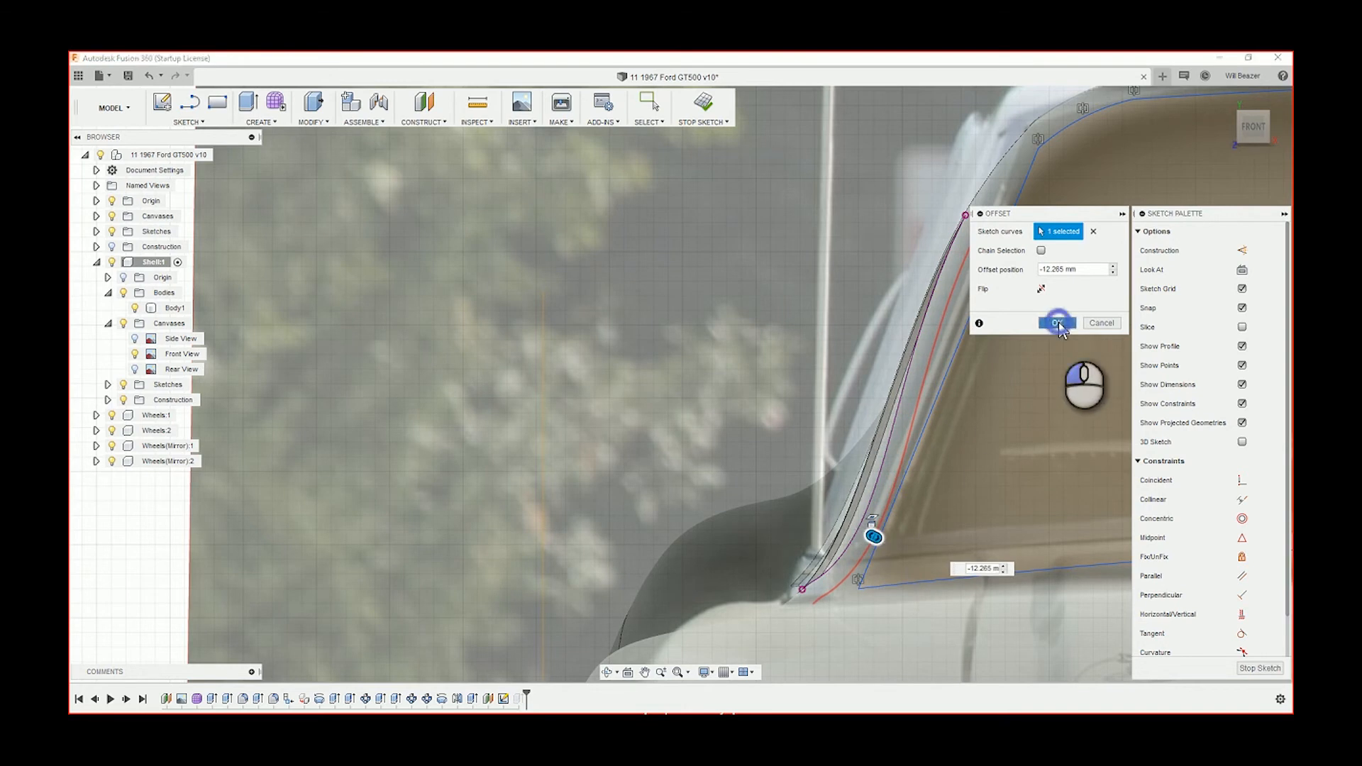
# - Delete the mirrored half of the windshield outline together with its vertical centre line
pyautogui.moveTo(1030, 230); pyautogui.dragTo(1016, 252, button='middle')
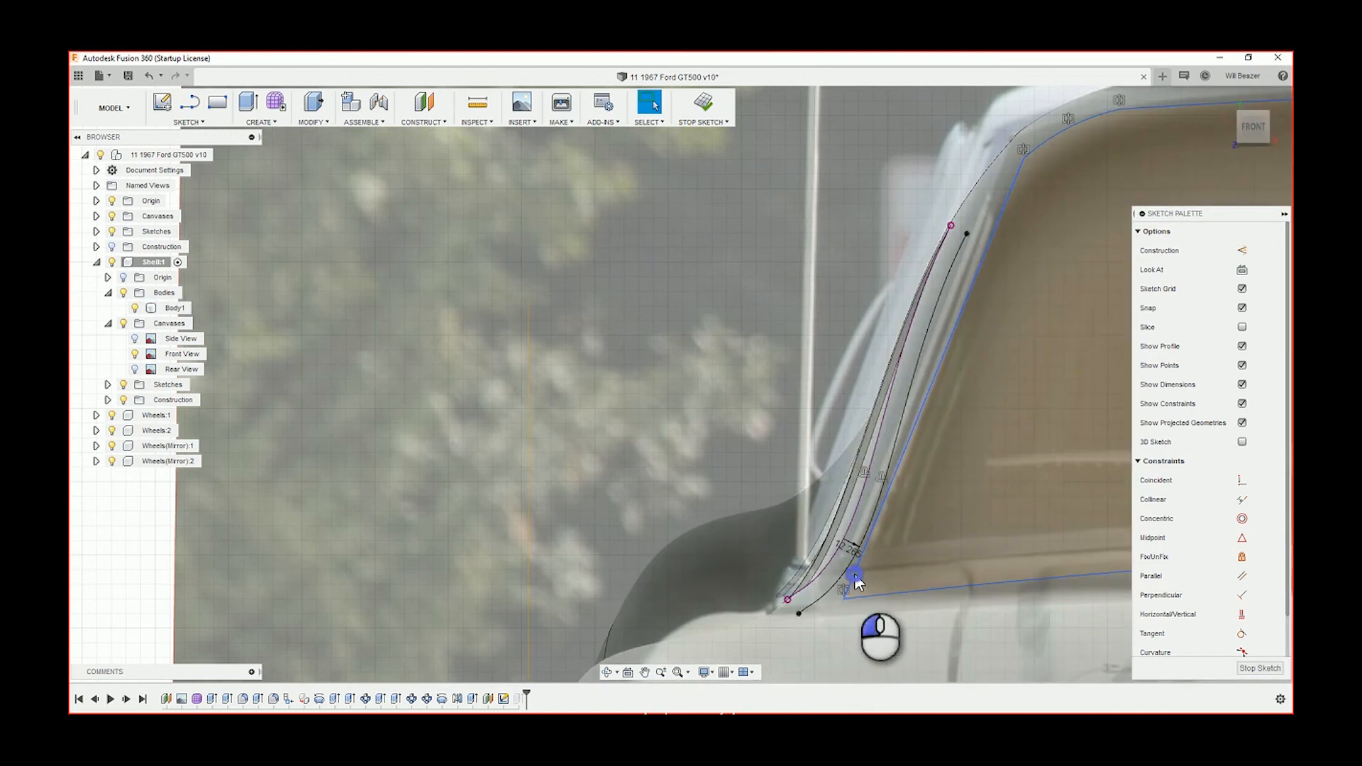
pyautogui.scroll(-3, 1004, 519)
pyautogui.moveTo(1003, 512)
pyautogui.keyDown('shift'); pyautogui.mouseDown(button='middle')
pyautogui.moveTo(538, 468)
pyautogui.moveTo(836, 547)
pyautogui.moveTo(861, 310)
pyautogui.moveTo(853, 258)
pyautogui.moveTo(936, 404)
pyautogui.moveTo(736, 359)
pyautogui.mouseUp(button='middle'); pyautogui.keyUp('shift')
pyautogui.moveTo(624, 186)
pyautogui.mouseDown()
pyautogui.moveTo(1028, 541)
pyautogui.moveTo(1085, 550)
pyautogui.moveTo(1052, 555)
pyautogui.mouseUp()
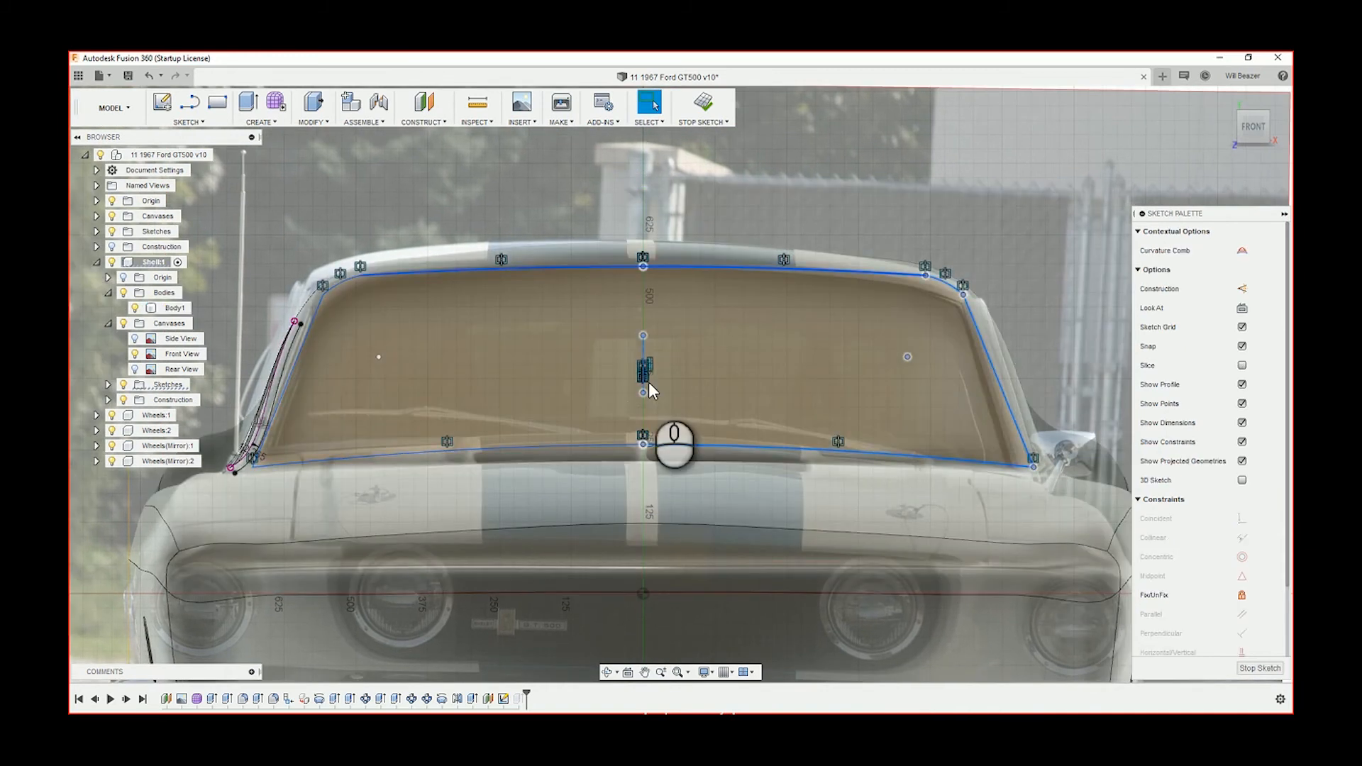
pyautogui.scroll(4, 649, 343)
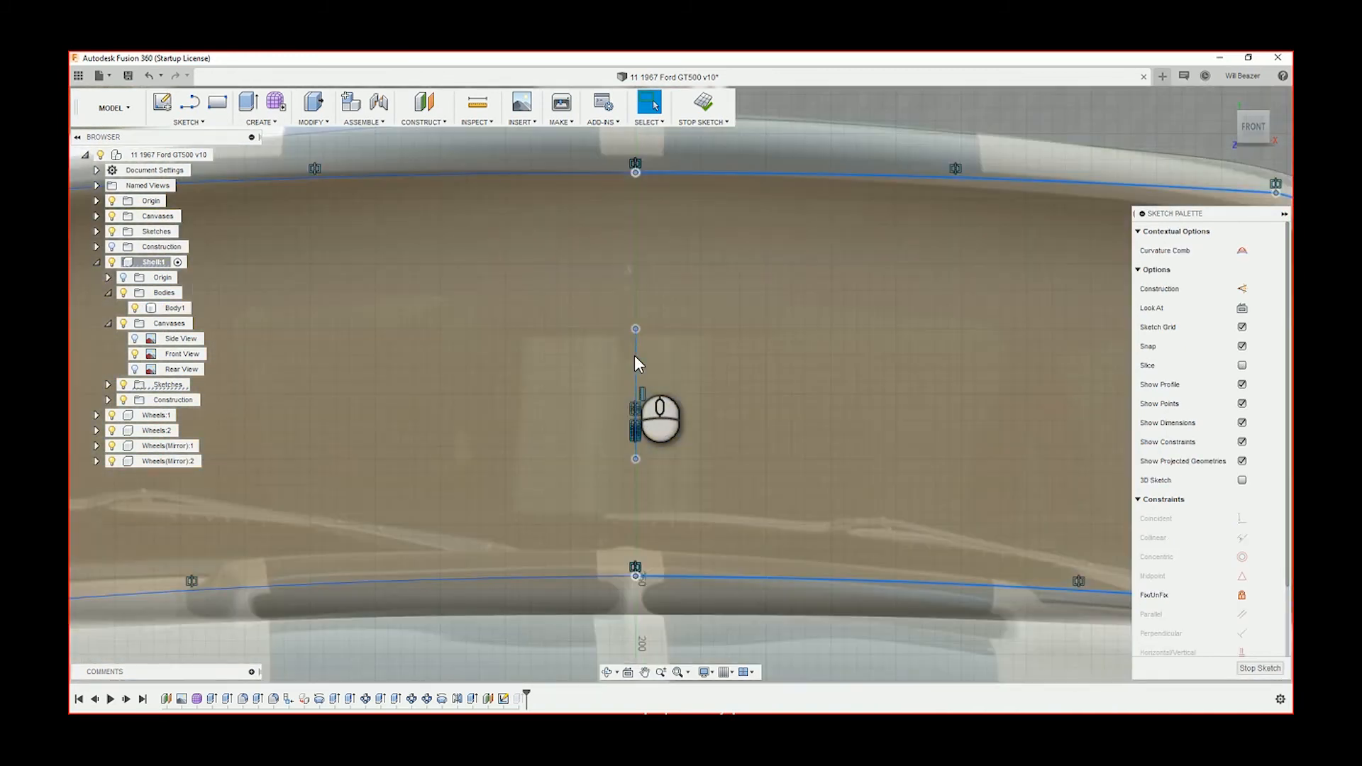
pyautogui.scroll(-5, 634, 356)
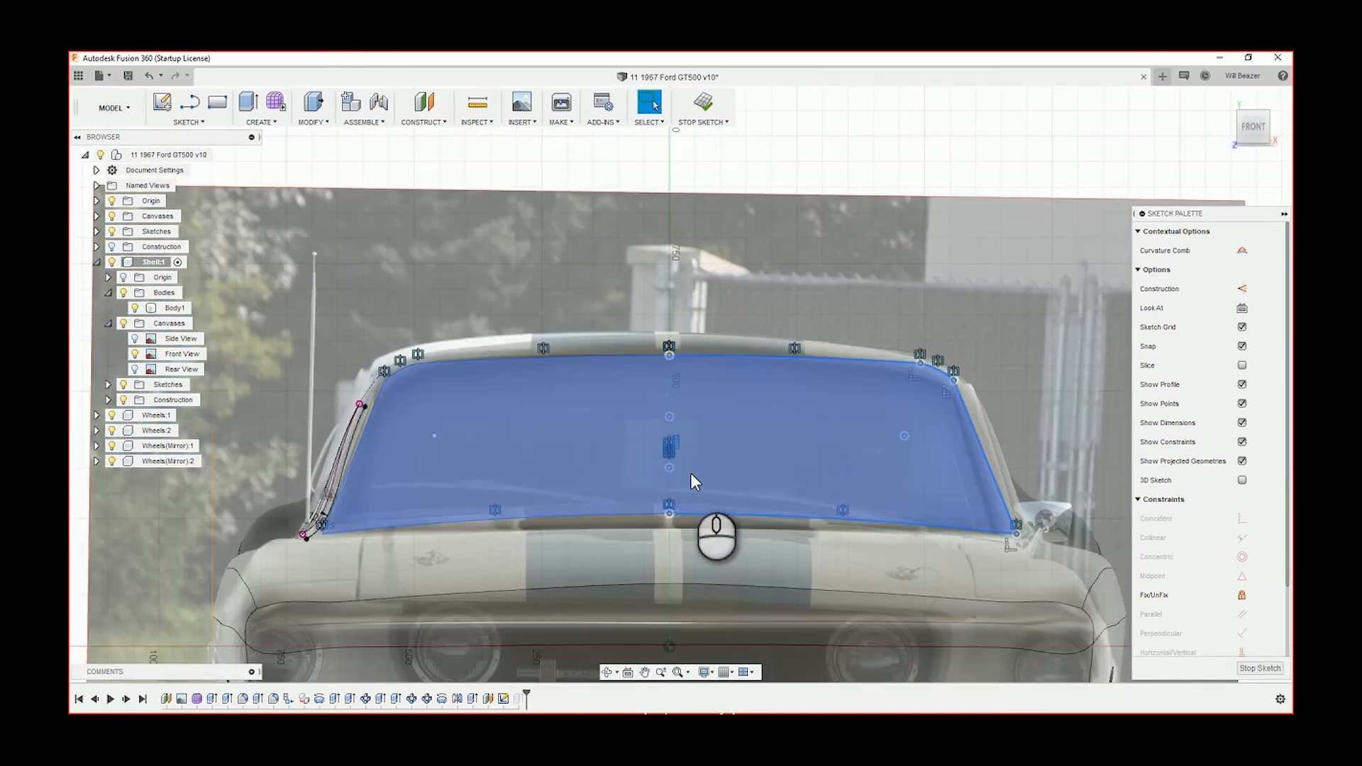
pyautogui.press('Delete')
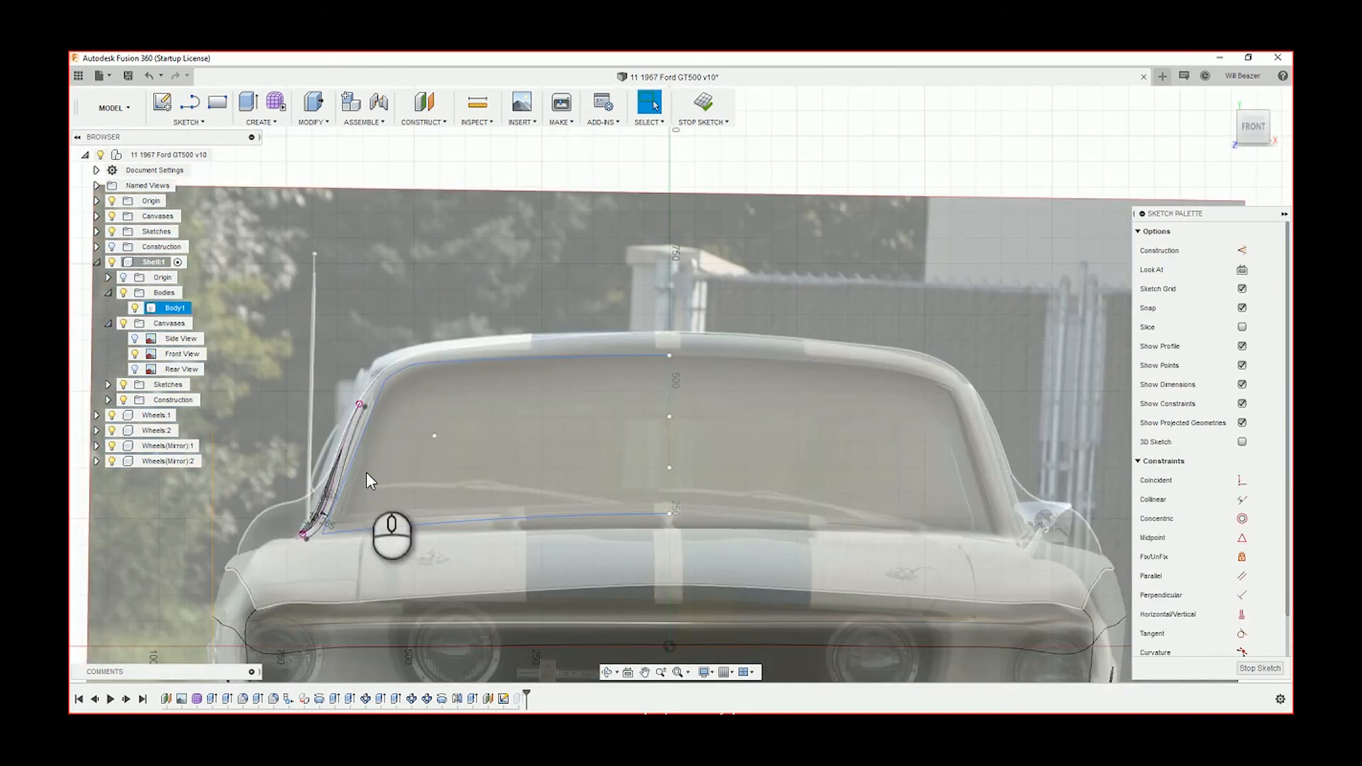
# - Delete the slanted side line of the remaining outline and move the lower curve's outer end onto the offset curve
pyautogui.moveTo(365, 473); pyautogui.dragTo(523, 368, button='middle')
pyautogui.scroll(3, 550, 378)
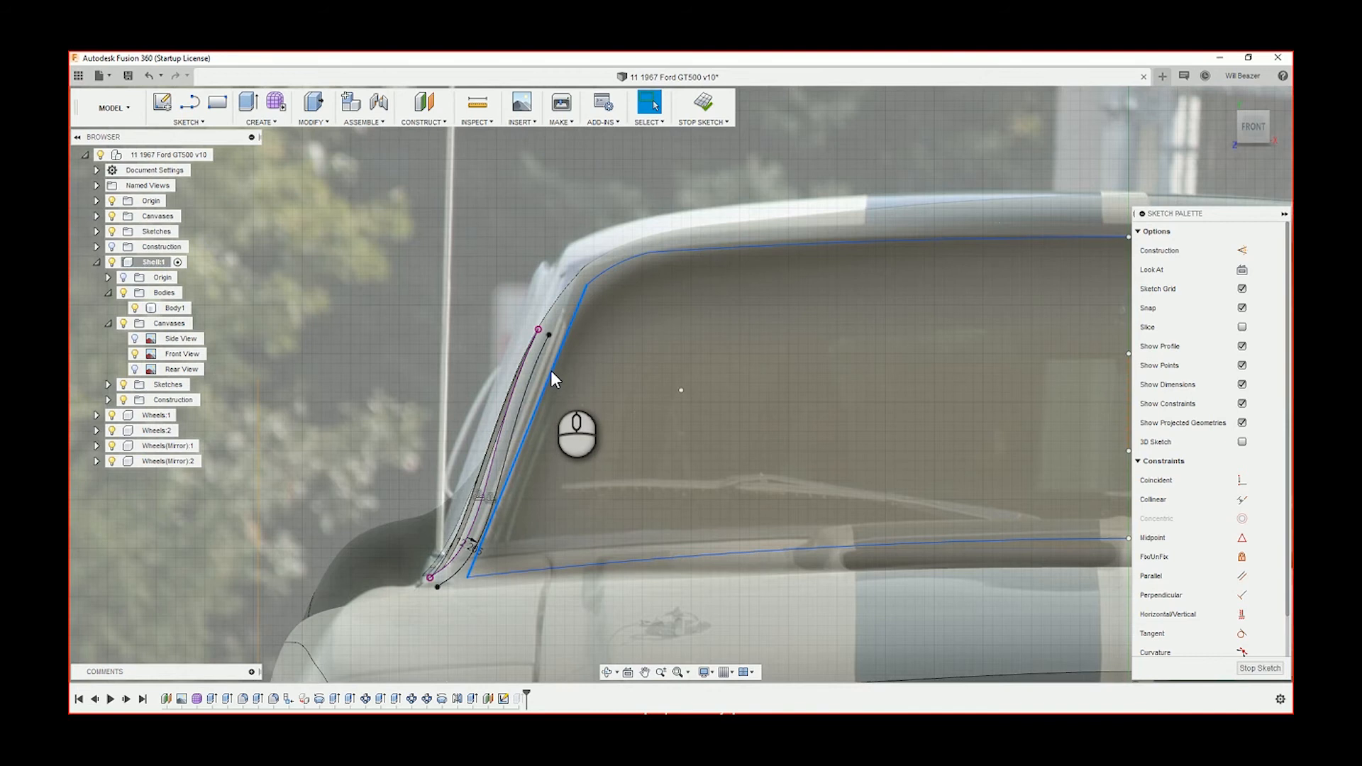
pyautogui.press('Delete')
pyautogui.click(469, 572)
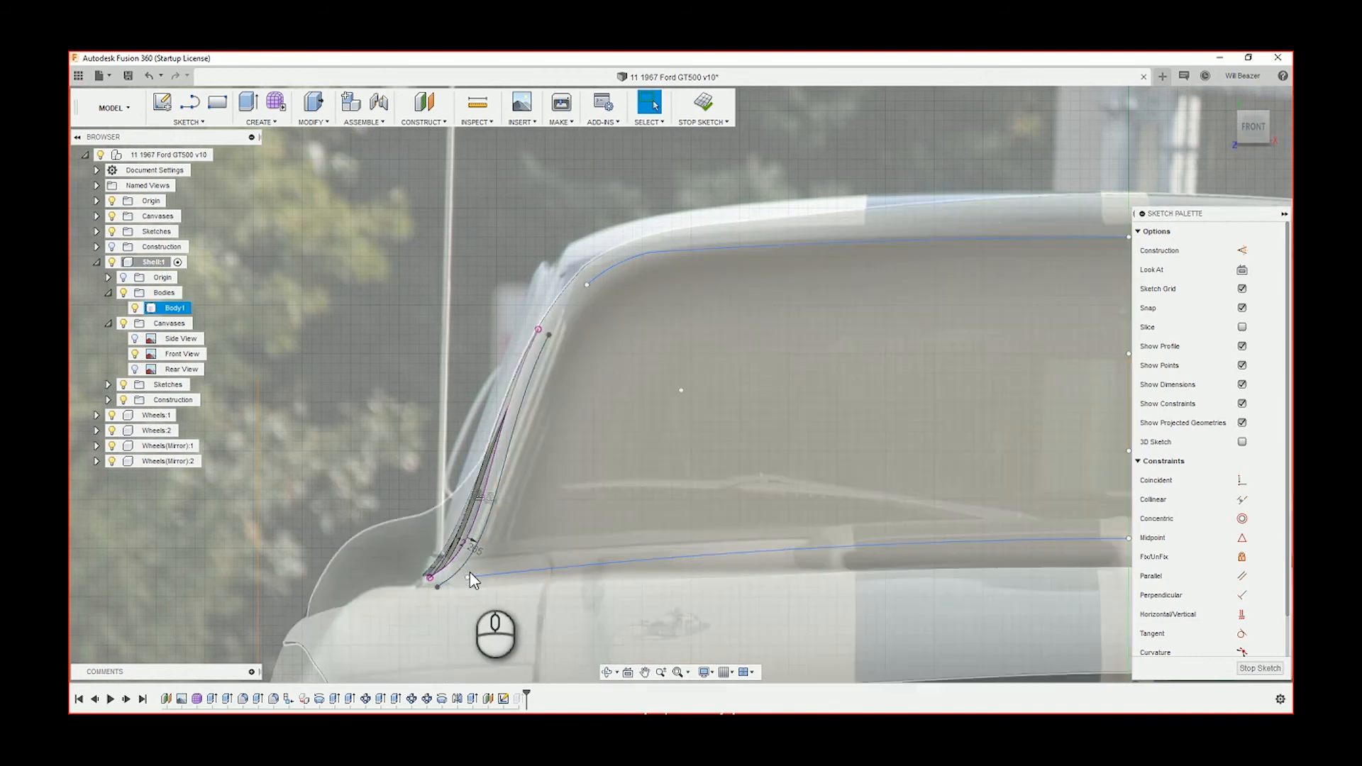
pyautogui.press('Escape')
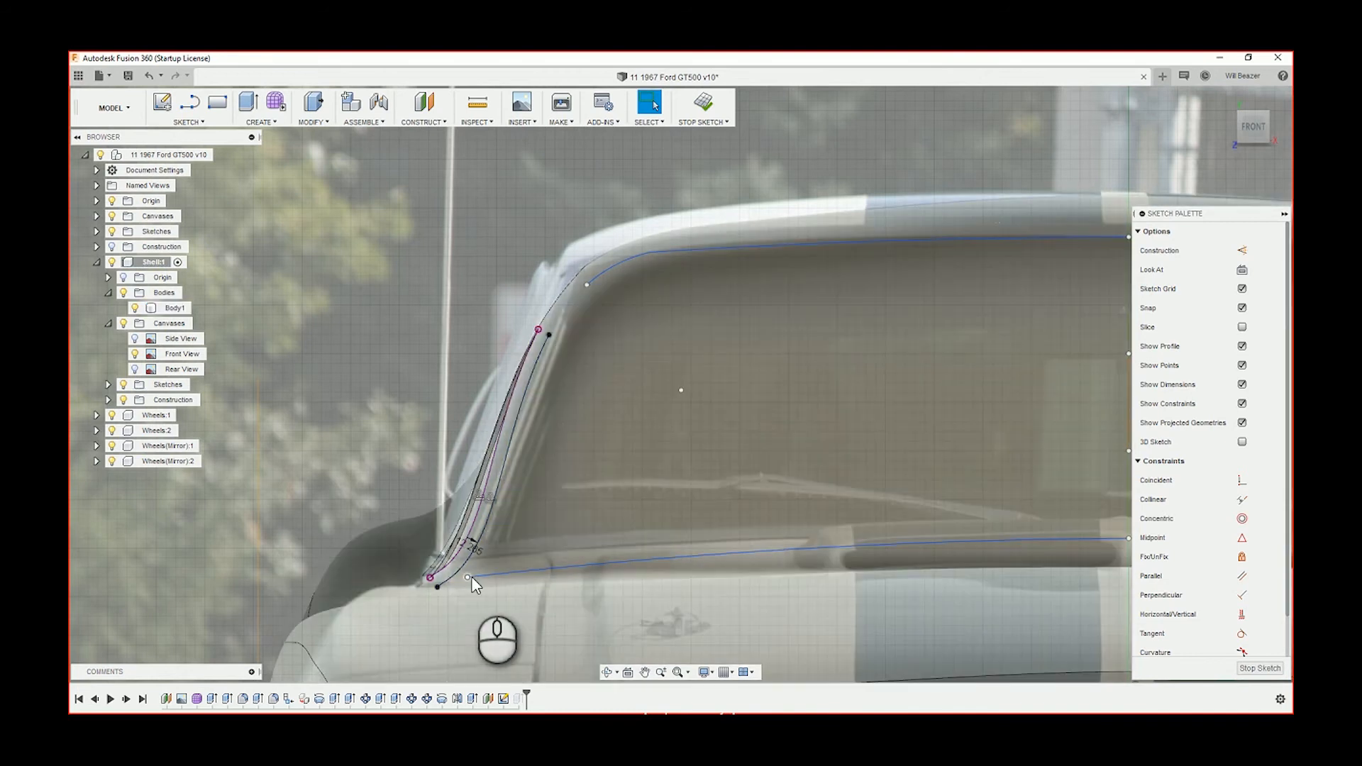
pyautogui.moveTo(466, 576); pyautogui.dragTo(462, 573)
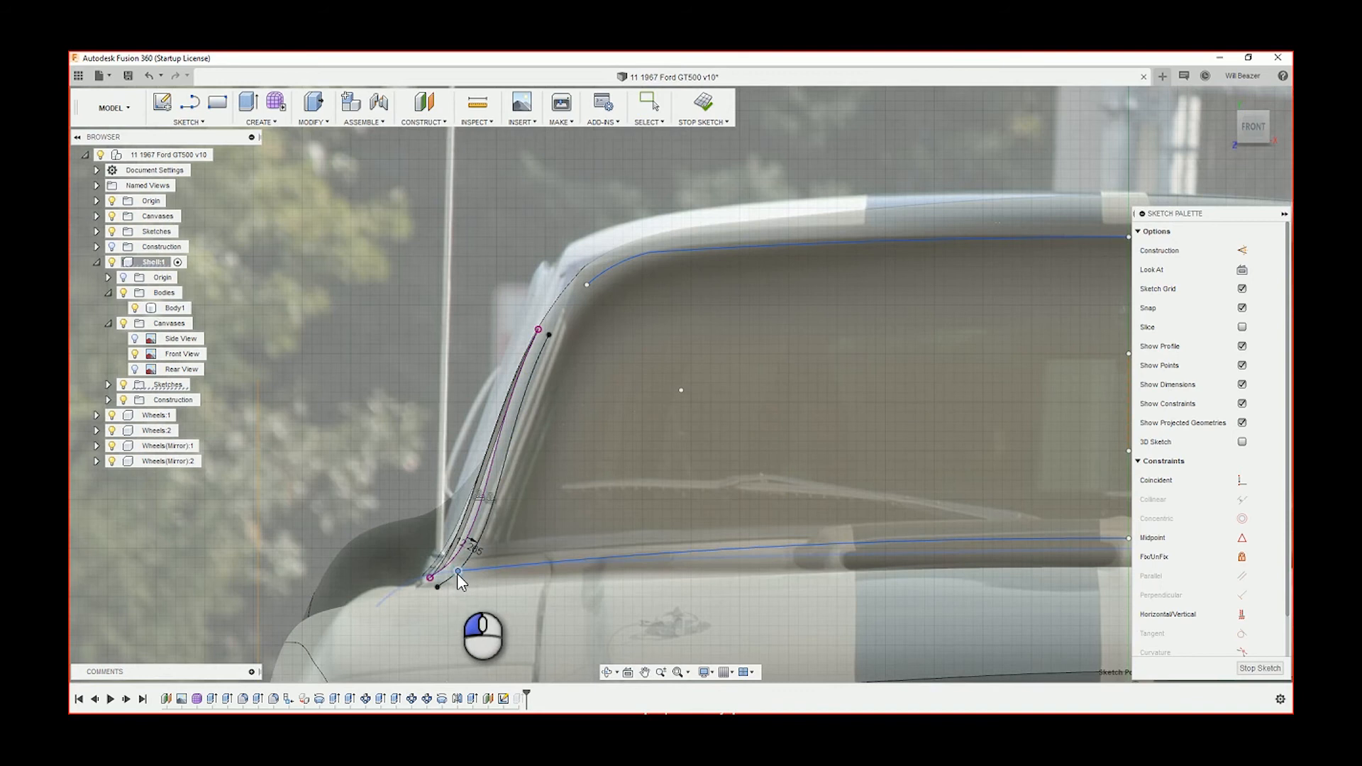
# - Draw a fit point spline from the offset pillar curve's upper end to the outer end of the windshield's top curve
pyautogui.scroll(-2, 476, 571)
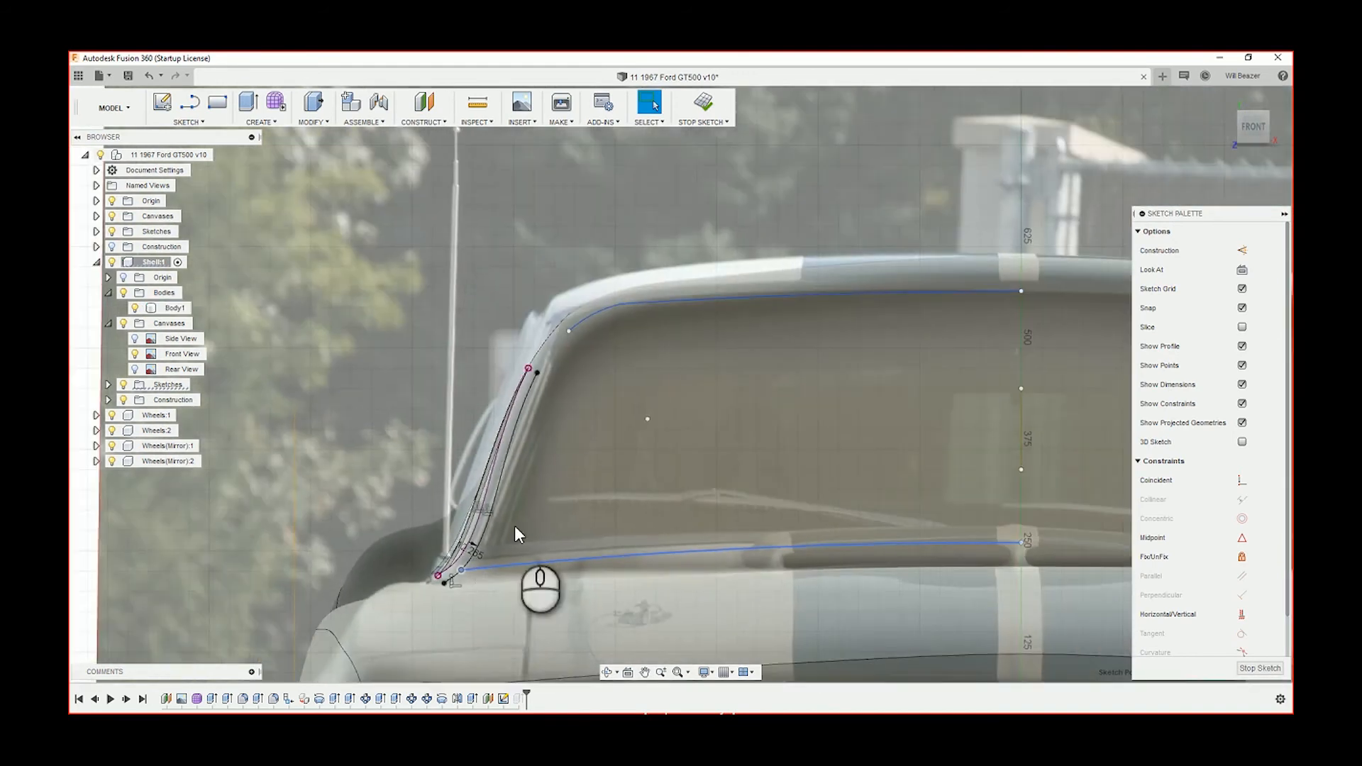
pyautogui.scroll(4, 539, 347)
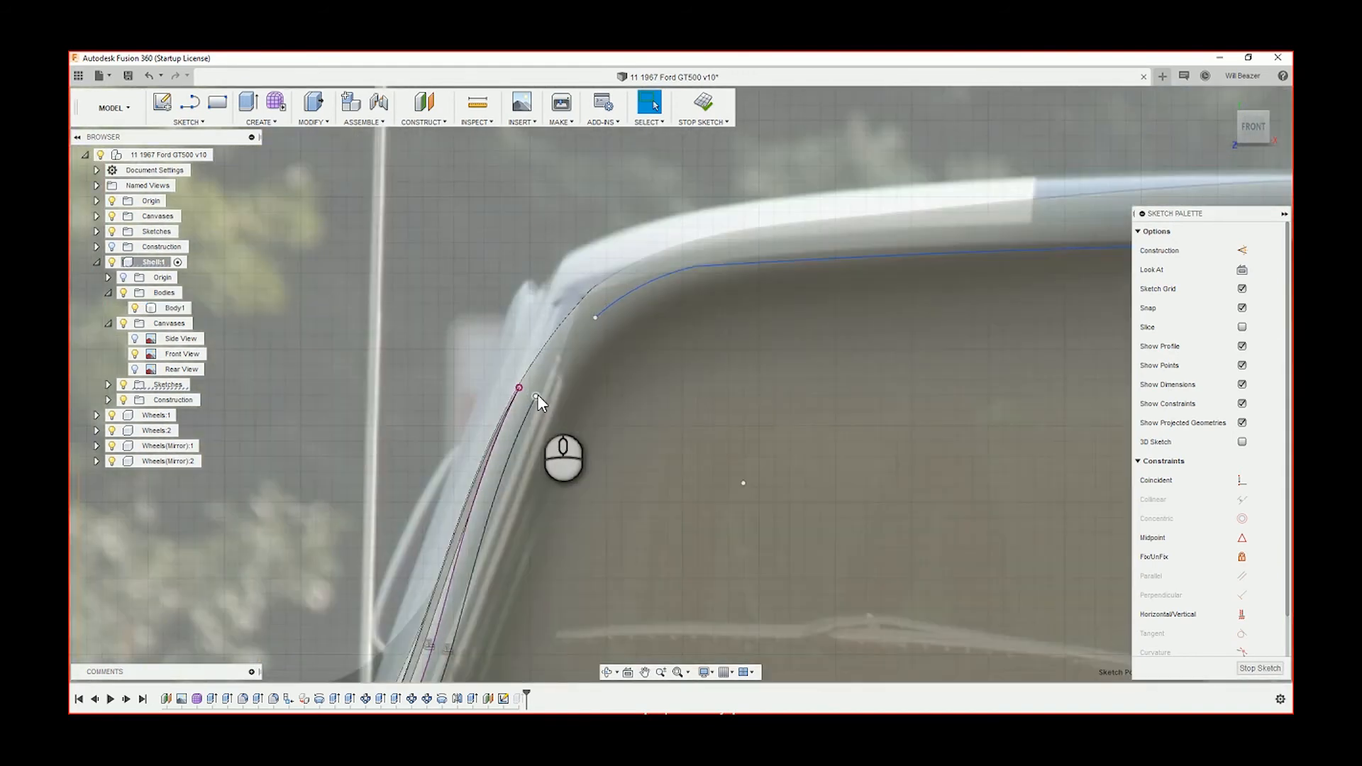
pyautogui.click(582, 338)
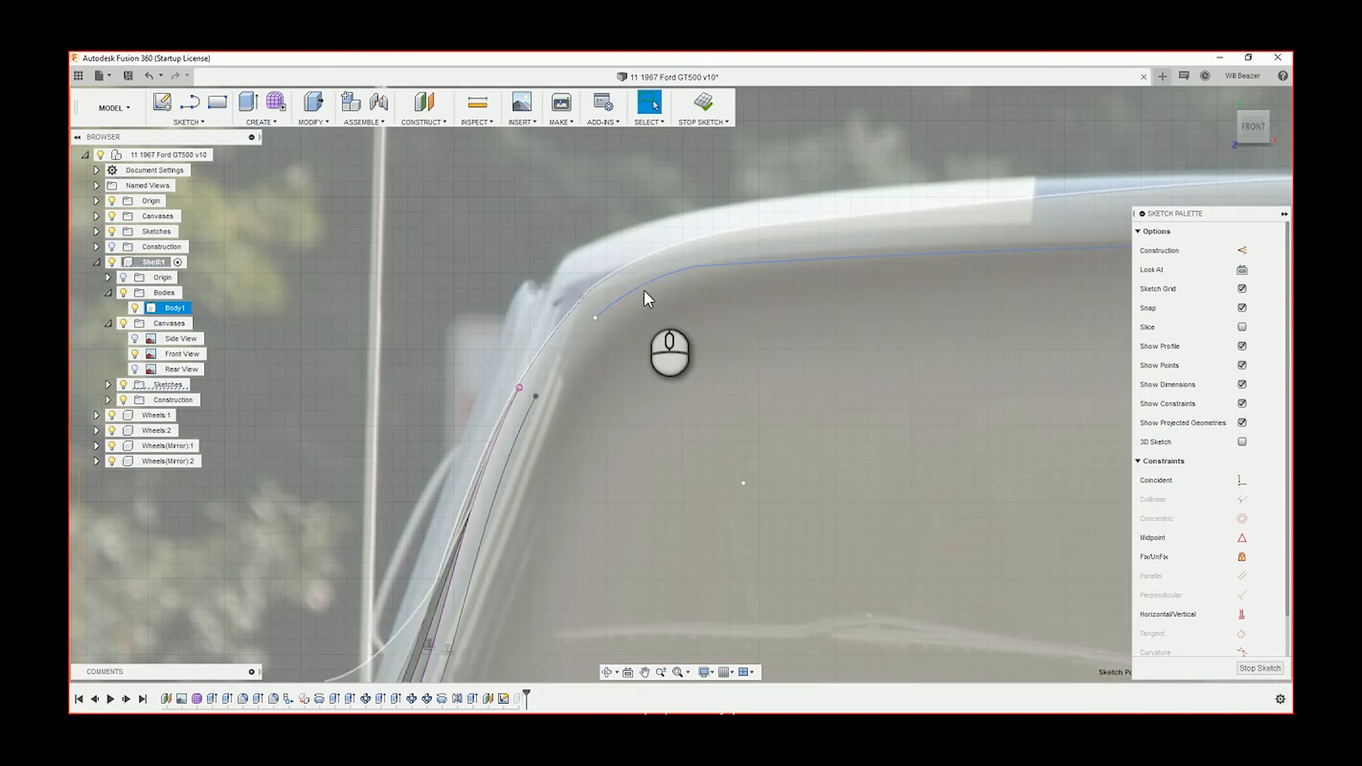
pyautogui.click(644, 298)
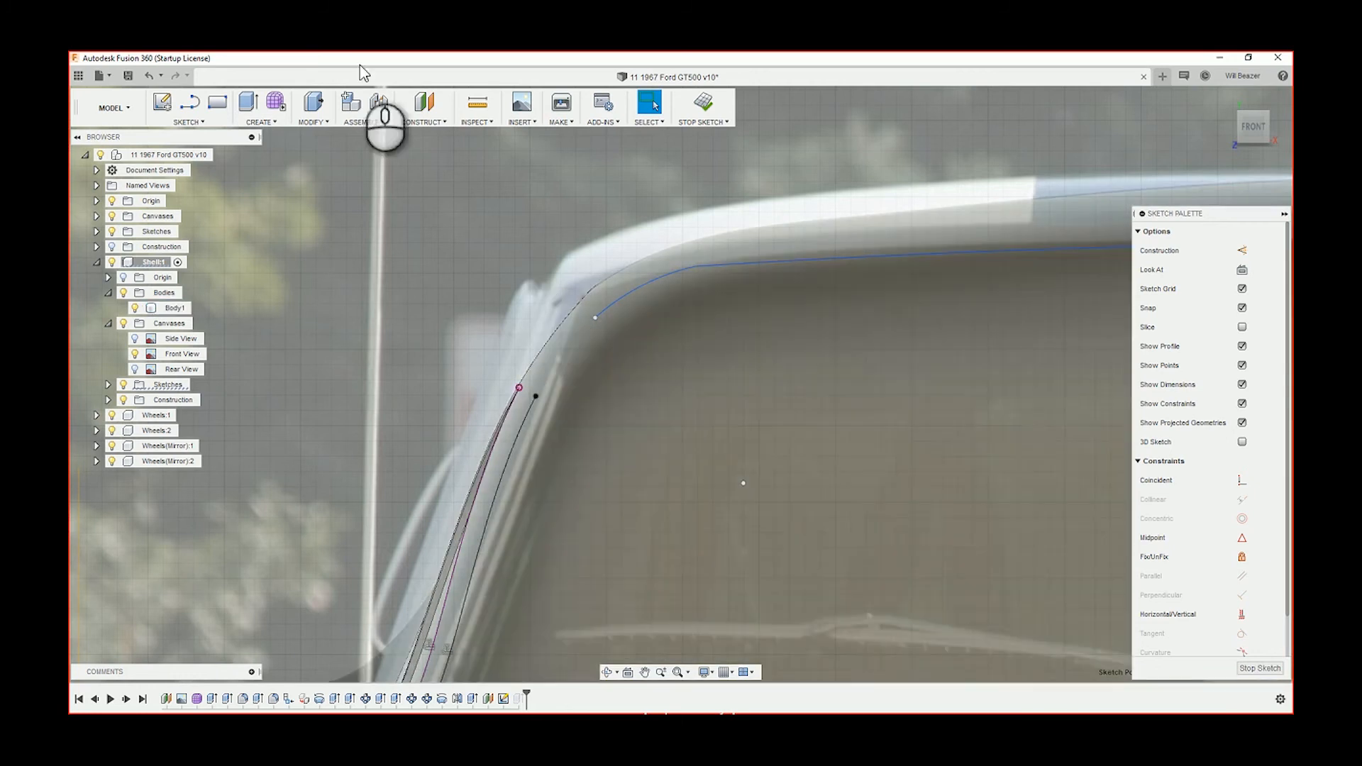
pyautogui.click(188, 122)
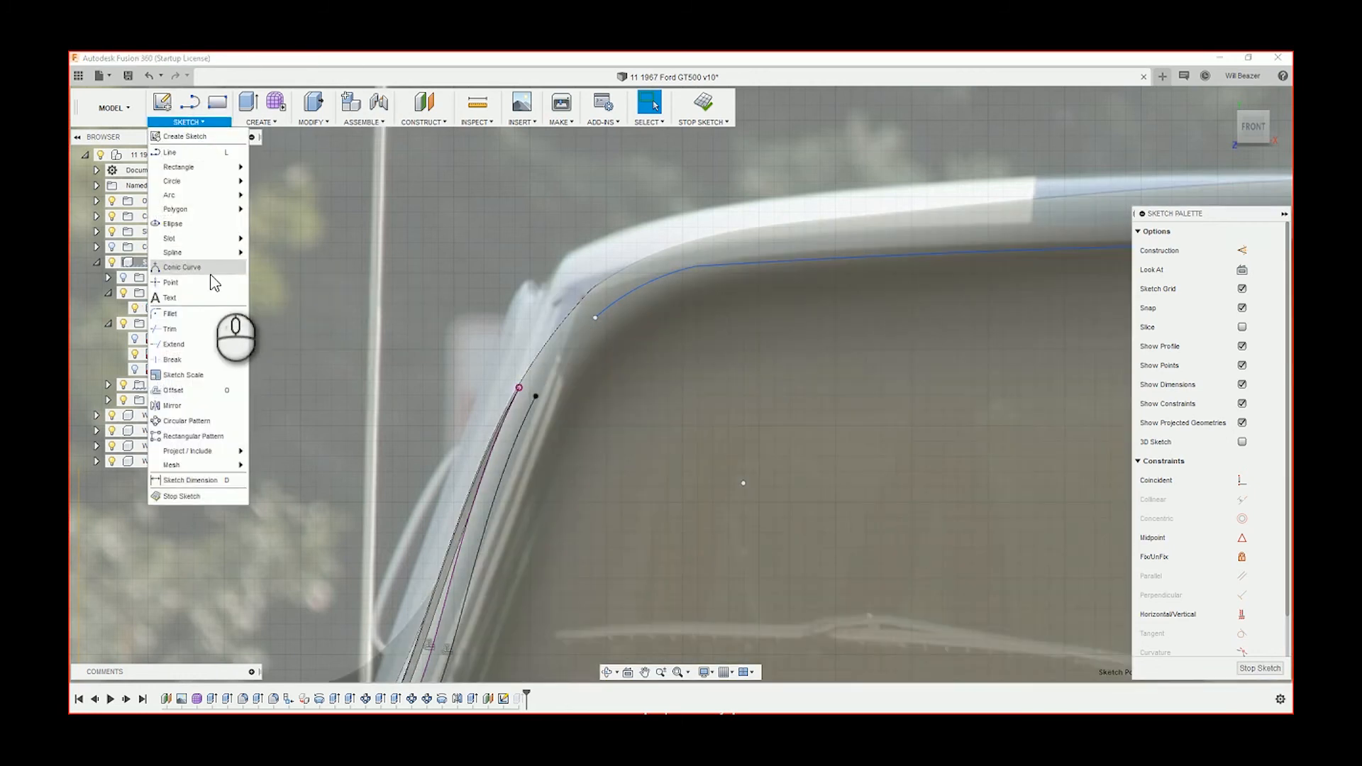
pyautogui.moveTo(217, 253)
pyautogui.scroll(3, 535, 386)
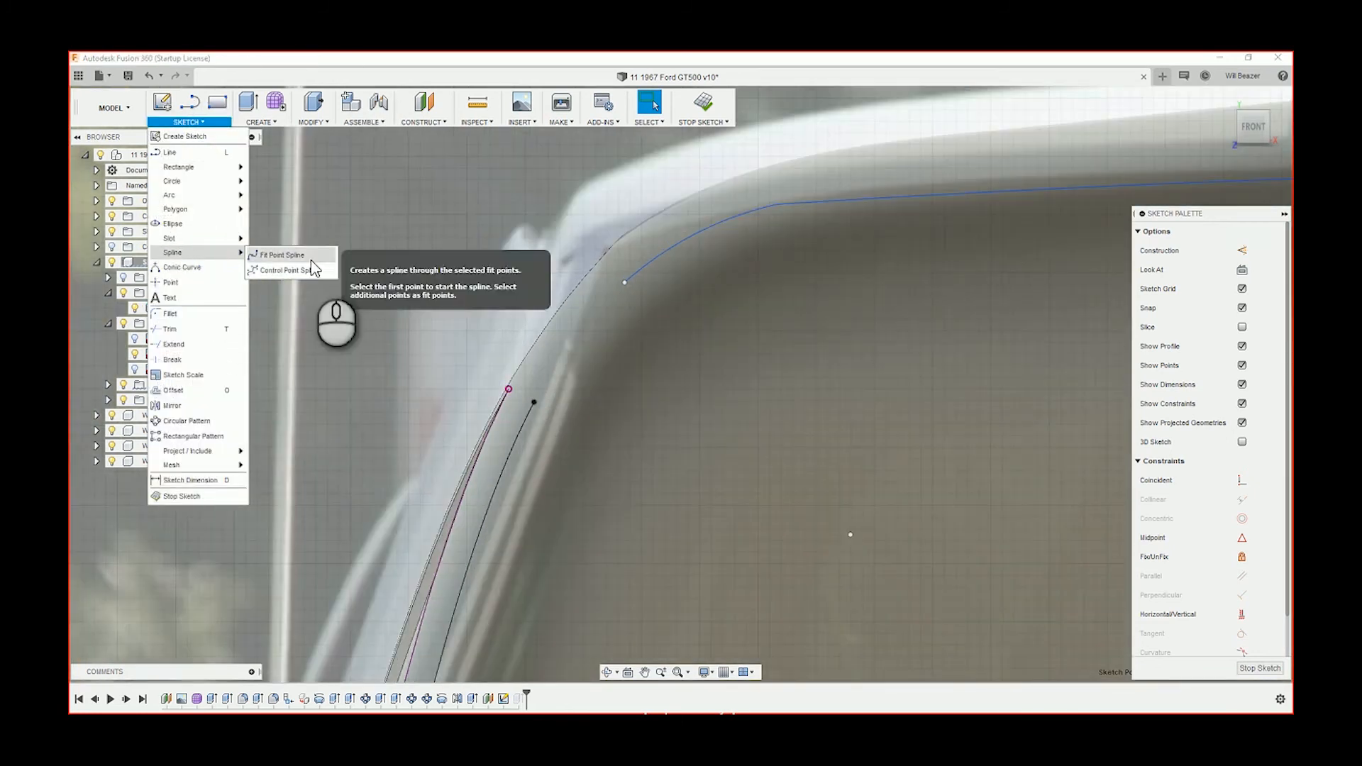
pyautogui.click(273, 253)
pyautogui.click(535, 401)
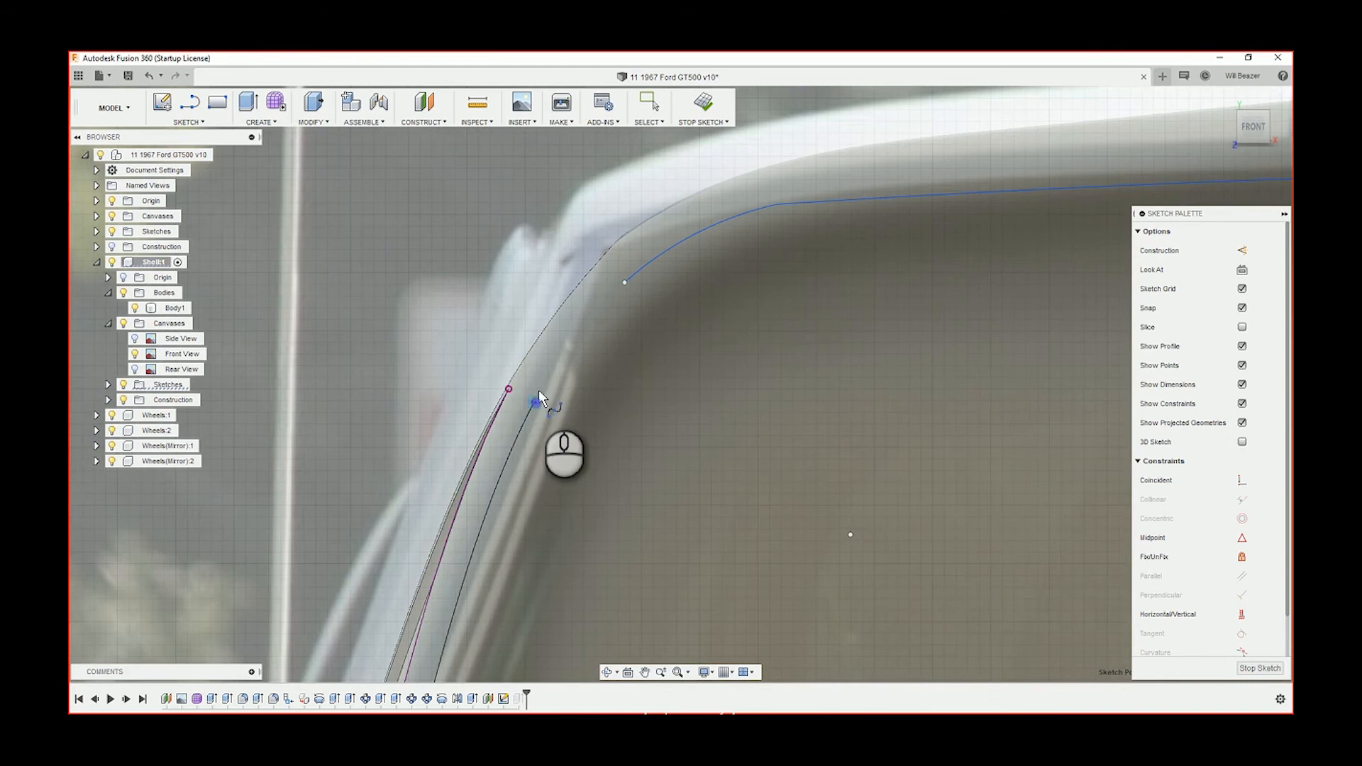
pyautogui.click(564, 327)
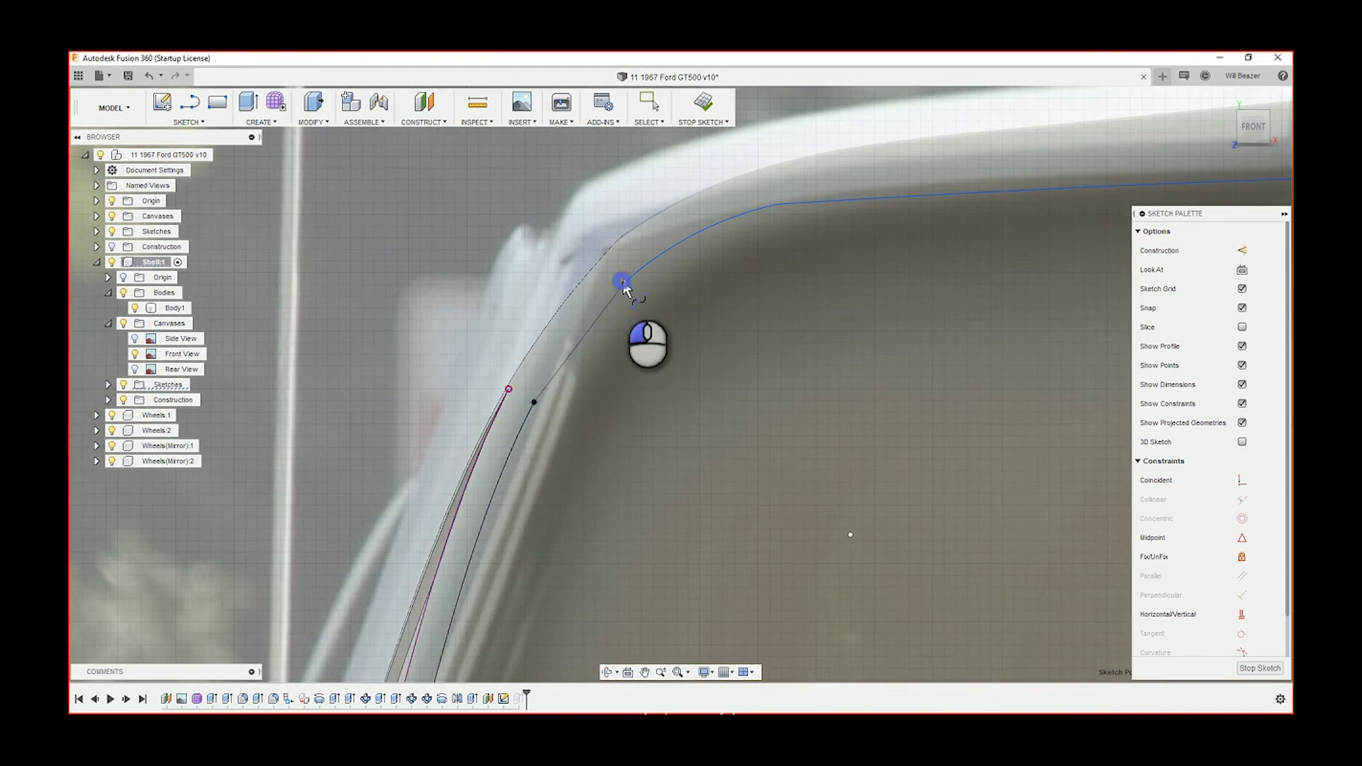
pyautogui.click(600, 263)
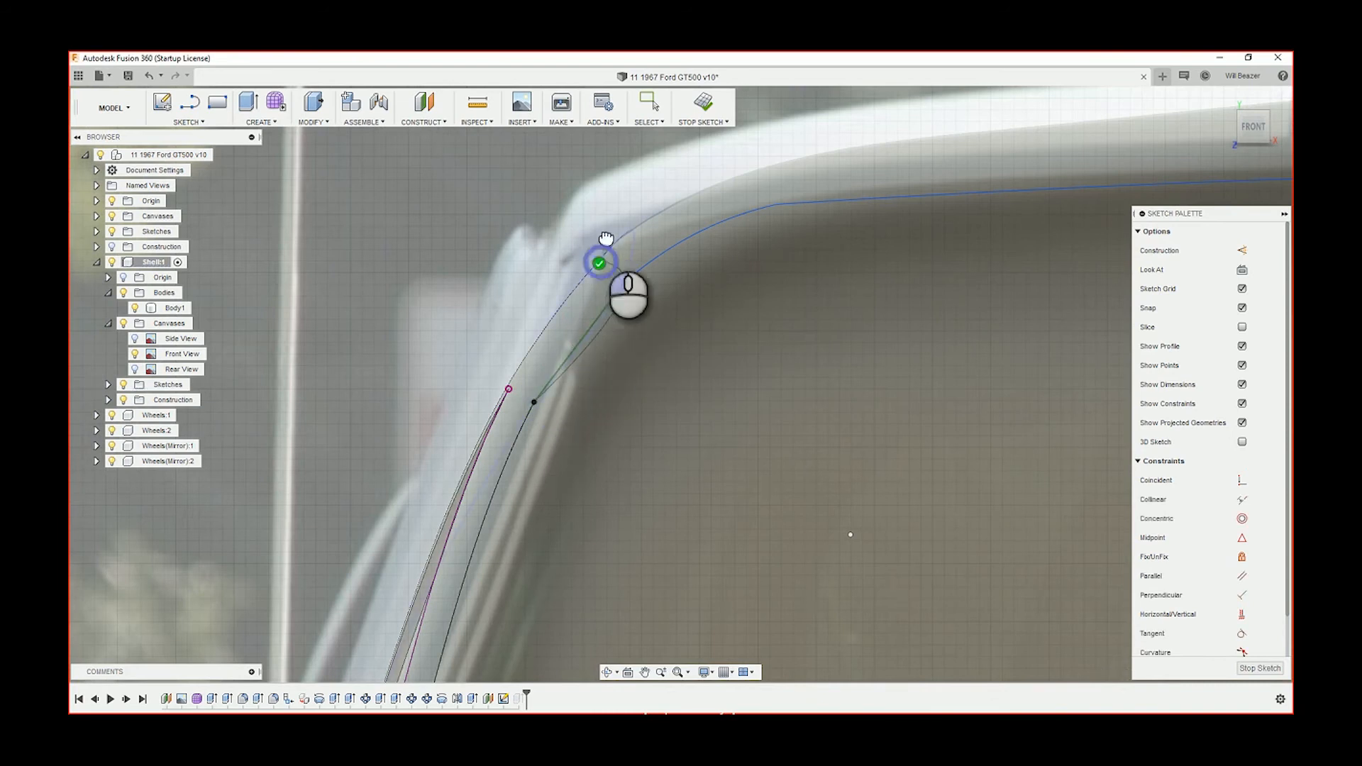
pyautogui.click(649, 103)
# - Adjust the new spline's tangent handles at both ends so it flows into the top curve and the offset pillar curve
pyautogui.scroll(3, 634, 266)
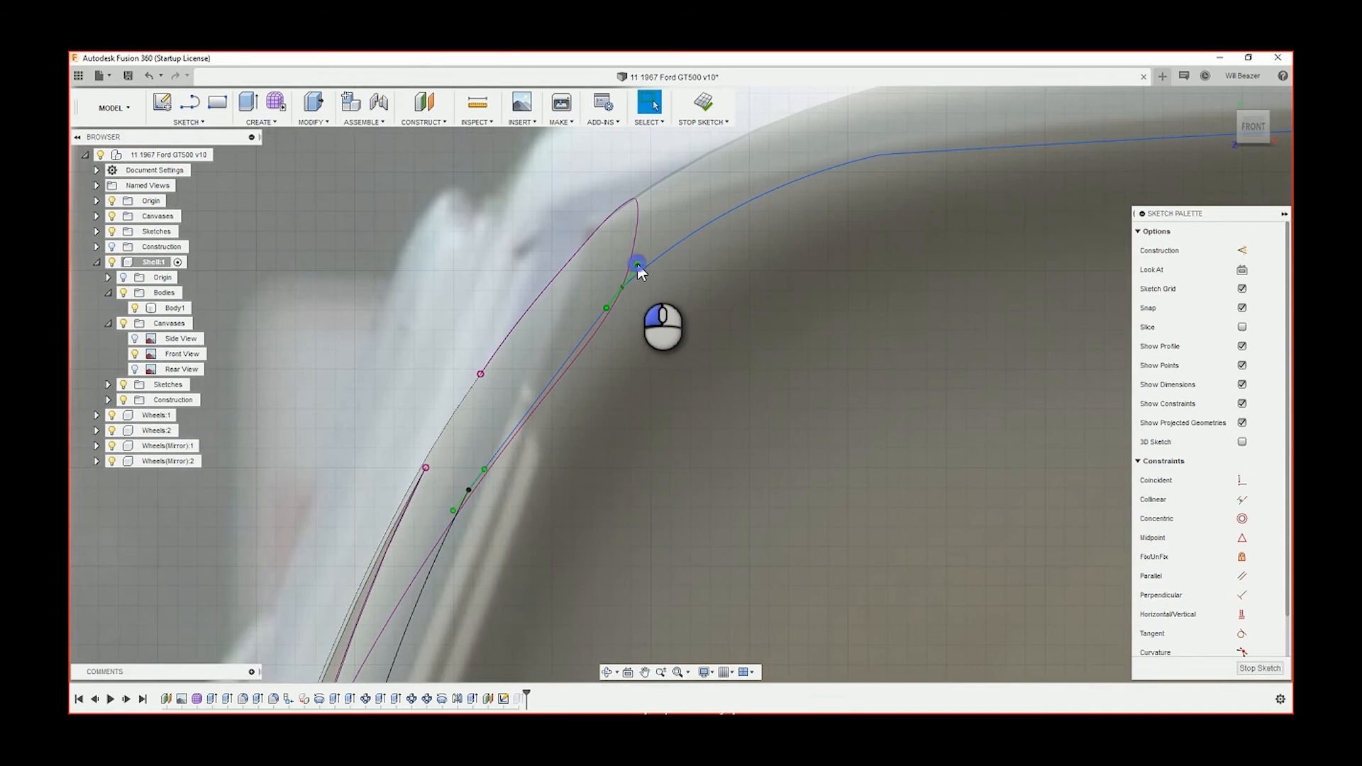
pyautogui.moveTo(643, 264); pyautogui.dragTo(649, 266)
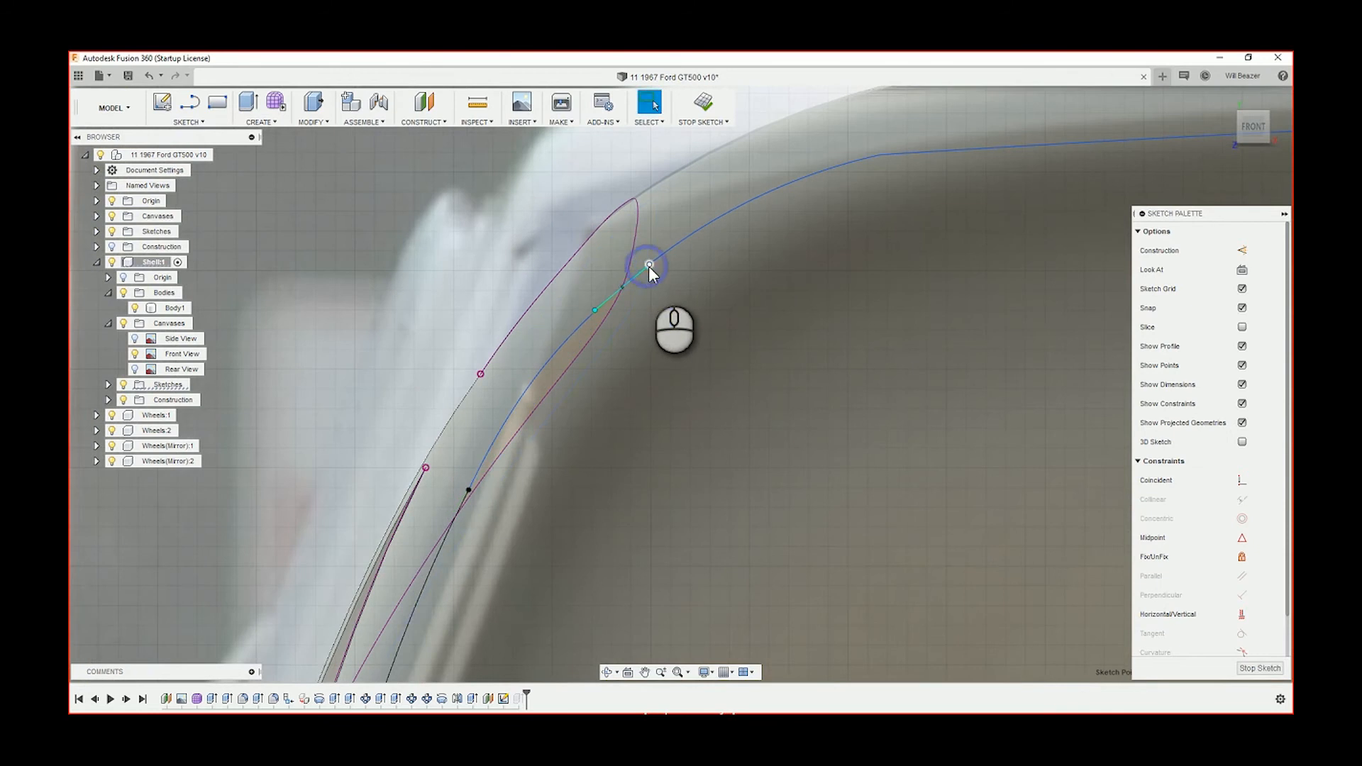
pyautogui.click(469, 490)
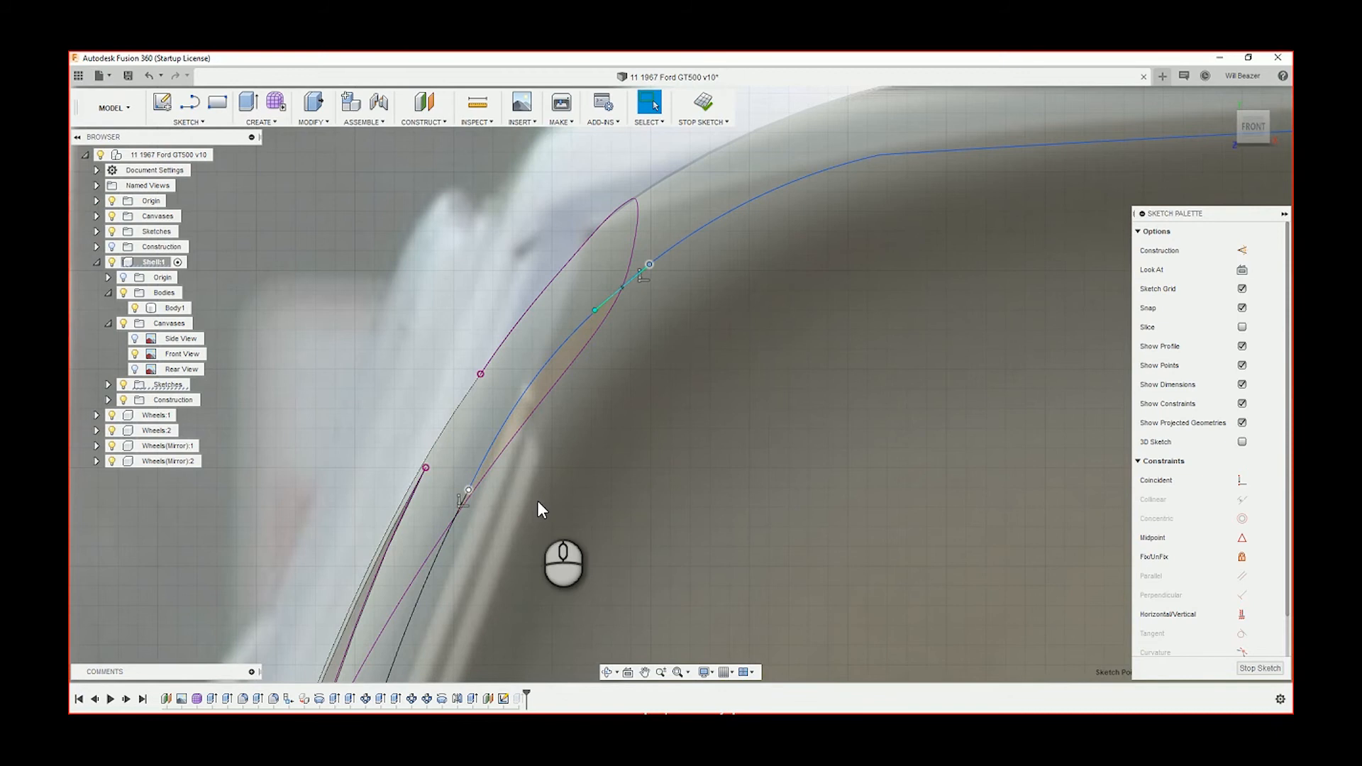
pyautogui.scroll(1, 538, 500)
pyautogui.scroll(6, 469, 489)
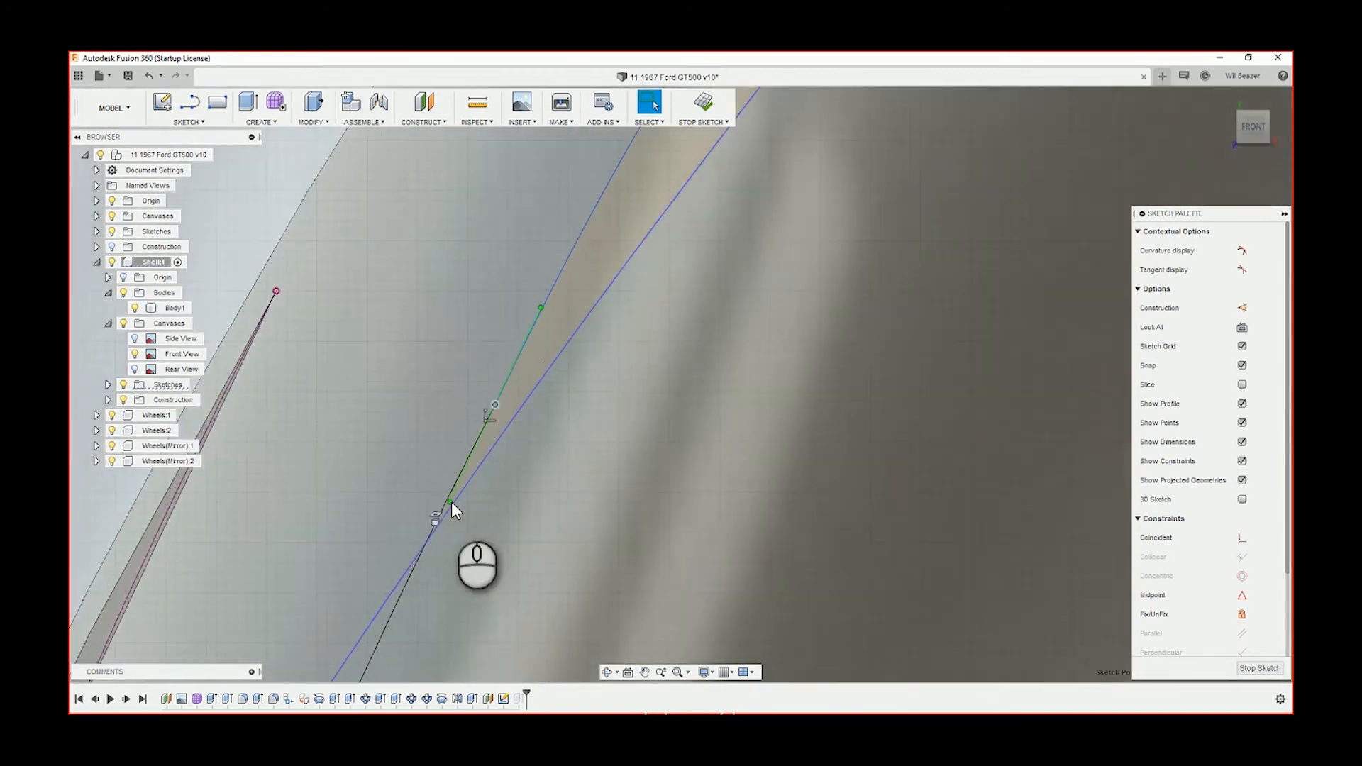
pyautogui.scroll(1, 452, 502)
pyautogui.moveTo(450, 501); pyautogui.dragTo(444, 501)
pyautogui.scroll(-5, 484, 509)
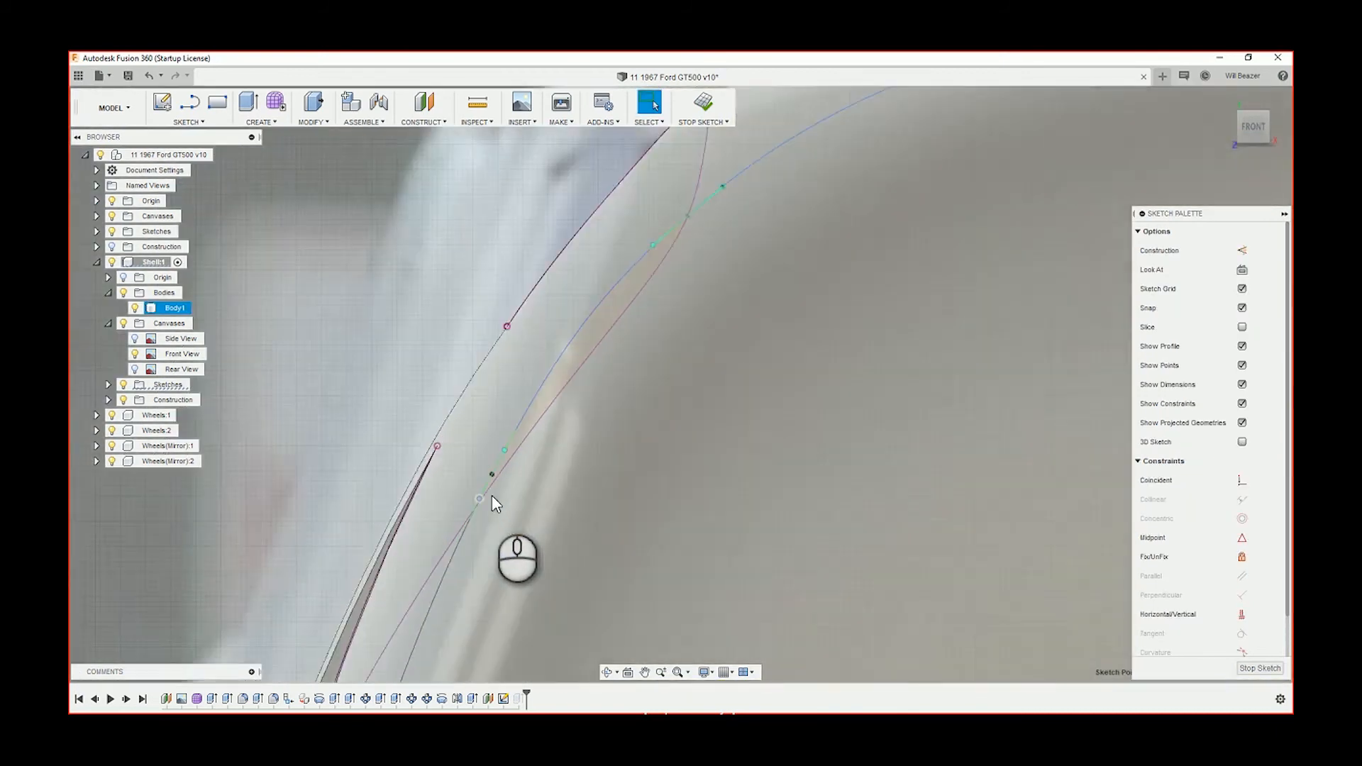
pyautogui.scroll(-6, 492, 495)
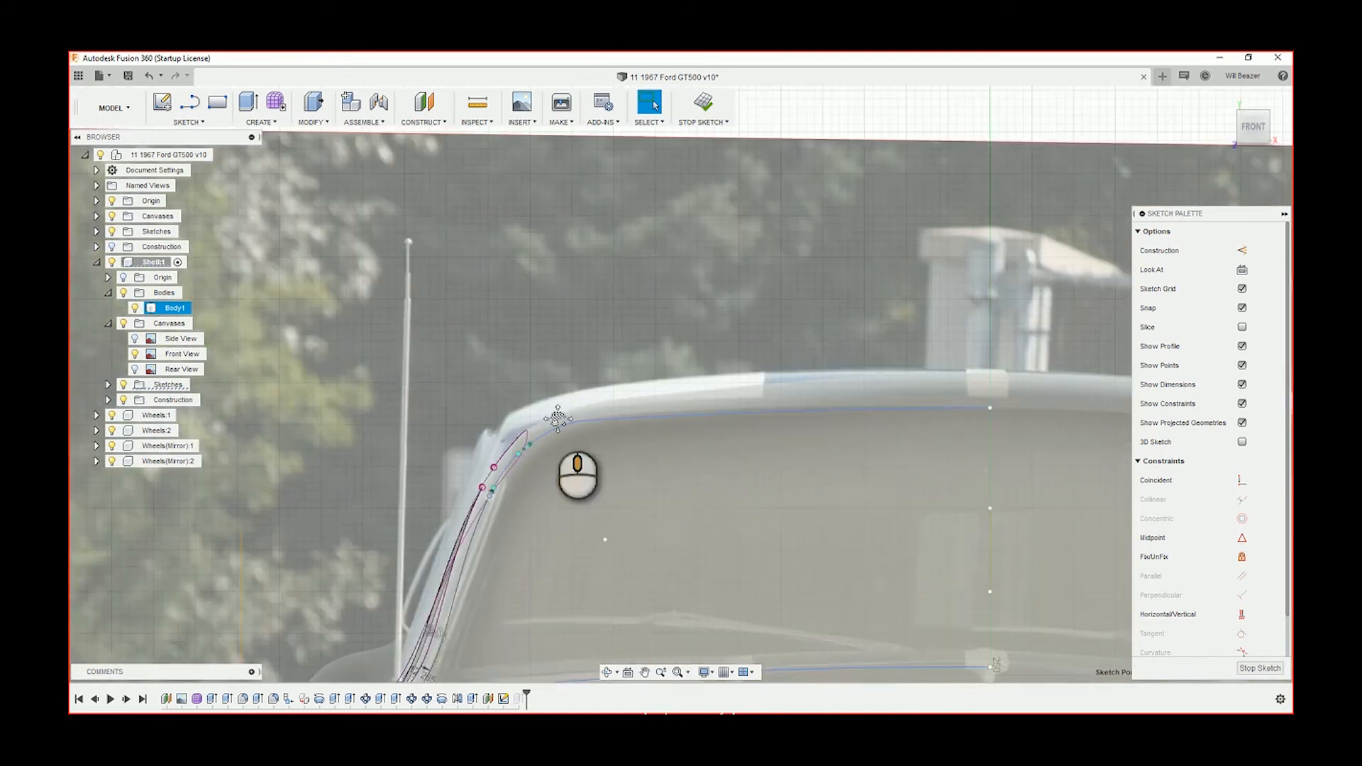
# - Trim the tail of the offset pillar curve that extends below the windshield's lower curve
pyautogui.moveTo(552, 411); pyautogui.dragTo(471, 431, button='middle')
pyautogui.scroll(1, 431, 462)
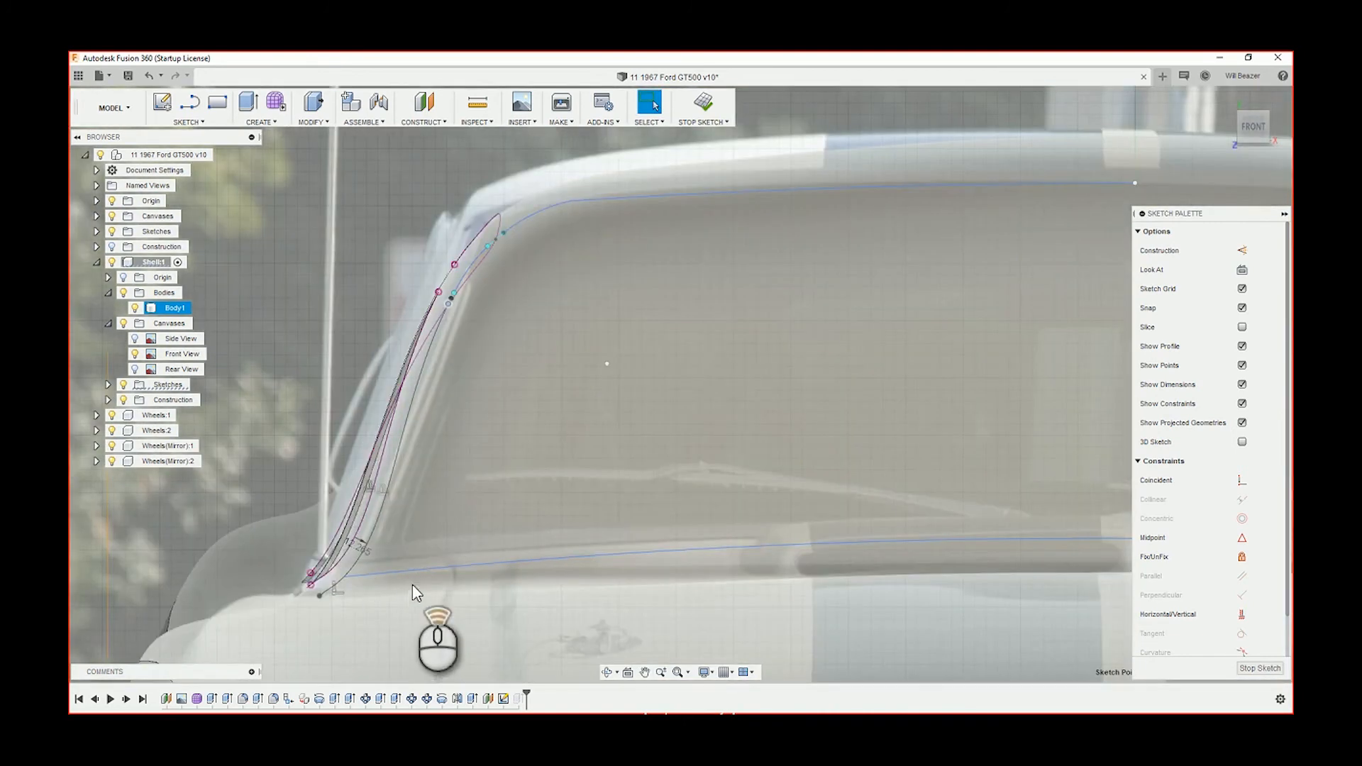
pyautogui.scroll(-1, 411, 585)
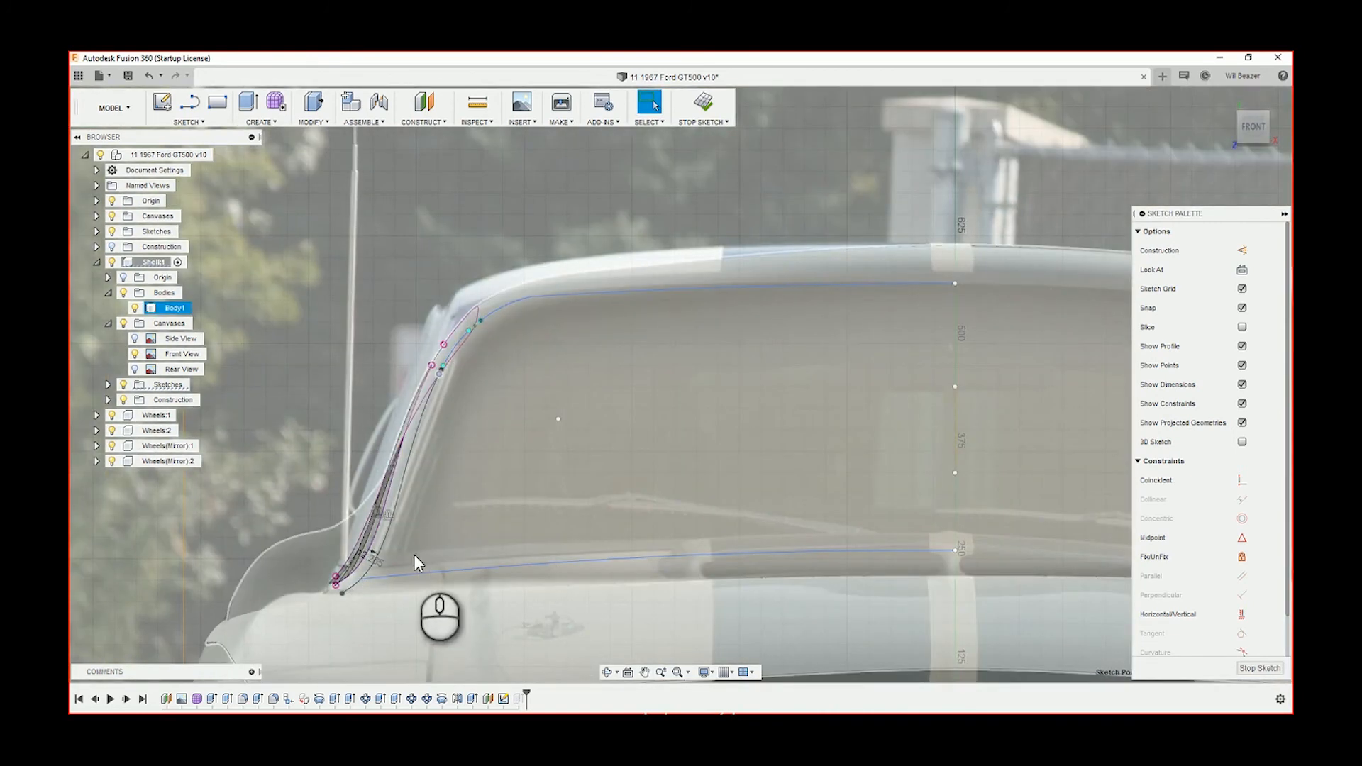
pyautogui.scroll(-2, 717, 524)
pyautogui.click(651, 549)
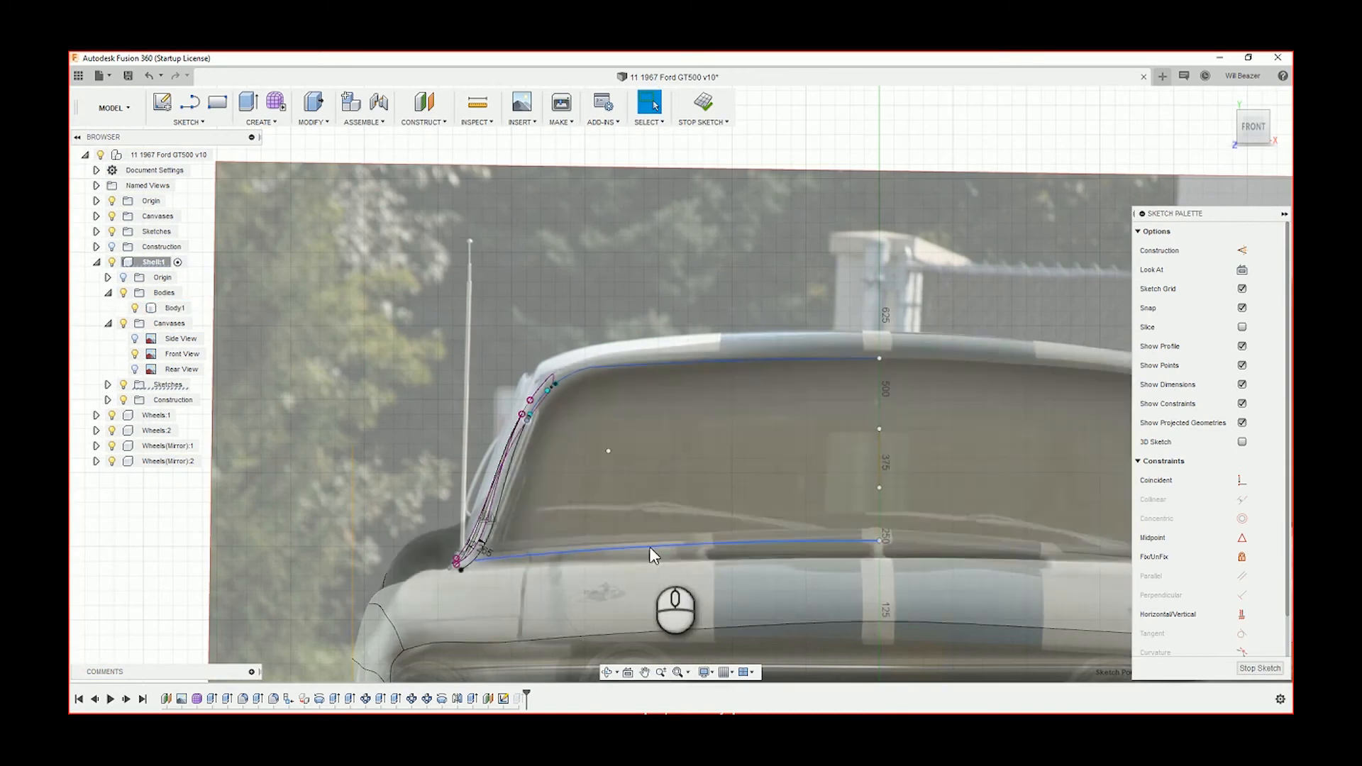
pyautogui.click(649, 547)
pyautogui.scroll(3, 451, 553)
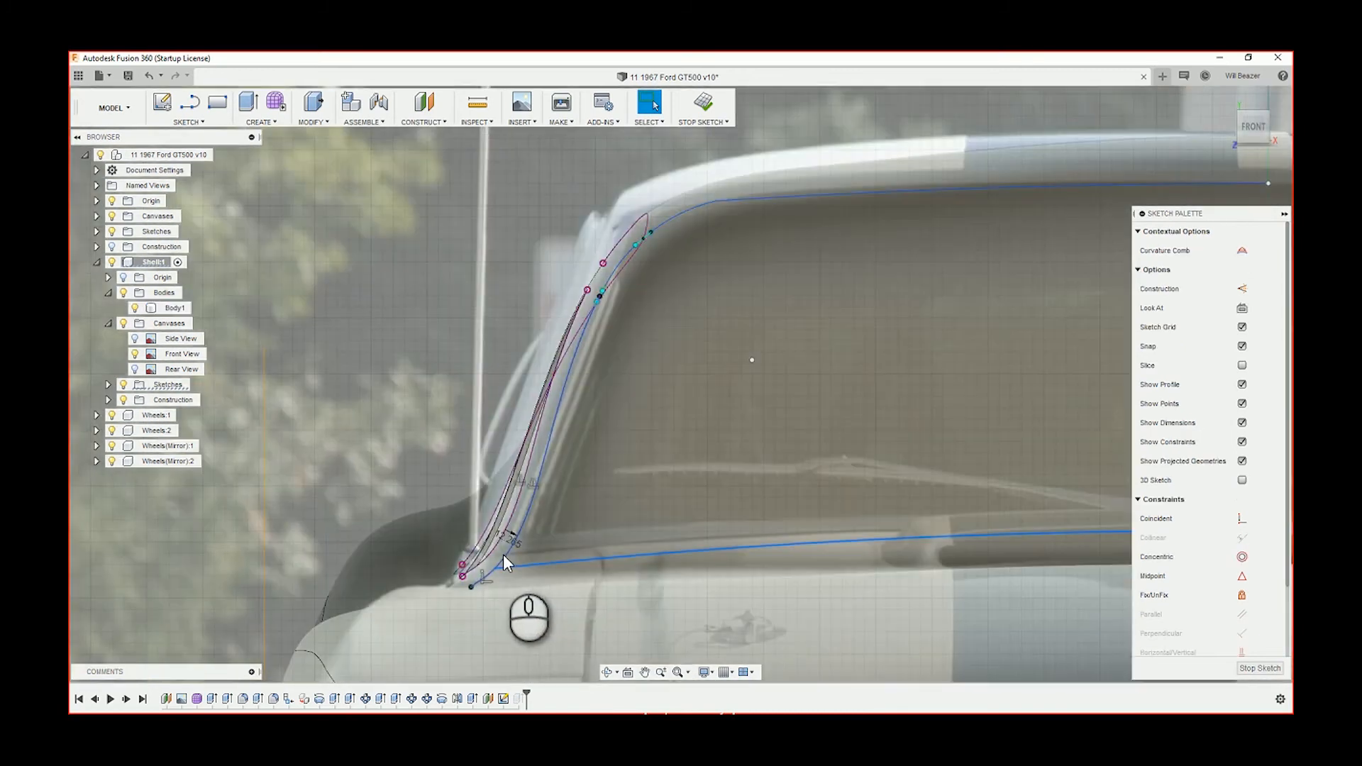
pyautogui.scroll(6, 603, 379)
pyautogui.scroll(-5, 566, 444)
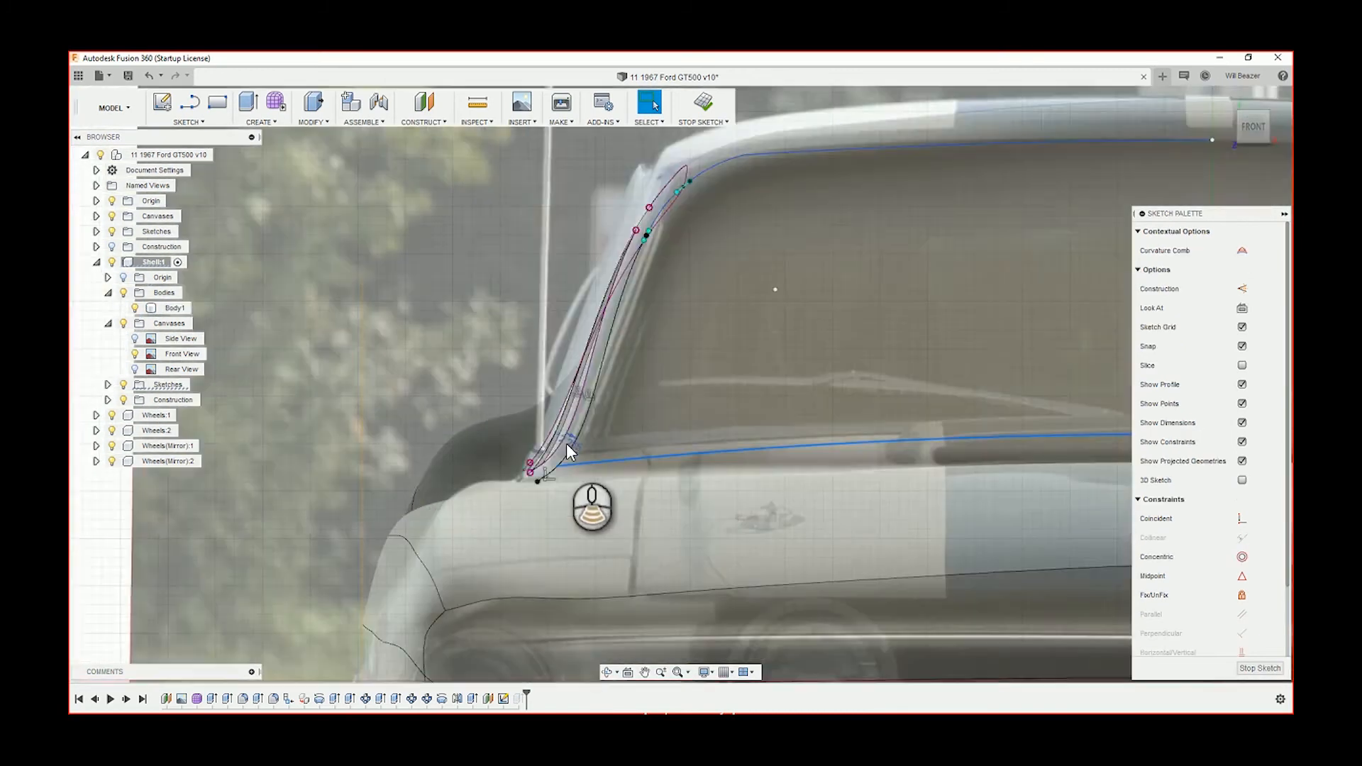
pyautogui.scroll(-2, 566, 444)
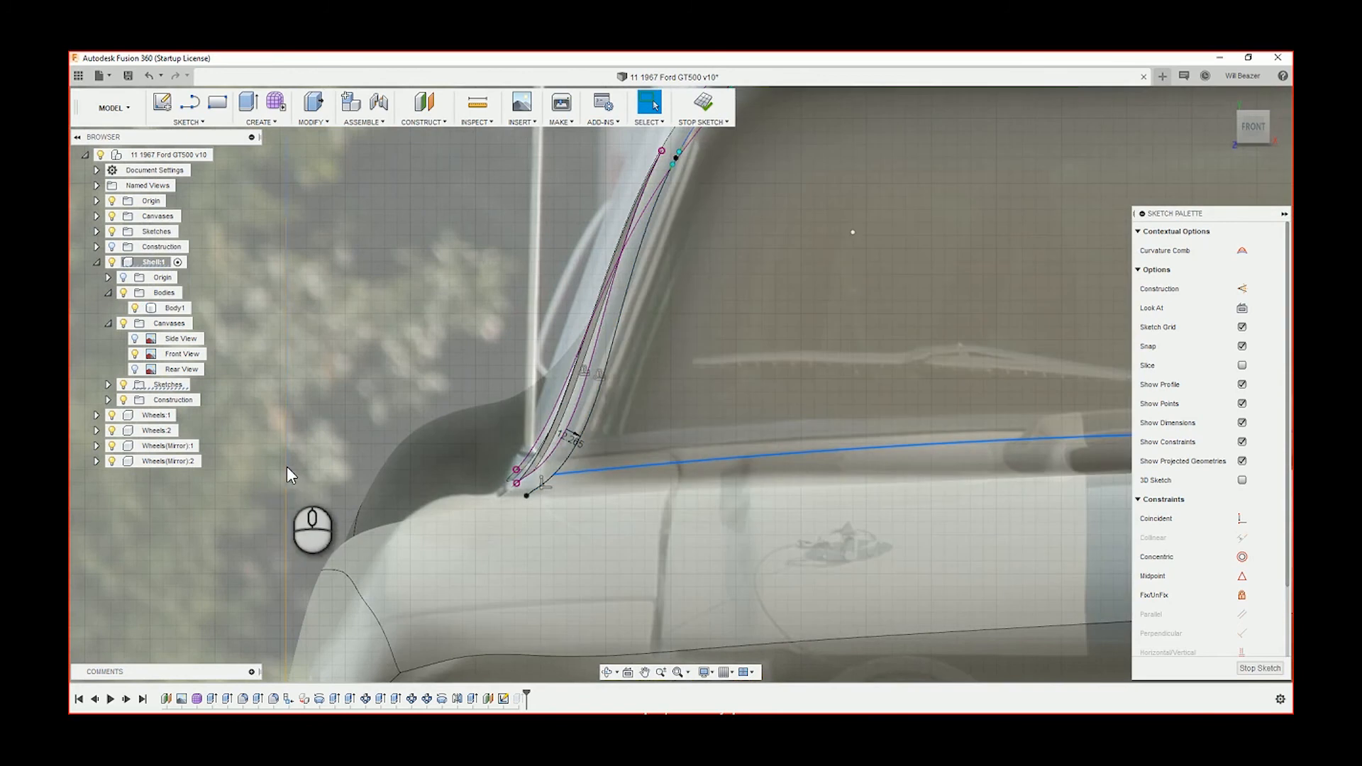
pyautogui.scroll(4, 364, 476)
pyautogui.scroll(-4, 437, 488)
pyautogui.press('t')
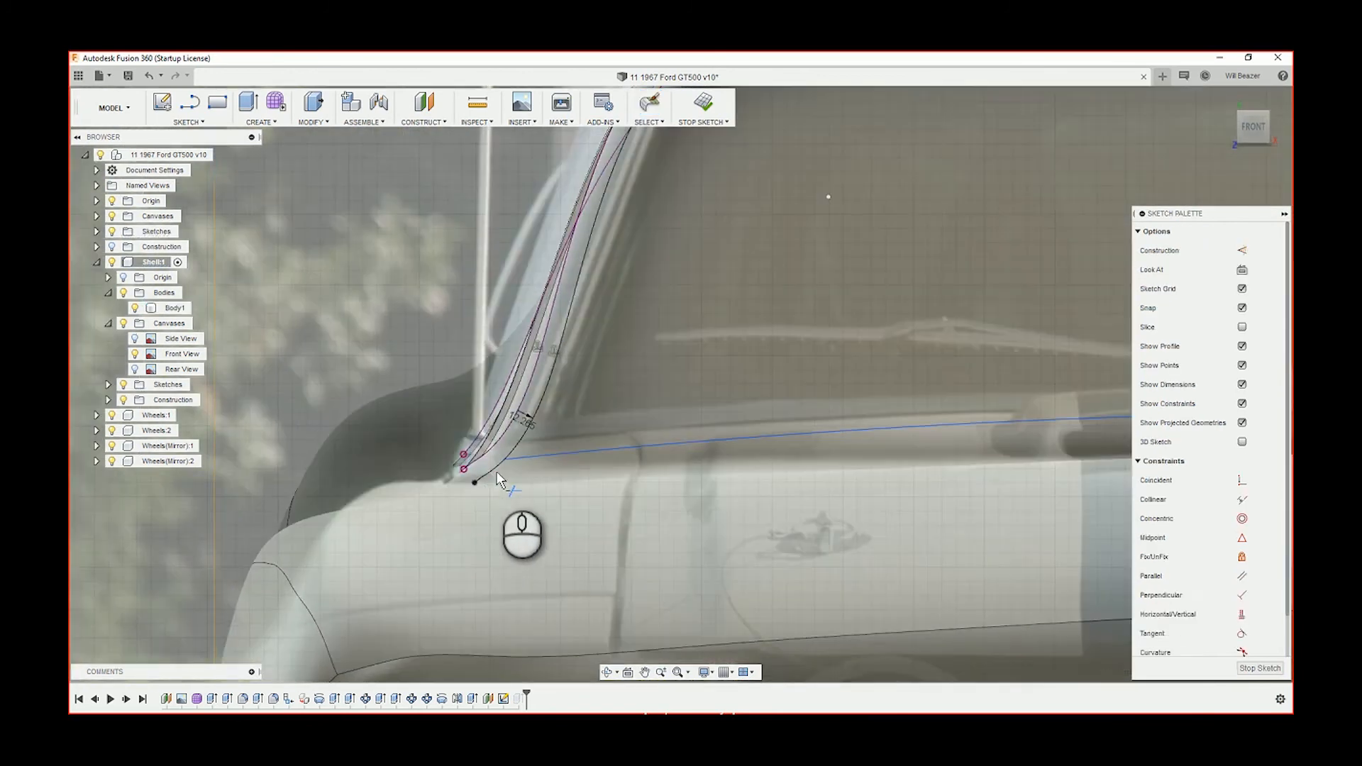
pyautogui.click(498, 474)
pyautogui.scroll(3, 561, 355)
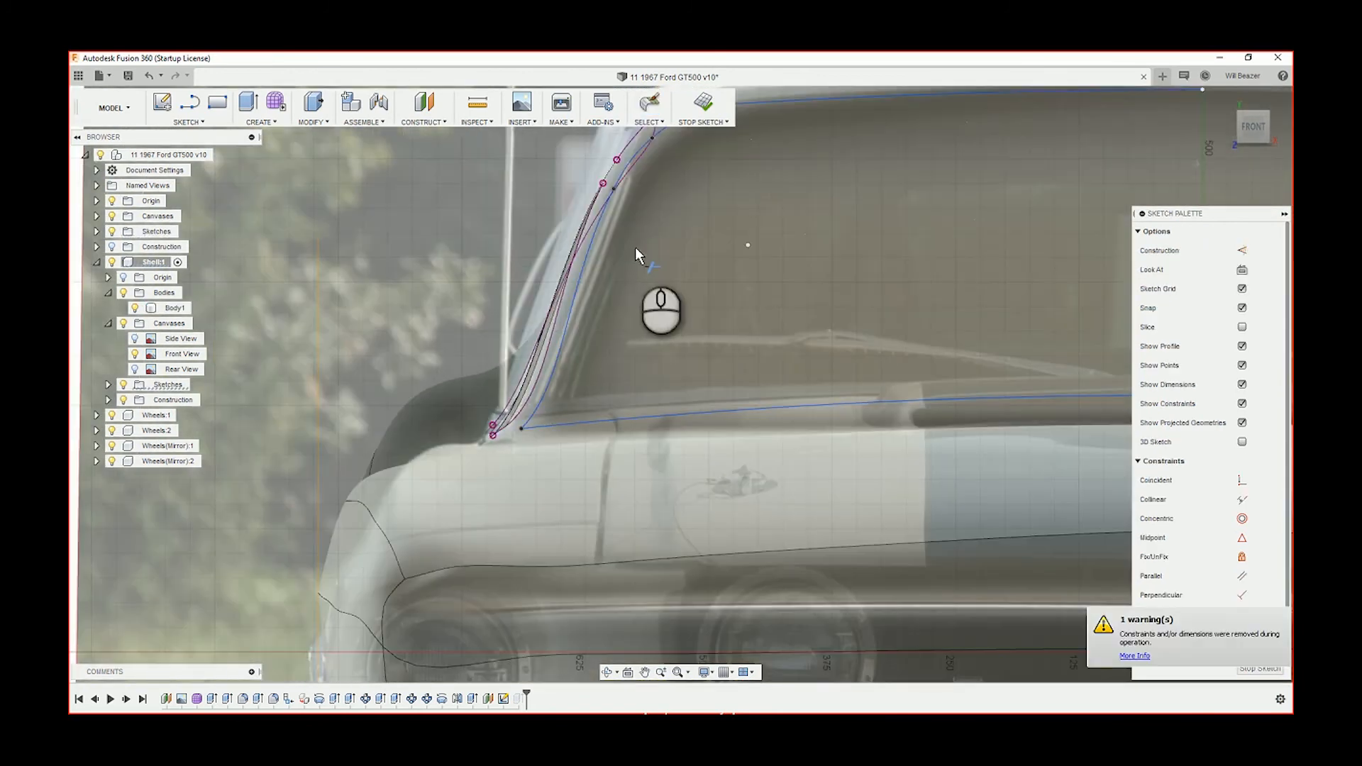
# - Try trimming the windshield's lower curve and undo the trim
pyautogui.scroll(-3, 610, 213)
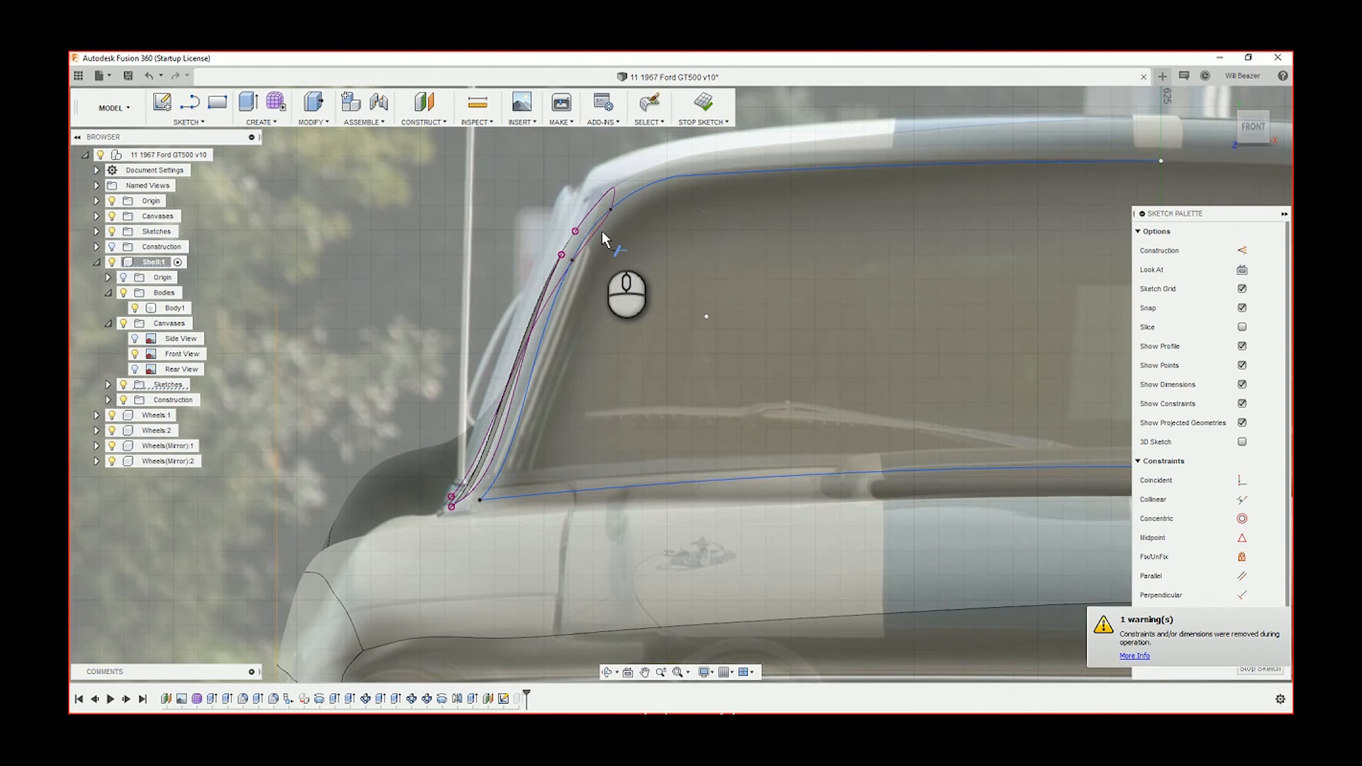
pyautogui.click(648, 485)
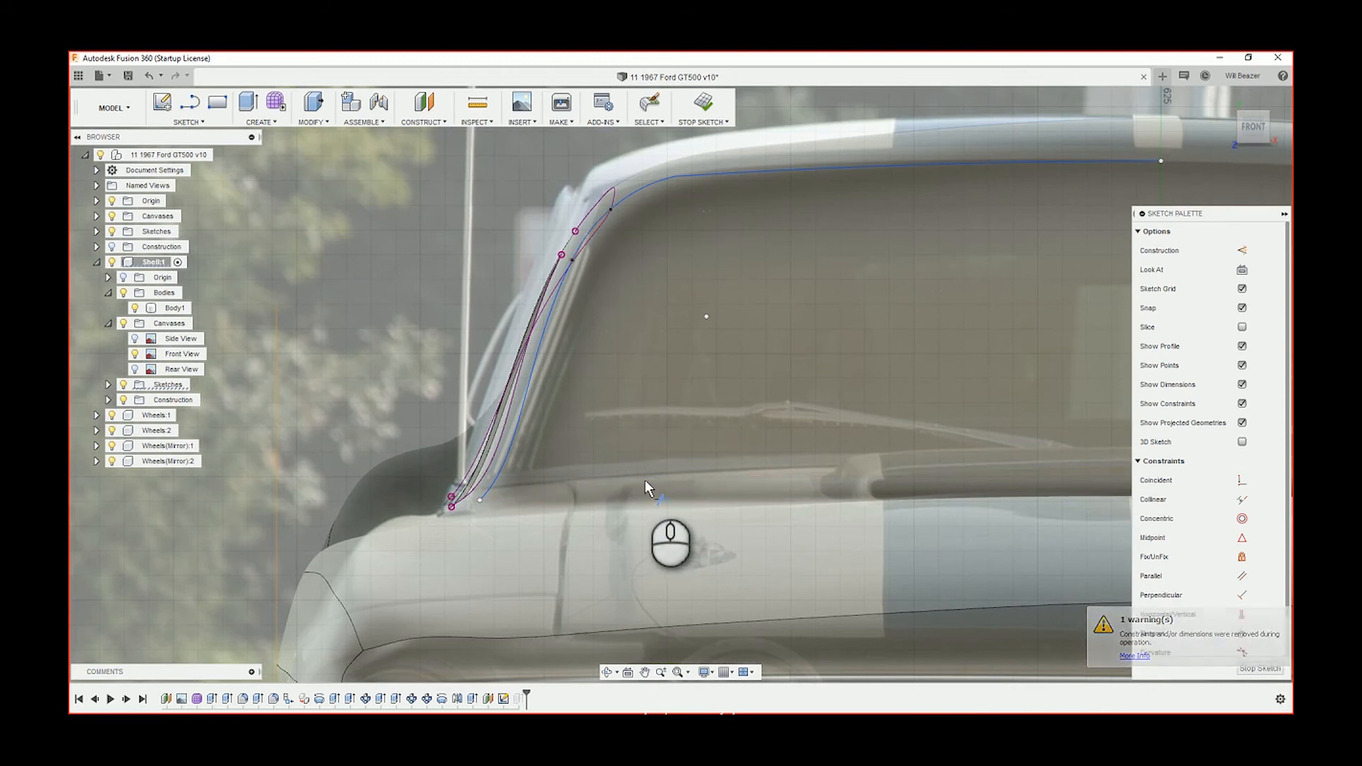
pyautogui.press('Escape')
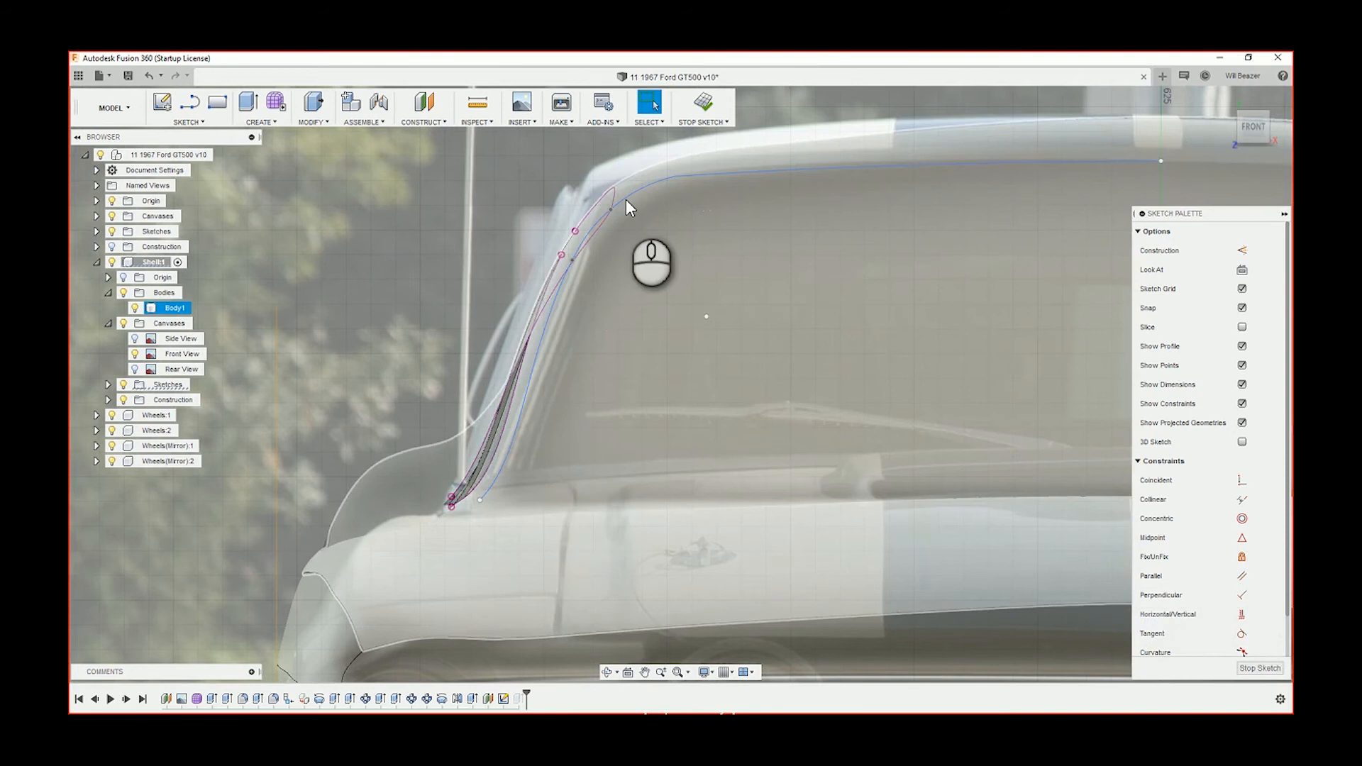
pyautogui.hotkey('ctrl', 'z')
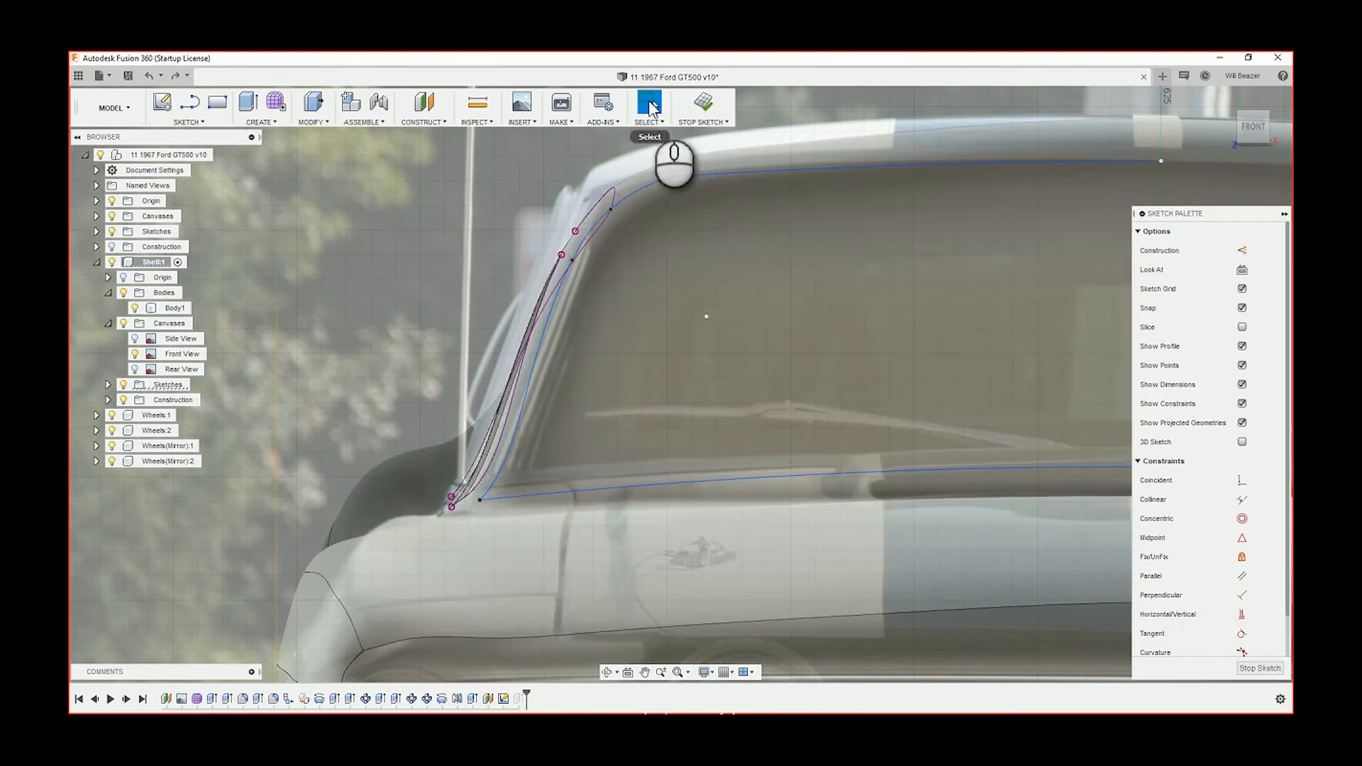
# - Mirror the lower, pillar, corner and top curves of the windshield outline about the vertical centre line
pyautogui.click(649, 104)
pyautogui.click(604, 487)
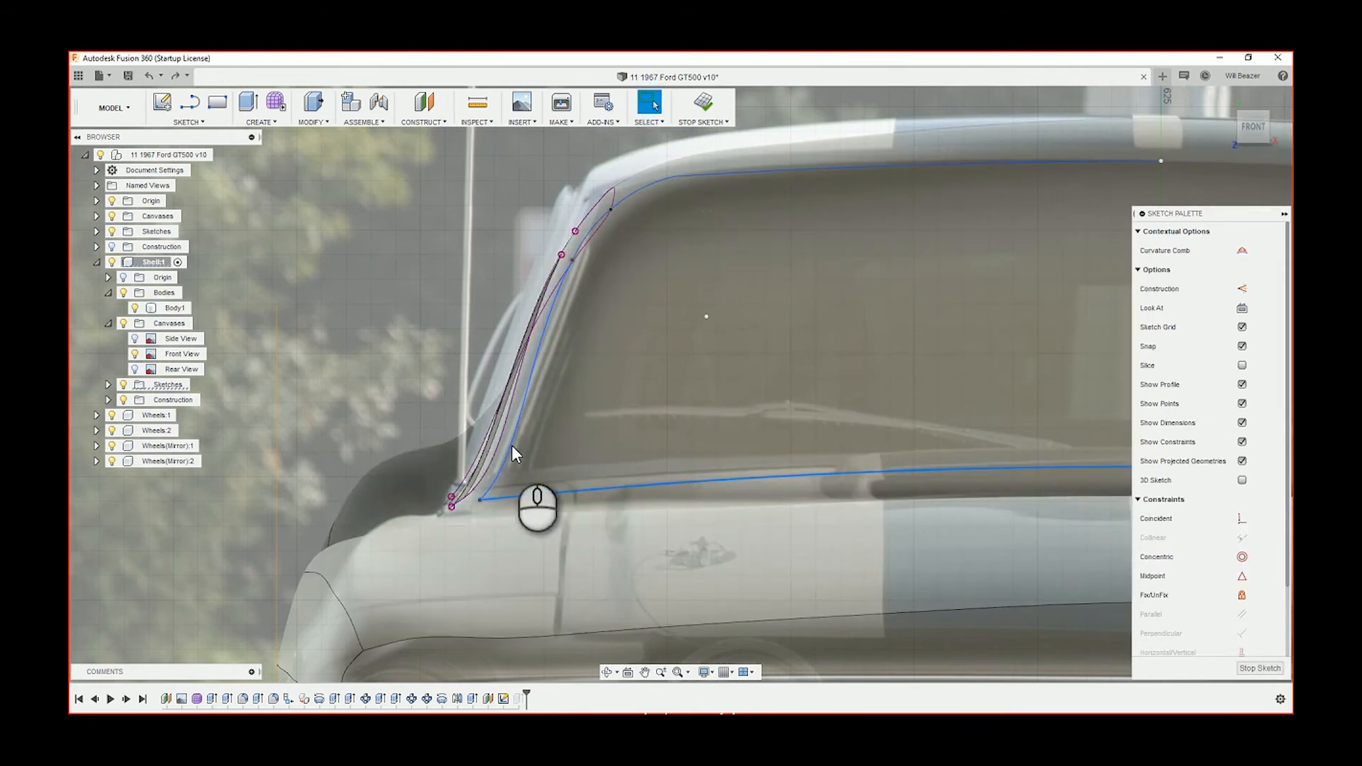
pyautogui.keyDown('ctrl'); pyautogui.click(512, 445); pyautogui.keyUp('ctrl')
pyautogui.keyDown('ctrl'); pyautogui.click(583, 238); pyautogui.keyUp('ctrl')
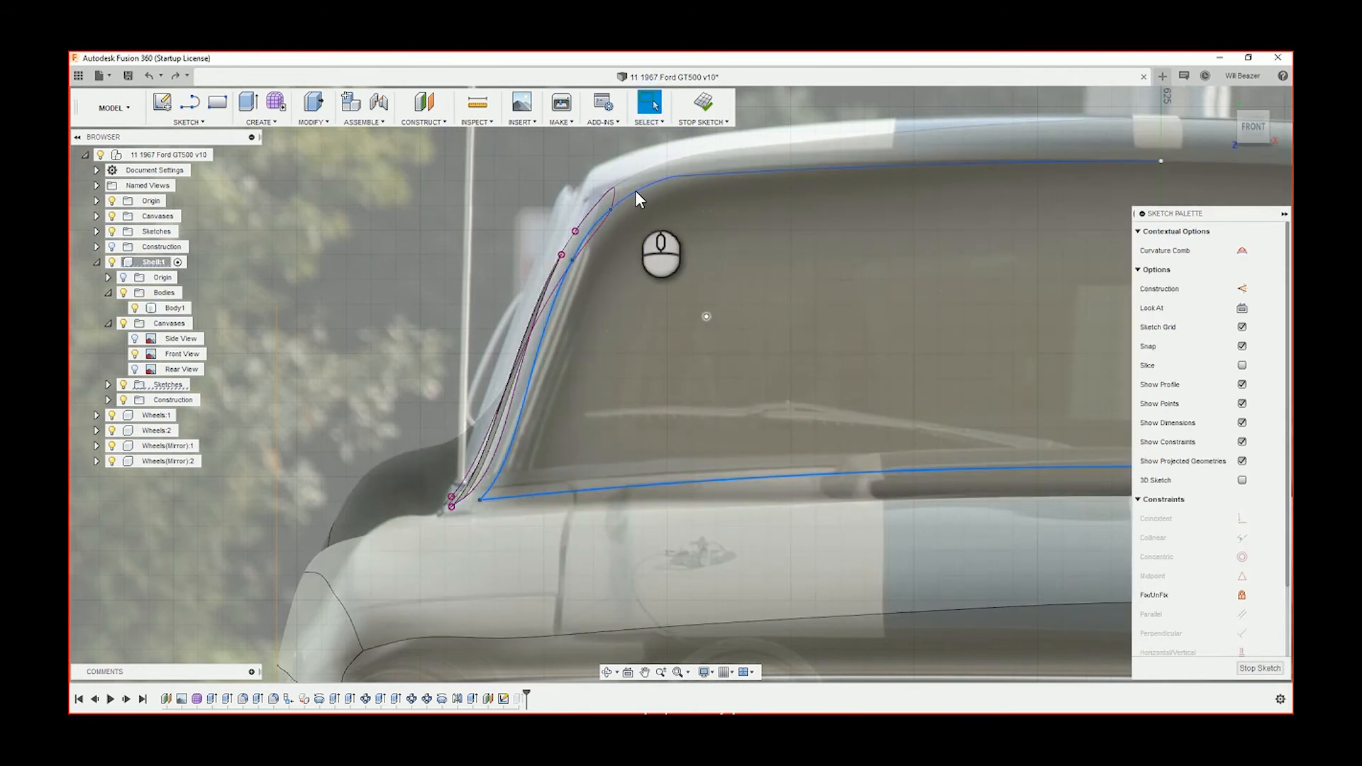
pyautogui.keyDown('ctrl'); pyautogui.click(699, 178); pyautogui.keyUp('ctrl')
pyautogui.scroll(-3, 706, 193)
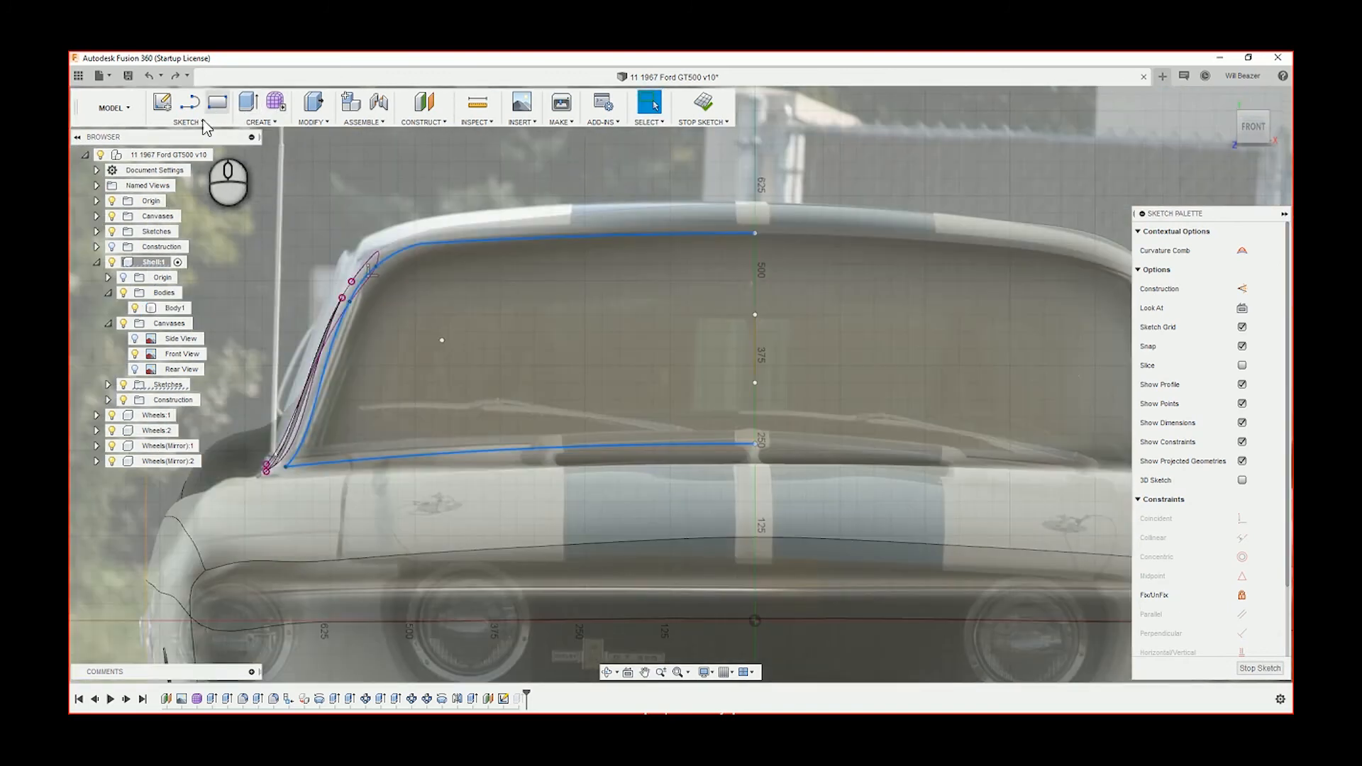
pyautogui.click(204, 128)
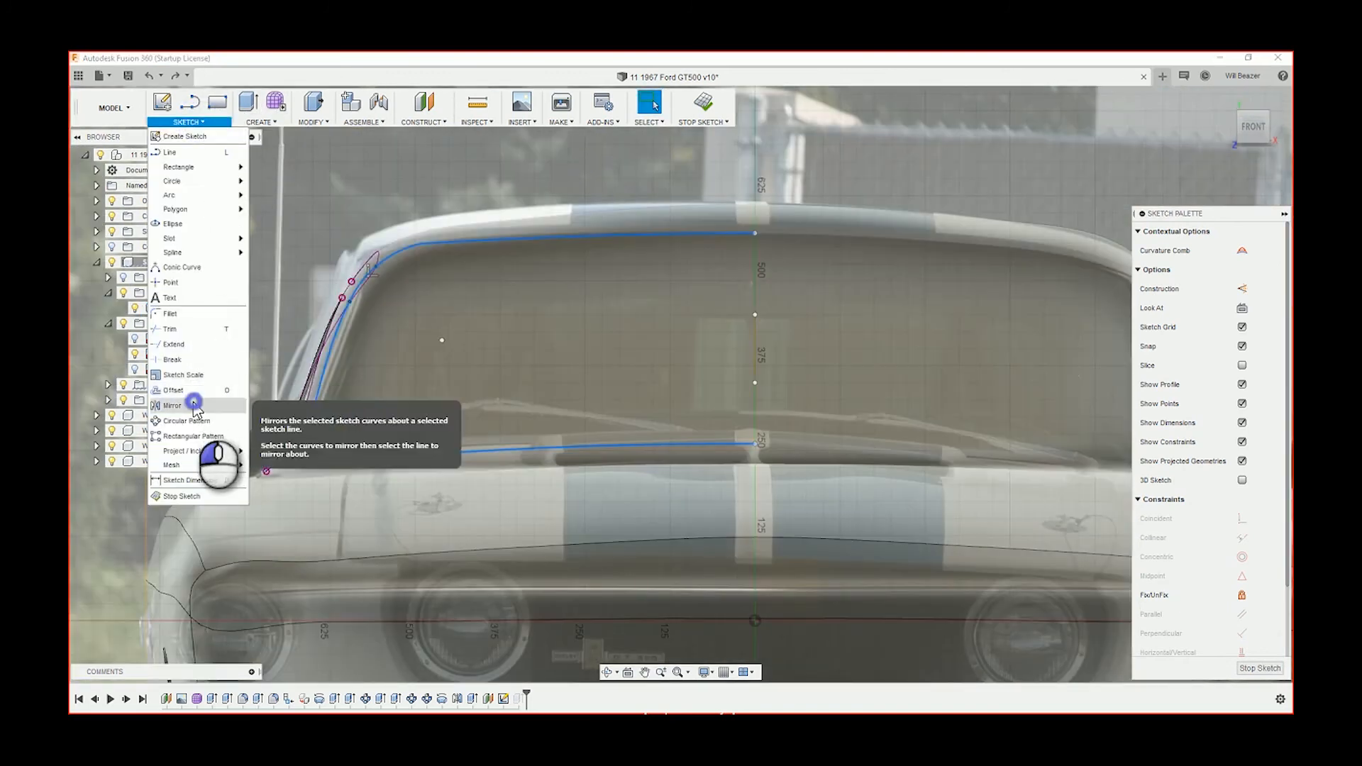
pyautogui.click(190, 399)
pyautogui.scroll(3, 846, 335)
pyautogui.click(1037, 250)
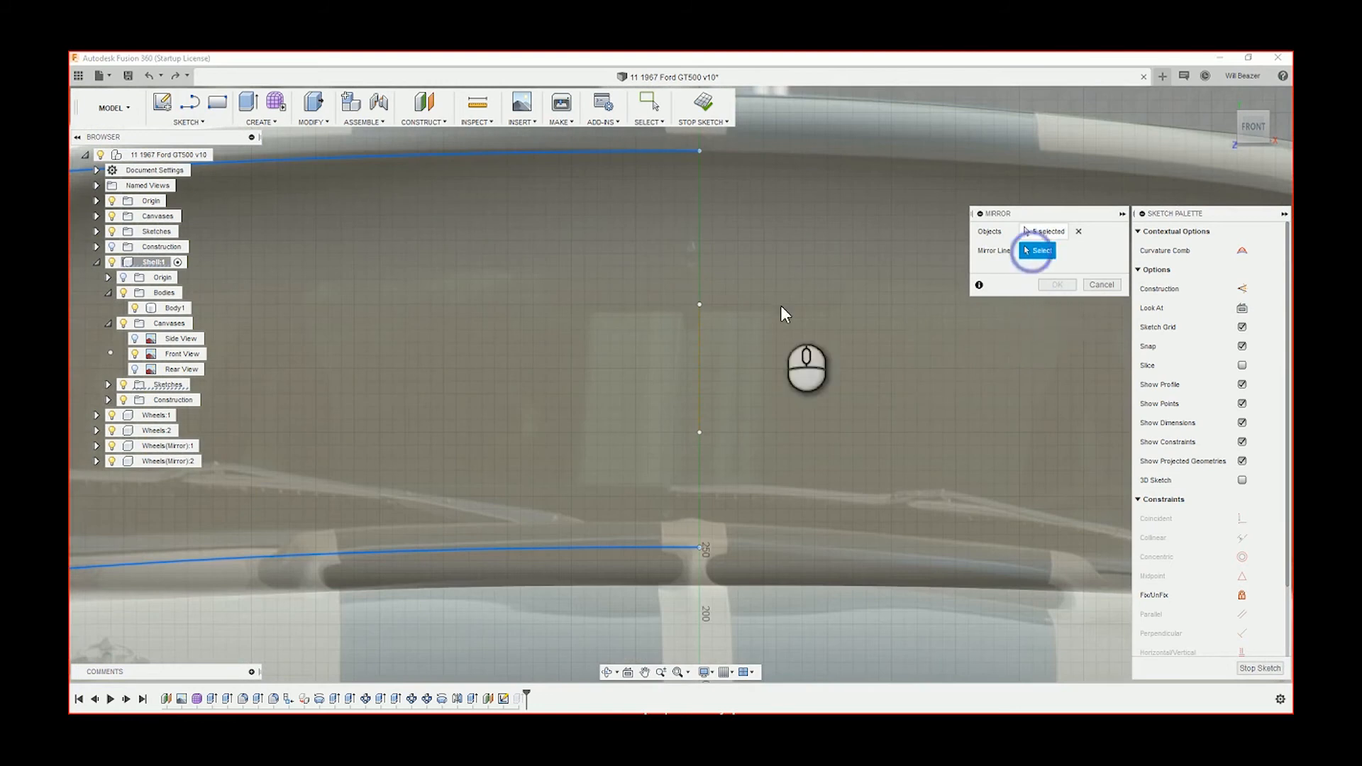
pyautogui.click(701, 339)
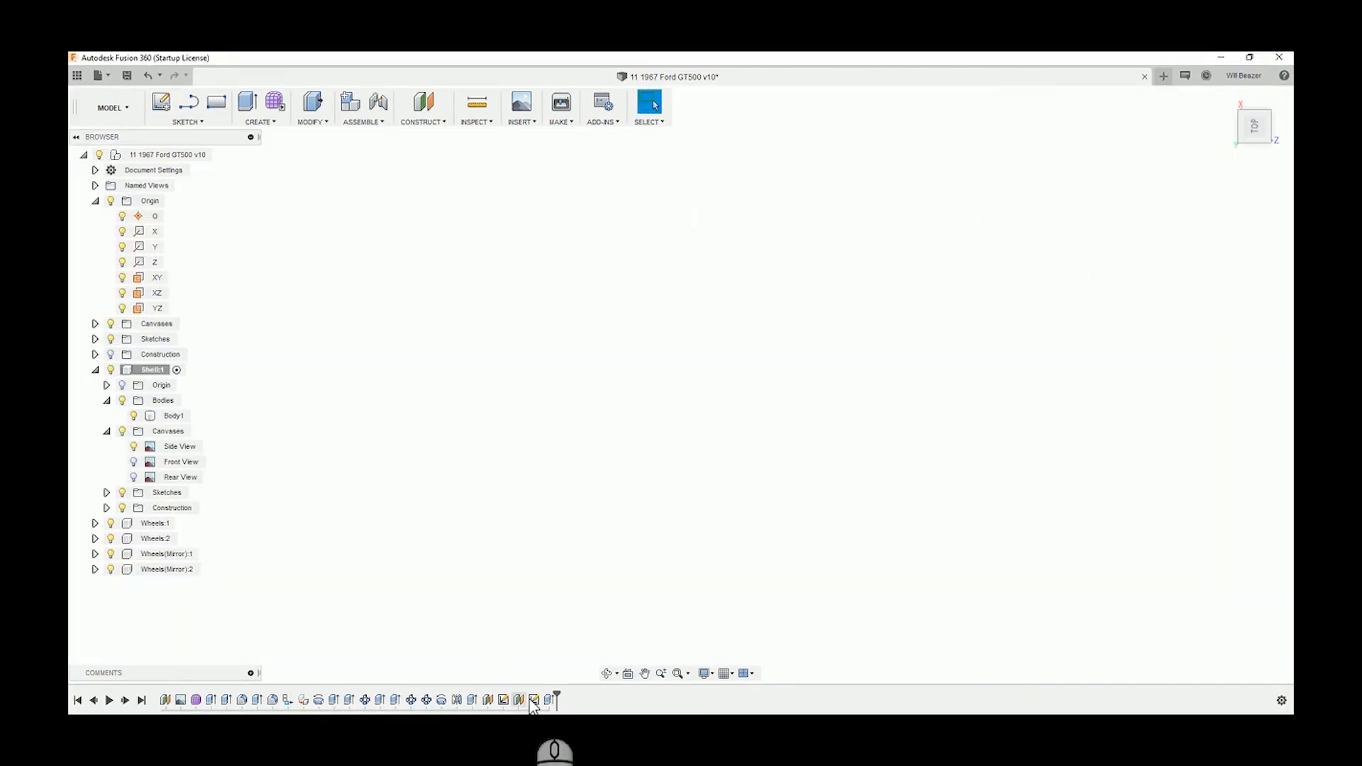
# - Open the top-view windshield sketch from the end of the design history for editing
pyautogui.rightClick(537, 701)
pyautogui.click(565, 565)
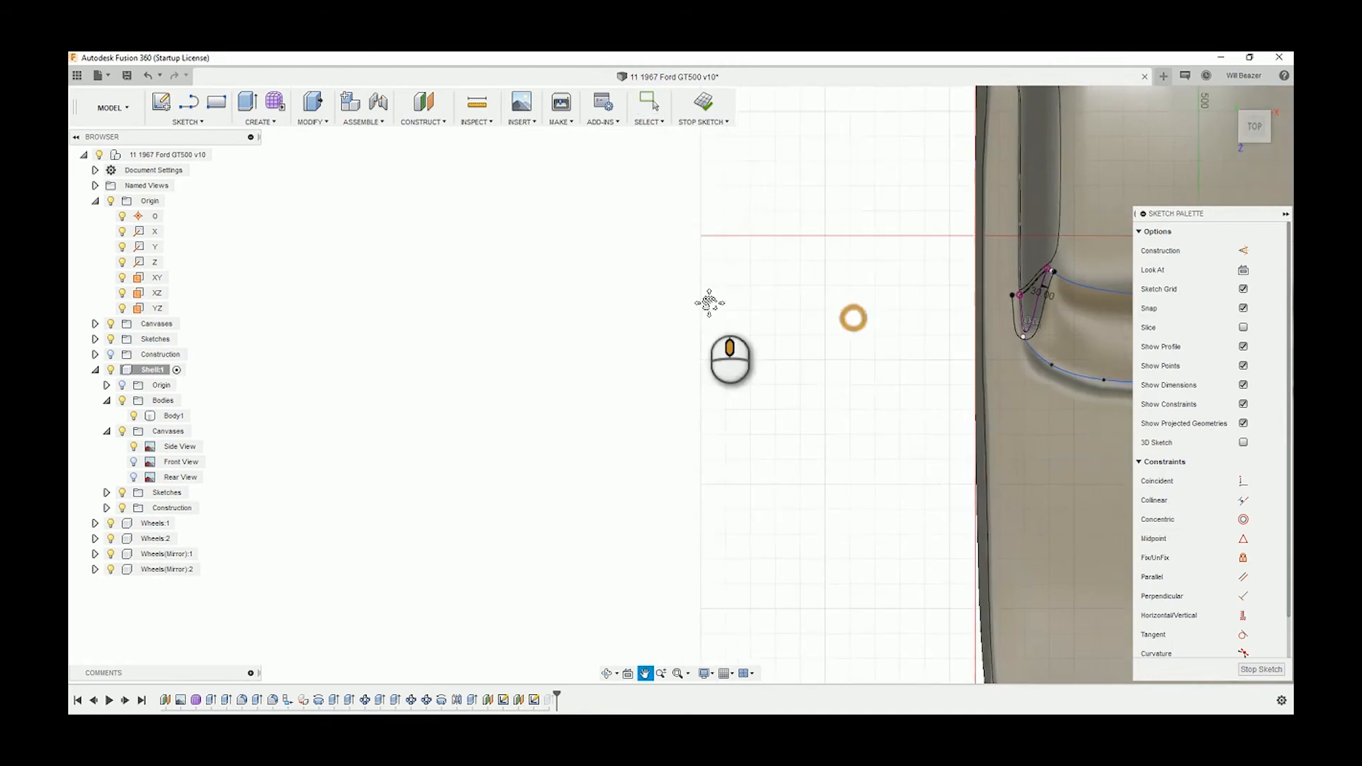
pyautogui.scroll(6, 823, 287)
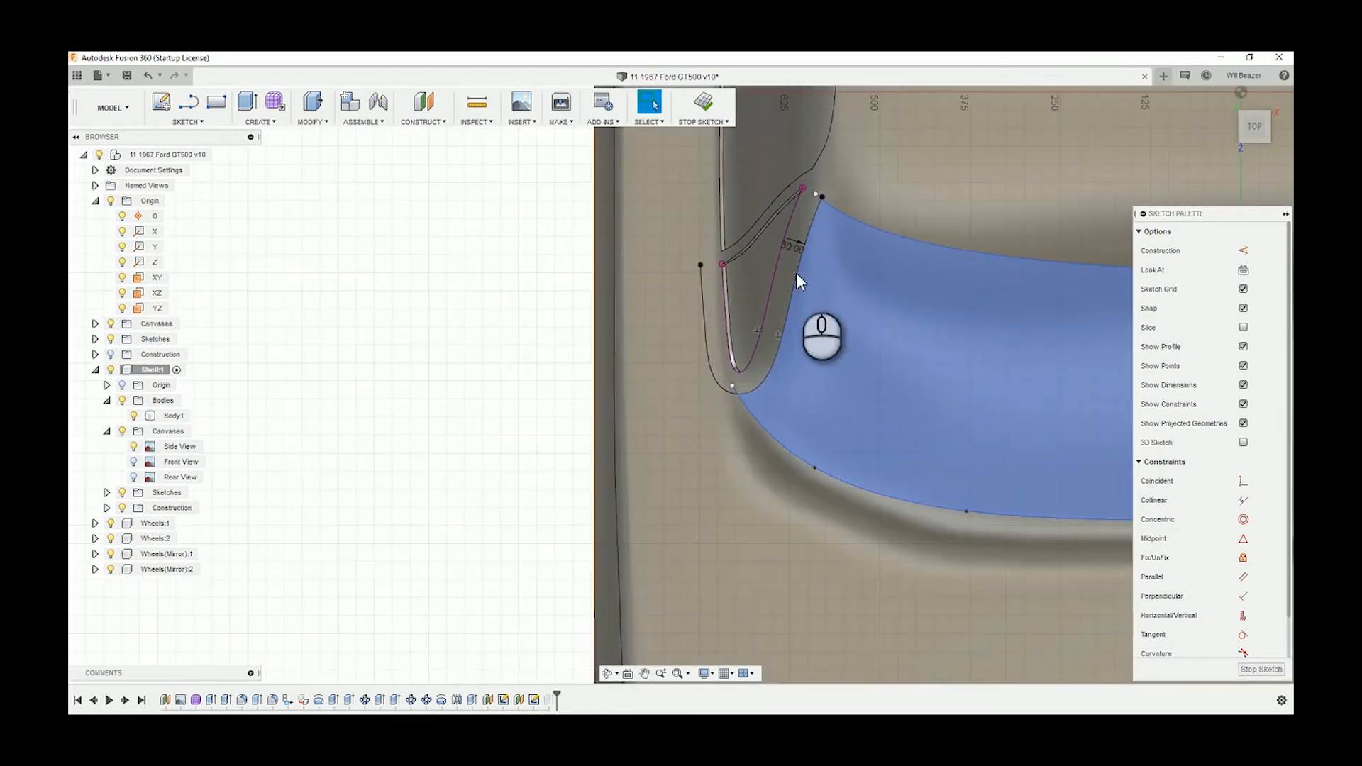
# - Replace the offset pillar curve with a straight line between the windshield's upper and lower curves and finish the sketch
pyautogui.click(794, 276)
pyautogui.press('Delete')
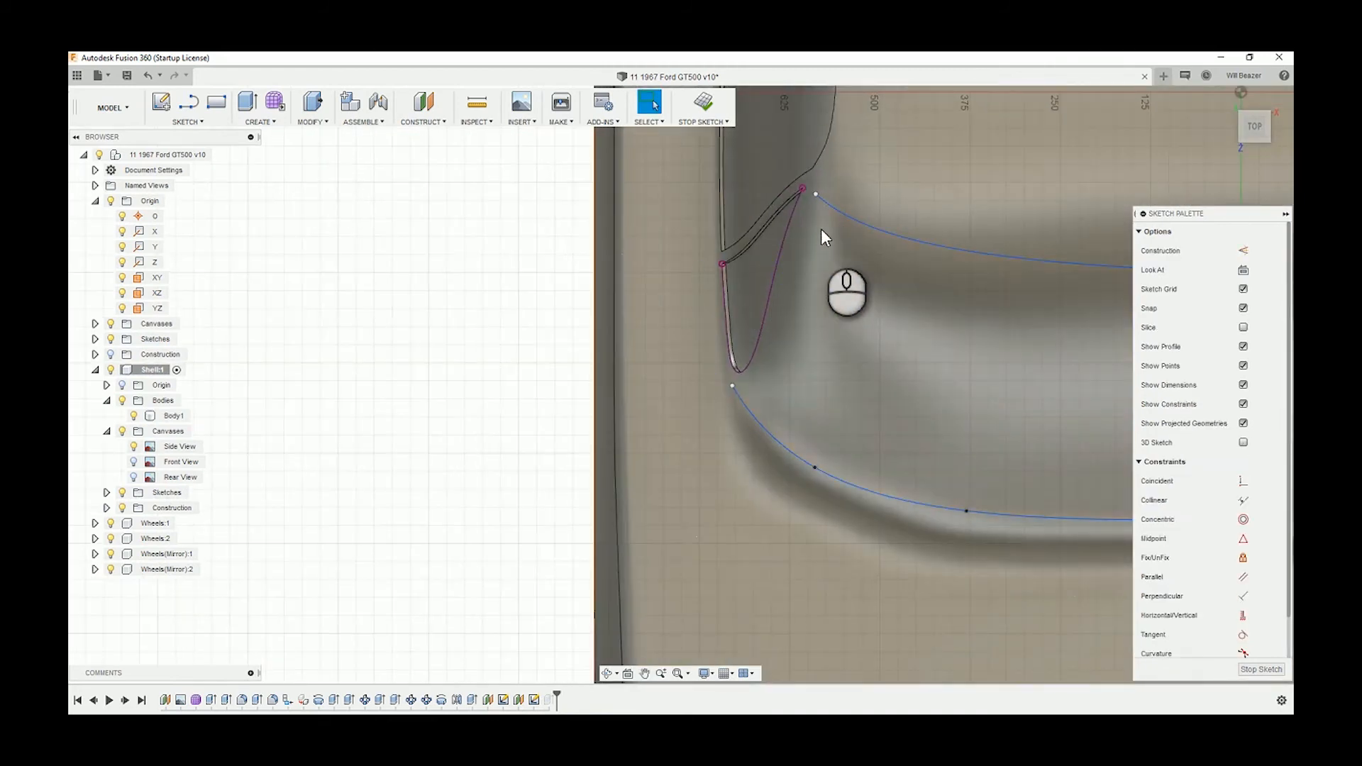
pyautogui.press('l')
pyautogui.click(836, 206)
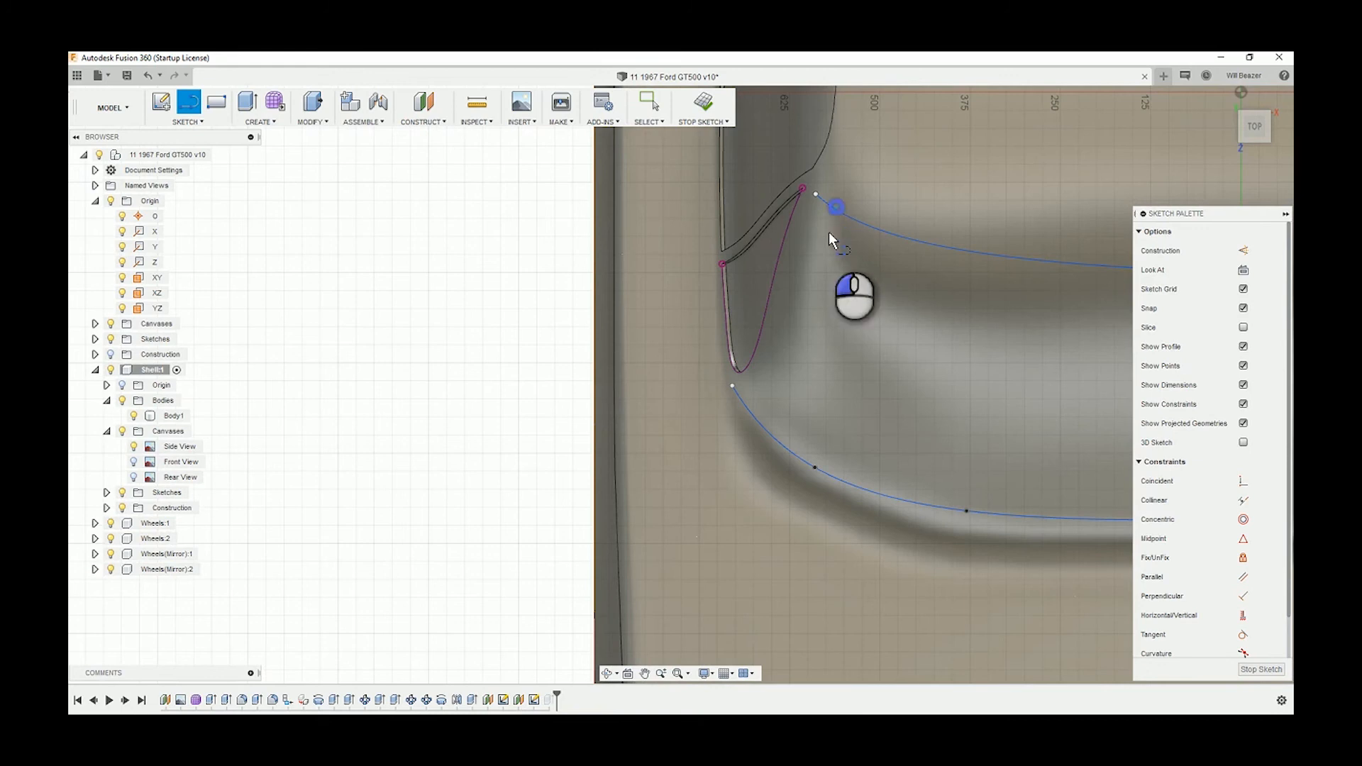
pyautogui.click(760, 424)
pyautogui.scroll(-2, 789, 198)
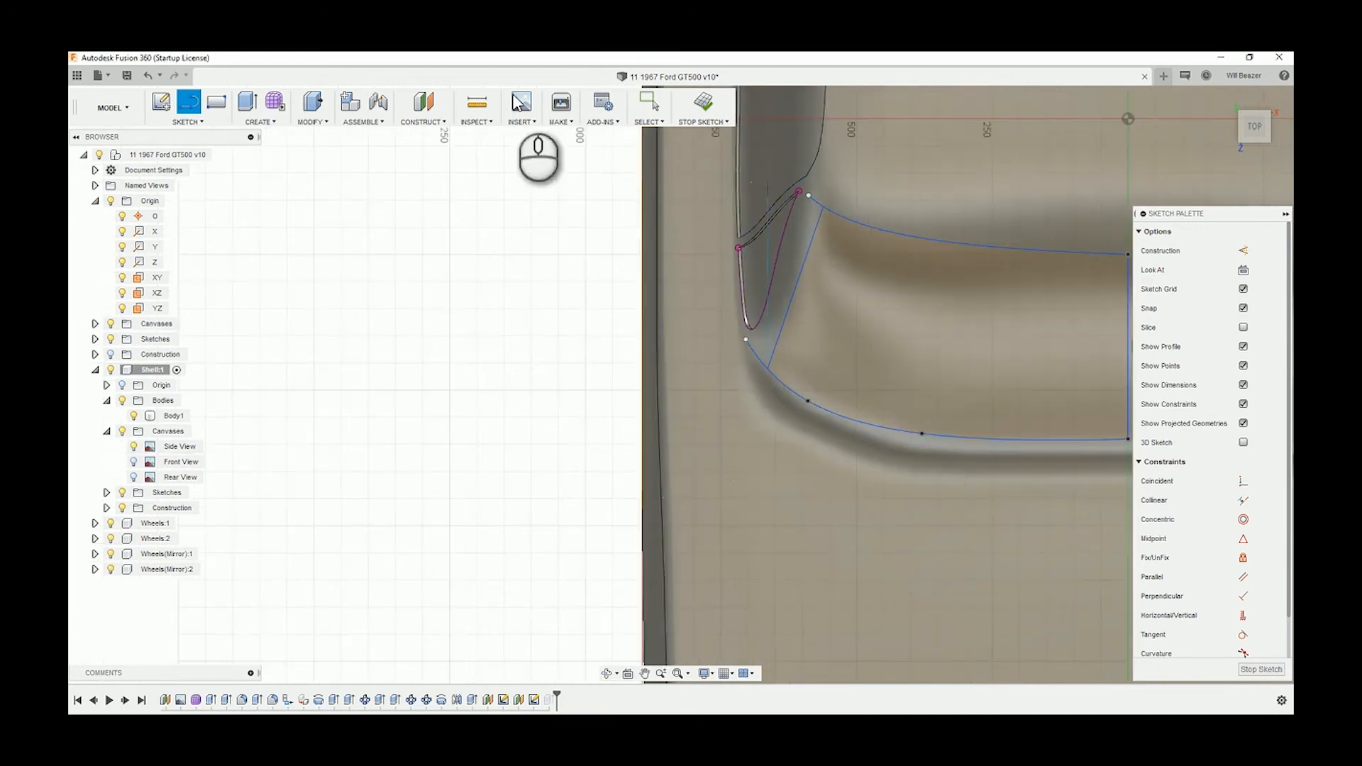
pyautogui.click(705, 103)
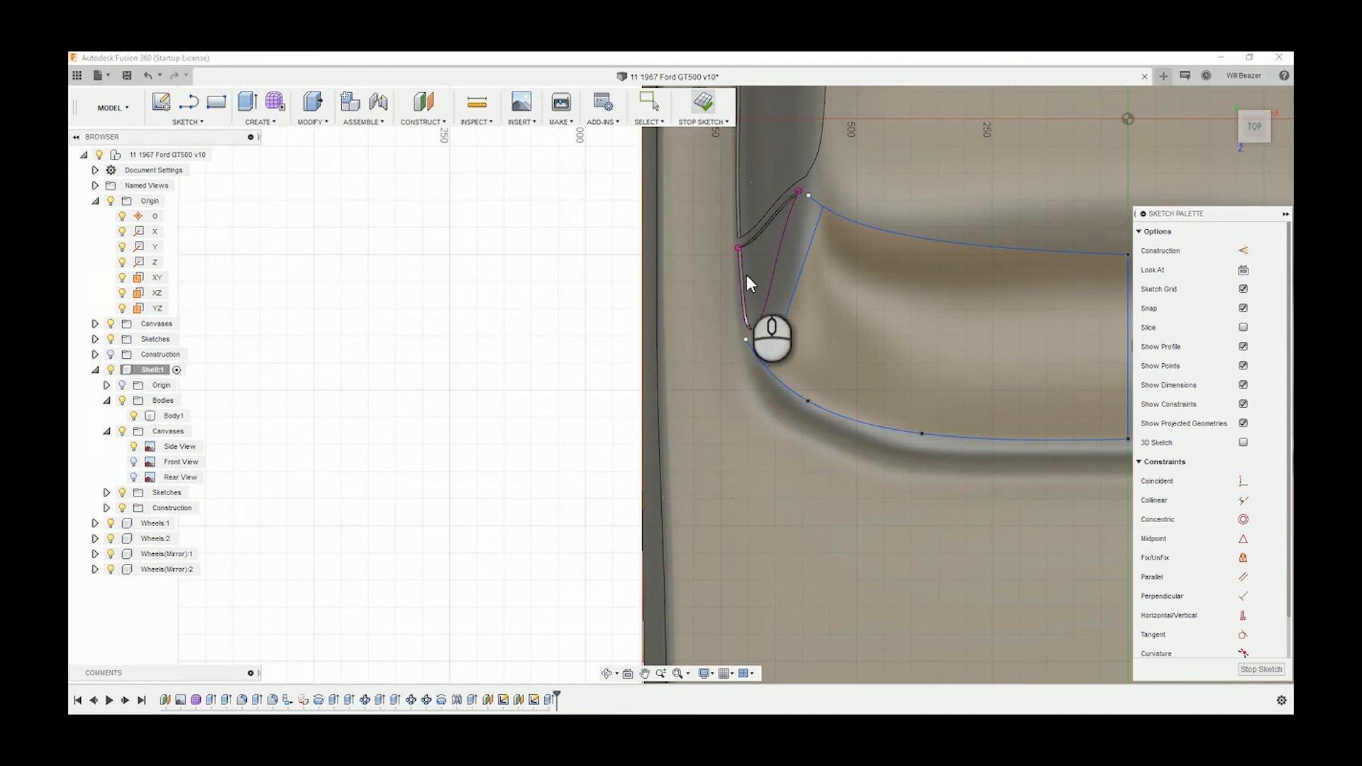
# - Delete the trial sketch Sketch4 with the design history rolled back and return the history marker to the end
pyautogui.moveTo(752, 284)
pyautogui.keyDown('shift'); pyautogui.mouseDown(button='middle')
pyautogui.moveTo(785, 286)
pyautogui.moveTo(829, 262)
pyautogui.moveTo(880, 277)
pyautogui.mouseUp(button='middle'); pyautogui.keyUp('shift')
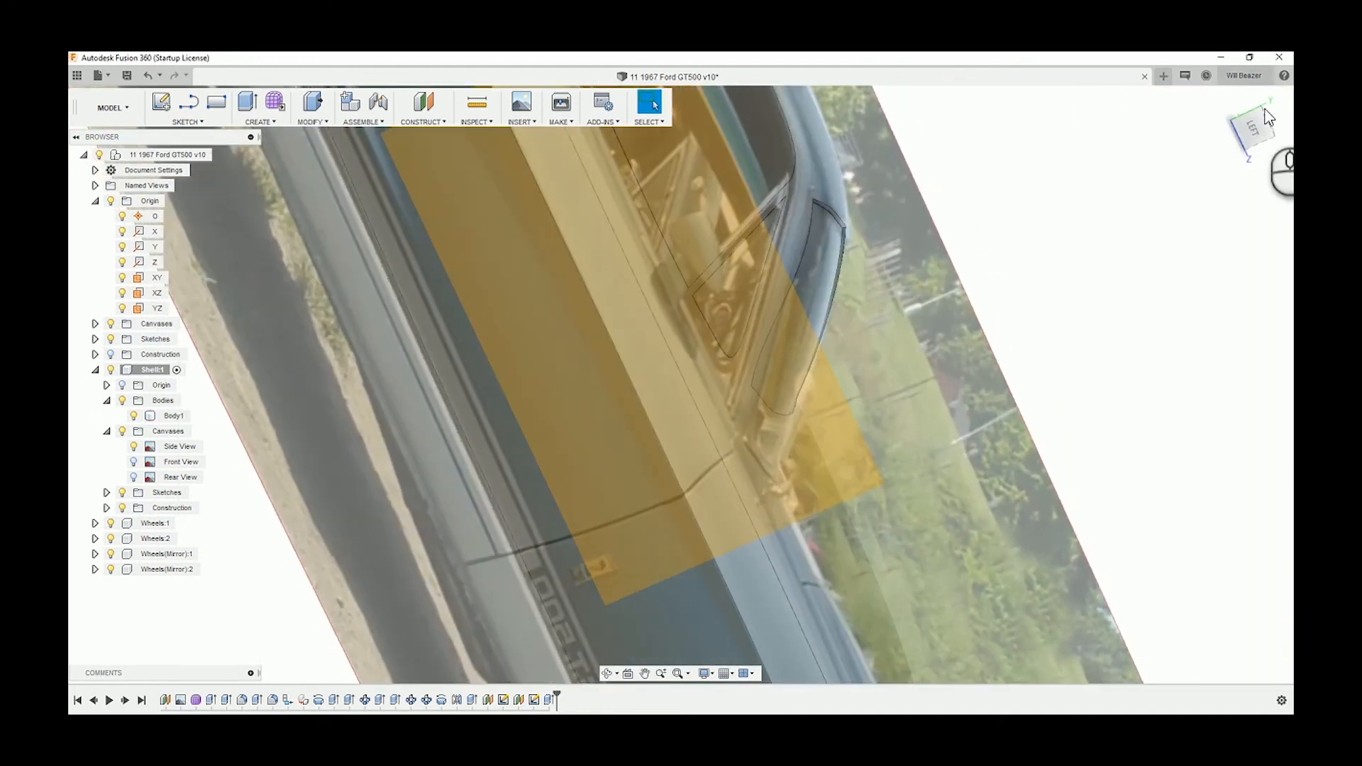
pyautogui.click(1253, 126)
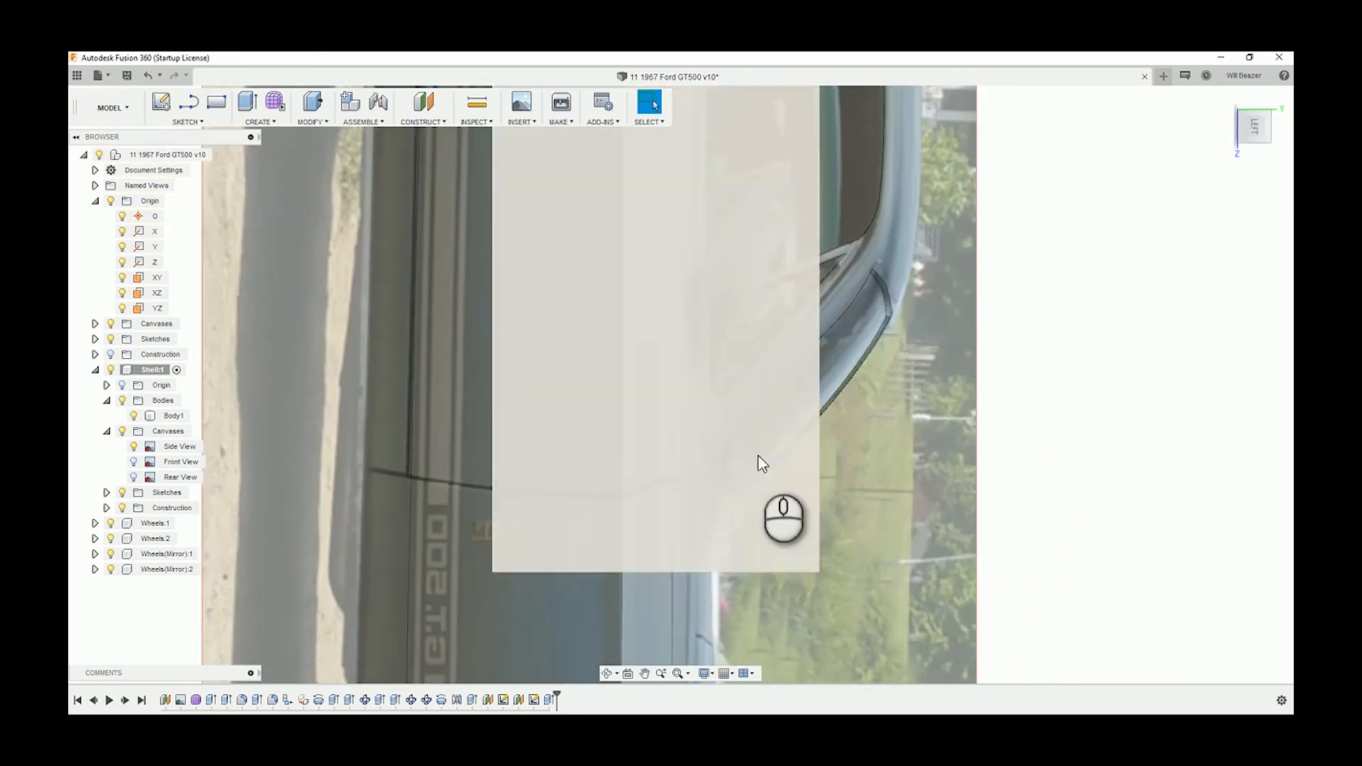
pyautogui.scroll(-4, 894, 310)
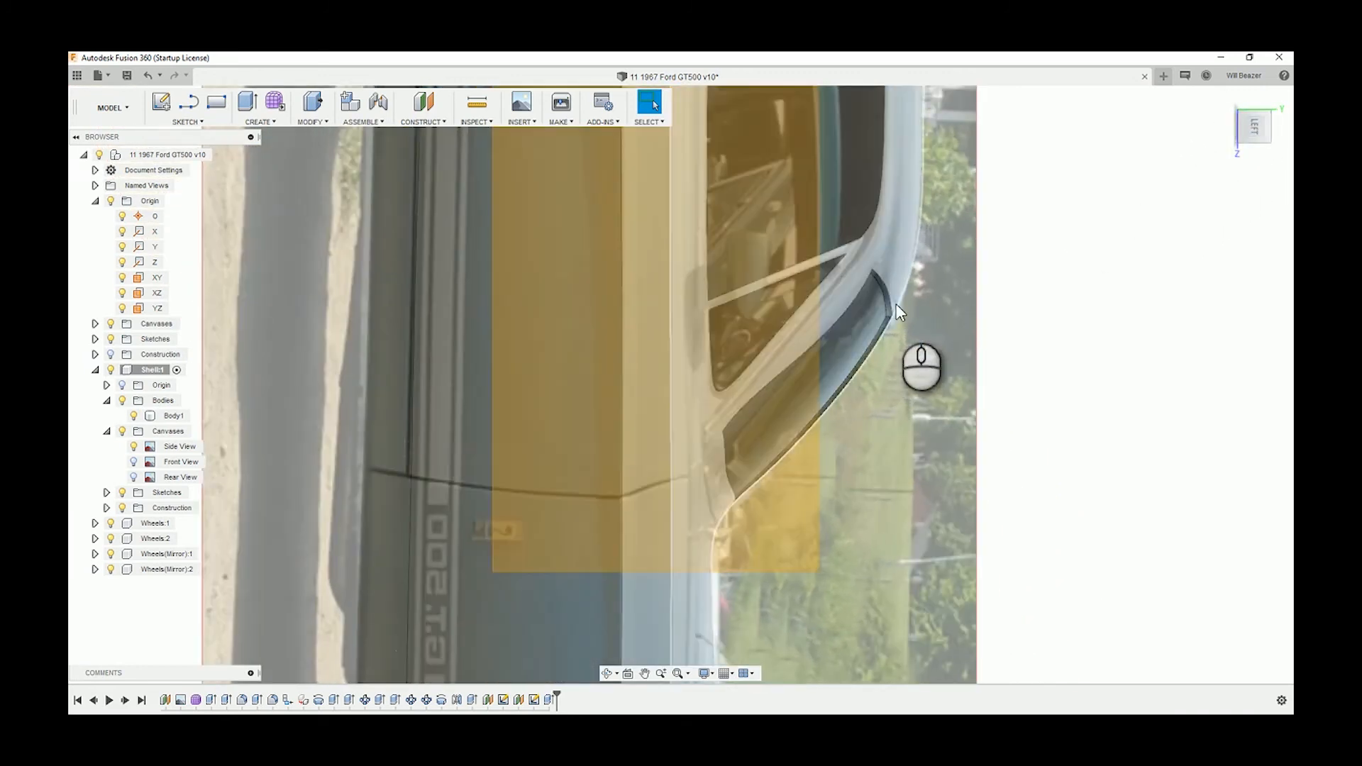
pyautogui.keyDown('shift'); pyautogui.moveTo(1083, 332); pyautogui.dragTo(1035, 212, button='middle'); pyautogui.keyUp('shift')
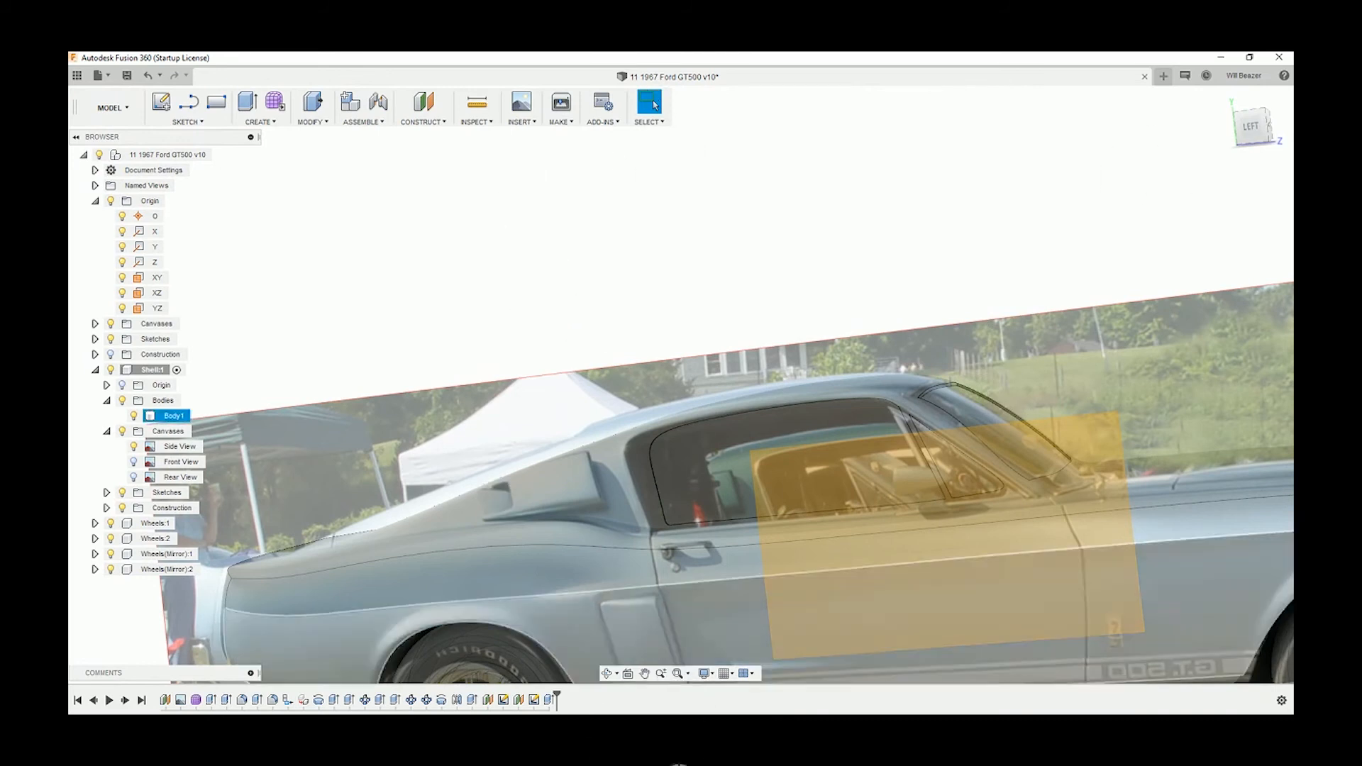
pyautogui.moveTo(558, 701); pyautogui.dragTo(525, 699)
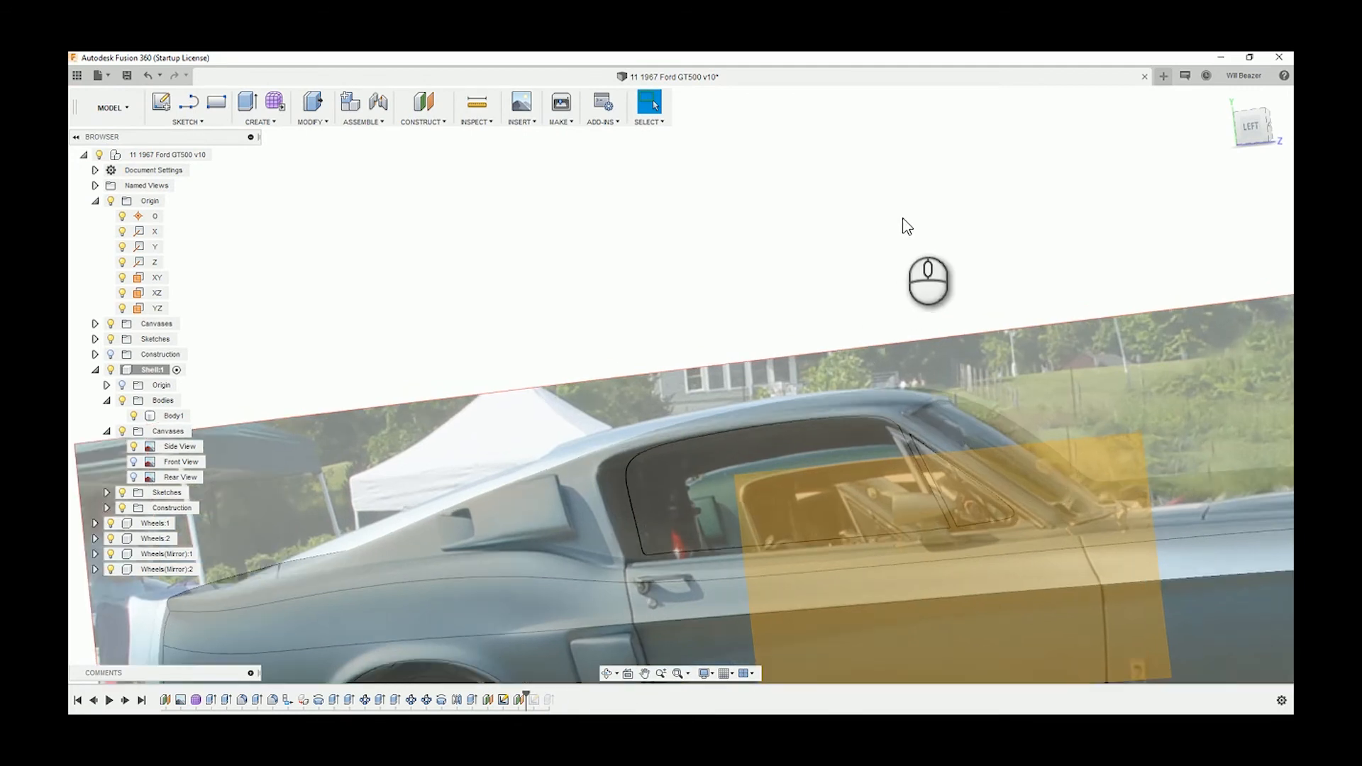
pyautogui.click(1253, 132)
pyautogui.moveTo(525, 699); pyautogui.dragTo(540, 700)
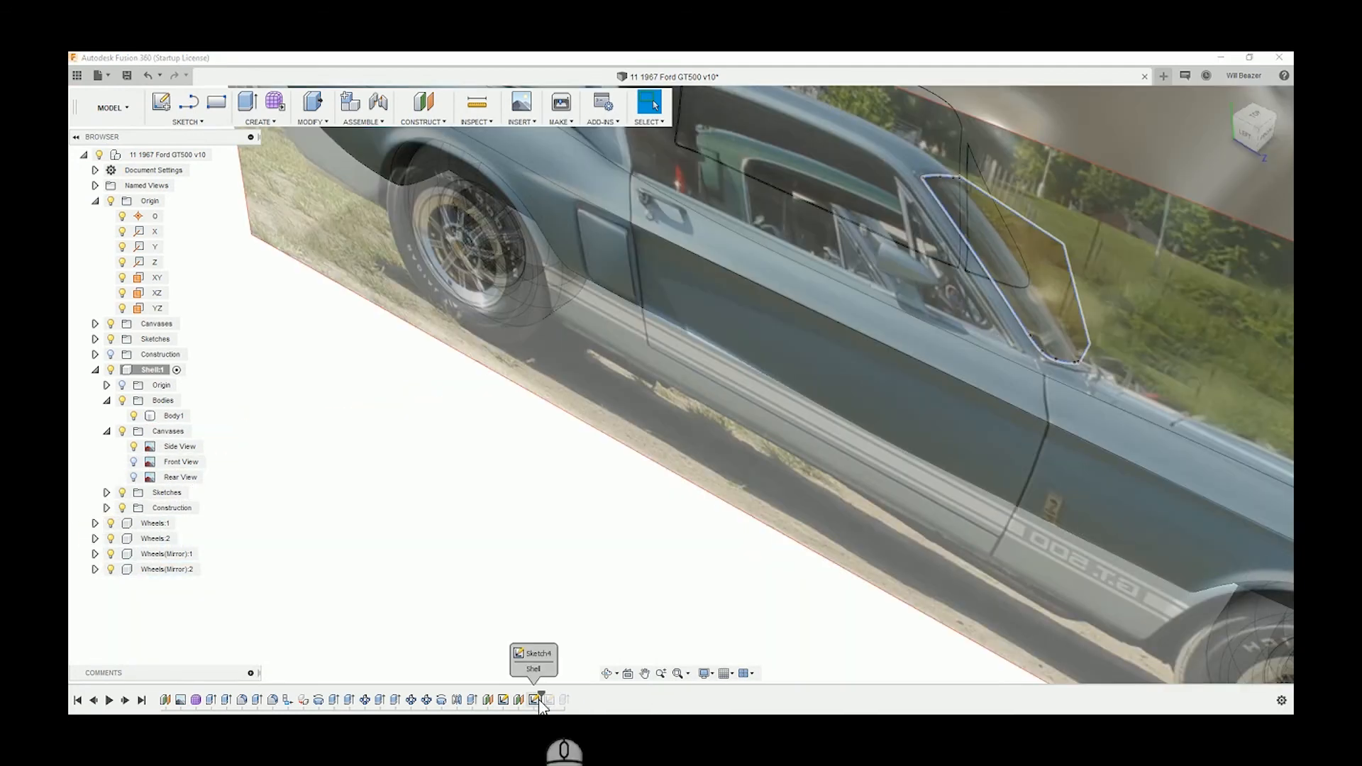
pyautogui.rightClick(536, 700)
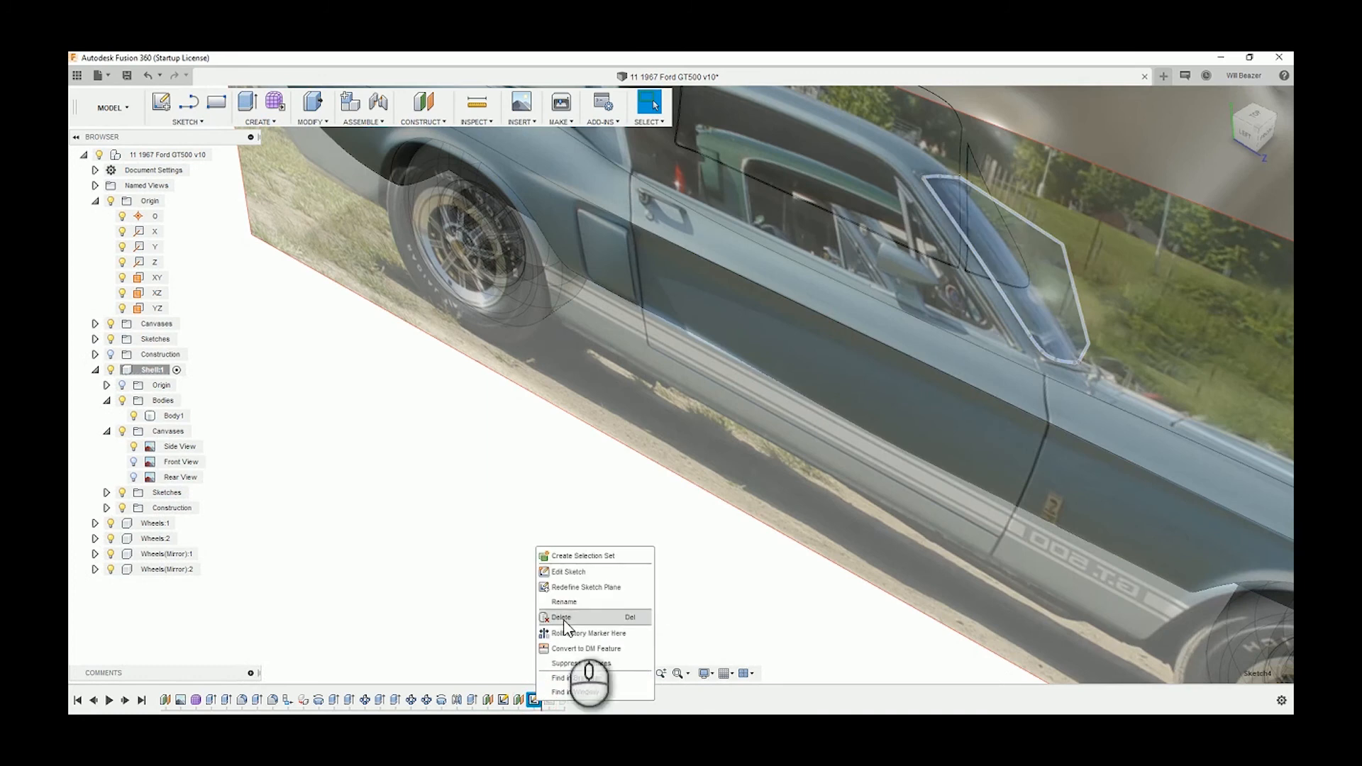
pyautogui.click(562, 619)
pyautogui.moveTo(526, 693); pyautogui.dragTo(557, 700)
# - Examine the windshield outline in the top-view sketch and on the body against the side-view reference photo
pyautogui.moveTo(840, 461)
pyautogui.keyDown('shift'); pyautogui.mouseDown(button='middle')
pyautogui.moveTo(981, 381)
pyautogui.moveTo(1052, 262)
pyautogui.moveTo(990, 244)
pyautogui.moveTo(945, 278)
pyautogui.moveTo(980, 277)
pyautogui.moveTo(1046, 227)
pyautogui.moveTo(991, 267)
pyautogui.moveTo(985, 302)
pyautogui.mouseUp(button='middle'); pyautogui.keyUp('shift')
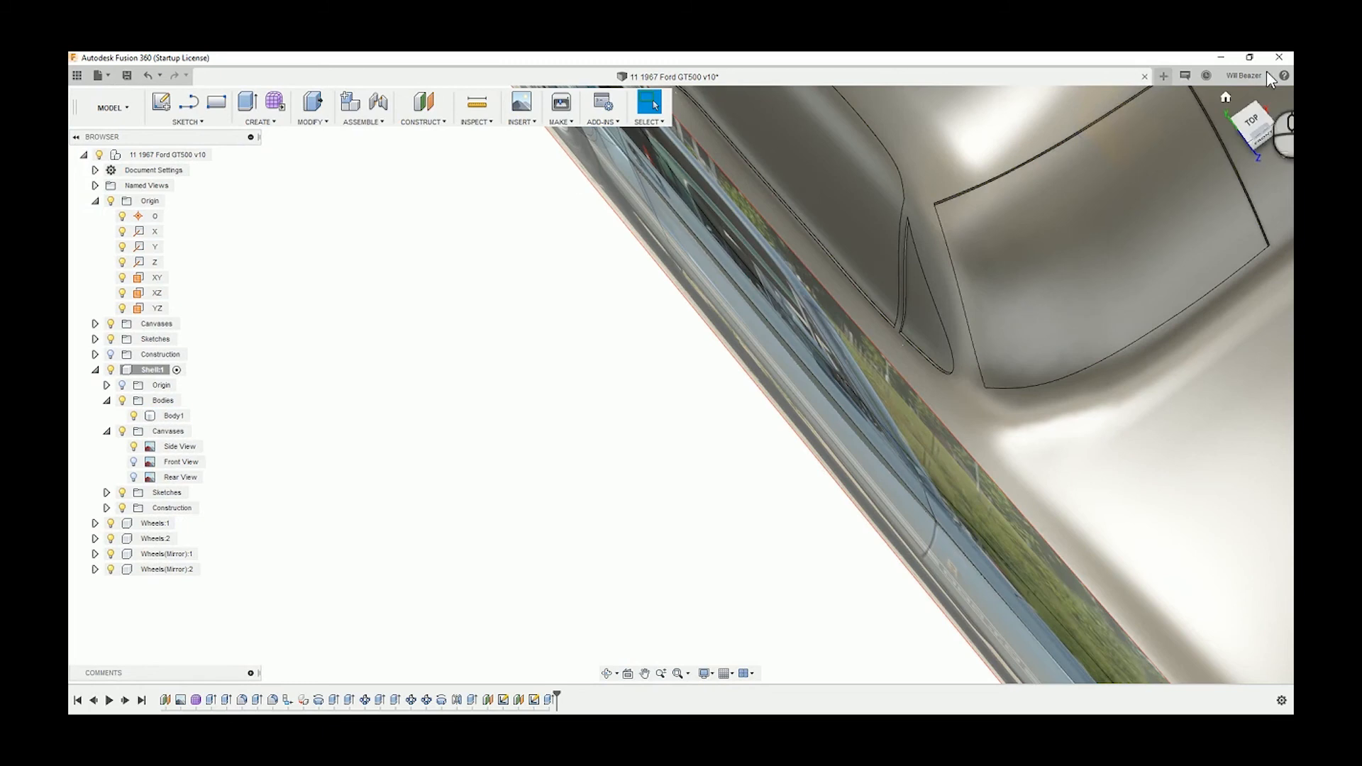
pyautogui.rightClick(532, 701)
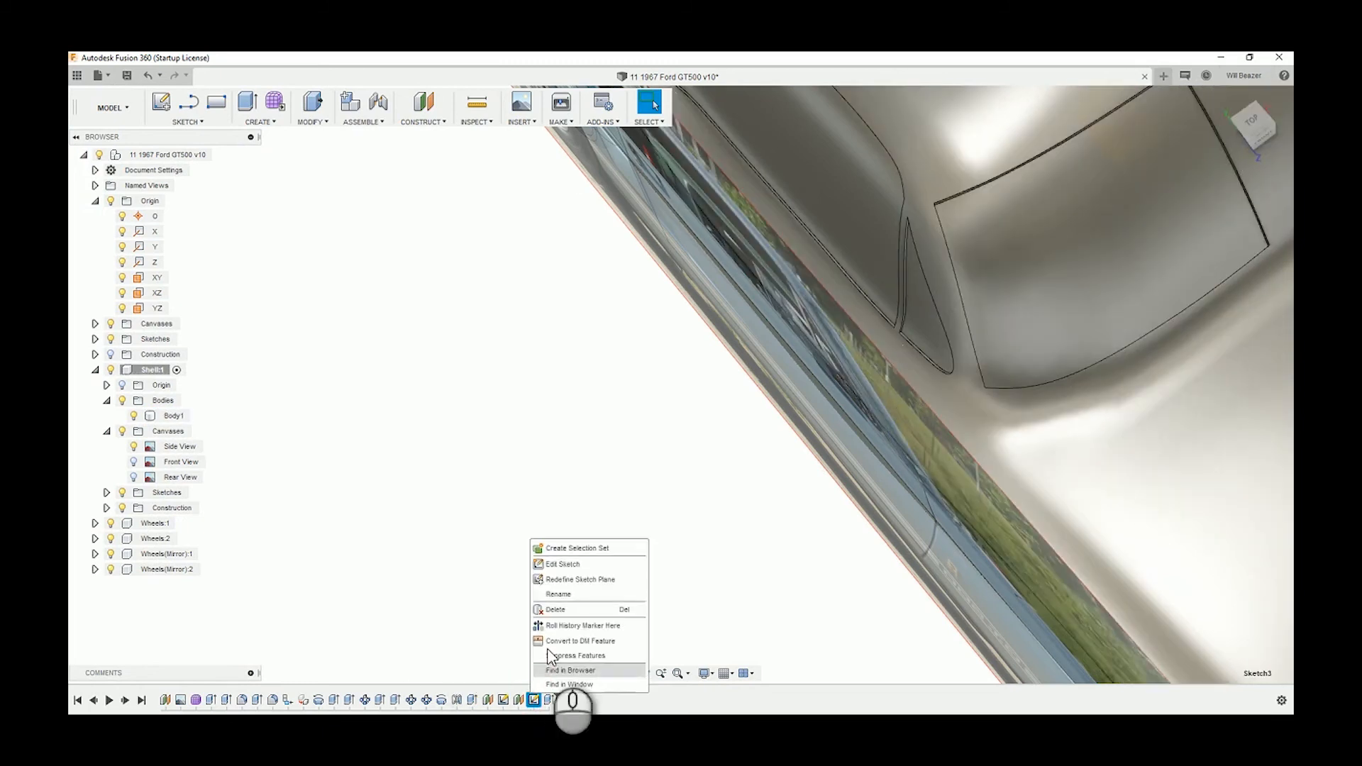
pyautogui.click(571, 565)
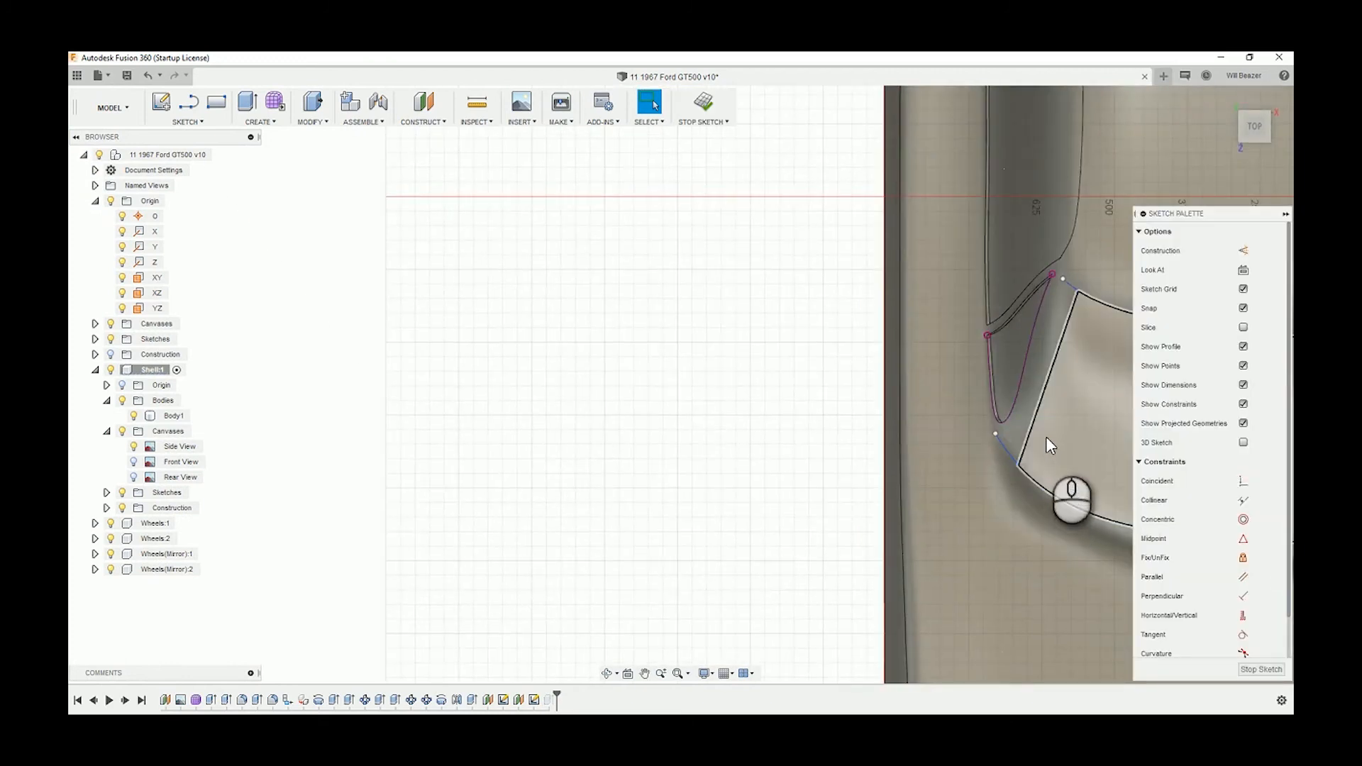
pyautogui.moveTo(1047, 446); pyautogui.dragTo(857, 438, button='middle')
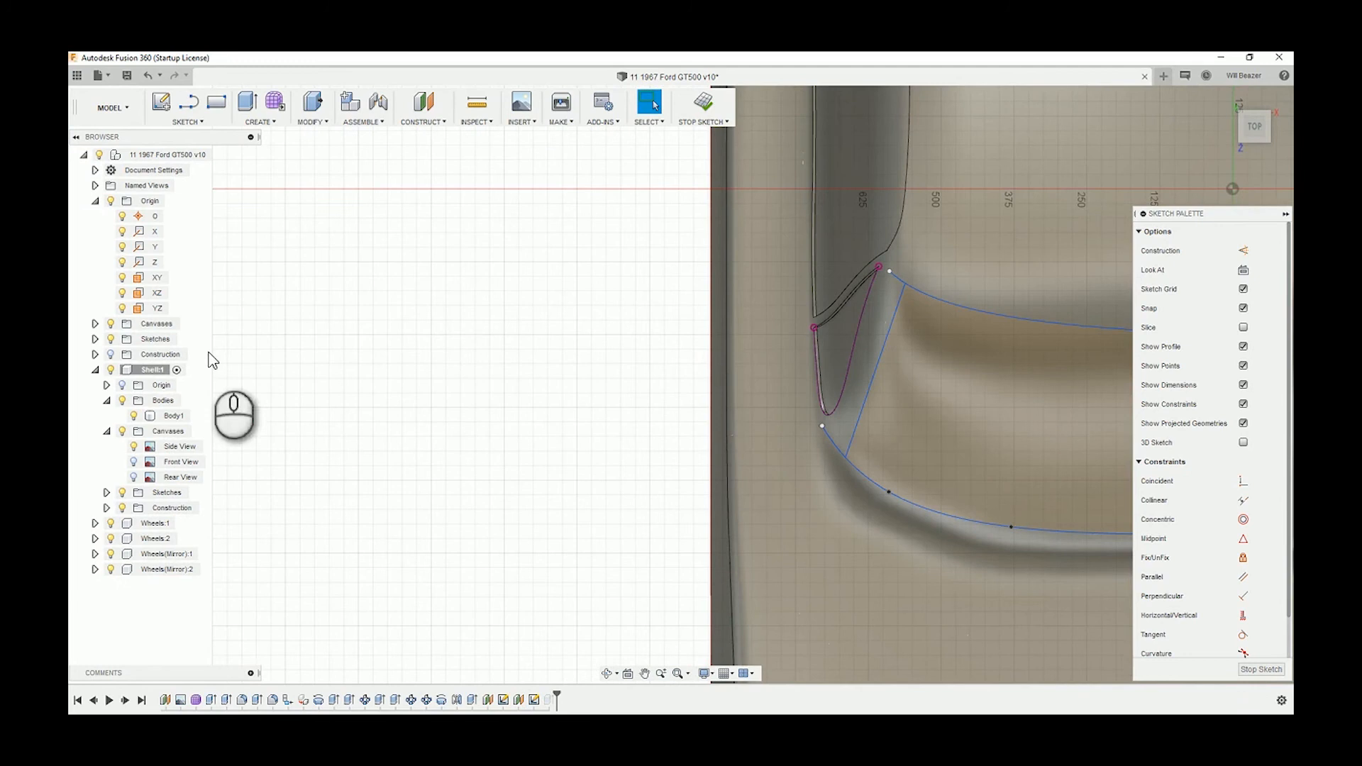
pyautogui.keyDown('shift'); pyautogui.moveTo(422, 399); pyautogui.dragTo(635, 337, button='middle'); pyautogui.keyUp('shift')
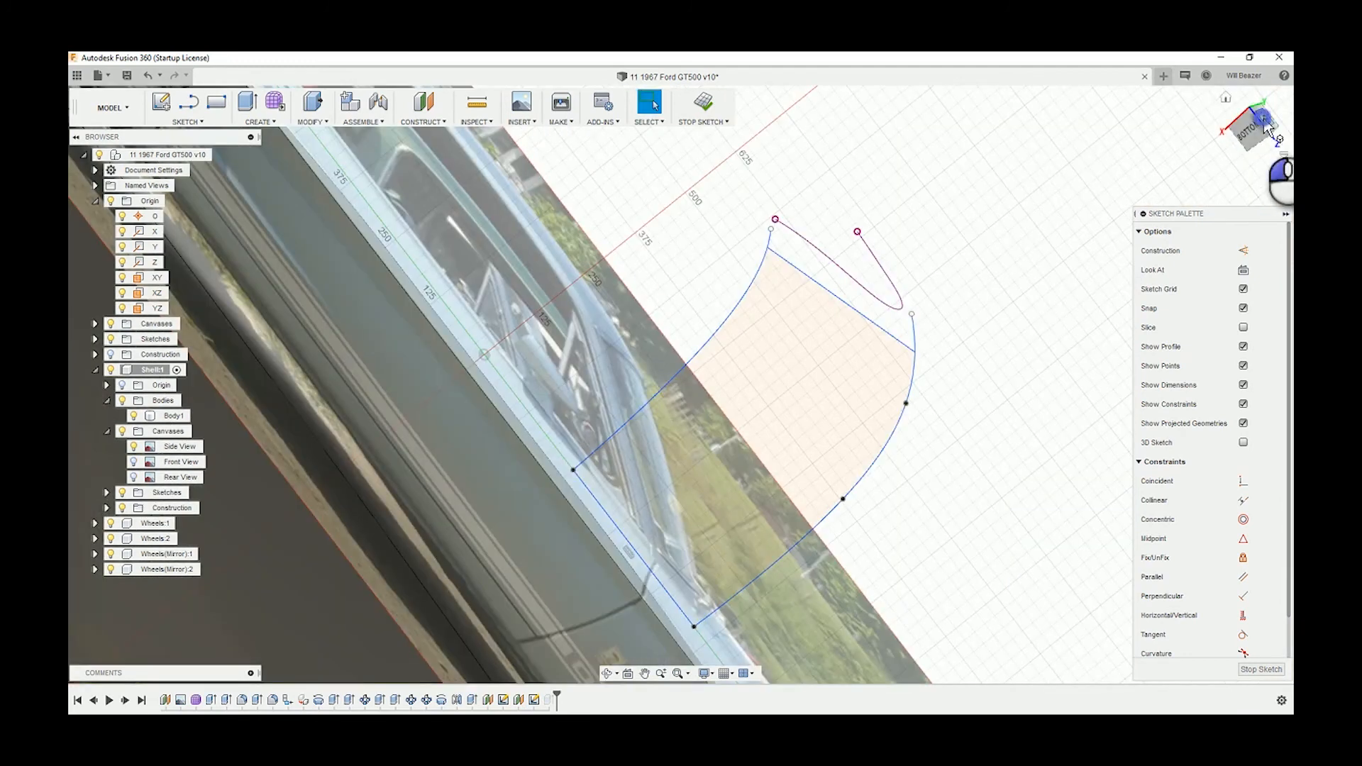
pyautogui.click(1267, 130)
pyautogui.click(667, 378)
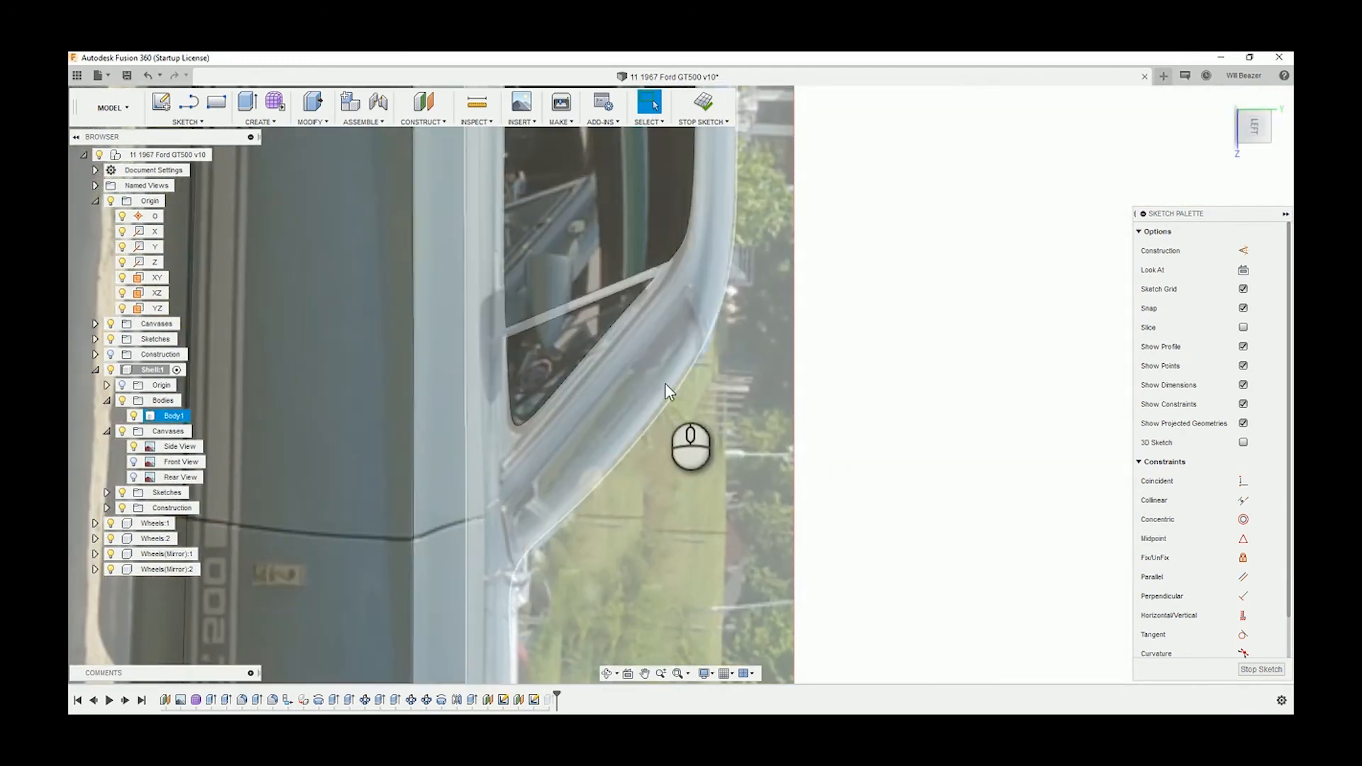
pyautogui.click(703, 104)
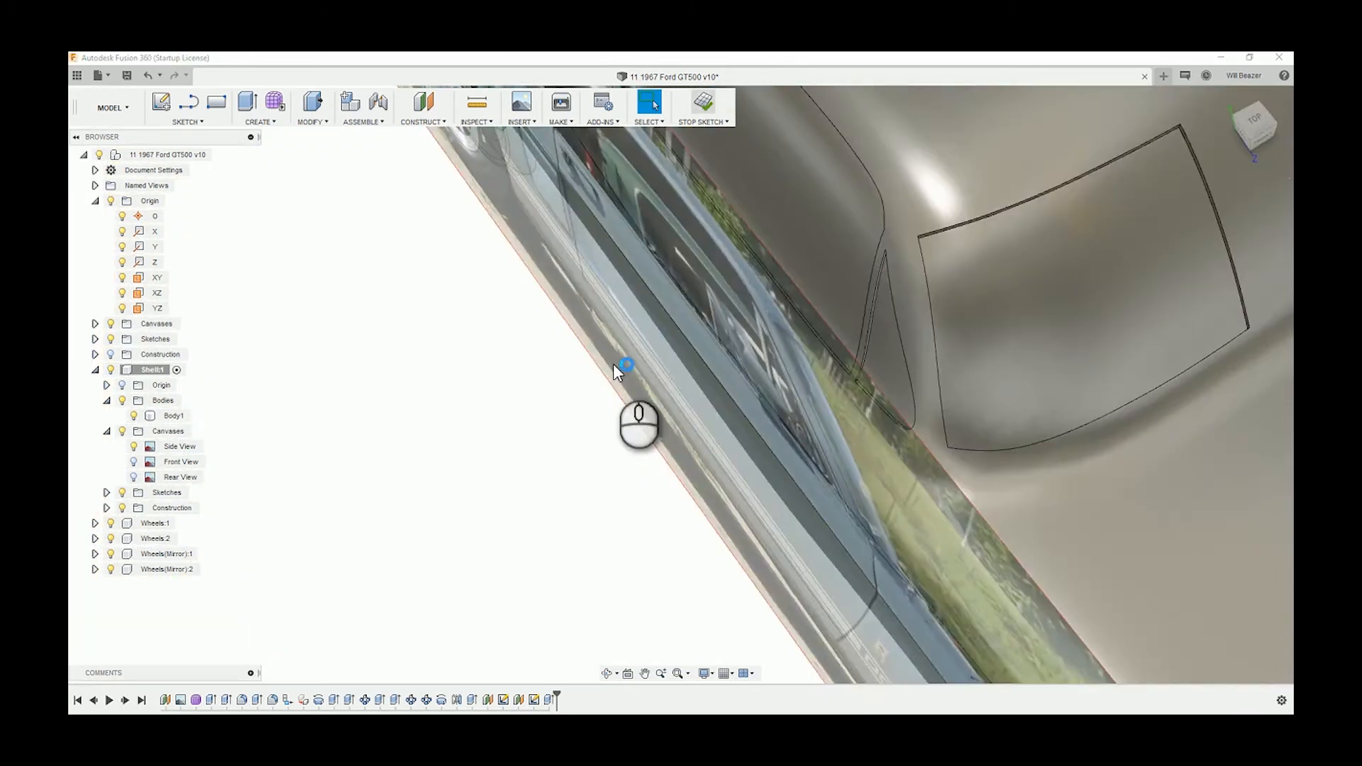
pyautogui.keyDown('shift'); pyautogui.moveTo(1032, 285); pyautogui.dragTo(1081, 258, button='middle'); pyautogui.keyUp('shift')
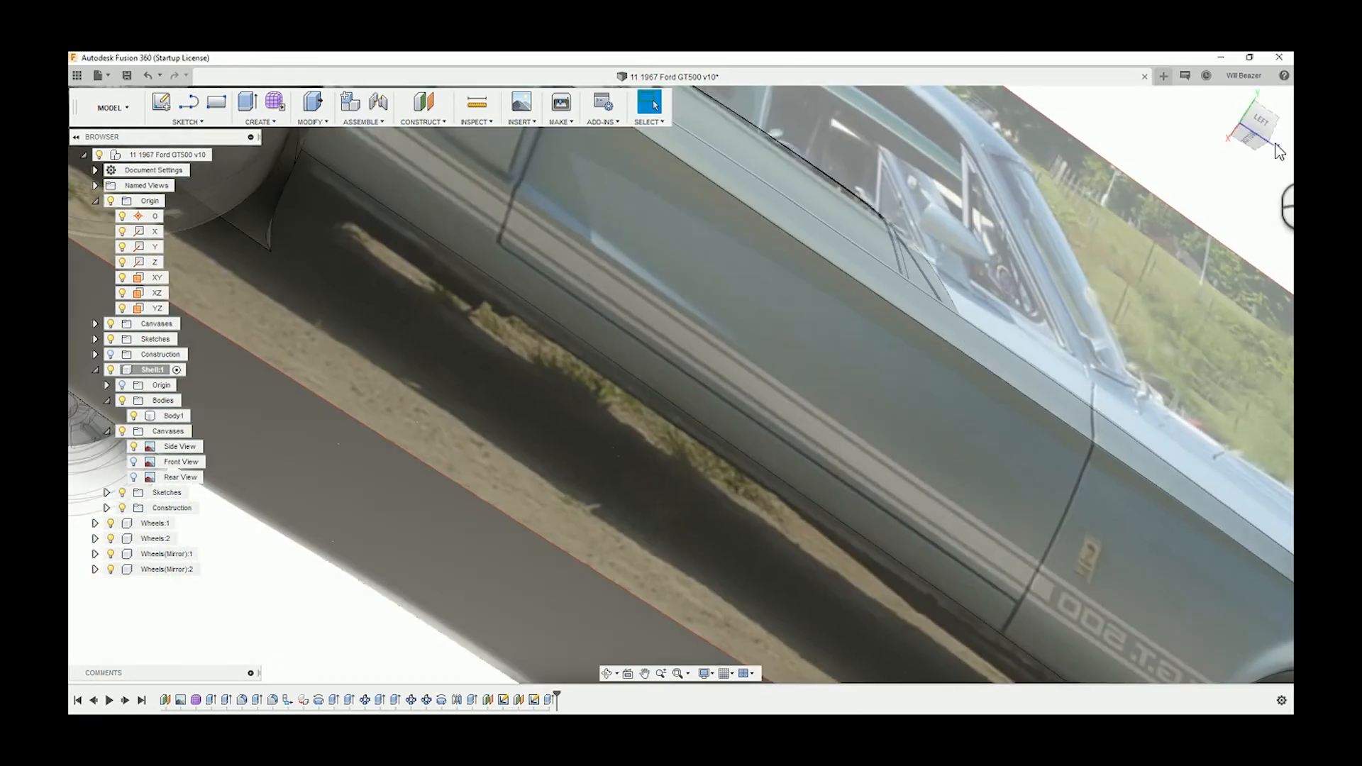
pyautogui.click(1270, 138)
pyautogui.moveTo(979, 257); pyautogui.dragTo(768, 489, button='middle')
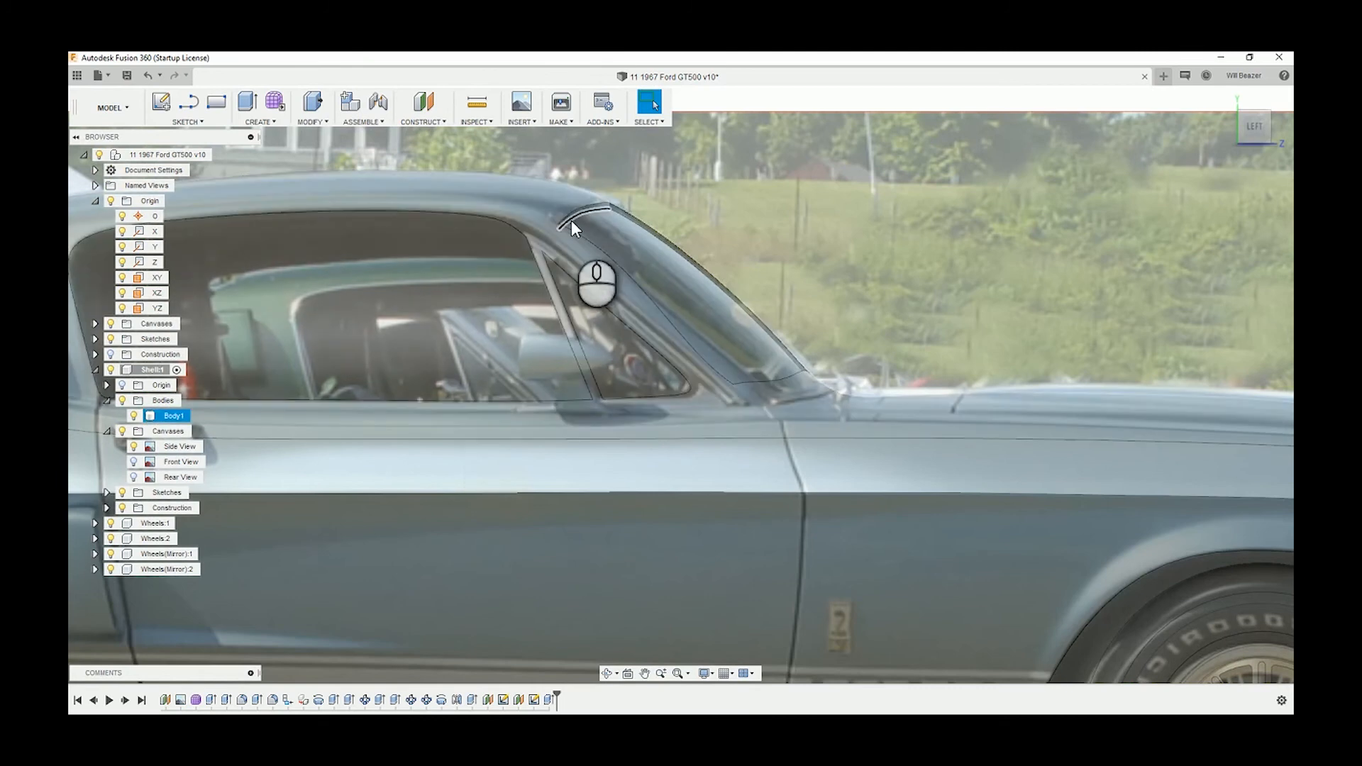
# - In the top-view windshield sketch, draw a four-point fit-point spline from the lower curve to the upper end of the straight pillar line
pyautogui.rightClick(535, 700)
pyautogui.click(575, 576)
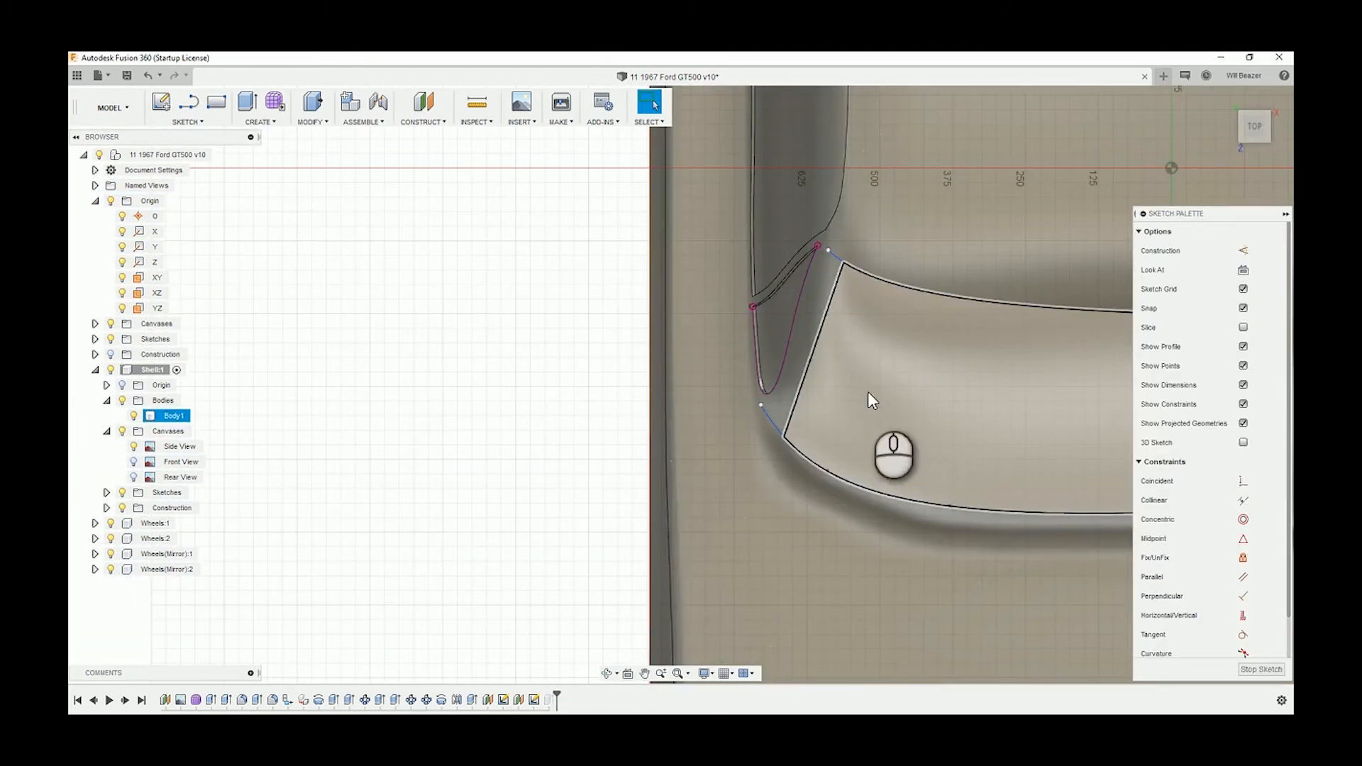
pyautogui.click(187, 121)
pyautogui.moveTo(215, 262)
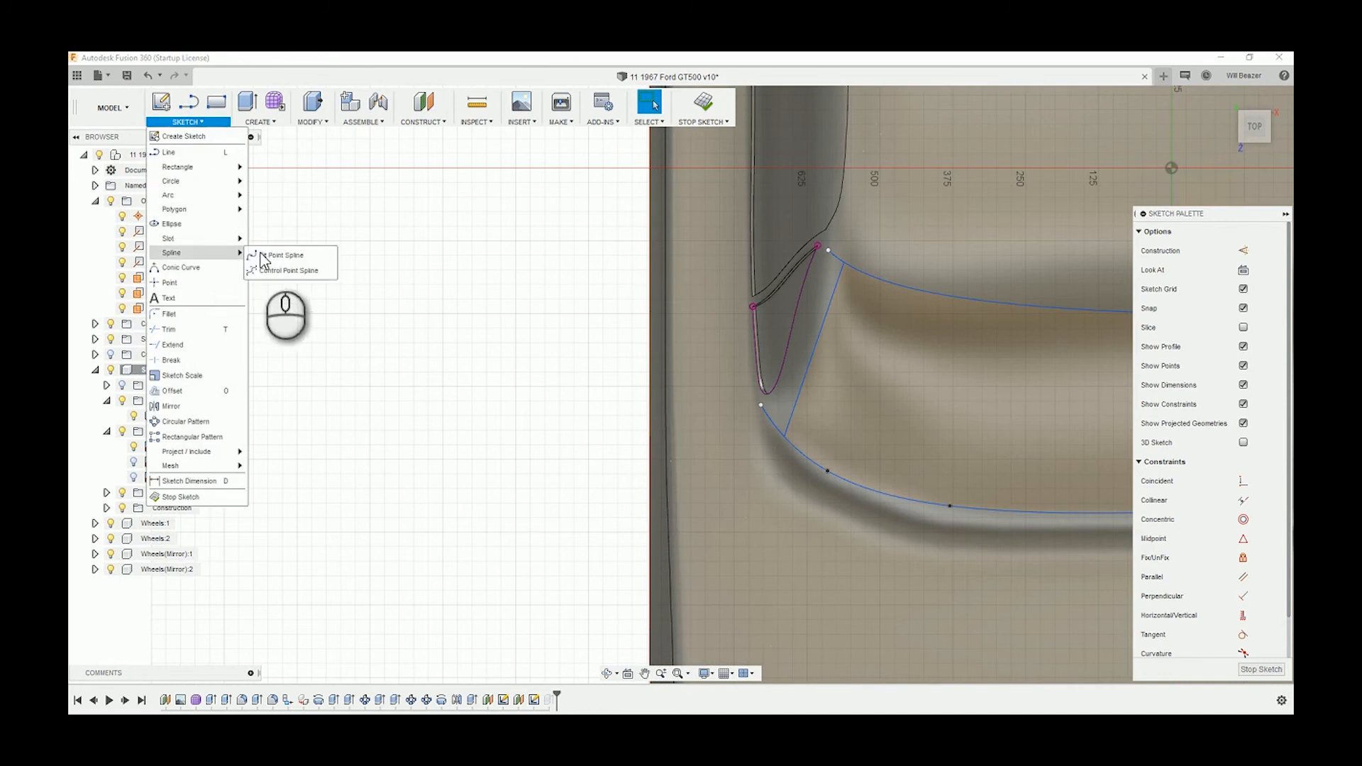
pyautogui.click(266, 257)
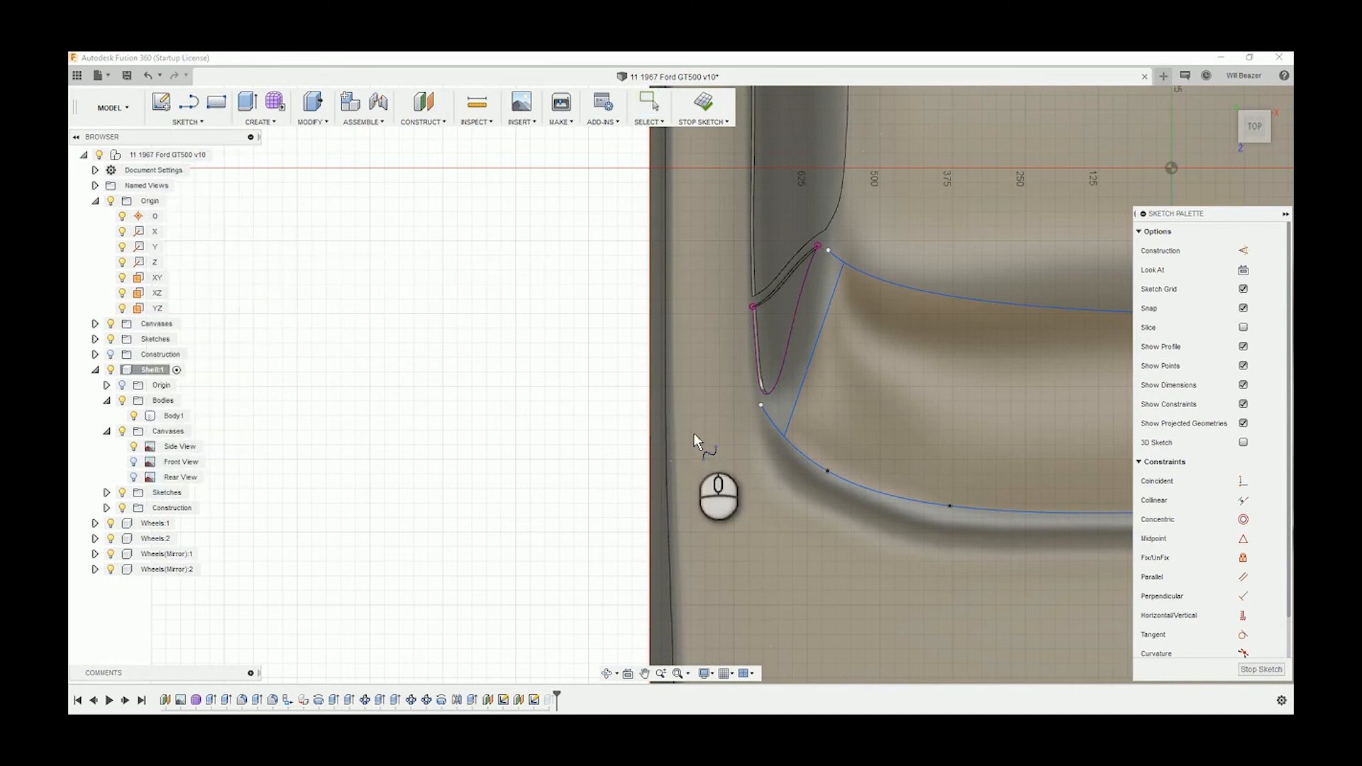
pyautogui.click(813, 460)
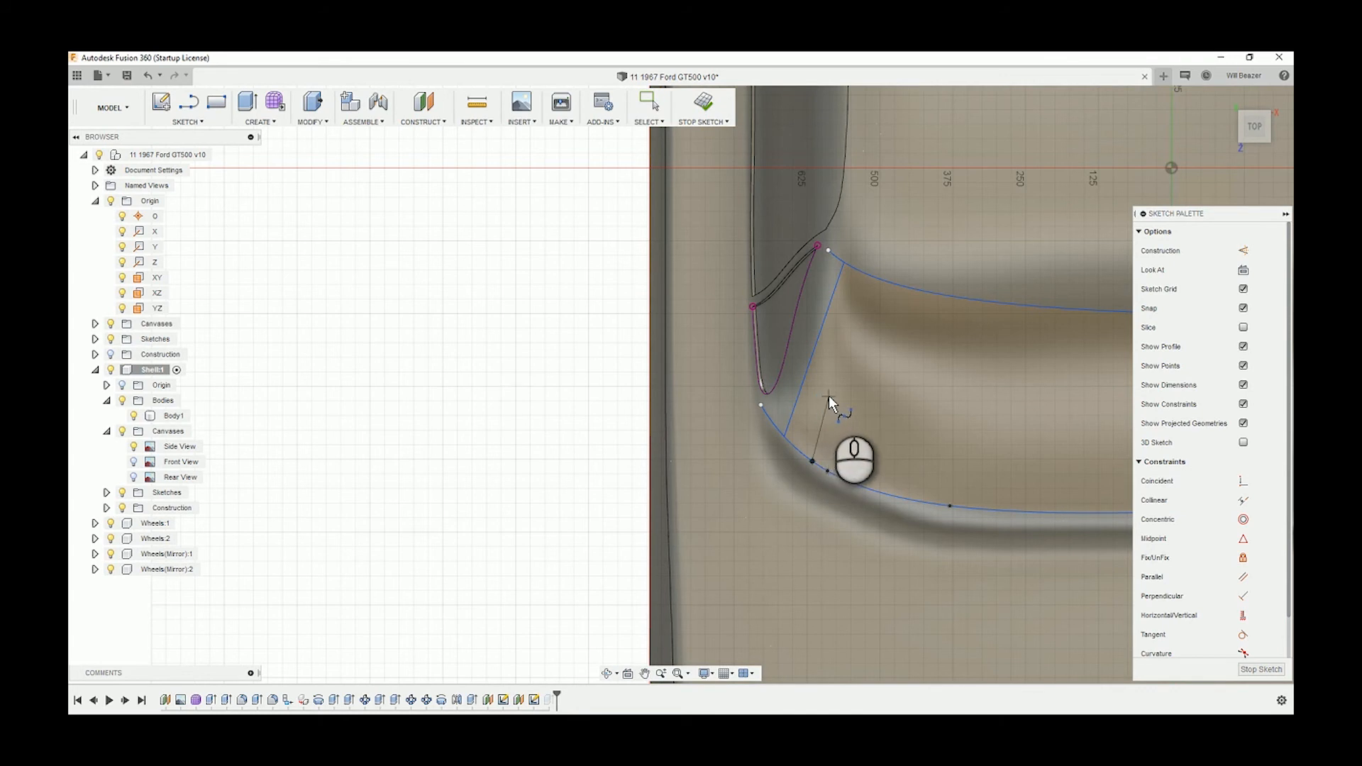
pyautogui.click(829, 395)
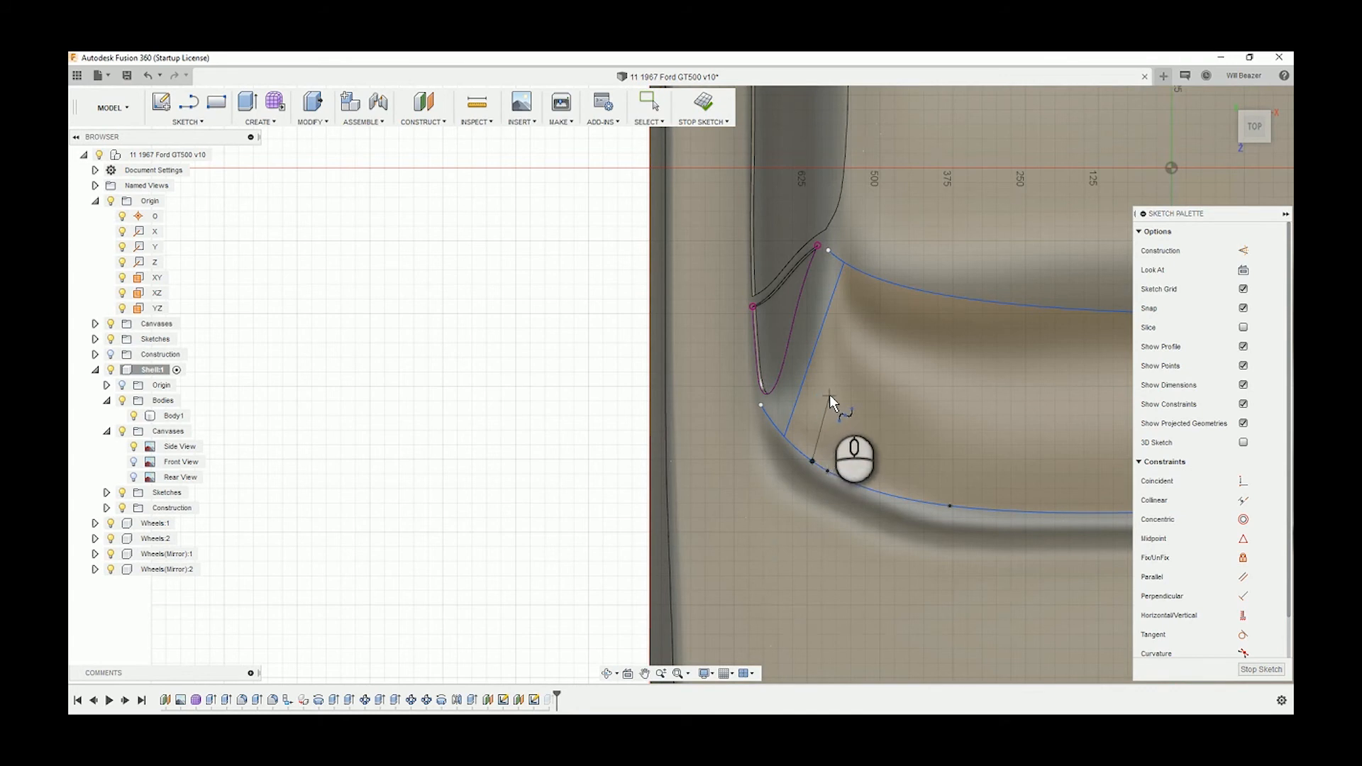
pyautogui.click(833, 331)
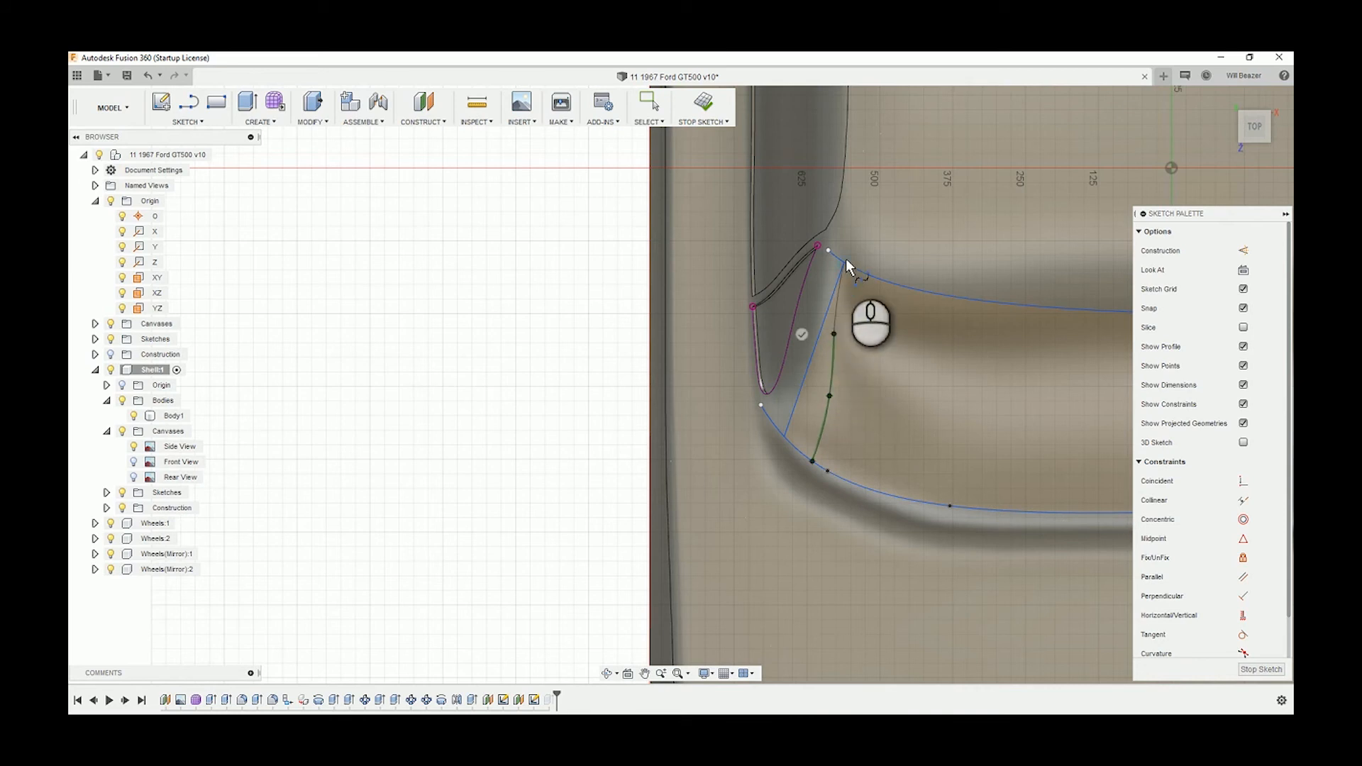
pyautogui.click(844, 263)
pyautogui.click(875, 269)
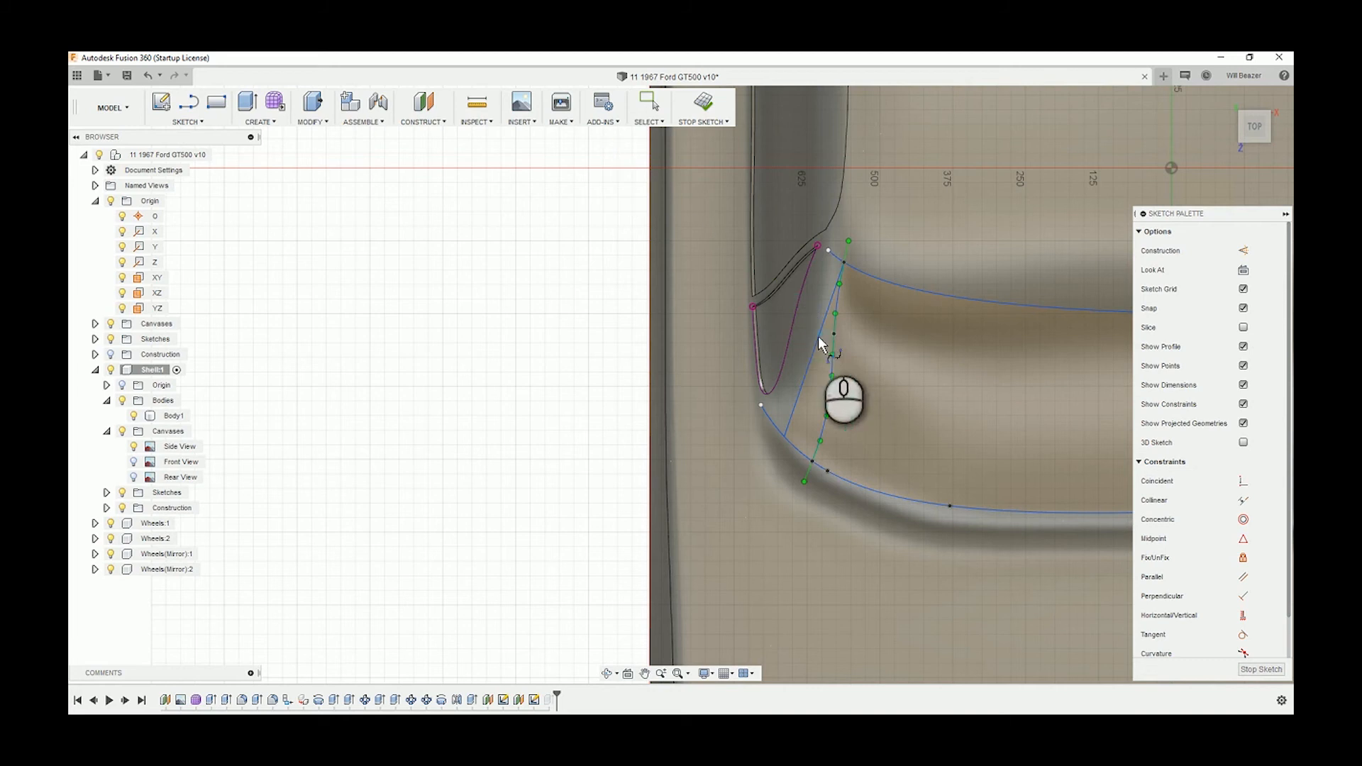
# - Delete the straight pillar line beside the new spline, finish the sketch and check the windshield shape on the body
pyautogui.click(649, 103)
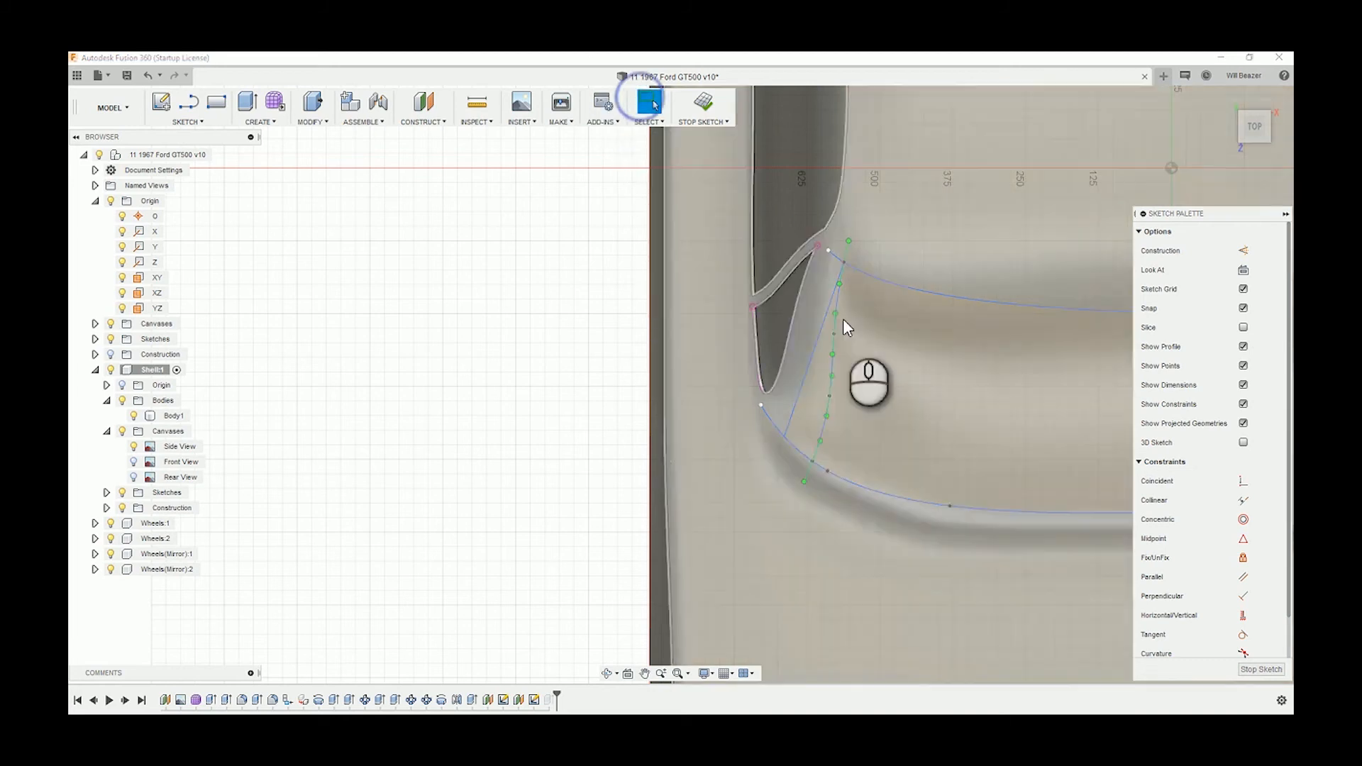
pyautogui.click(812, 342)
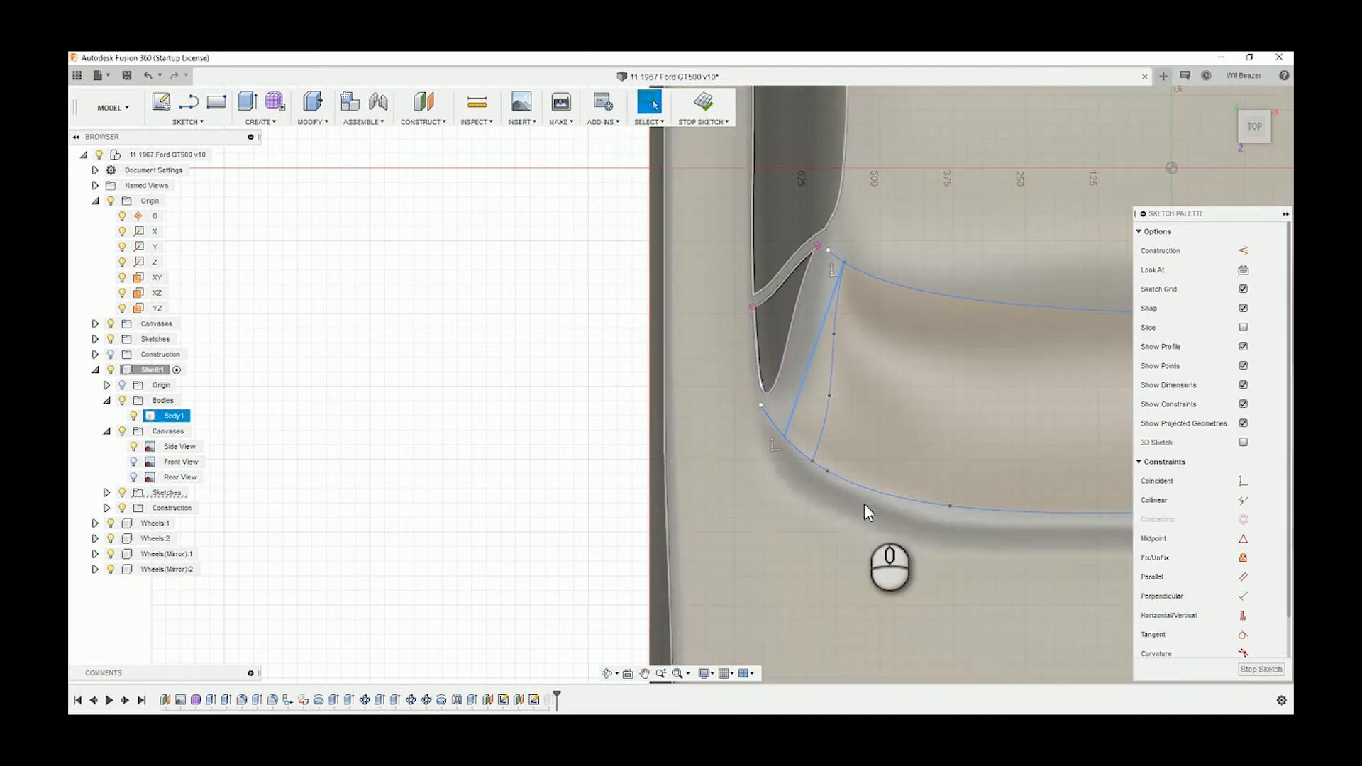
pyautogui.press('Delete')
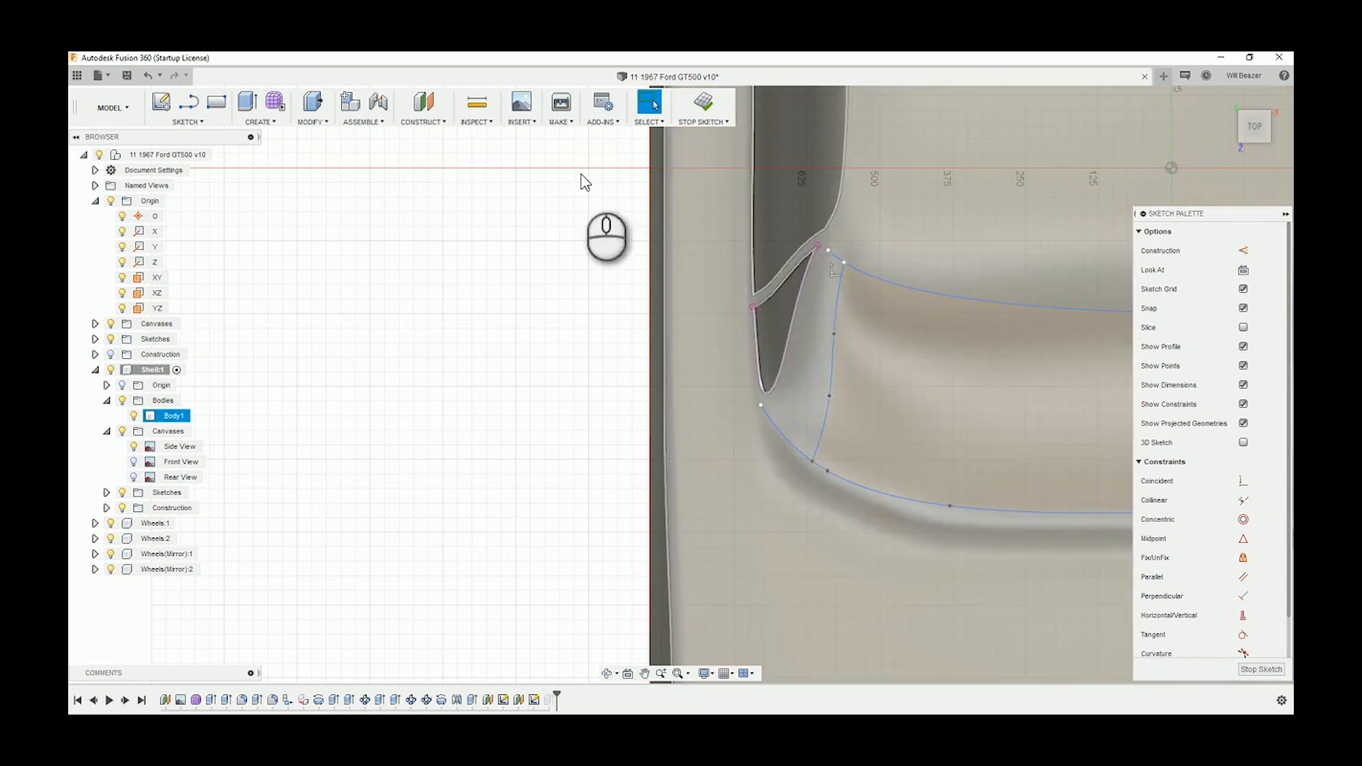
pyautogui.click(710, 107)
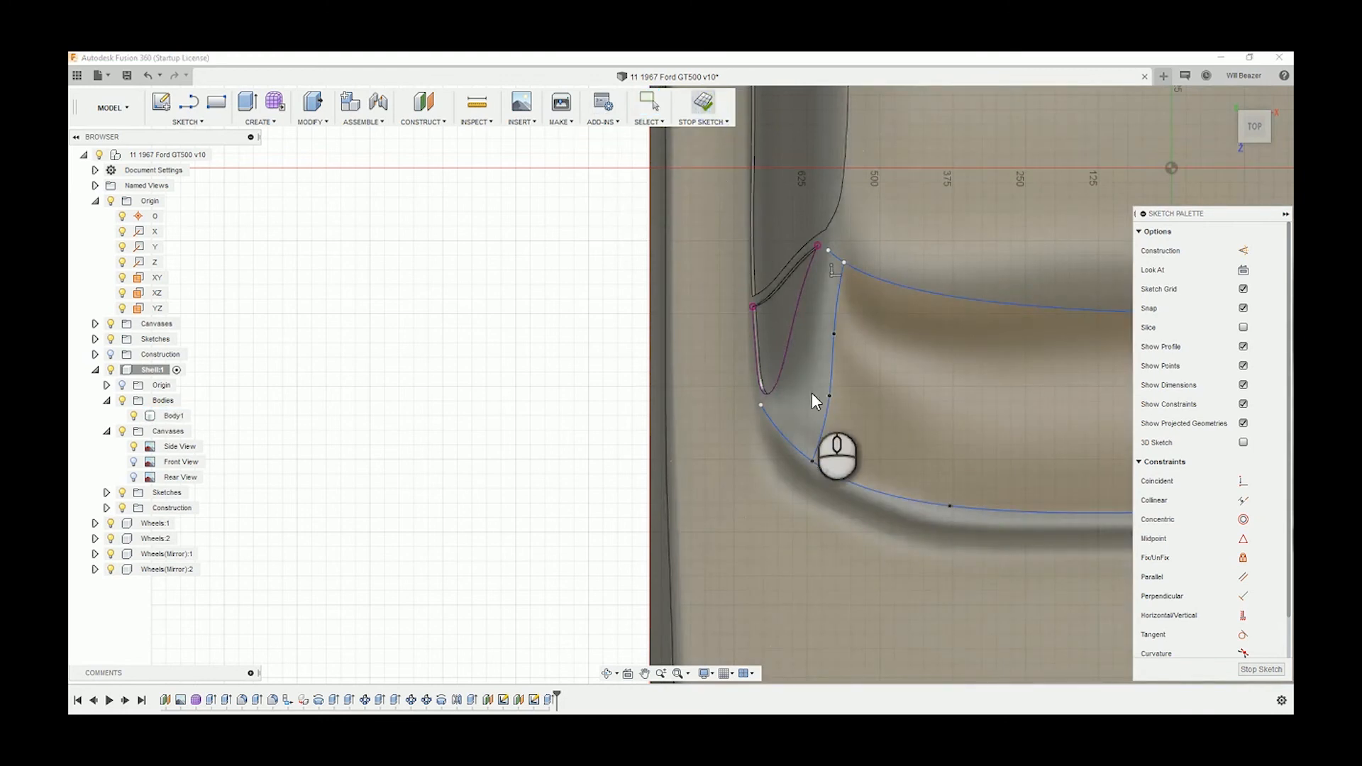
pyautogui.moveTo(818, 402)
pyautogui.keyDown('shift'); pyautogui.mouseDown(button='middle')
pyautogui.moveTo(885, 404)
pyautogui.moveTo(919, 381)
pyautogui.moveTo(967, 377)
pyautogui.moveTo(982, 389)
pyautogui.moveTo(979, 401)
pyautogui.moveTo(876, 411)
pyautogui.mouseUp(button='middle'); pyautogui.keyUp('shift')
pyautogui.press('Escape')
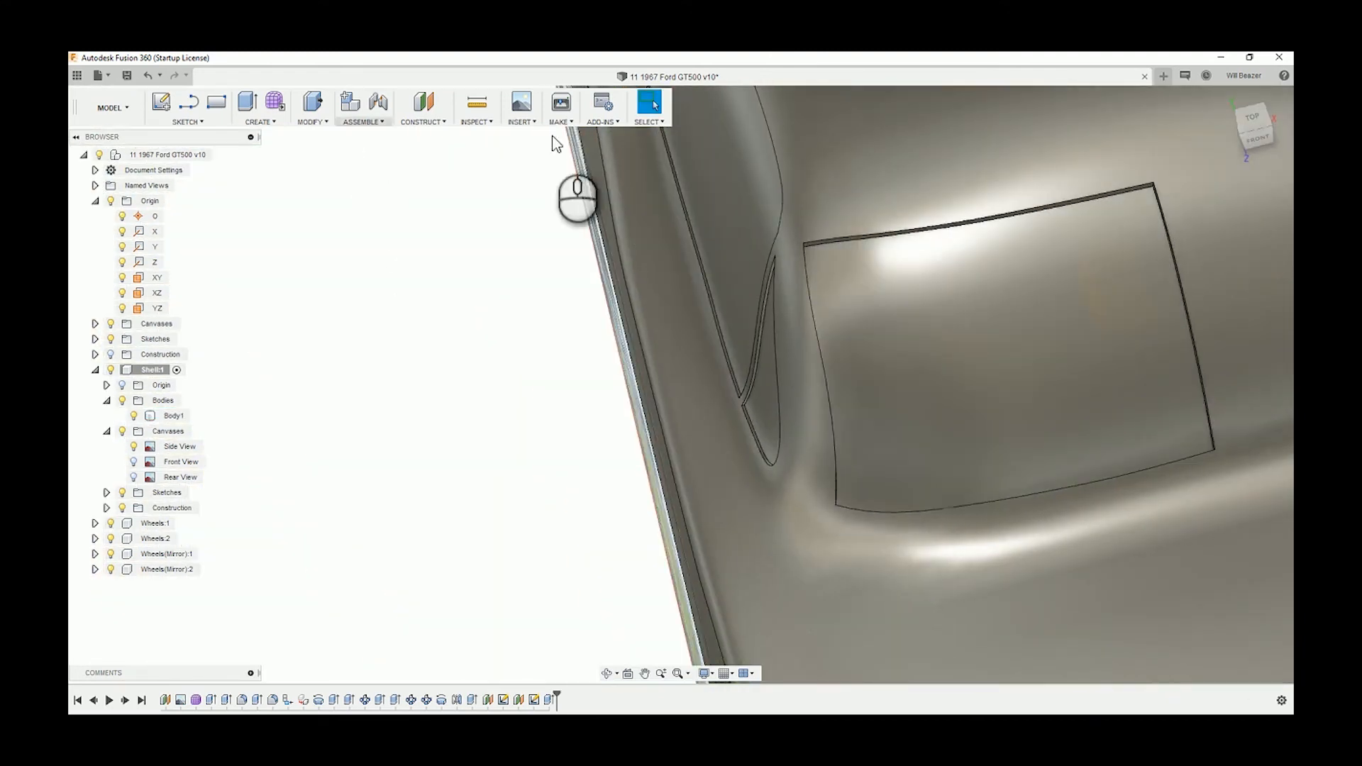
# - Reopen the top-view windshield sketch and move the pillar spline's upper middle point slightly outward, toward the side window
pyautogui.rightClick(534, 701)
pyautogui.click(578, 571)
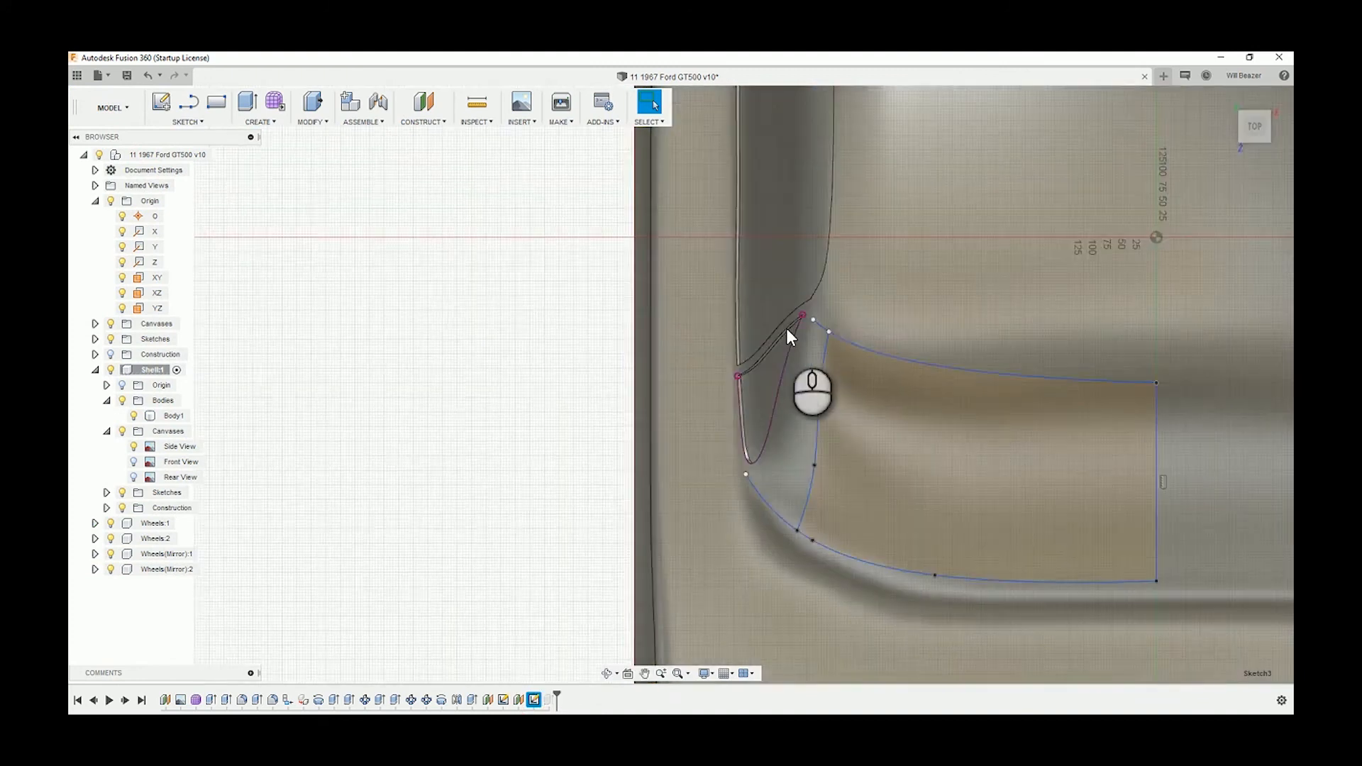
pyautogui.click(819, 402)
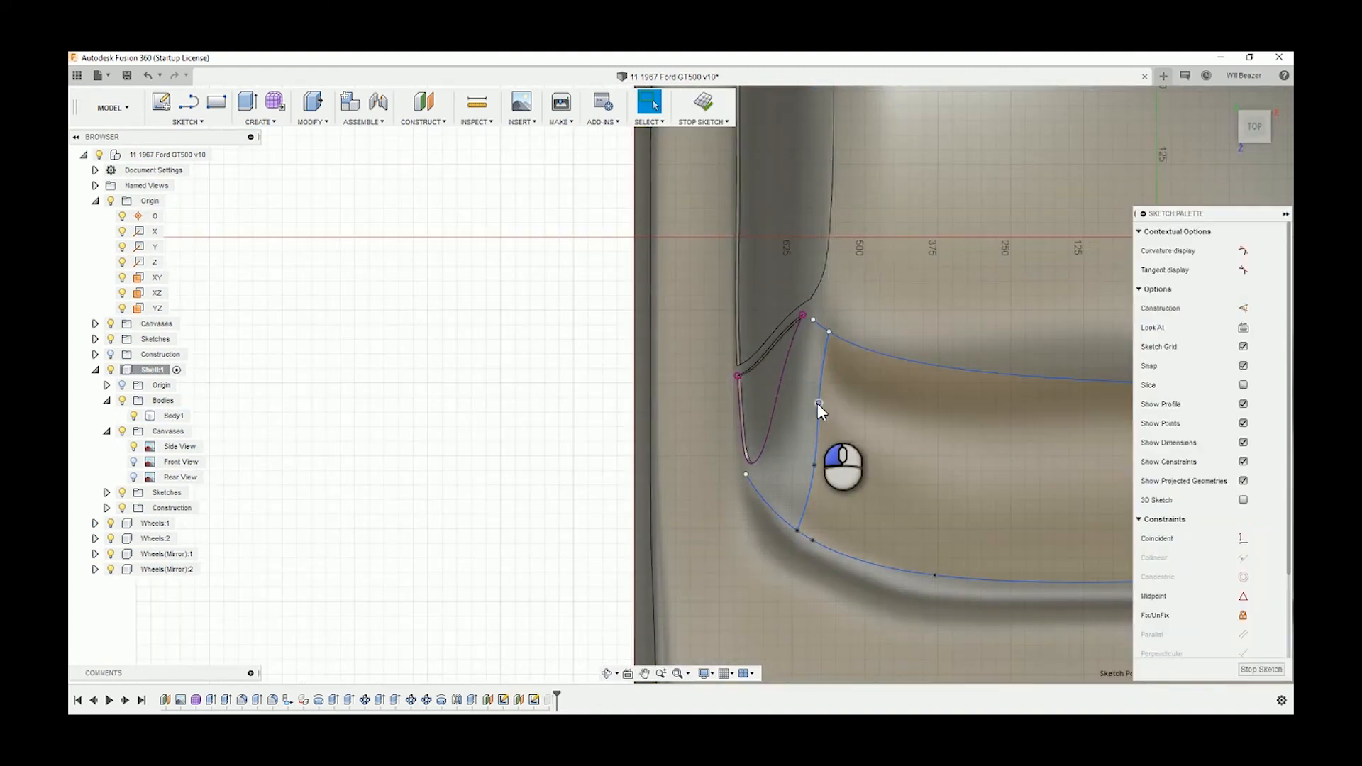
pyautogui.moveTo(817, 403); pyautogui.dragTo(810, 402)
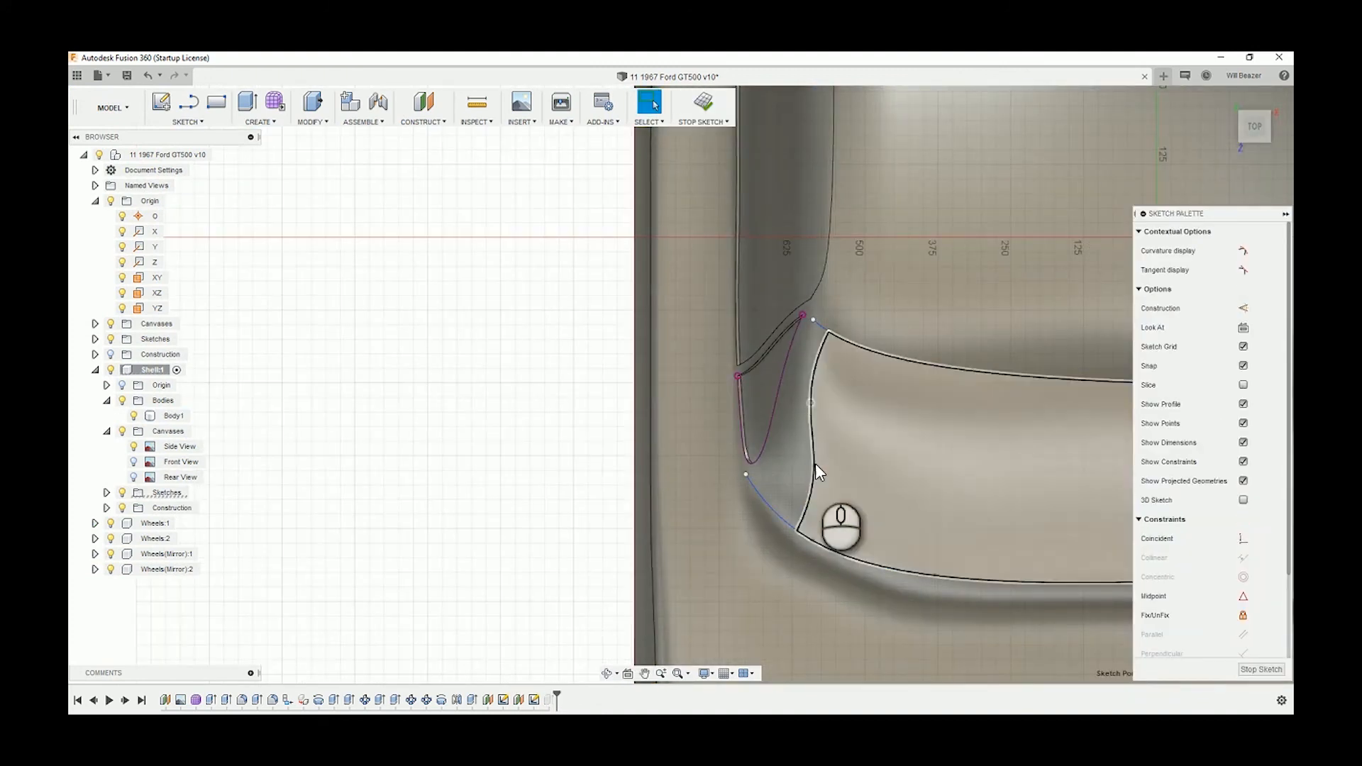
# - Move the pillar spline's lower middle point slightly outward, finish the sketch and compare the windshield edge with the side-view photo
pyautogui.moveTo(816, 465); pyautogui.dragTo(811, 461)
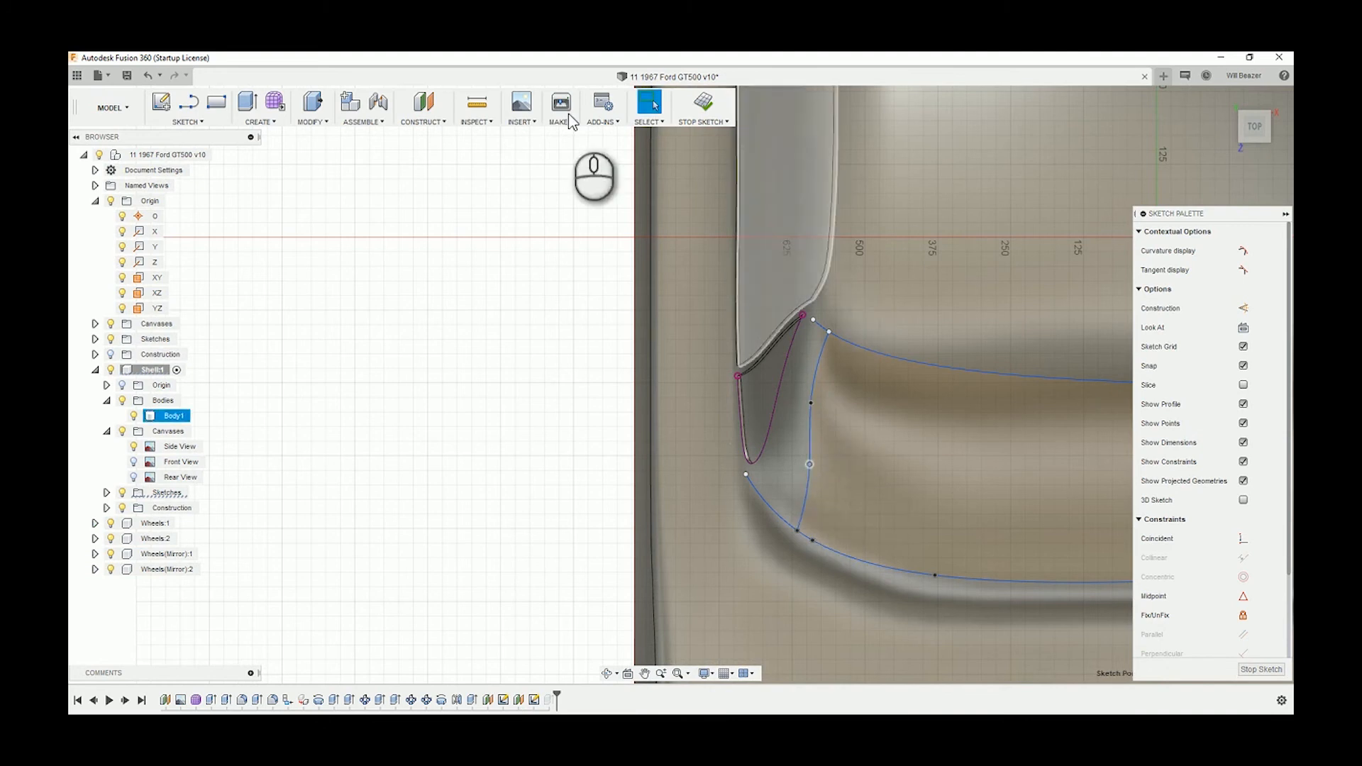
pyautogui.click(709, 113)
pyautogui.moveTo(820, 508)
pyautogui.keyDown('shift'); pyautogui.mouseDown(button='middle')
pyautogui.moveTo(900, 495)
pyautogui.moveTo(902, 469)
pyautogui.moveTo(988, 420)
pyautogui.moveTo(973, 487)
pyautogui.mouseUp(button='middle'); pyautogui.keyUp('shift')
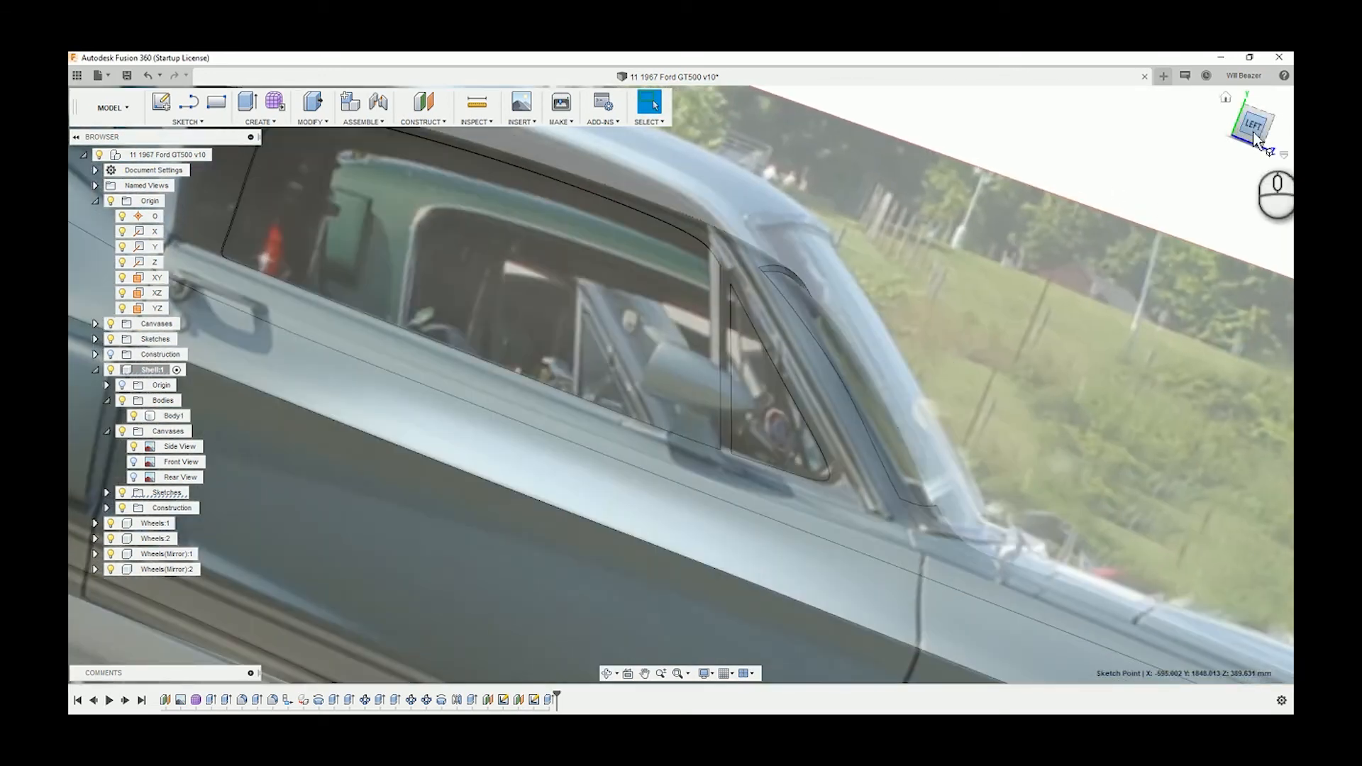
pyautogui.click(1252, 132)
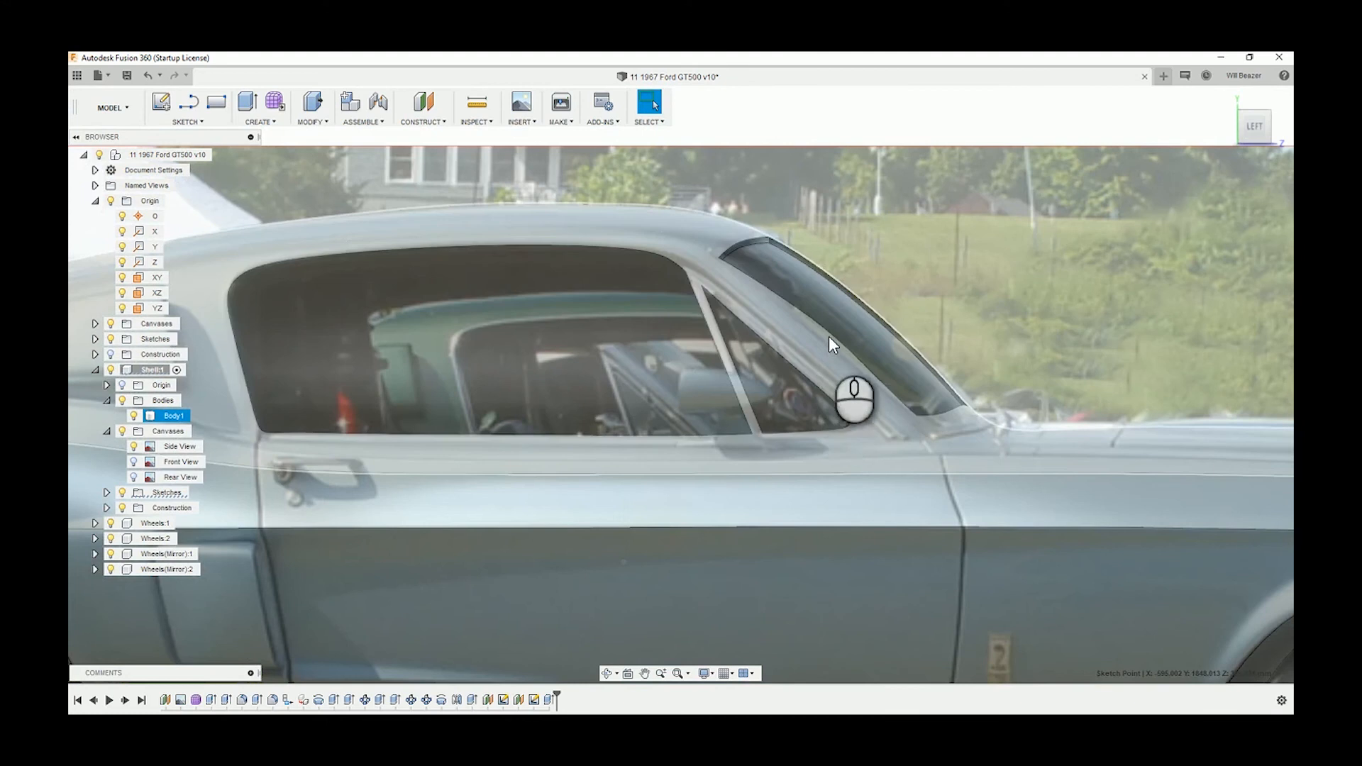
pyautogui.scroll(2, 828, 334)
pyautogui.moveTo(827, 330); pyautogui.dragTo(695, 267, button='middle')
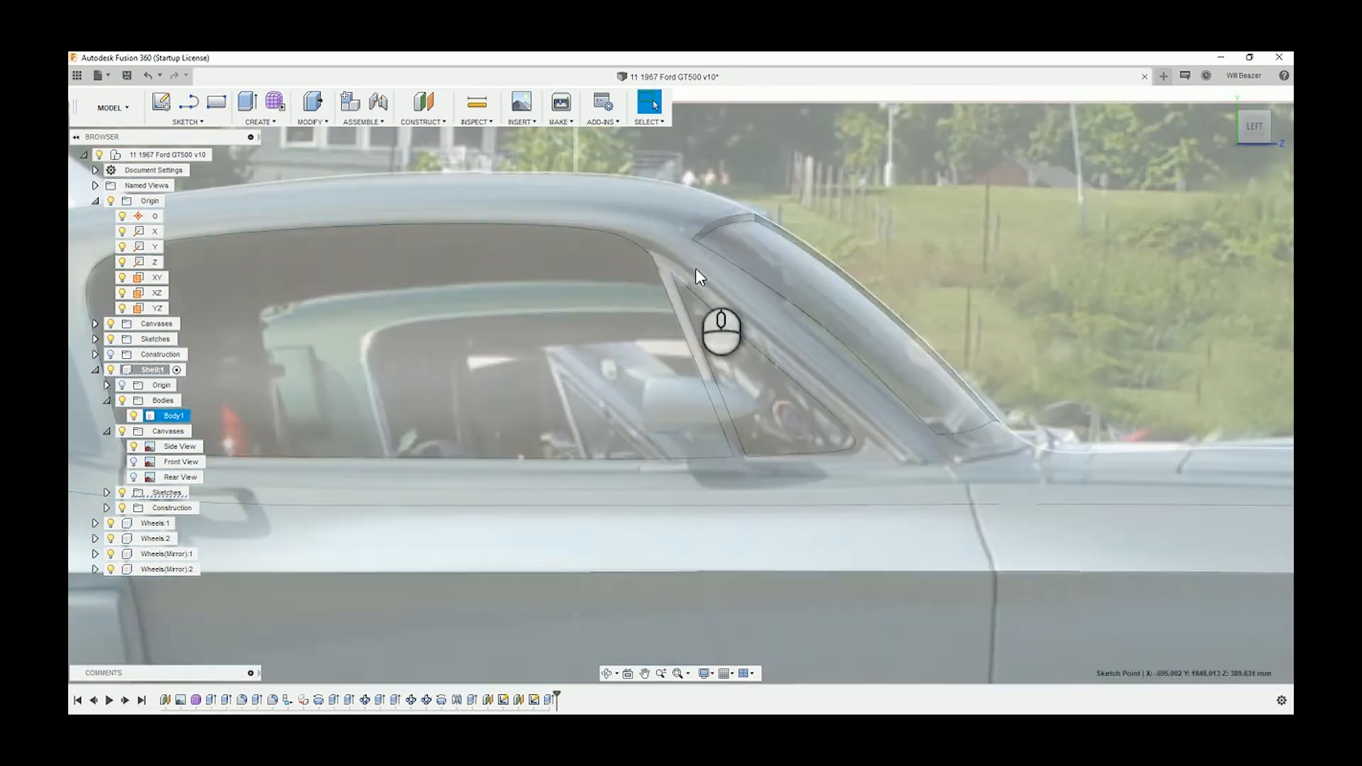
pyautogui.press('Escape')
# - Reopen the top-view windshield sketch, move the pillar spline's upper middle point outward and the lower one to about X -600, Z 390 mm, and finish the sketch
pyautogui.rightClick(533, 700)
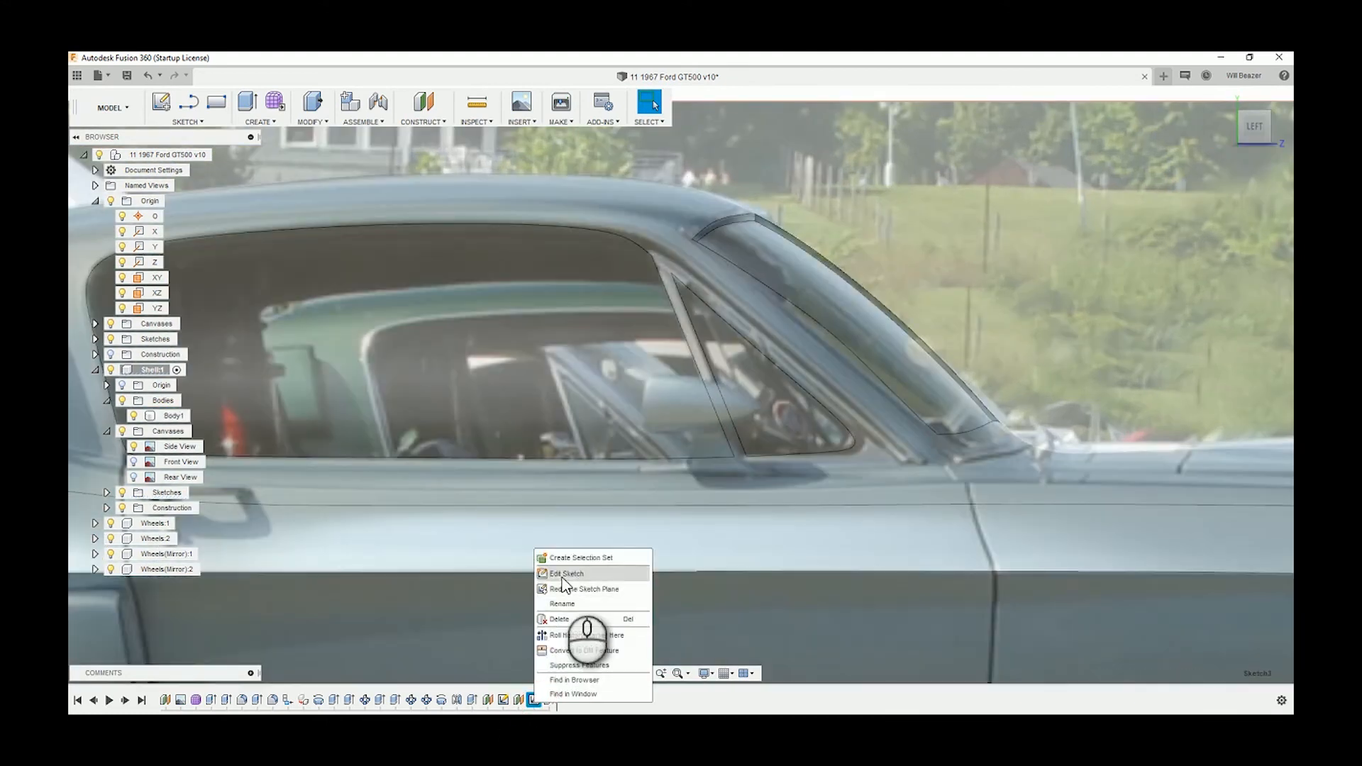
pyautogui.click(564, 574)
pyautogui.click(551, 470)
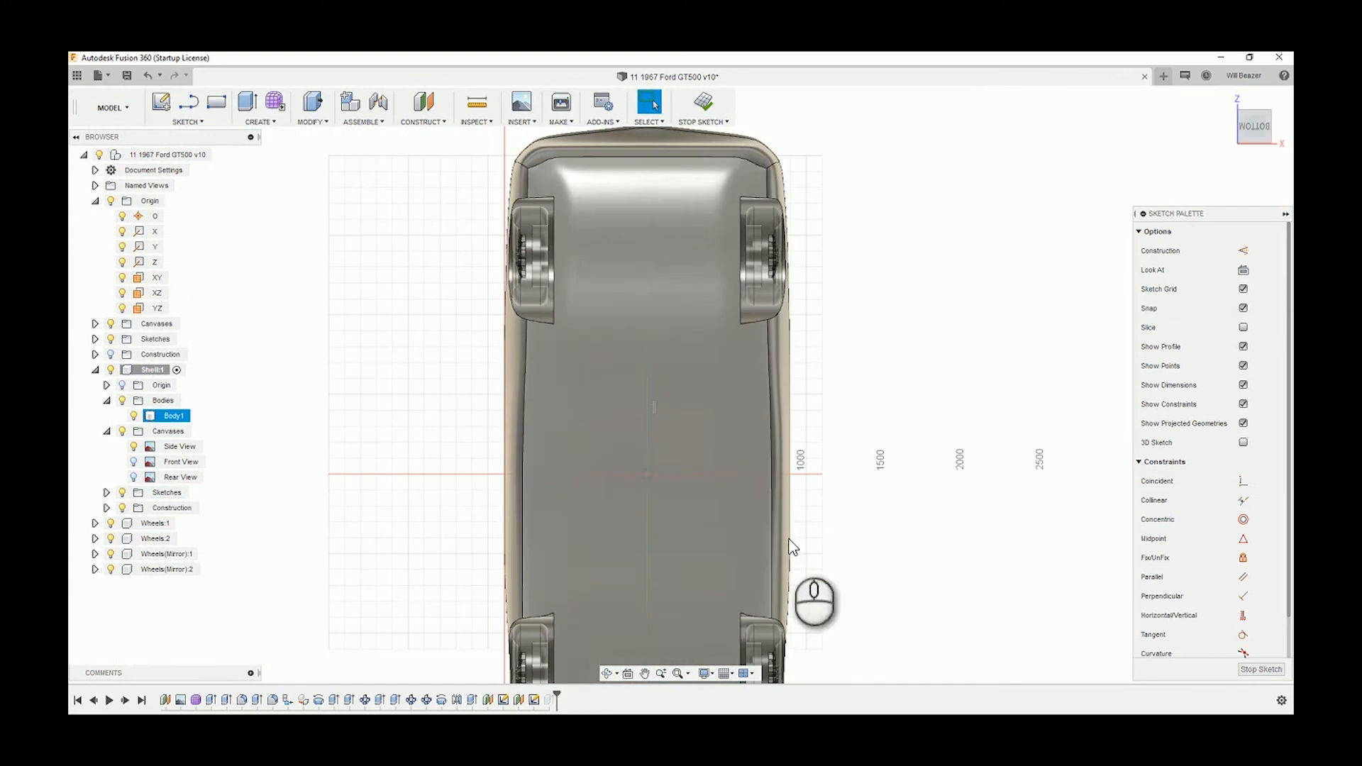
pyautogui.click(793, 546)
pyautogui.click(1253, 105)
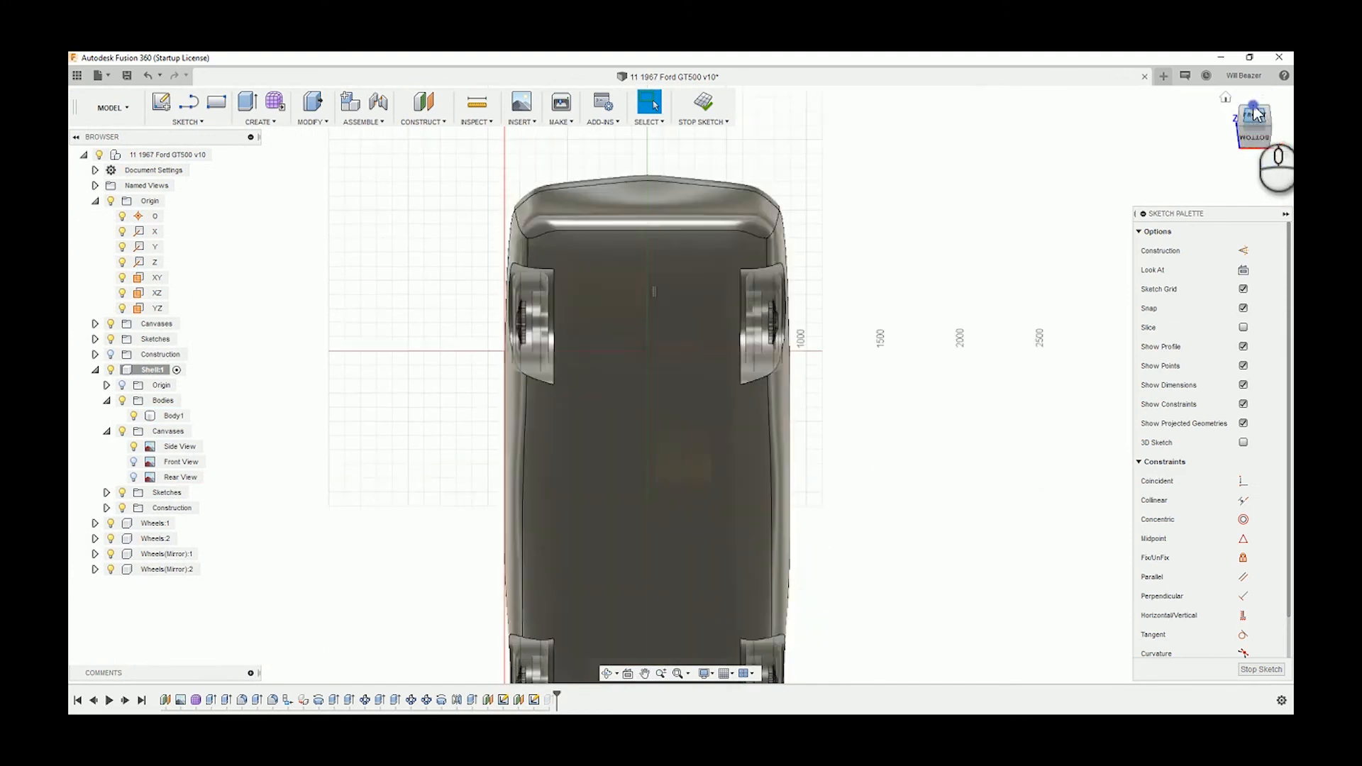
pyautogui.scroll(5, 534, 398)
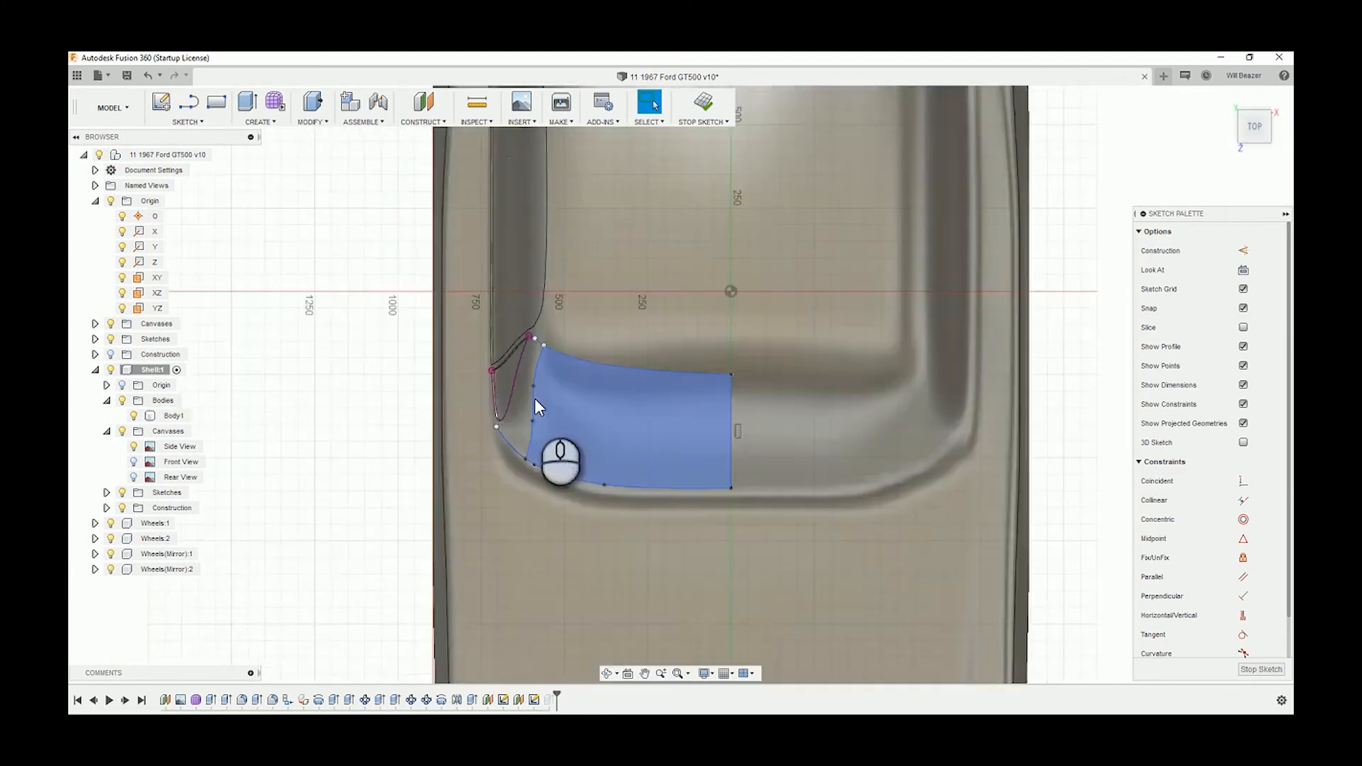
pyautogui.click(543, 363)
pyautogui.moveTo(544, 365); pyautogui.dragTo(539, 358)
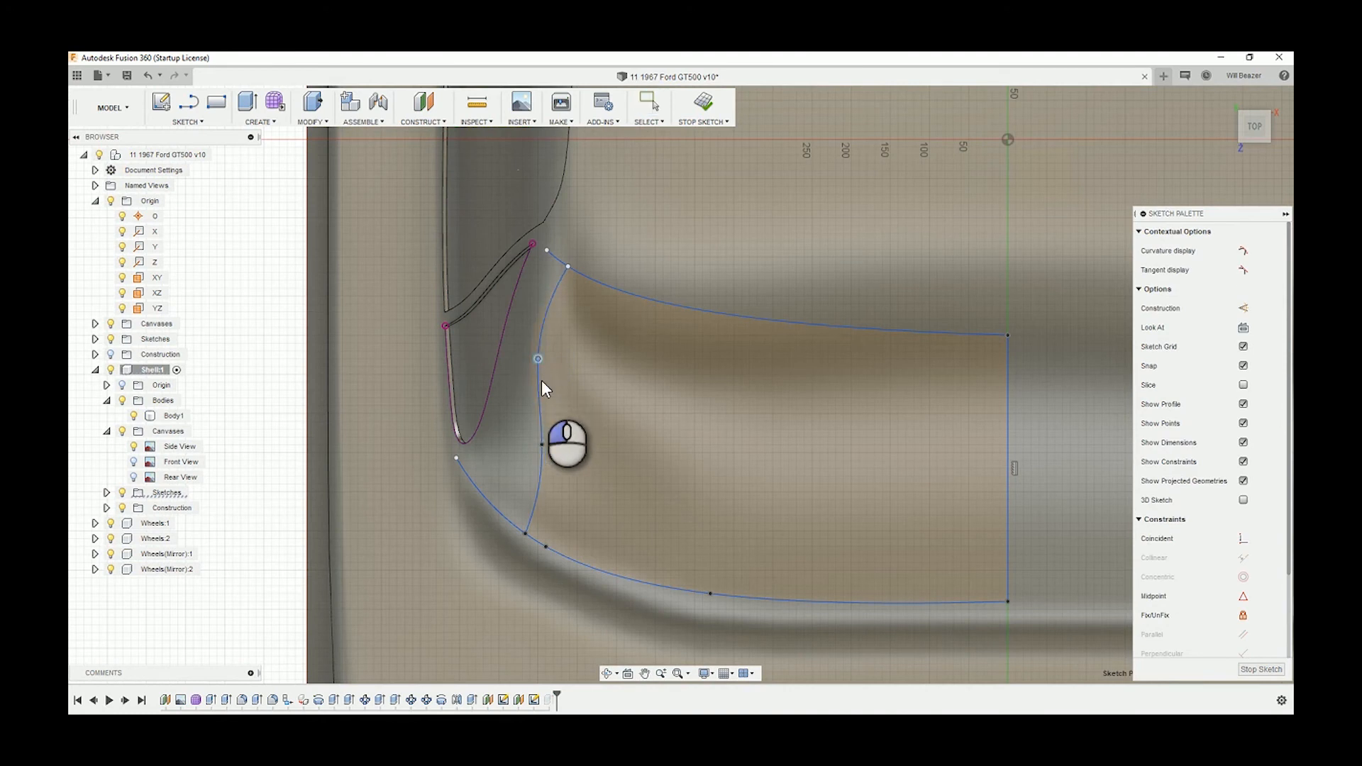
pyautogui.moveTo(542, 443); pyautogui.dragTo(541, 441)
pyautogui.click(707, 103)
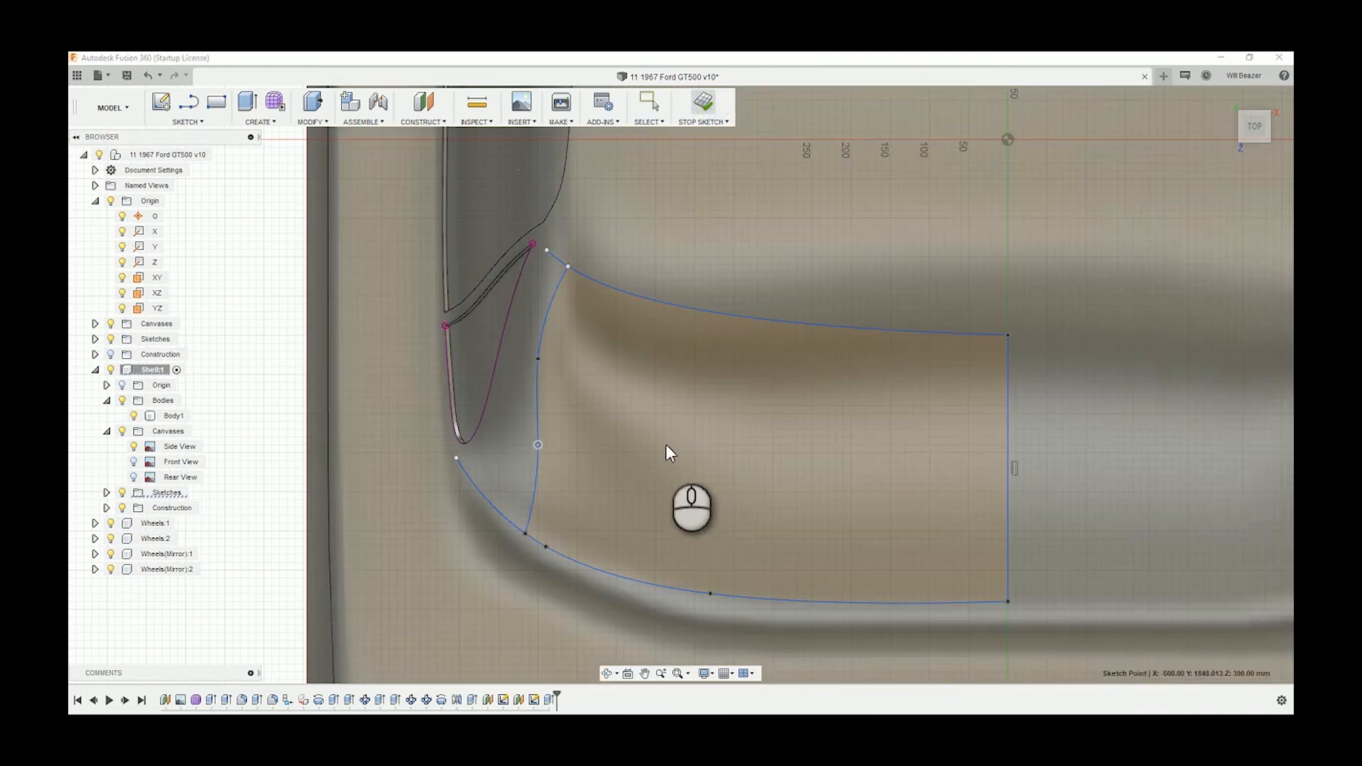
# - Check the cut windshield's pillar edge against the side-view reference photo
pyautogui.keyDown('shift'); pyautogui.moveTo(666, 432); pyautogui.dragTo(742, 387, button='middle'); pyautogui.keyUp('shift')
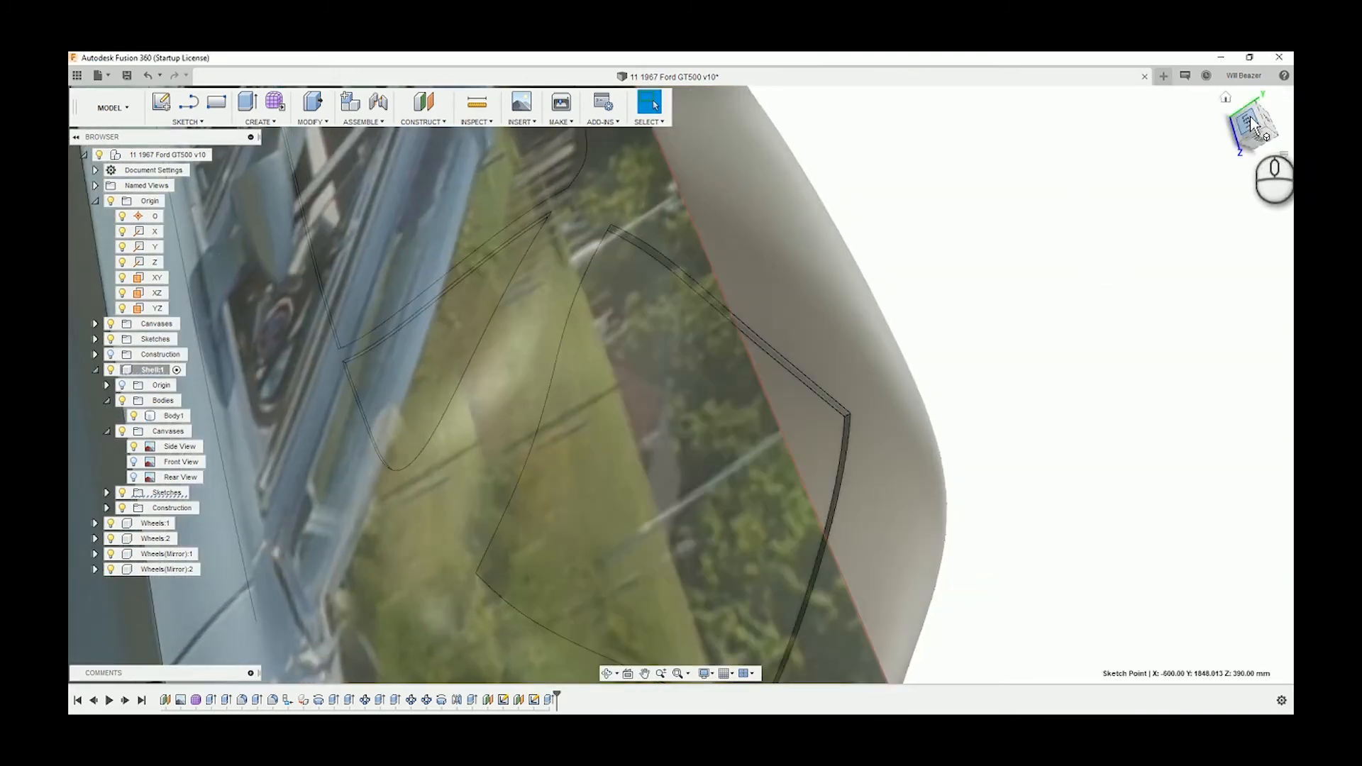
pyautogui.click(1250, 123)
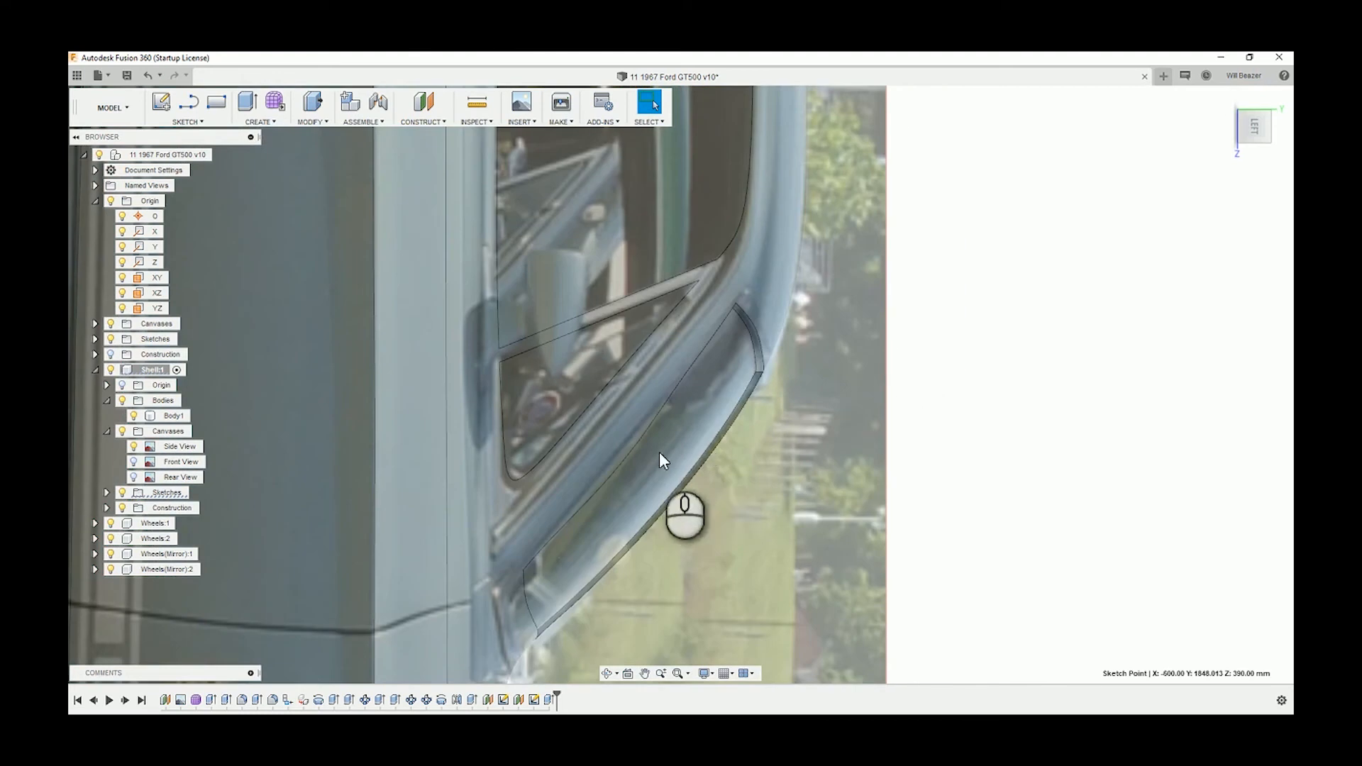
pyautogui.click(636, 454)
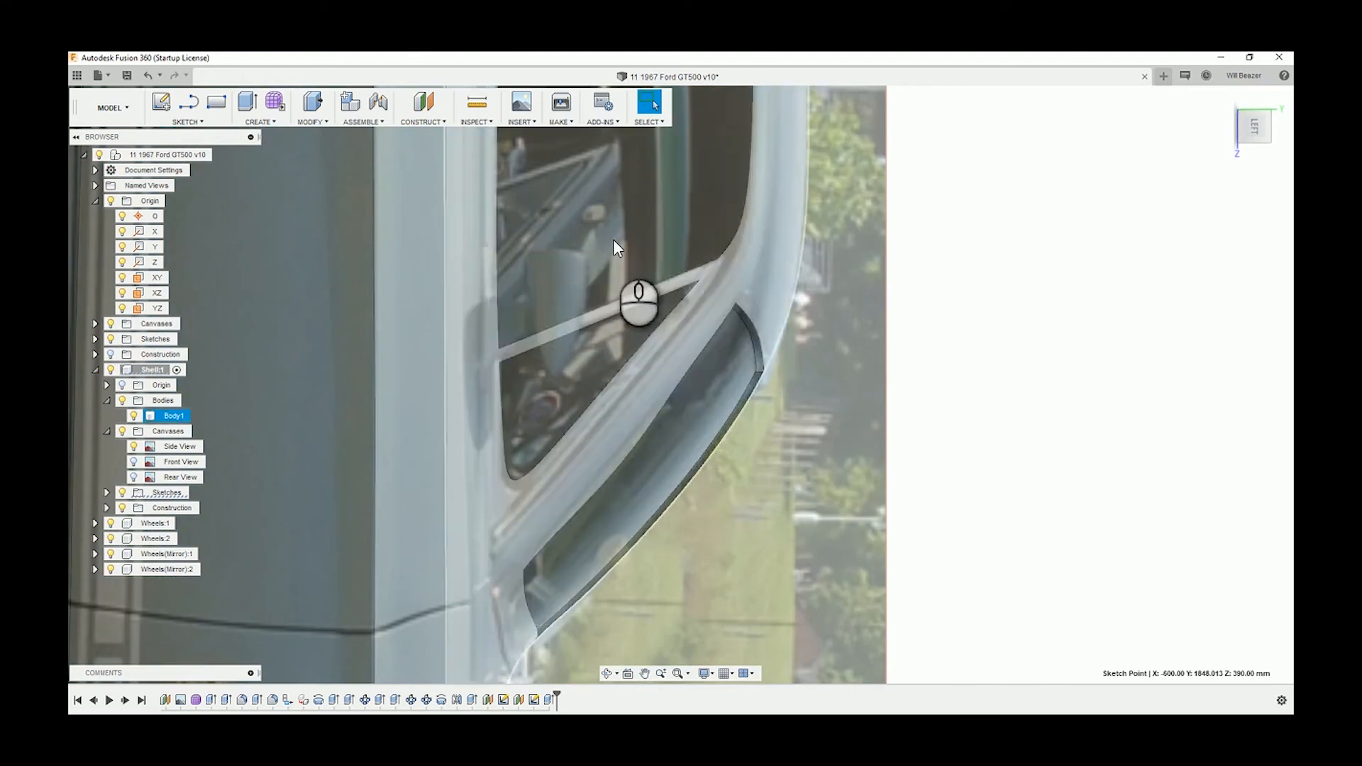
pyautogui.press('Escape')
# - Reopen the top-view windshield sketch, move the pillar spline's lower middle point outward to about X -605, Z 389 mm, and finish the sketch
pyautogui.rightClick(534, 700)
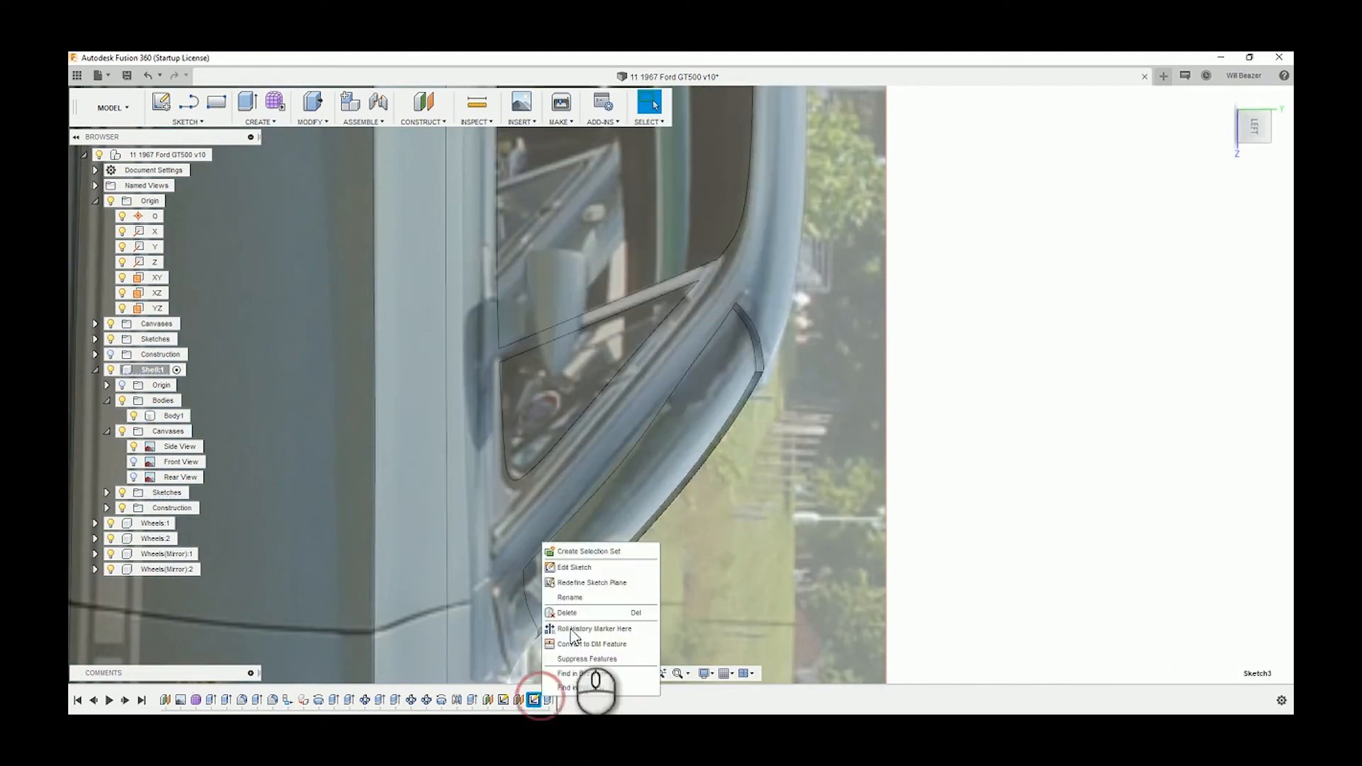
pyautogui.click(567, 552)
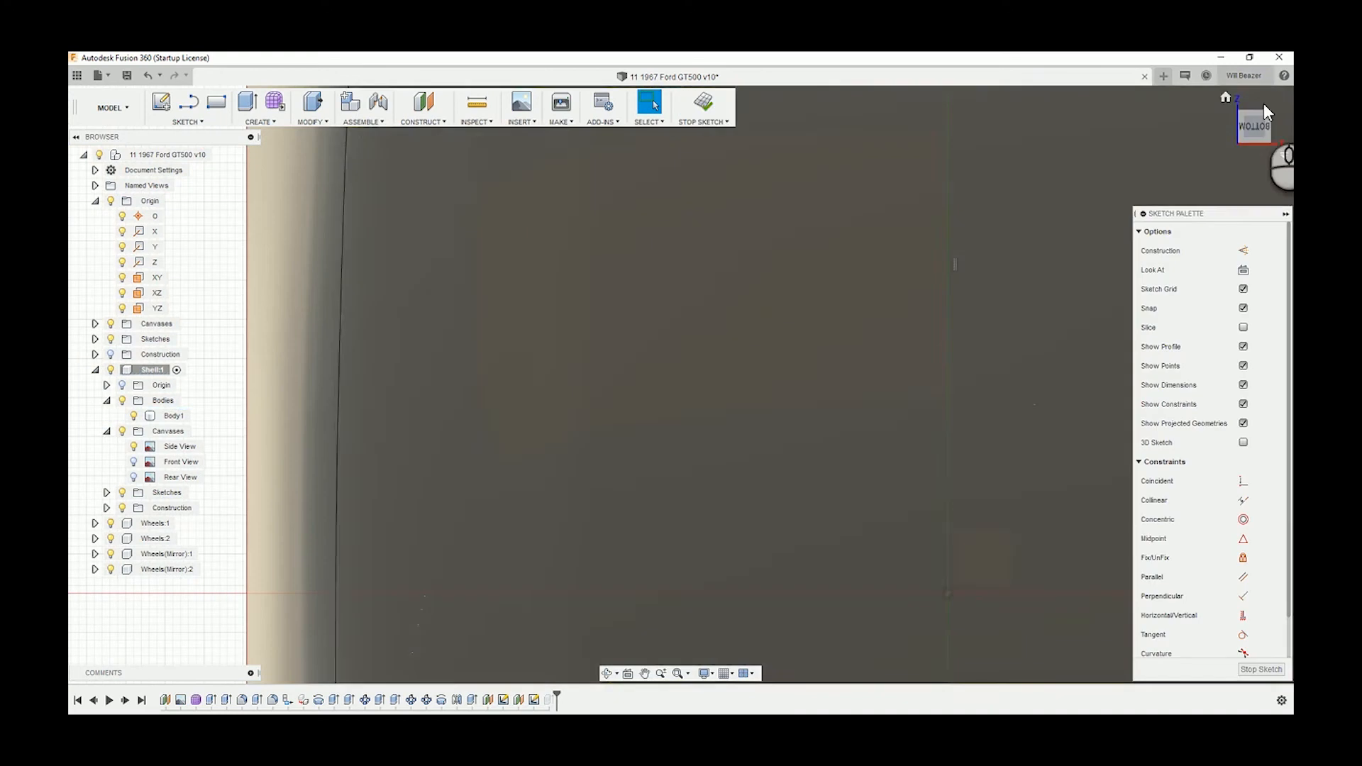
pyautogui.click(1254, 106)
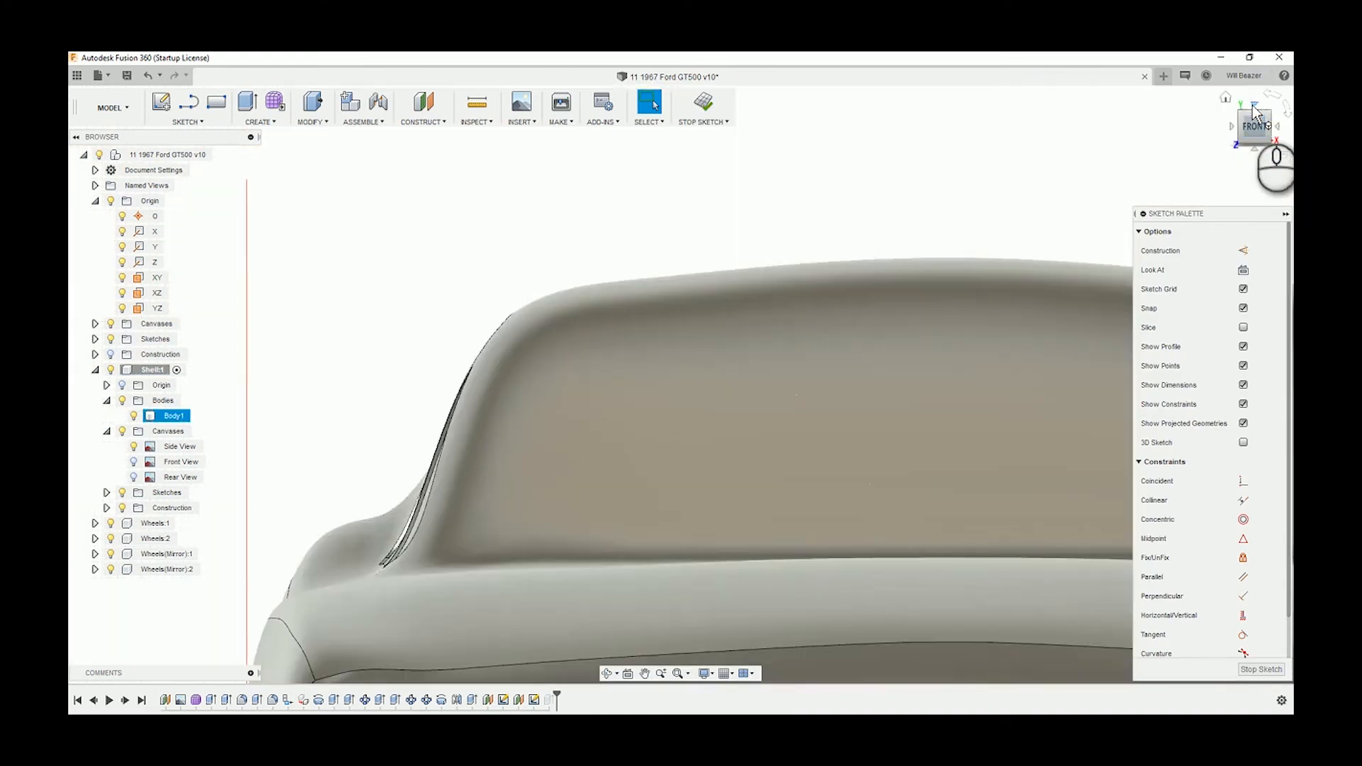
pyautogui.click(1253, 106)
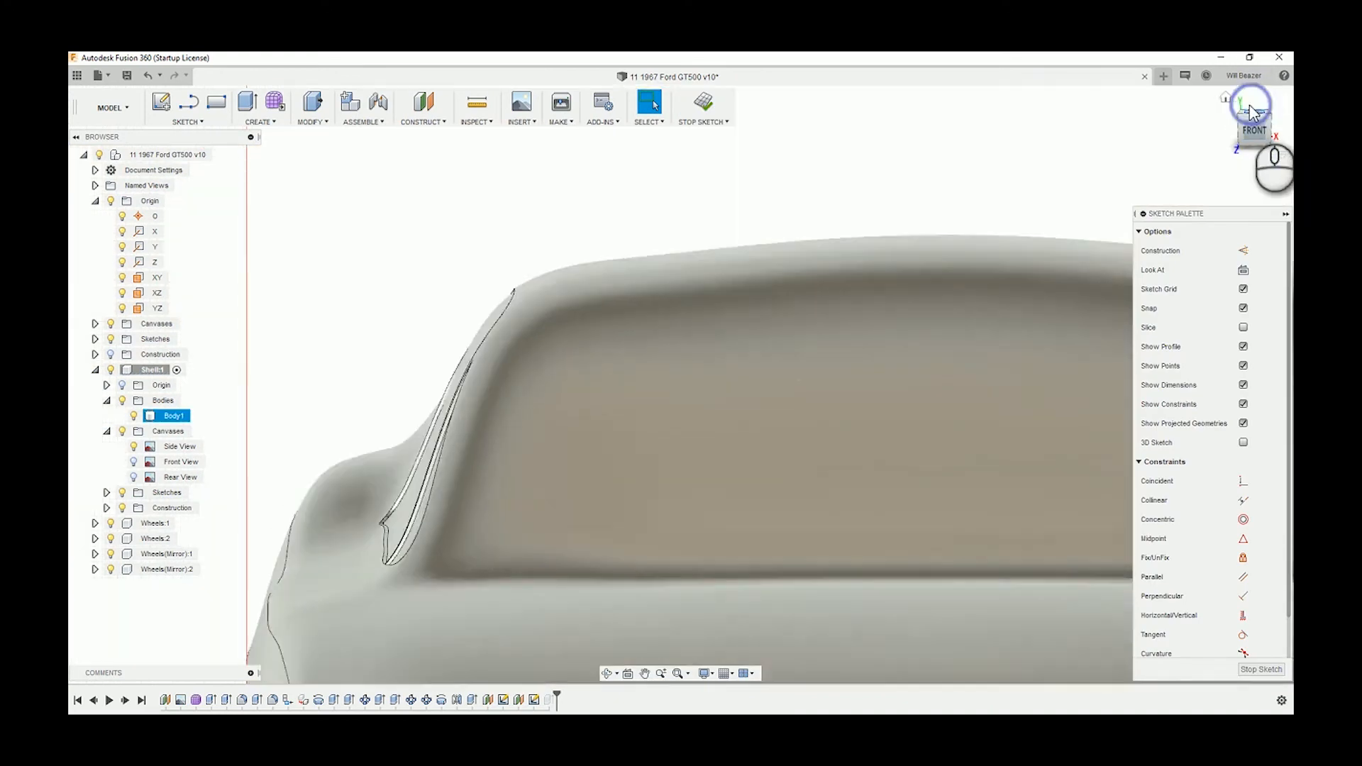
pyautogui.scroll(3, 802, 320)
pyautogui.scroll(-4, 594, 394)
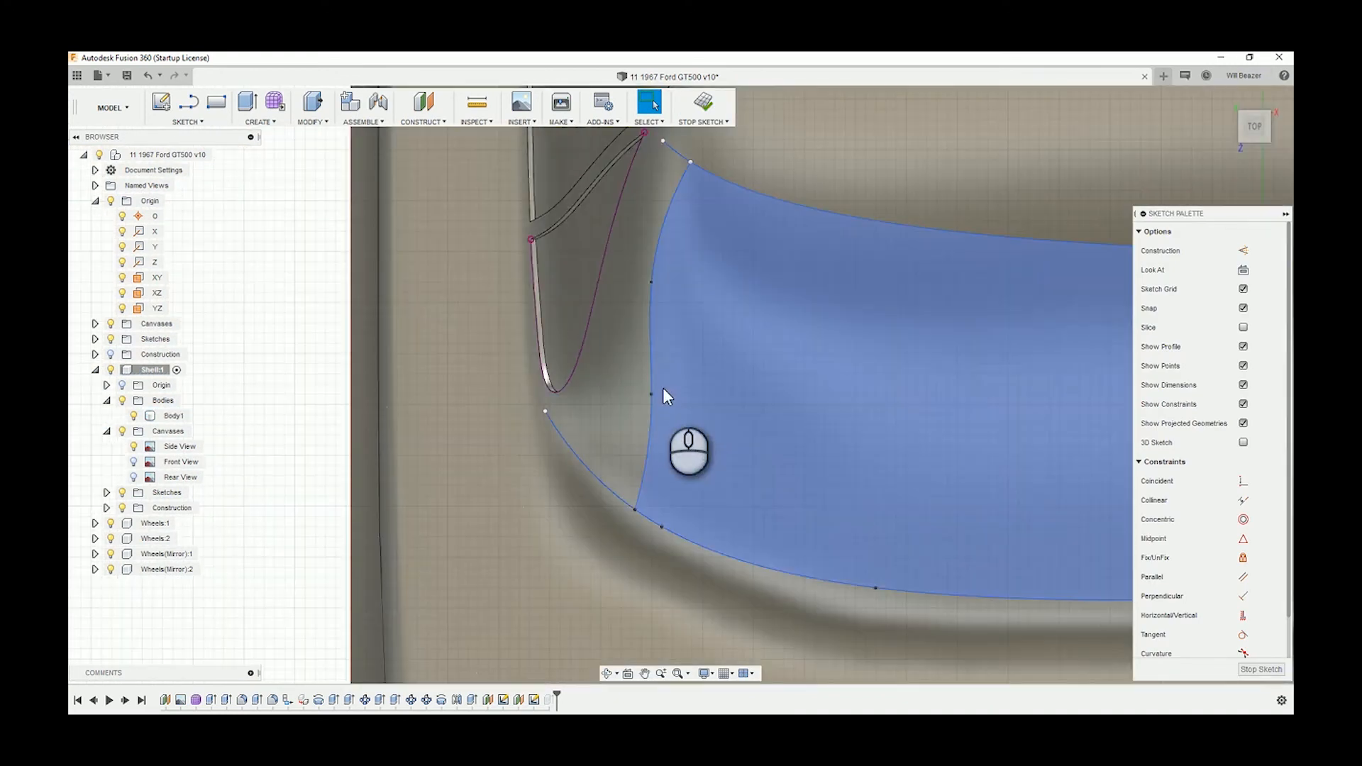
pyautogui.click(652, 393)
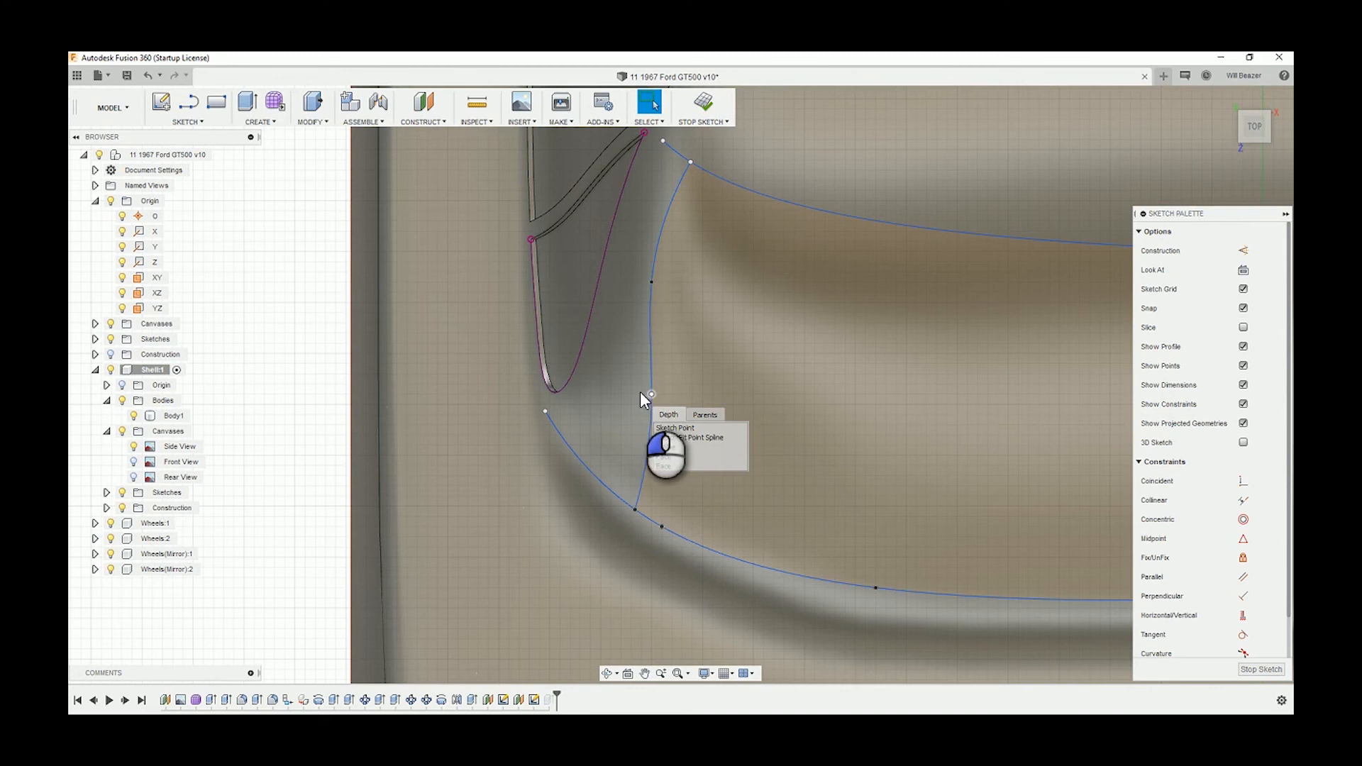
pyautogui.scroll(-3, 647, 394)
pyautogui.moveTo(649, 394); pyautogui.dragTo(641, 388)
pyautogui.scroll(2, 722, 283)
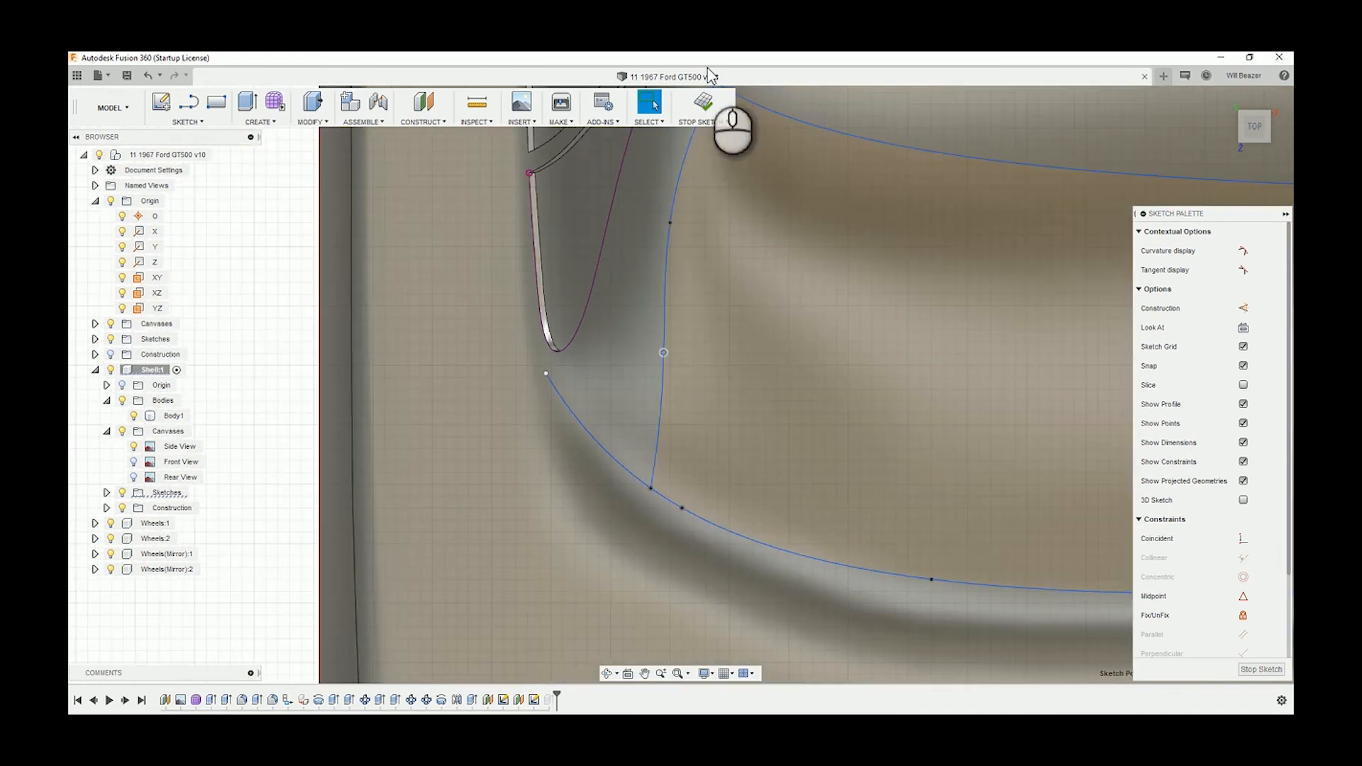
pyautogui.click(702, 107)
# - Compare the lower part of the windshield's pillar edge with the side-view photo
pyautogui.moveTo(765, 278)
pyautogui.keyDown('shift'); pyautogui.mouseDown(button='middle')
pyautogui.moveTo(781, 293)
pyautogui.moveTo(1064, 177)
pyautogui.mouseUp(button='middle'); pyautogui.keyUp('shift')
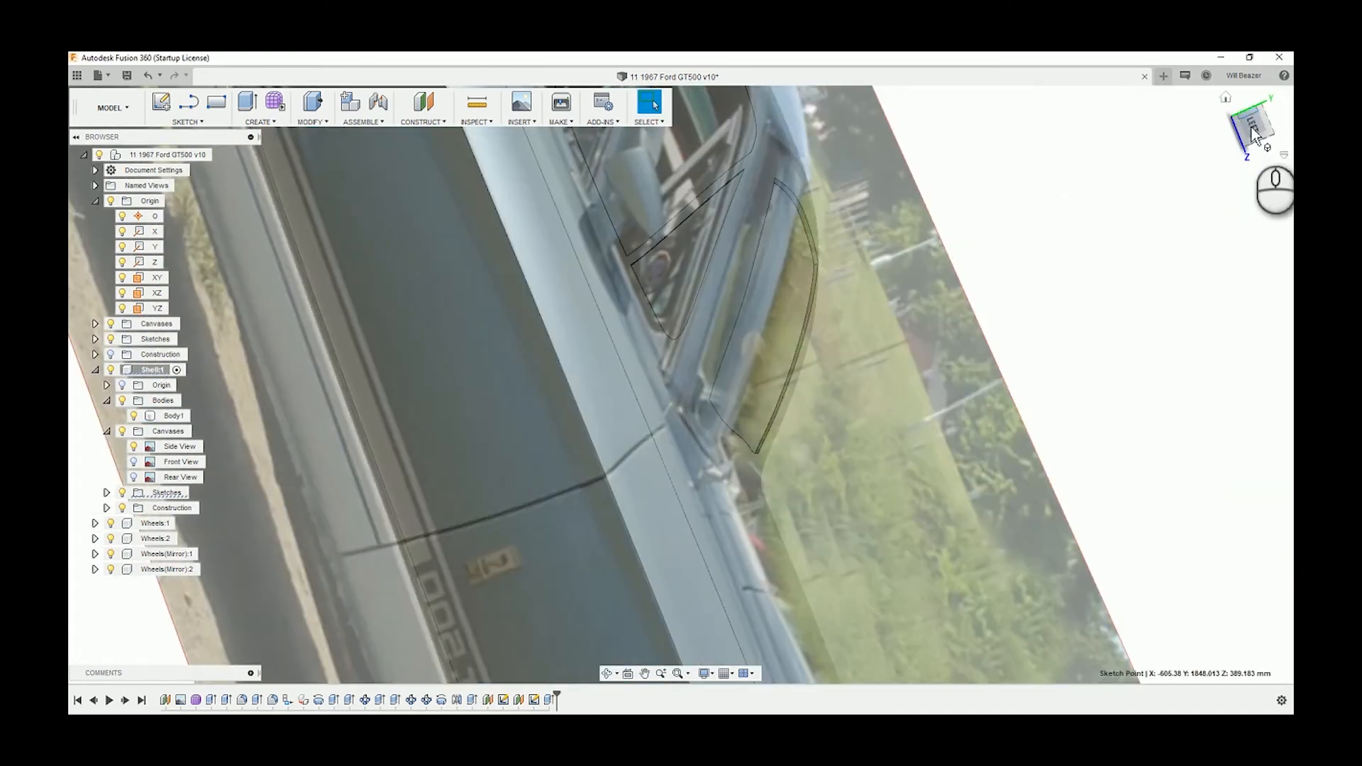
pyautogui.click(1238, 150)
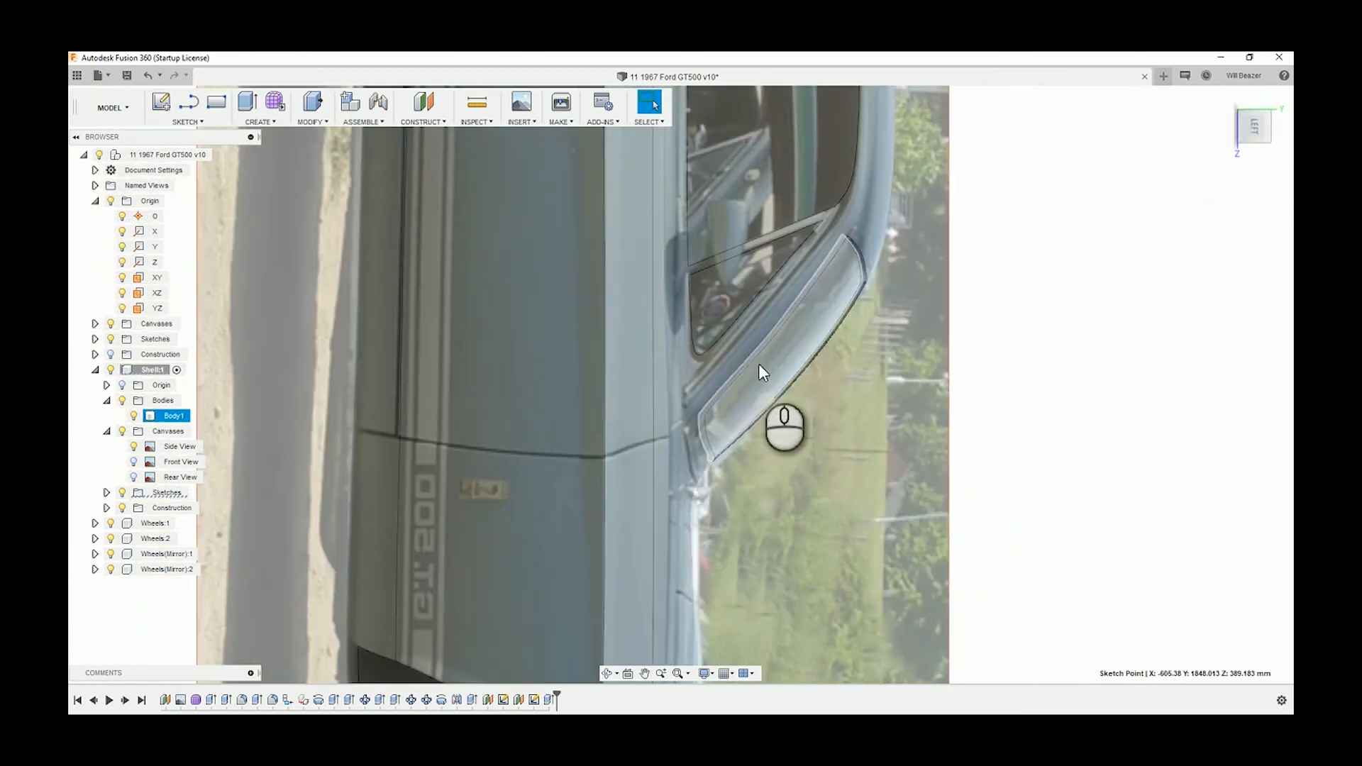
pyautogui.rightClick(684, 471)
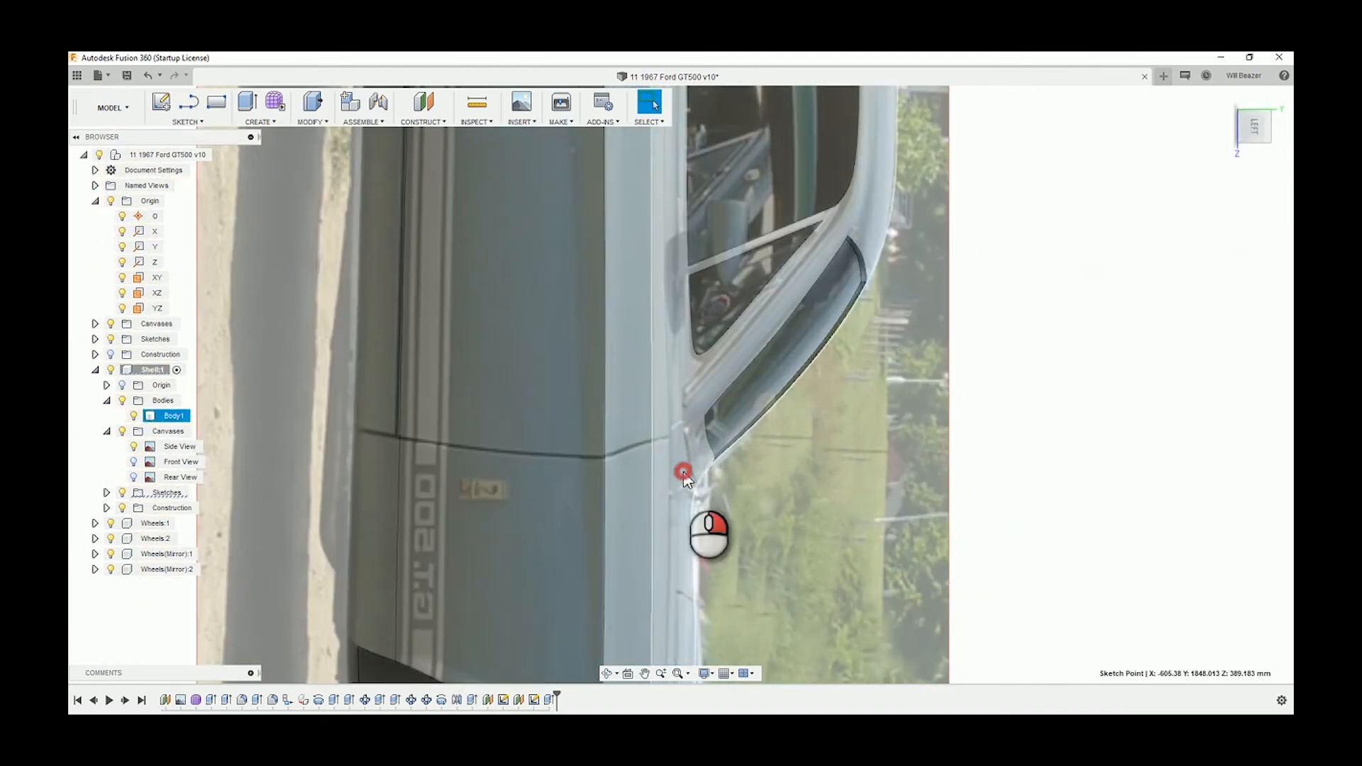
pyautogui.click(999, 427)
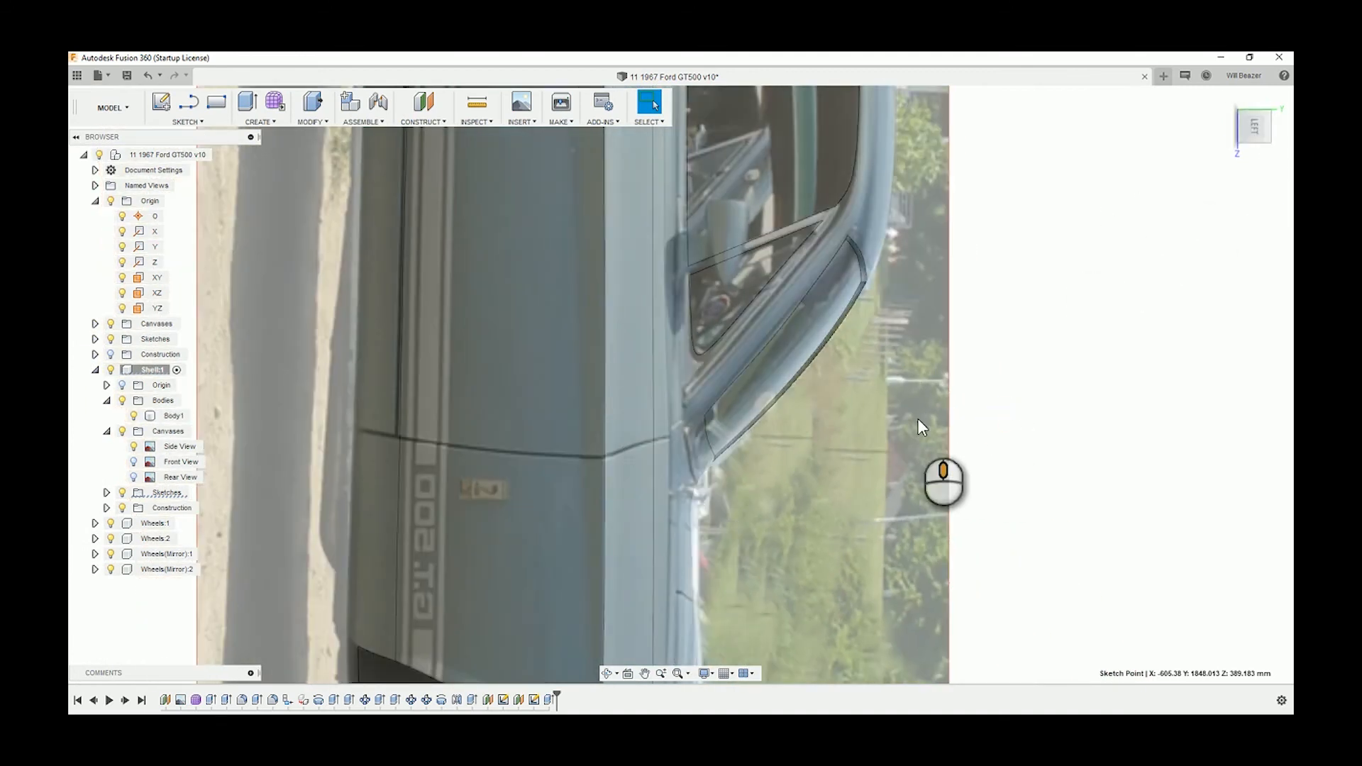
# - Reopen the windshield sketch, move the pillar spline's lower middle point outward and the upper one to about X -610, Z 280 mm, and finish the sketch
pyautogui.keyDown('shift'); pyautogui.moveTo(994, 432); pyautogui.dragTo(895, 433, button='middle'); pyautogui.keyUp('shift')
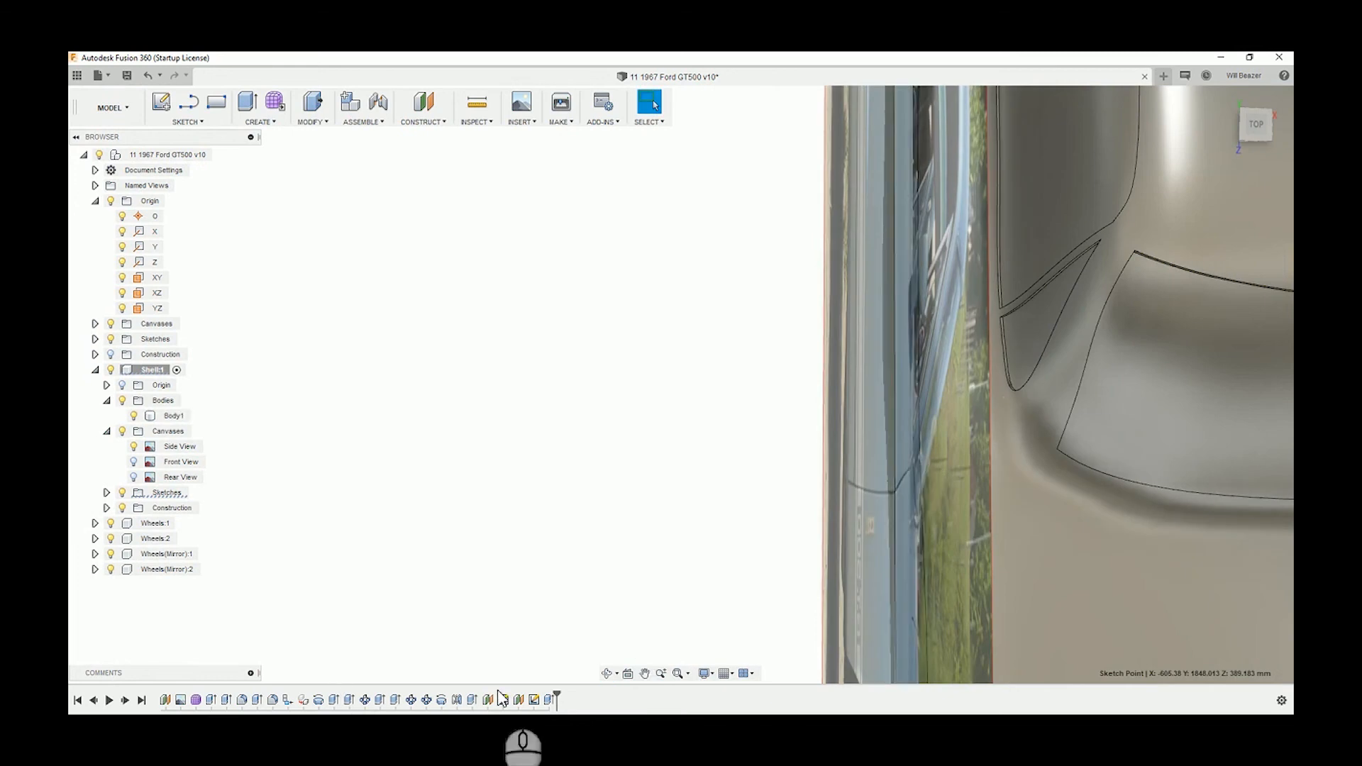
pyautogui.rightClick(534, 699)
pyautogui.click(594, 579)
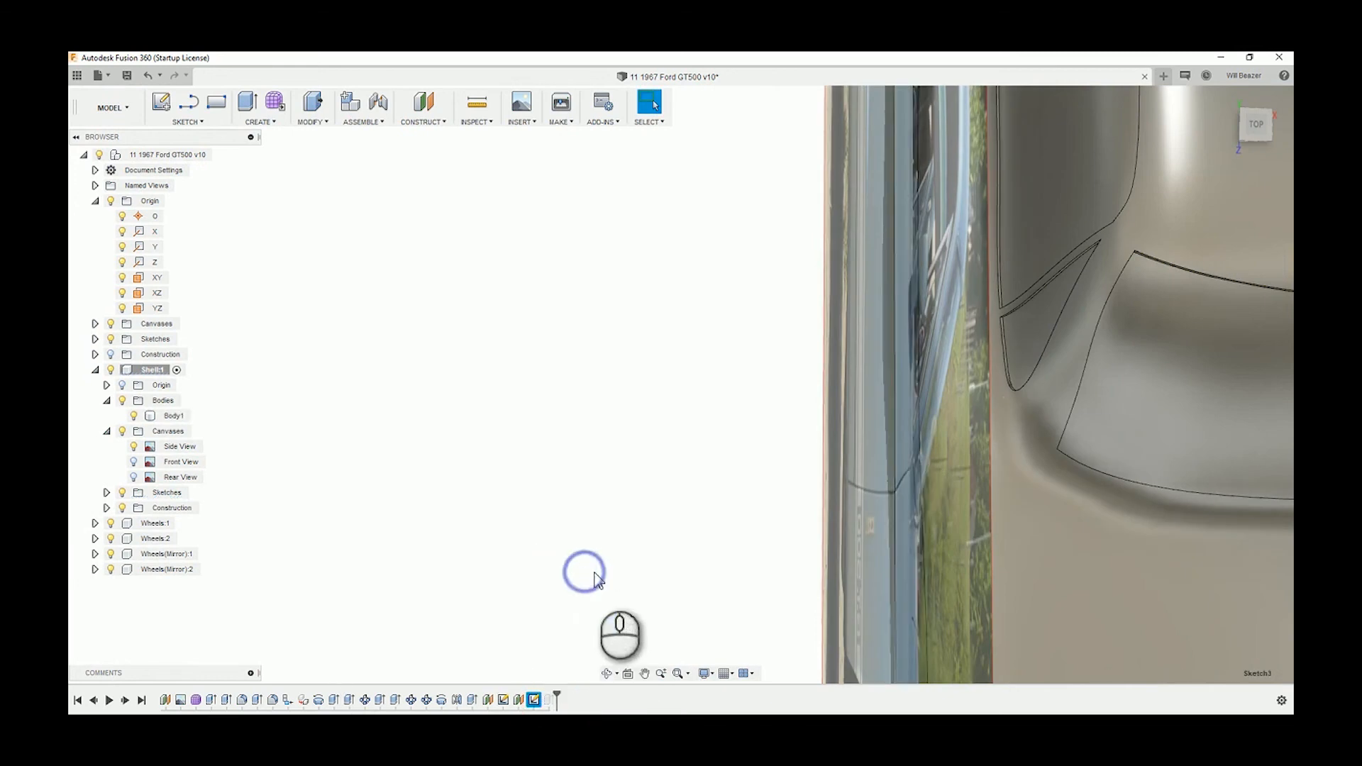
pyautogui.moveTo(1021, 434)
pyautogui.mouseDown(button='middle')
pyautogui.moveTo(939, 437)
pyautogui.moveTo(776, 371)
pyautogui.mouseUp(button='middle')
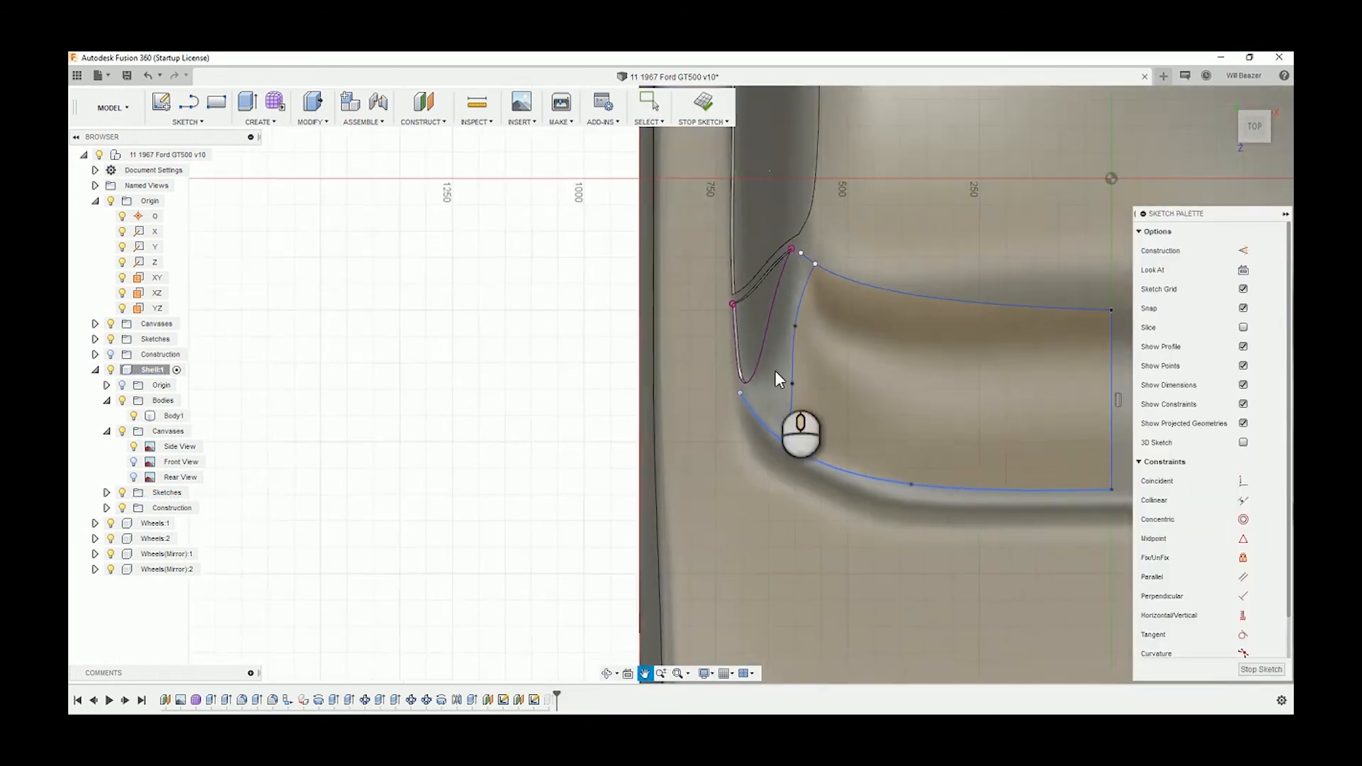
pyautogui.scroll(3, 775, 372)
pyautogui.click(798, 412)
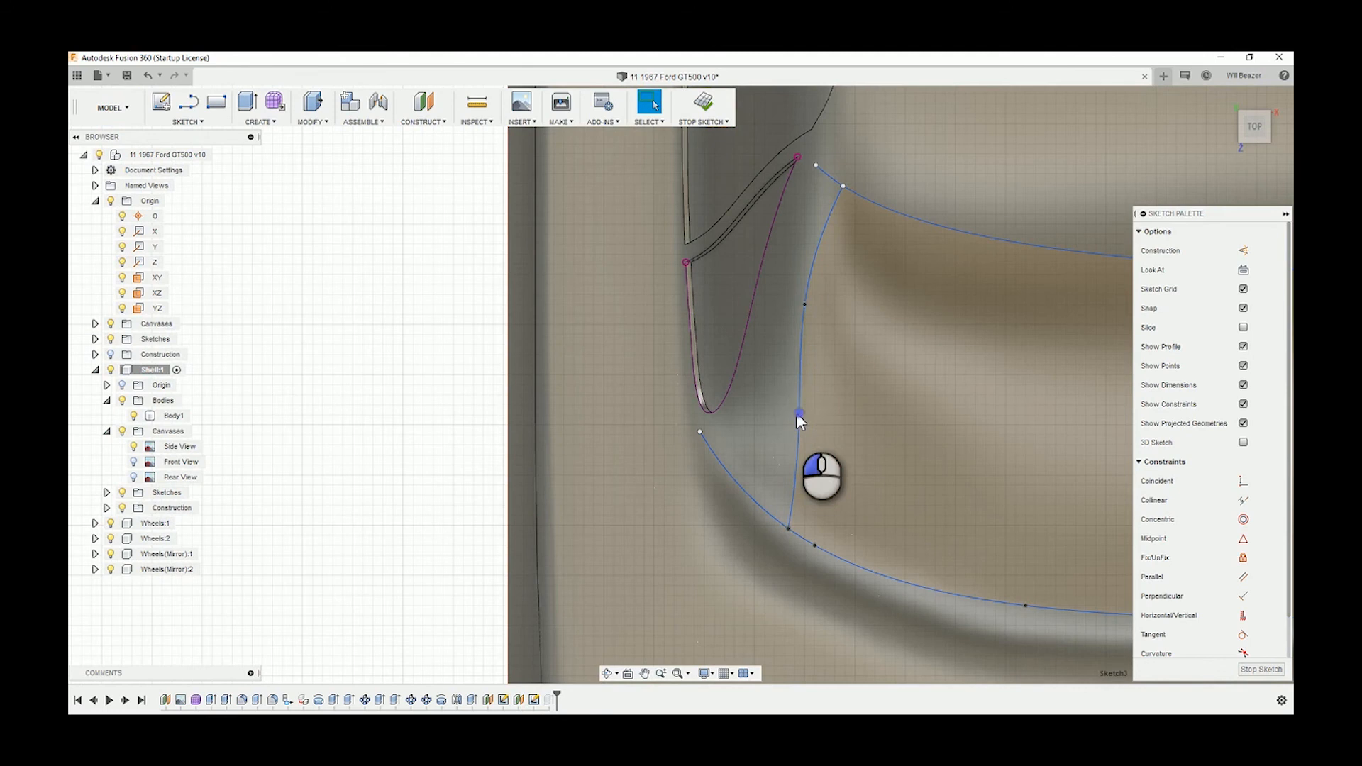
pyautogui.moveTo(796, 413); pyautogui.dragTo(800, 305)
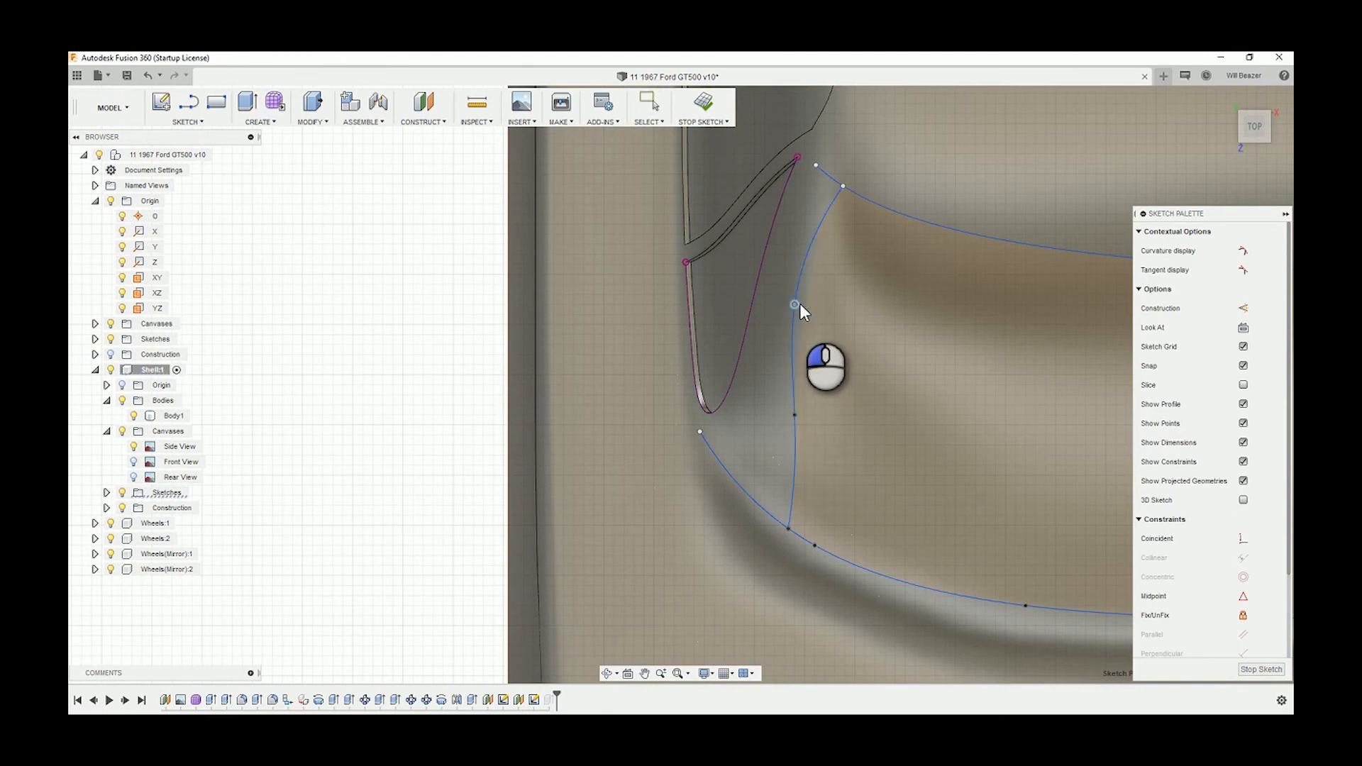
pyautogui.click(649, 101)
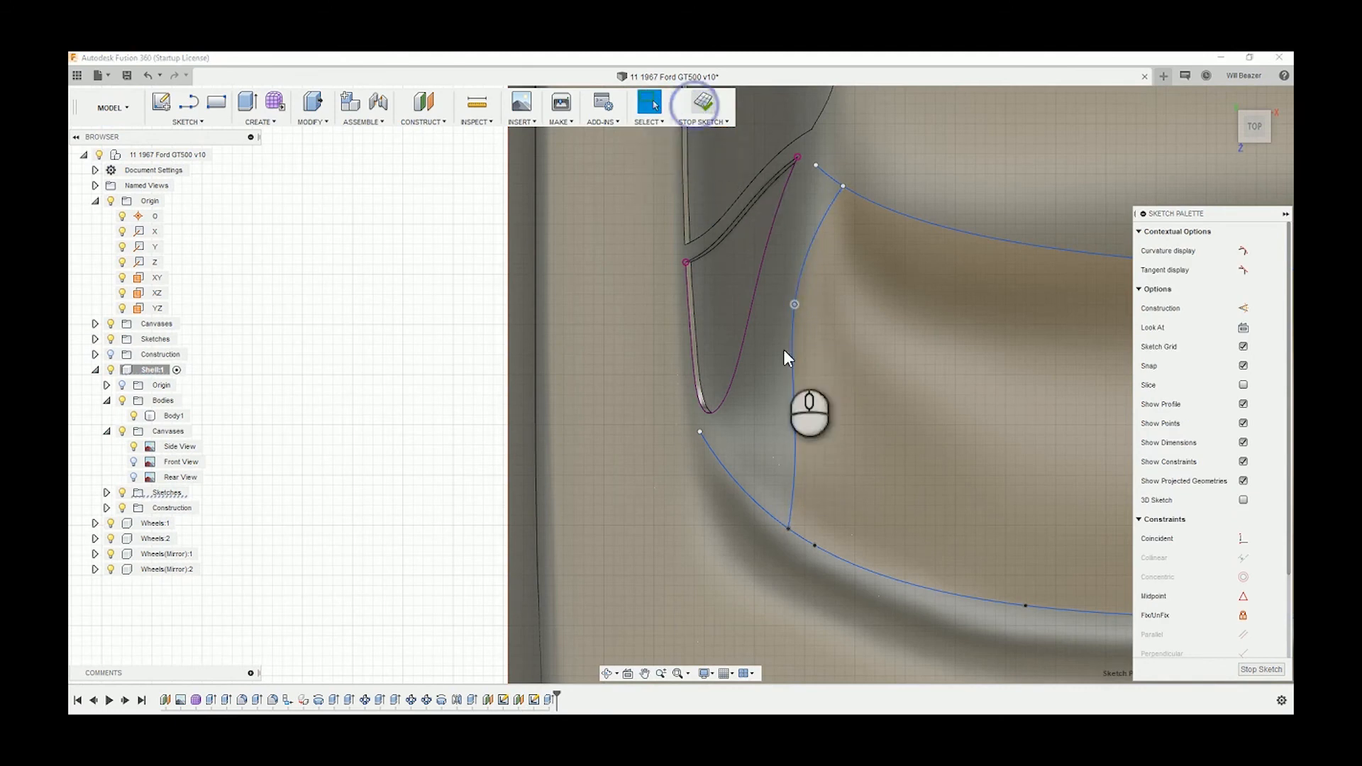
# - Examine the windshield's pillar edge against the side-view photo, both close up and from an angle
pyautogui.scroll(-2, 786, 357)
pyautogui.moveTo(830, 477)
pyautogui.keyDown('shift'); pyautogui.mouseDown(button='middle')
pyautogui.moveTo(859, 450)
pyautogui.moveTo(927, 428)
pyautogui.moveTo(962, 445)
pyautogui.moveTo(992, 422)
pyautogui.mouseUp(button='middle'); pyautogui.keyUp('shift')
pyautogui.click(1258, 126)
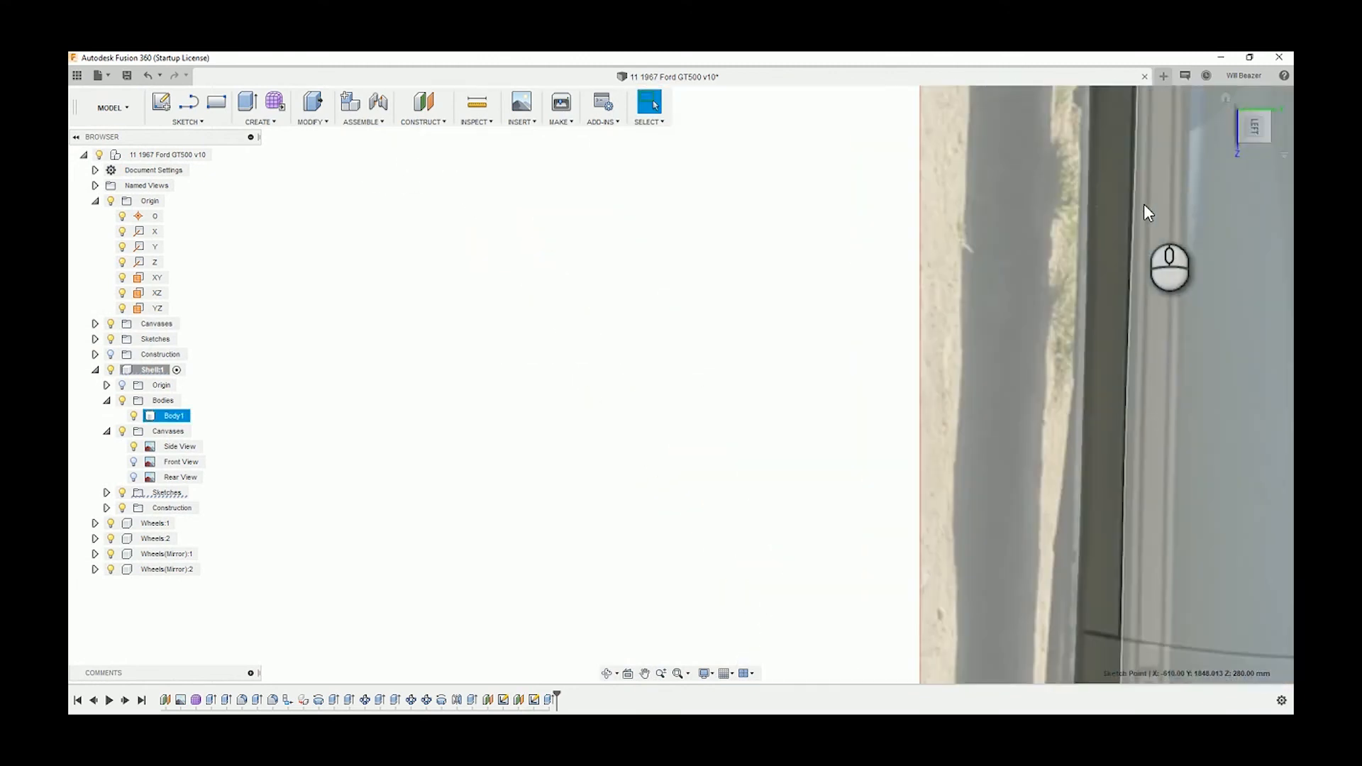
pyautogui.moveTo(1143, 206); pyautogui.dragTo(434, 92, button='middle')
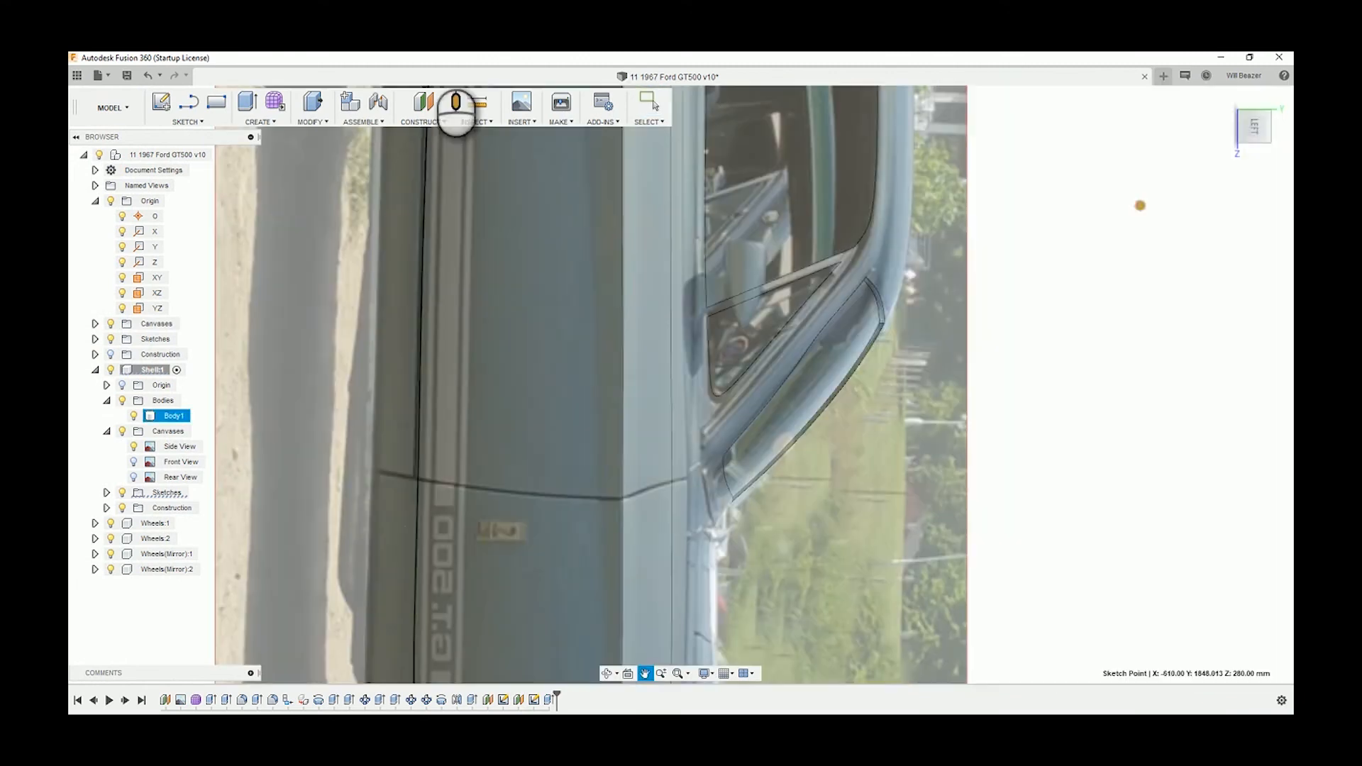
pyautogui.click(1270, 102)
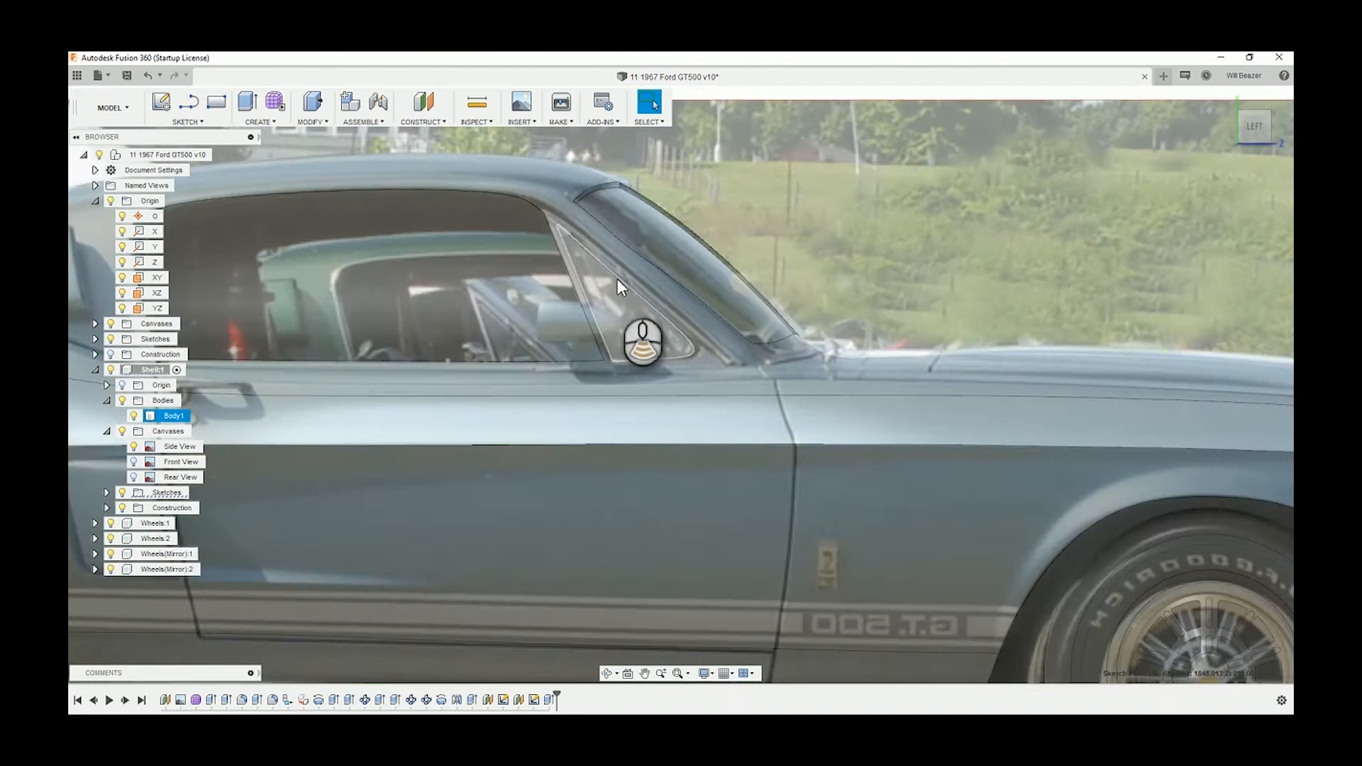
pyautogui.scroll(3, 722, 280)
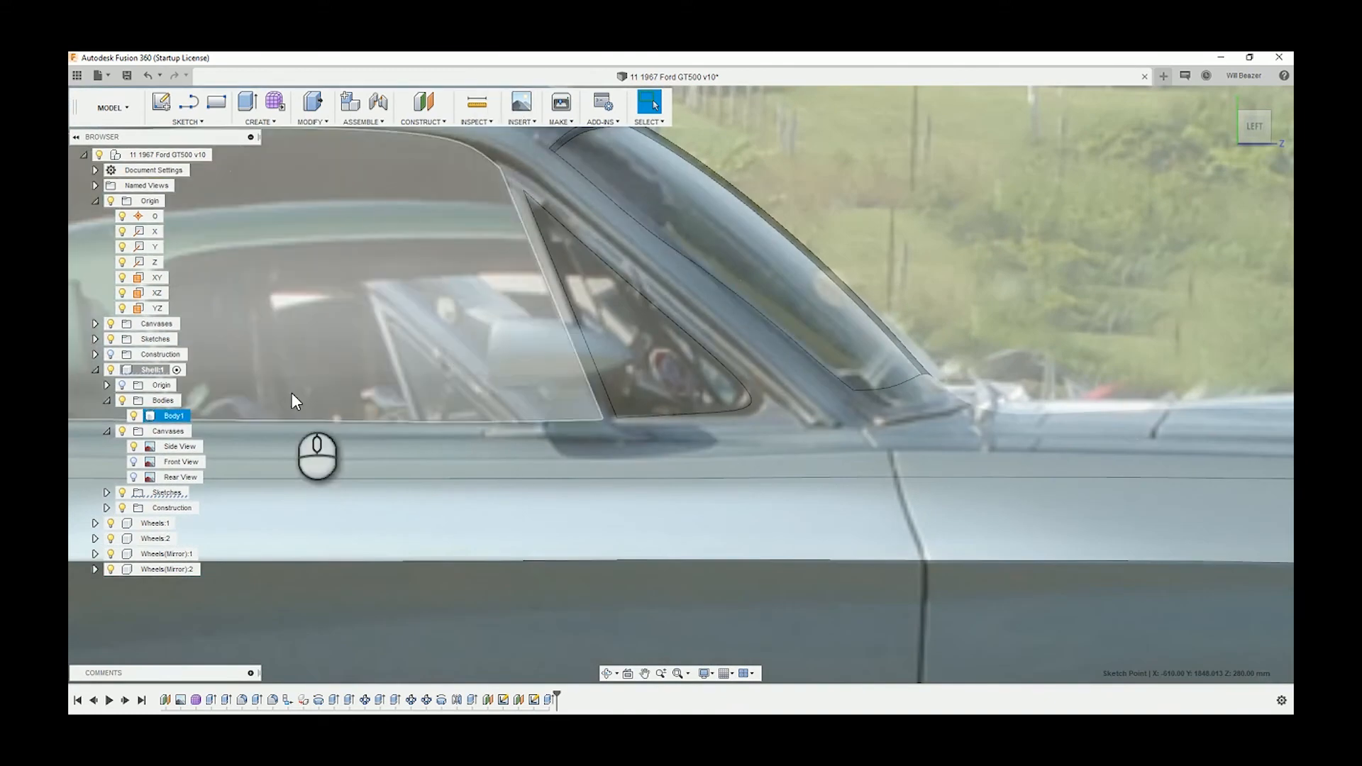
pyautogui.keyDown('shift'); pyautogui.moveTo(780, 623); pyautogui.dragTo(550, 705, button='middle'); pyautogui.keyUp('shift')
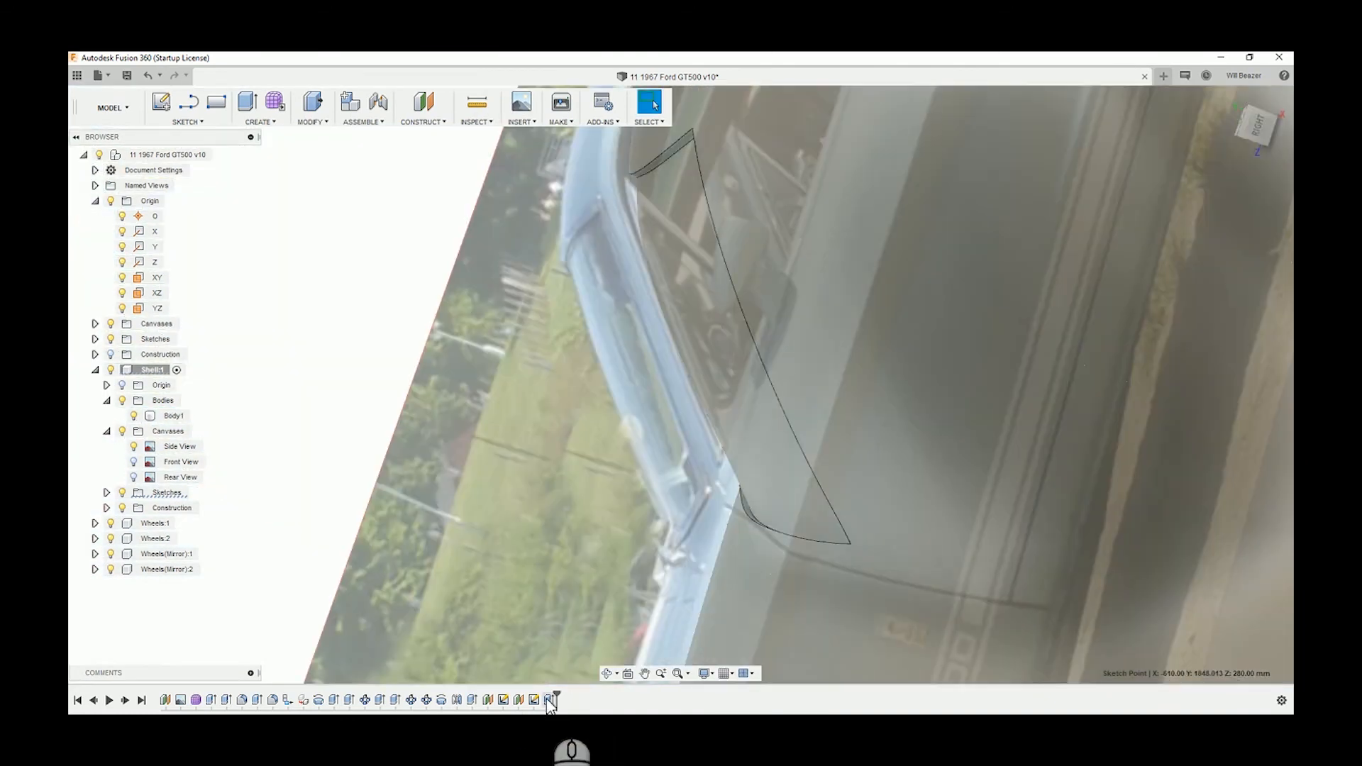
# - Reopen the top-view windshield sketch, move the pillar spline's lower middle point outward to about X -614, Z 391 mm, and finish the sketch
pyautogui.rightClick(533, 701)
pyautogui.click(567, 555)
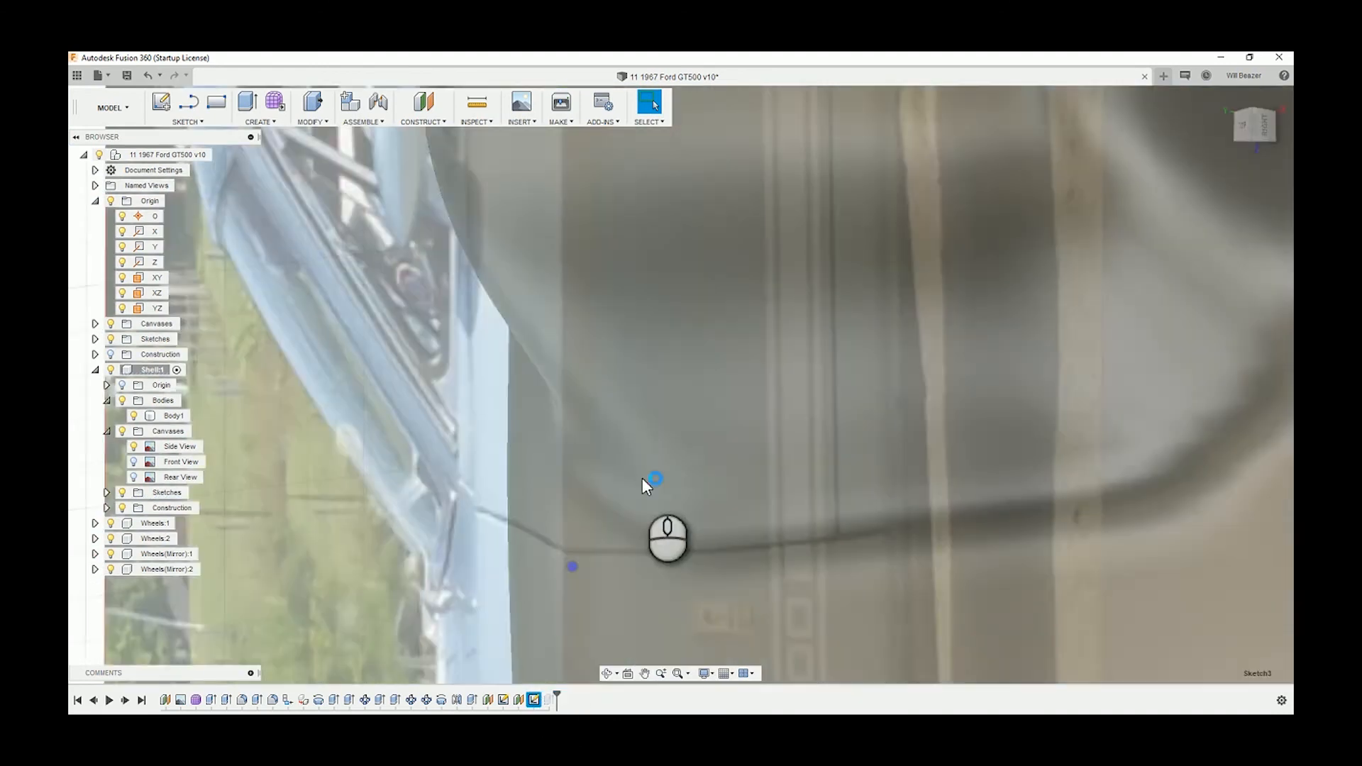
pyautogui.scroll(3, 305, 312)
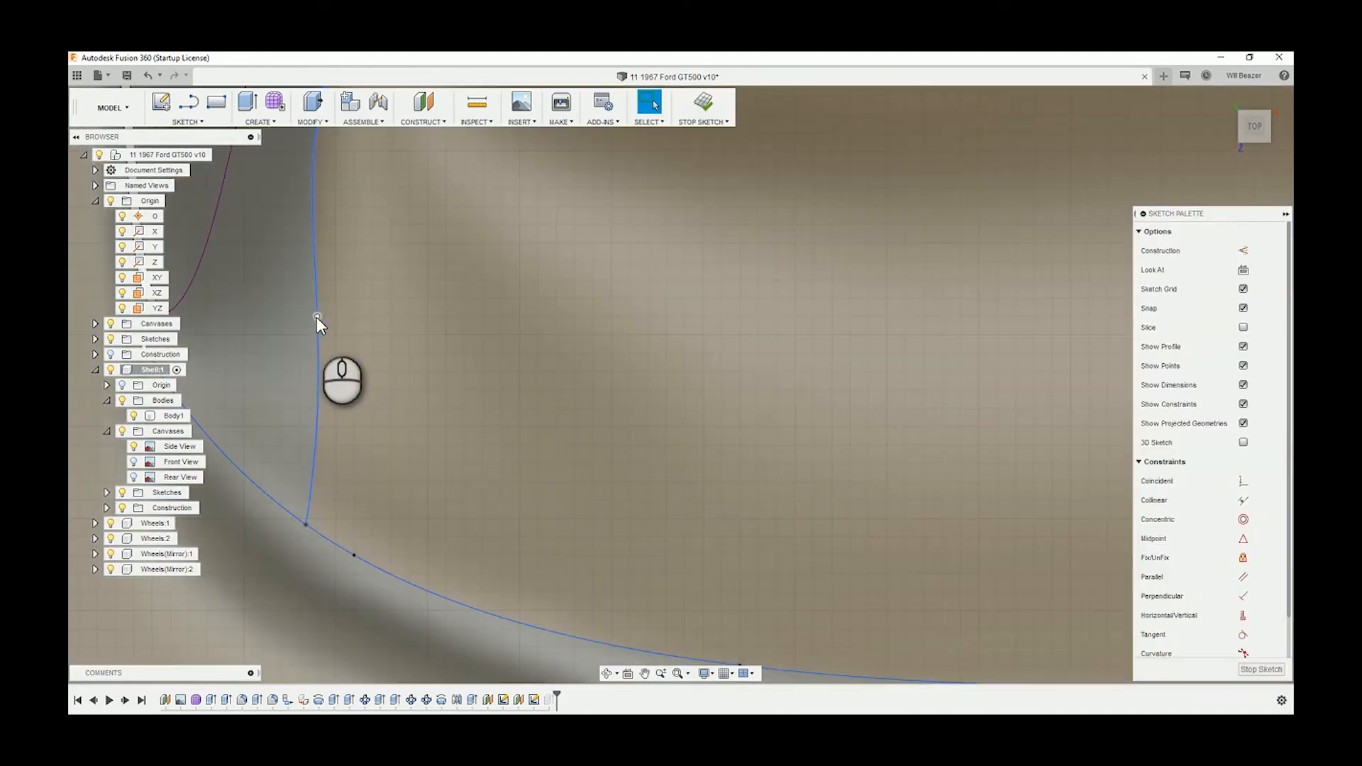
pyautogui.click(314, 317)
pyautogui.moveTo(312, 317); pyautogui.dragTo(308, 317)
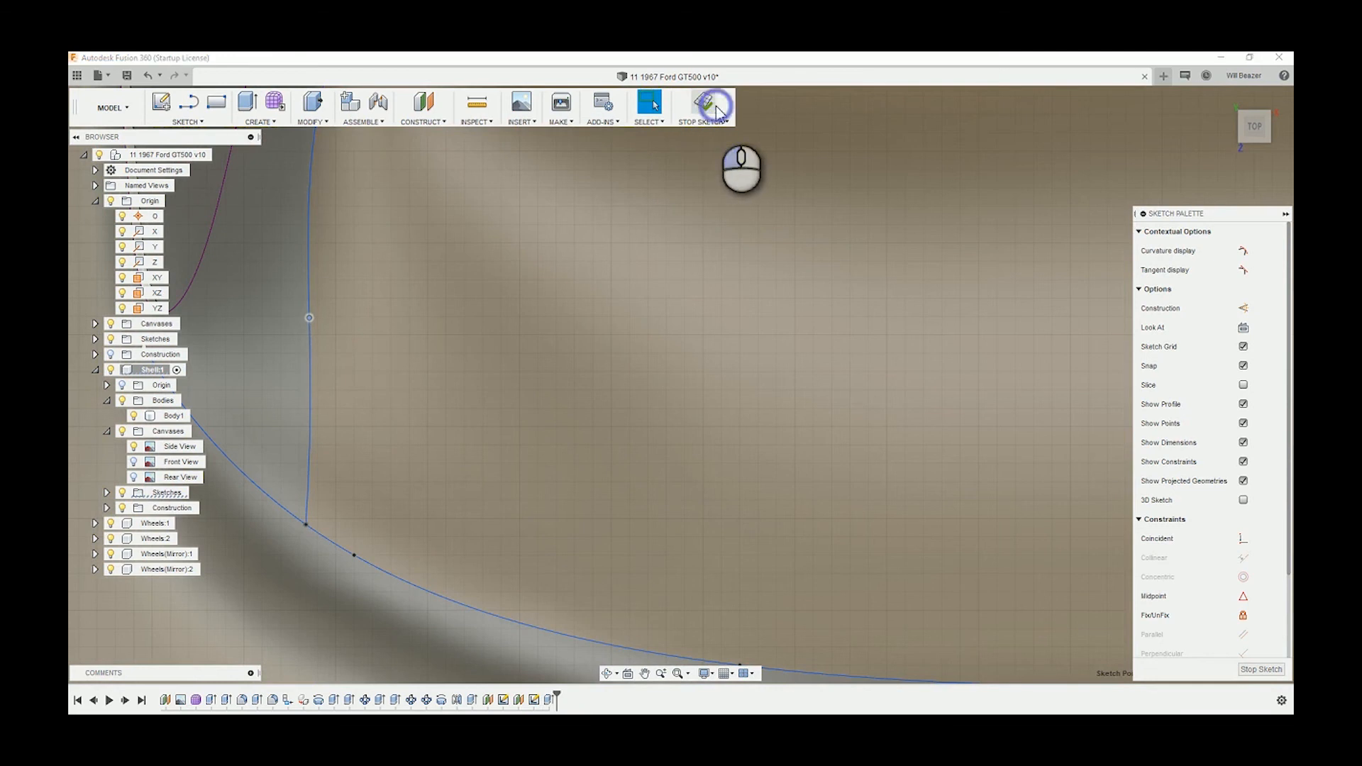
pyautogui.click(718, 110)
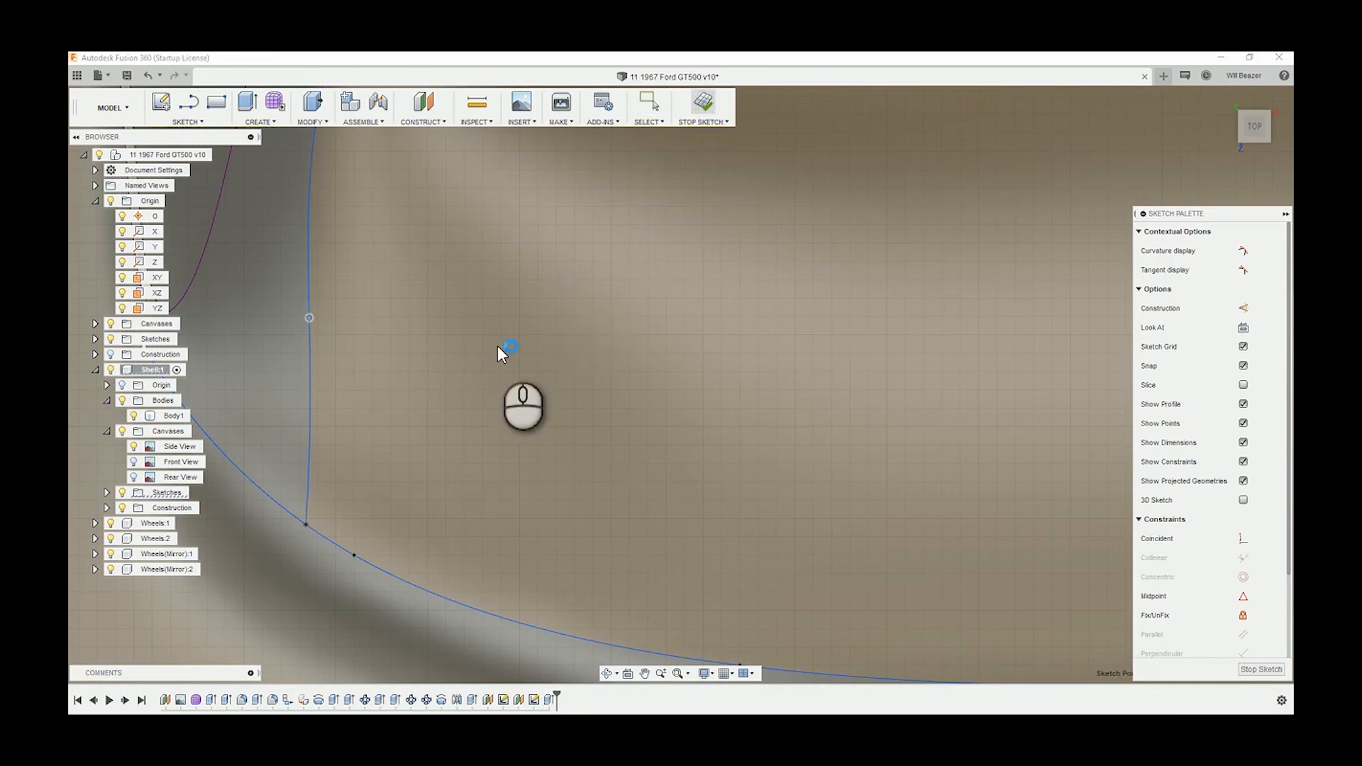
# - Check the windshield edge from the side, reopen its sketch, move the pillar spline's upper middle point inward to about X -608, Z 280 mm, and finish the sketch
pyautogui.keyDown('shift'); pyautogui.moveTo(497, 346); pyautogui.dragTo(465, 379, button='middle'); pyautogui.keyUp('shift')
pyautogui.keyDown('shift'); pyautogui.moveTo(564, 356); pyautogui.dragTo(945, 246, button='middle'); pyautogui.keyUp('shift')
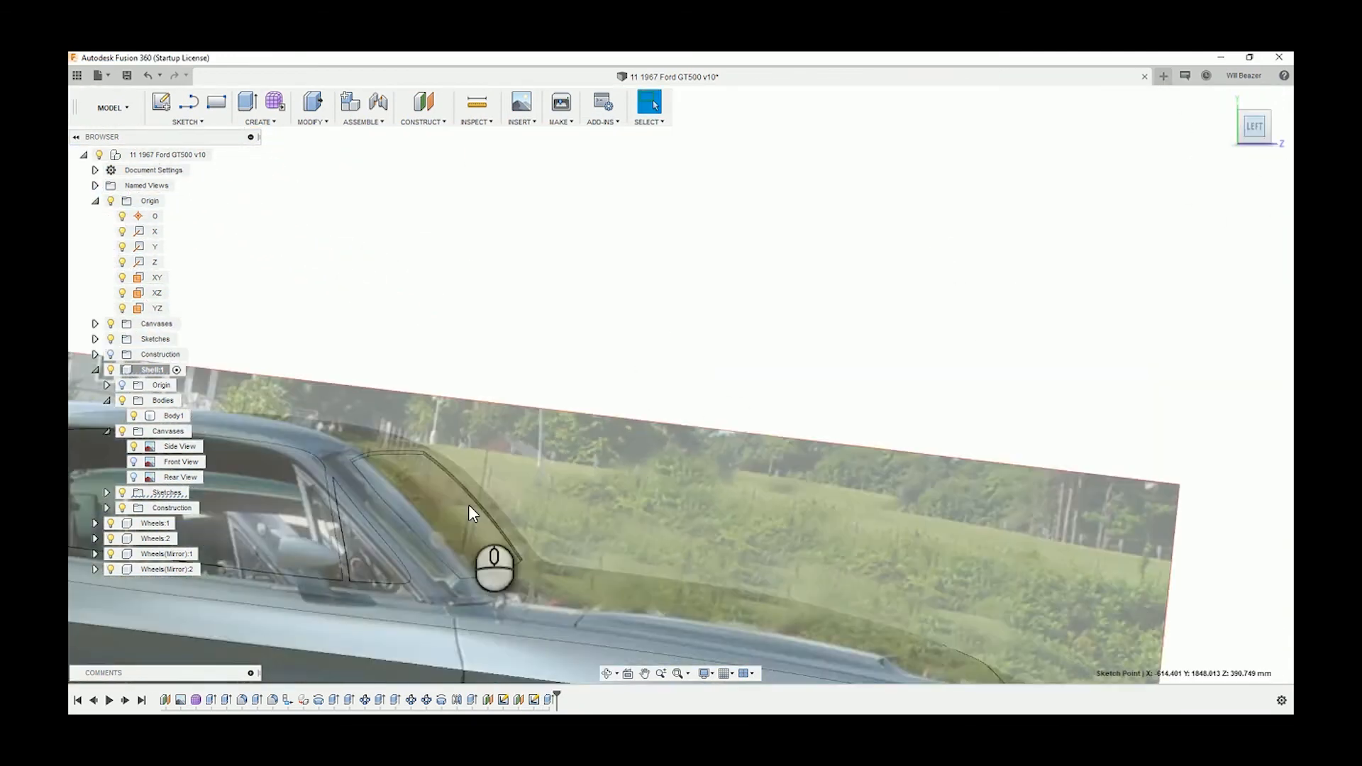
pyautogui.scroll(3, 359, 618)
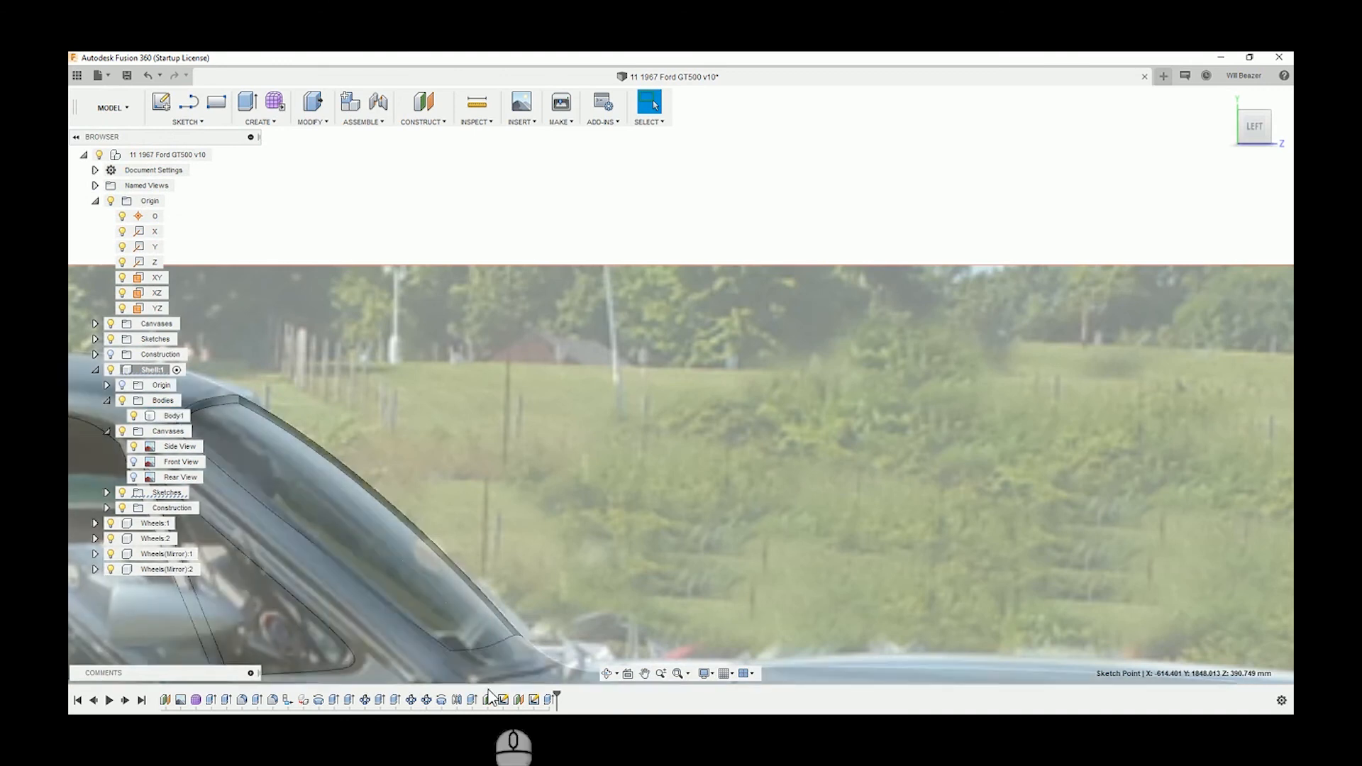
pyautogui.keyDown('shift'); pyautogui.moveTo(659, 497); pyautogui.dragTo(554, 677, button='middle'); pyautogui.keyUp('shift')
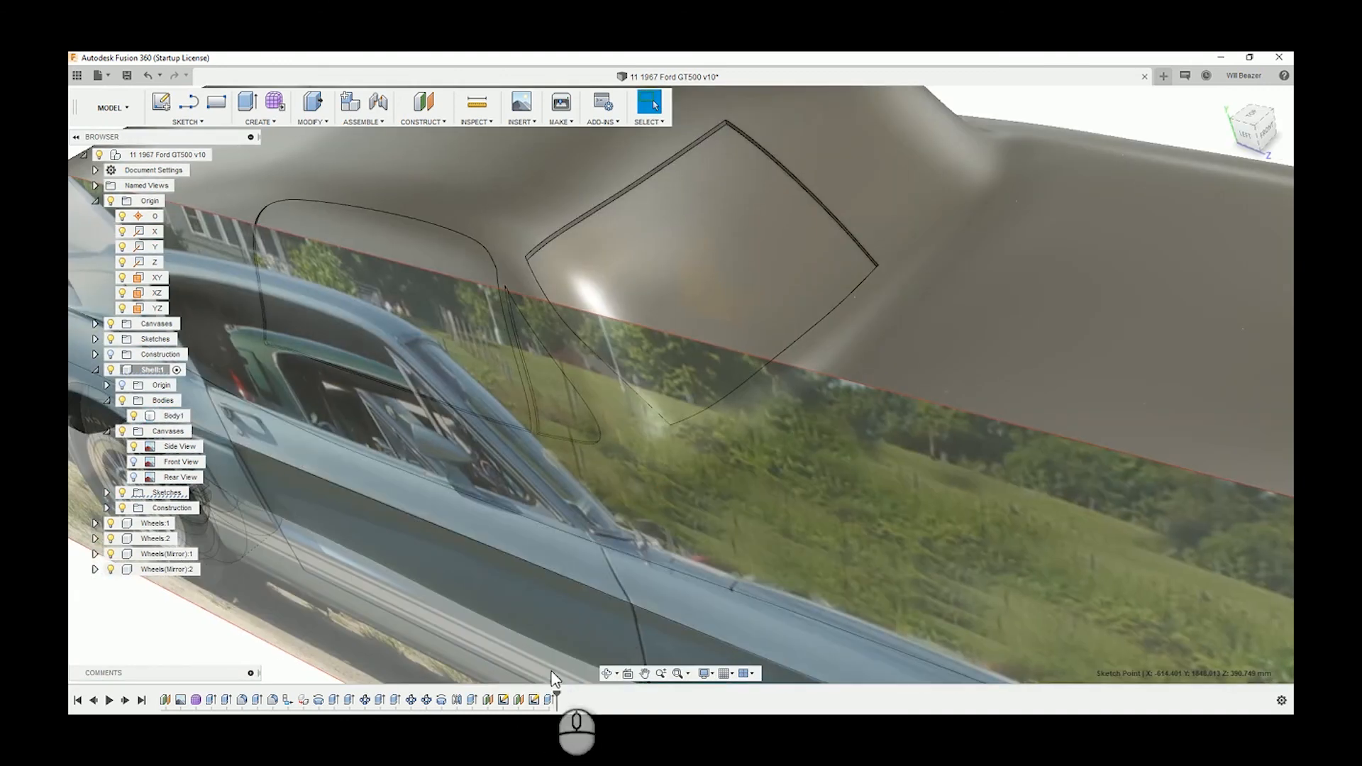
pyautogui.rightClick(533, 699)
pyautogui.click(560, 625)
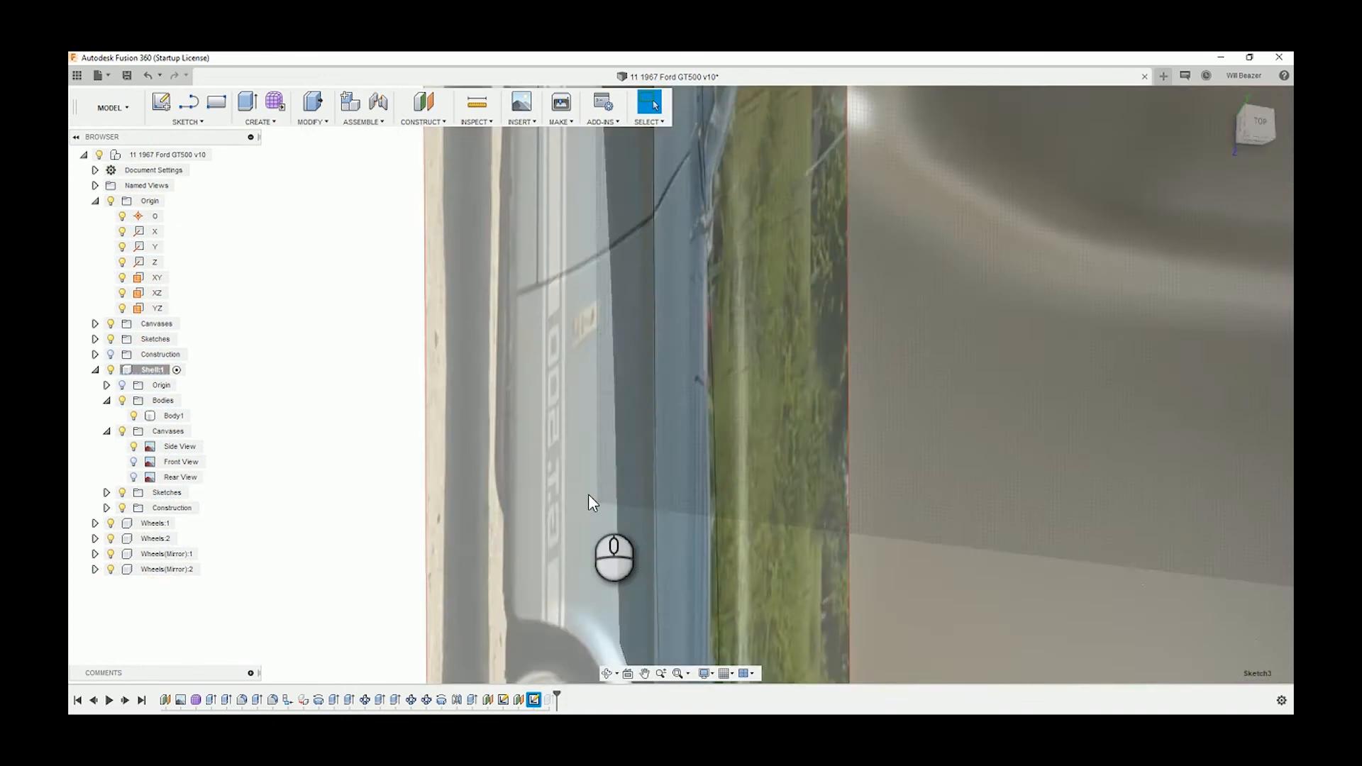
pyautogui.scroll(-3, 738, 388)
pyautogui.scroll(5, 865, 213)
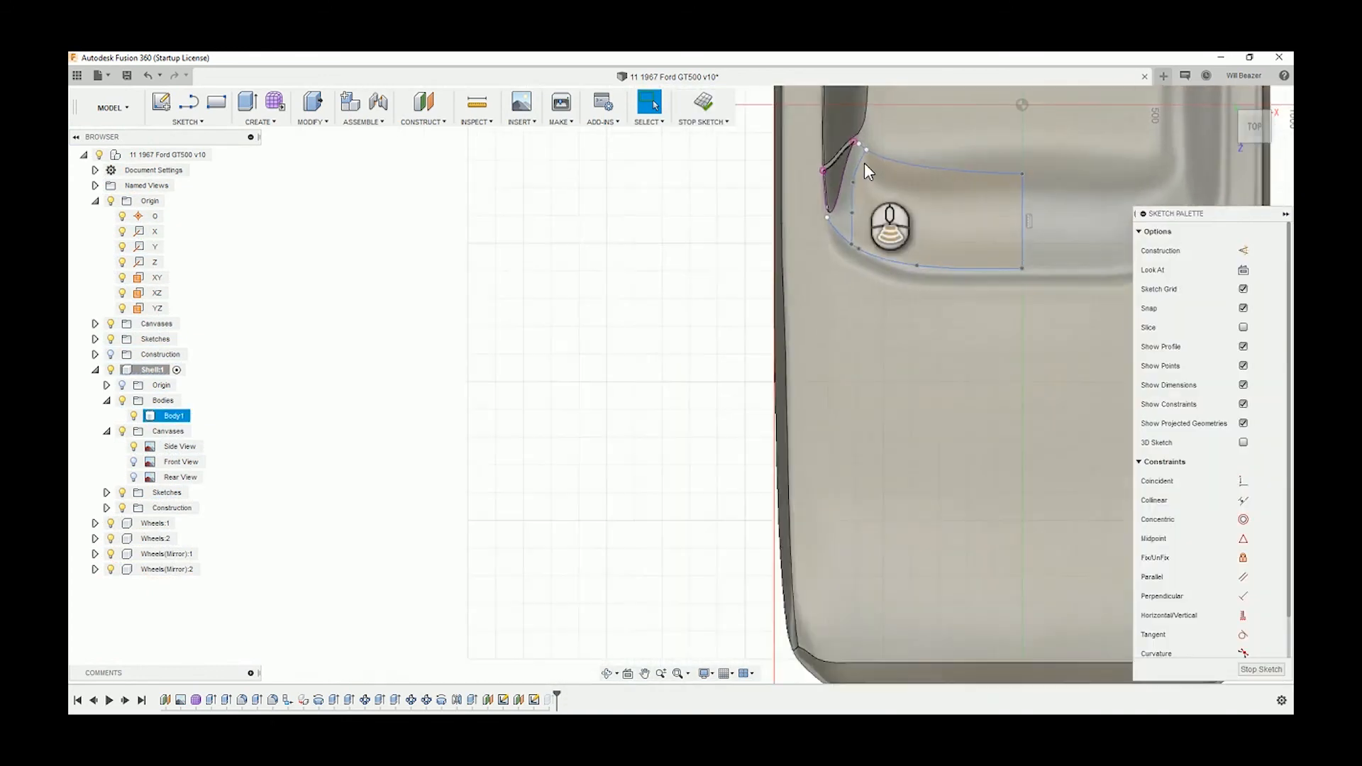
pyautogui.scroll(6, 837, 225)
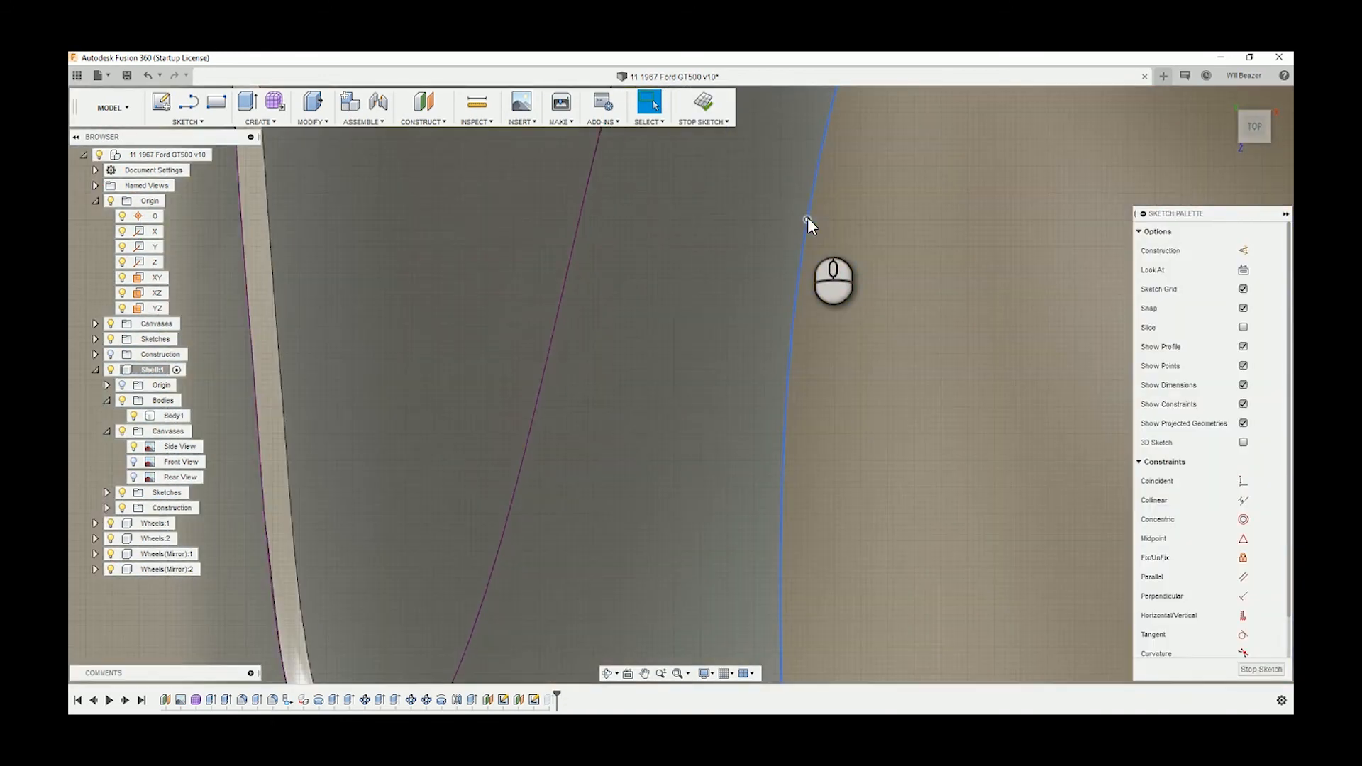
pyautogui.moveTo(808, 217); pyautogui.dragTo(820, 218)
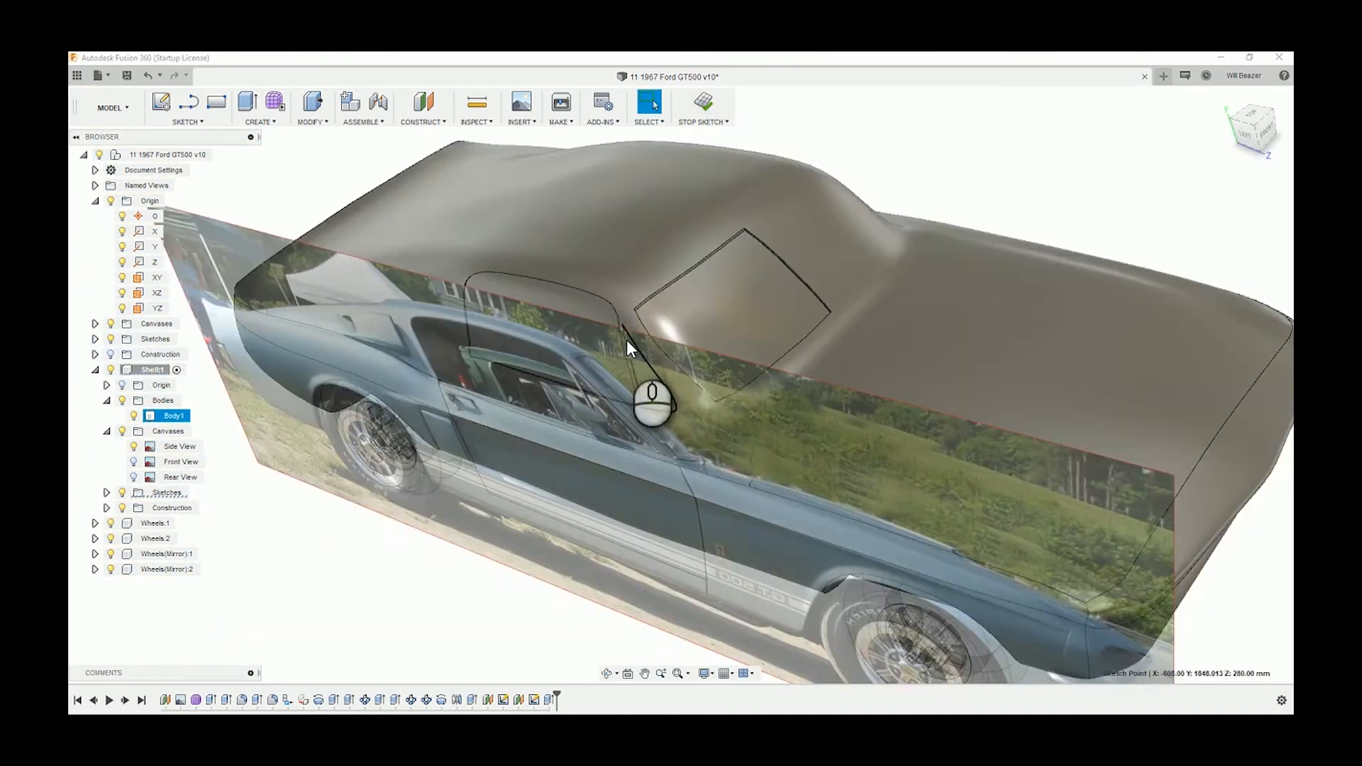
# - Compare the windshield's pillar edge and lower corner with the side-view reference photo
pyautogui.keyDown('shift'); pyautogui.moveTo(633, 331); pyautogui.dragTo(692, 300, button='middle'); pyautogui.keyUp('shift')
pyautogui.scroll(4, 921, 249)
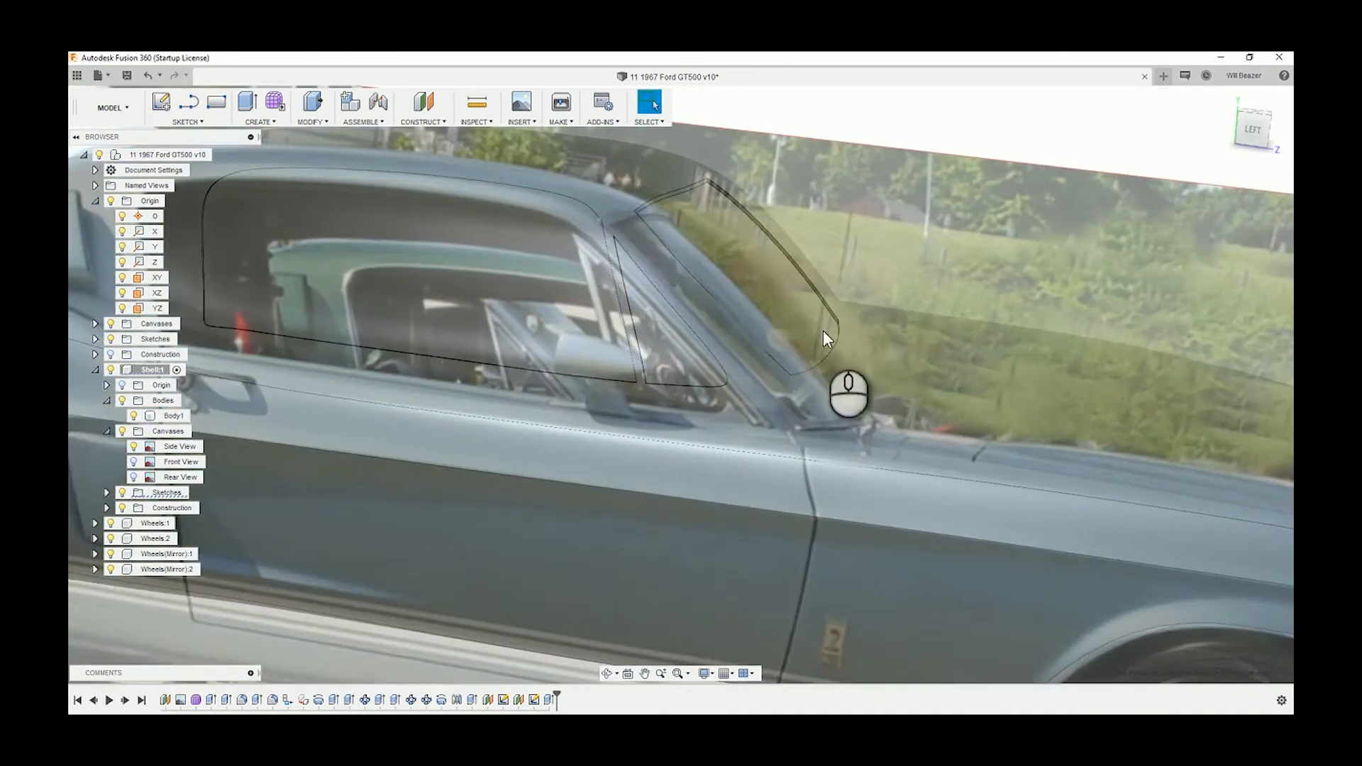
pyautogui.moveTo(823, 329)
pyautogui.keyDown('shift'); pyautogui.mouseDown(button='middle')
pyautogui.moveTo(830, 313)
pyautogui.moveTo(778, 322)
pyautogui.moveTo(830, 312)
pyautogui.mouseUp(button='middle'); pyautogui.keyUp('shift')
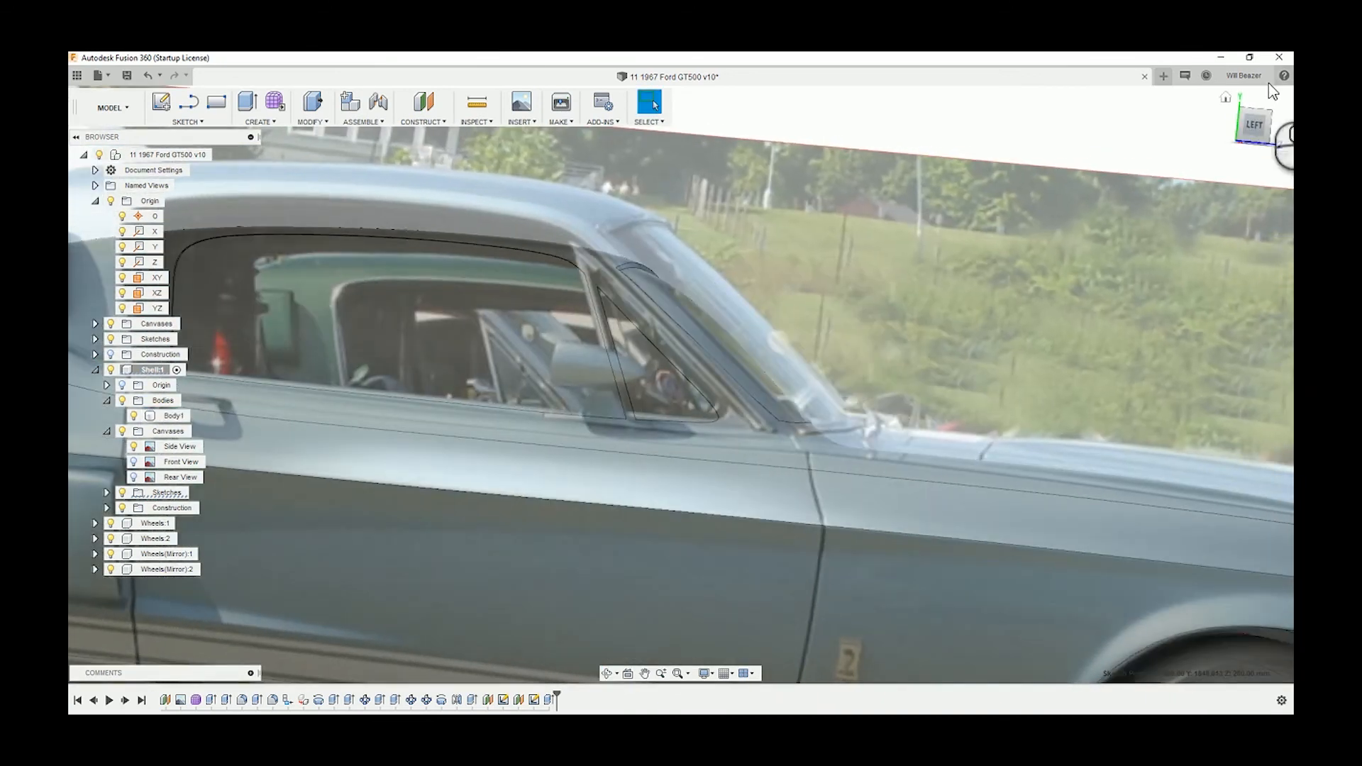
pyautogui.click(1257, 125)
pyautogui.scroll(3, 951, 357)
pyautogui.scroll(2, 785, 389)
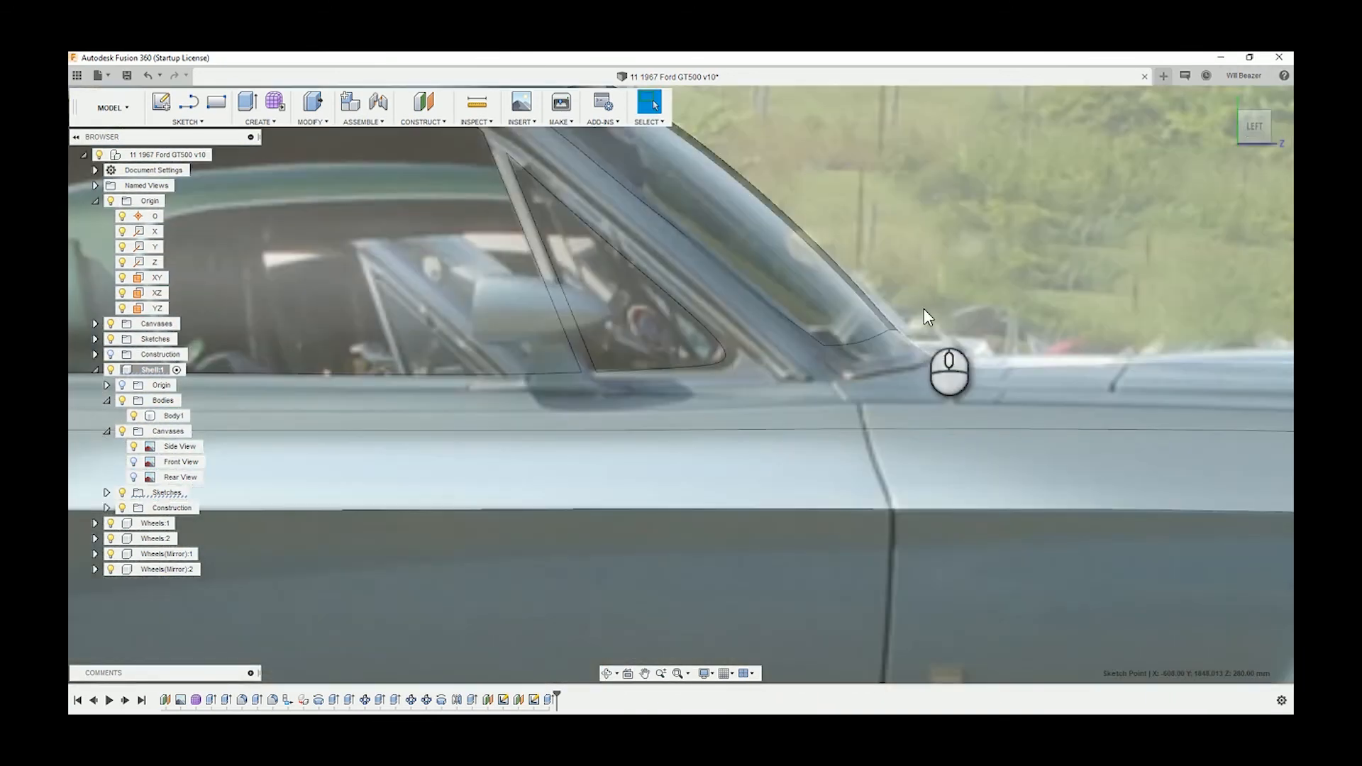
pyautogui.scroll(-1, 833, 347)
pyautogui.scroll(-2, 826, 348)
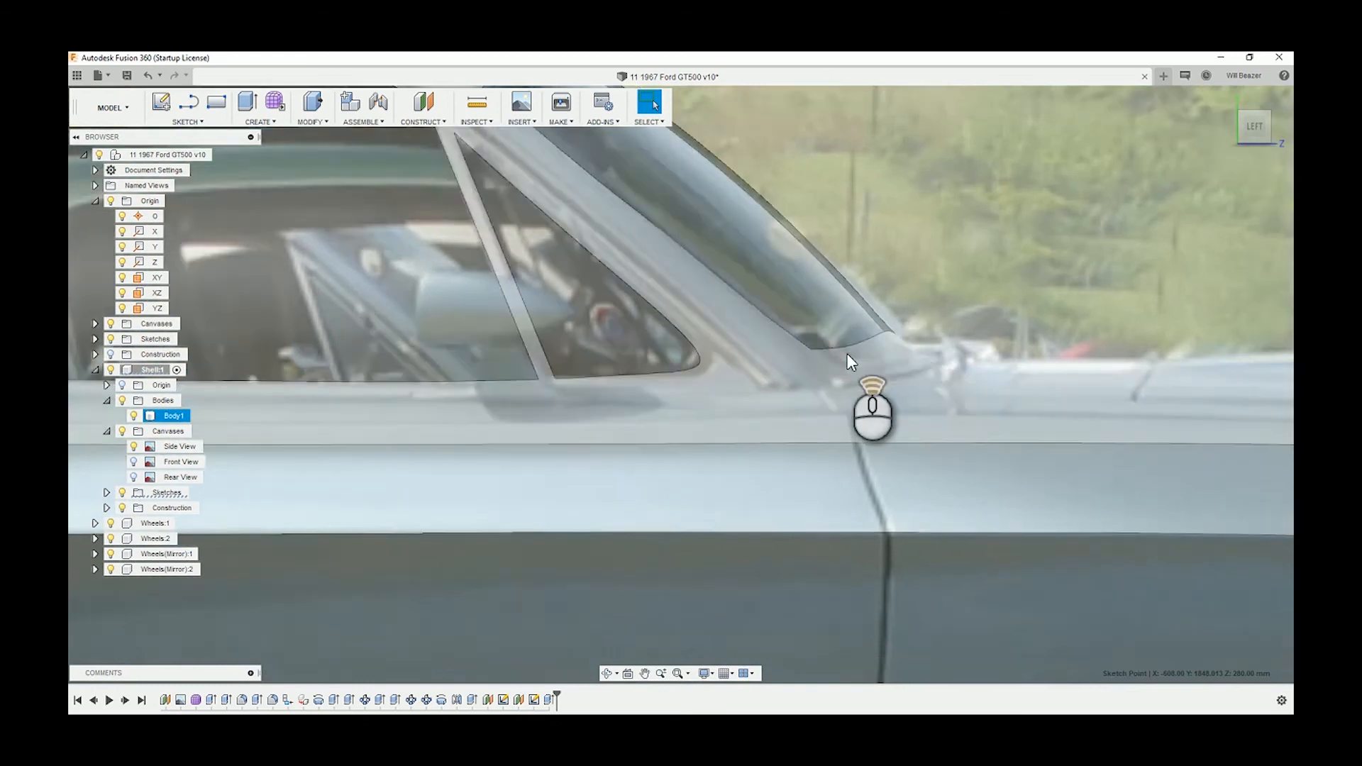
pyautogui.scroll(-2, 846, 353)
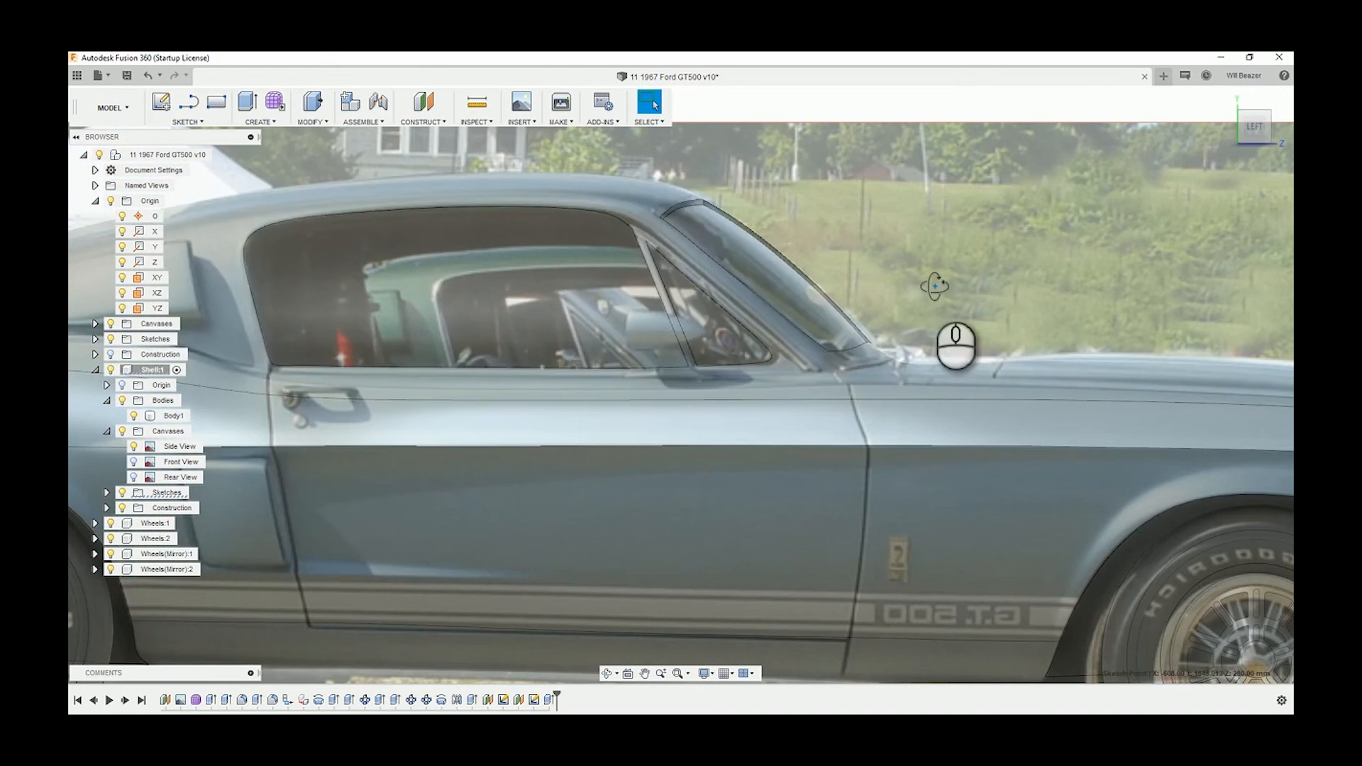
pyautogui.scroll(-2, 932, 284)
pyautogui.keyDown('shift'); pyautogui.moveTo(932, 284); pyautogui.dragTo(893, 348, button='middle'); pyautogui.keyUp('shift')
# - Reopen the top-view windshield sketch for editing
pyautogui.click(994, 172)
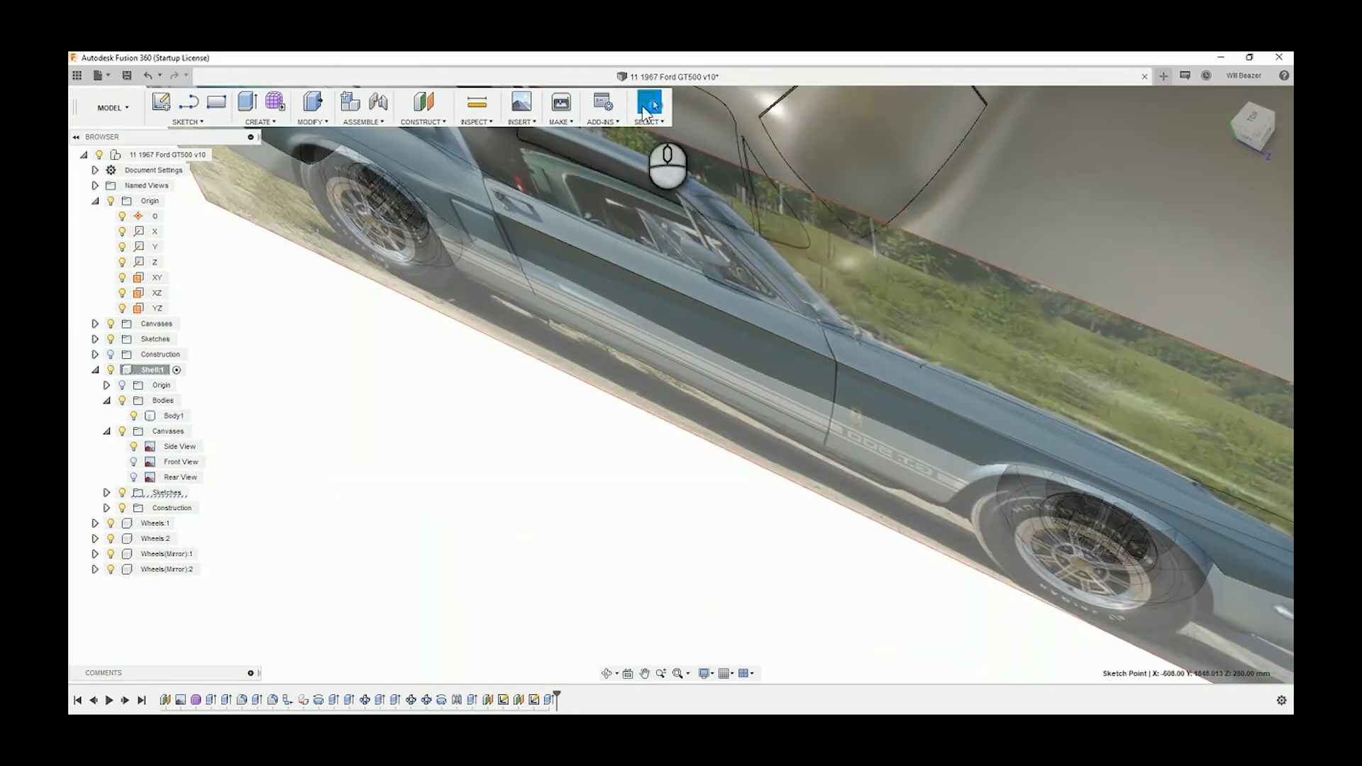
pyautogui.click(1172, 187)
pyautogui.click(1252, 122)
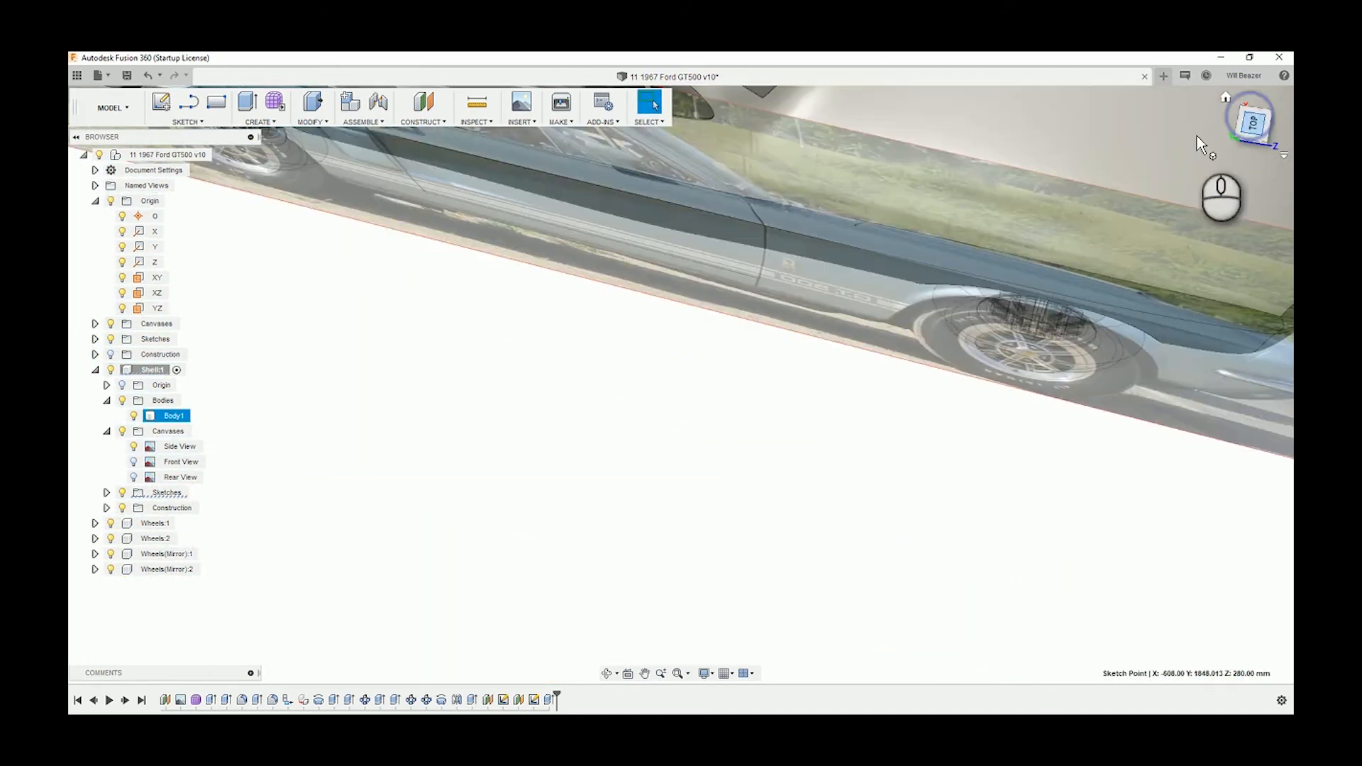
pyautogui.moveTo(959, 135); pyautogui.dragTo(908, 547, button='middle')
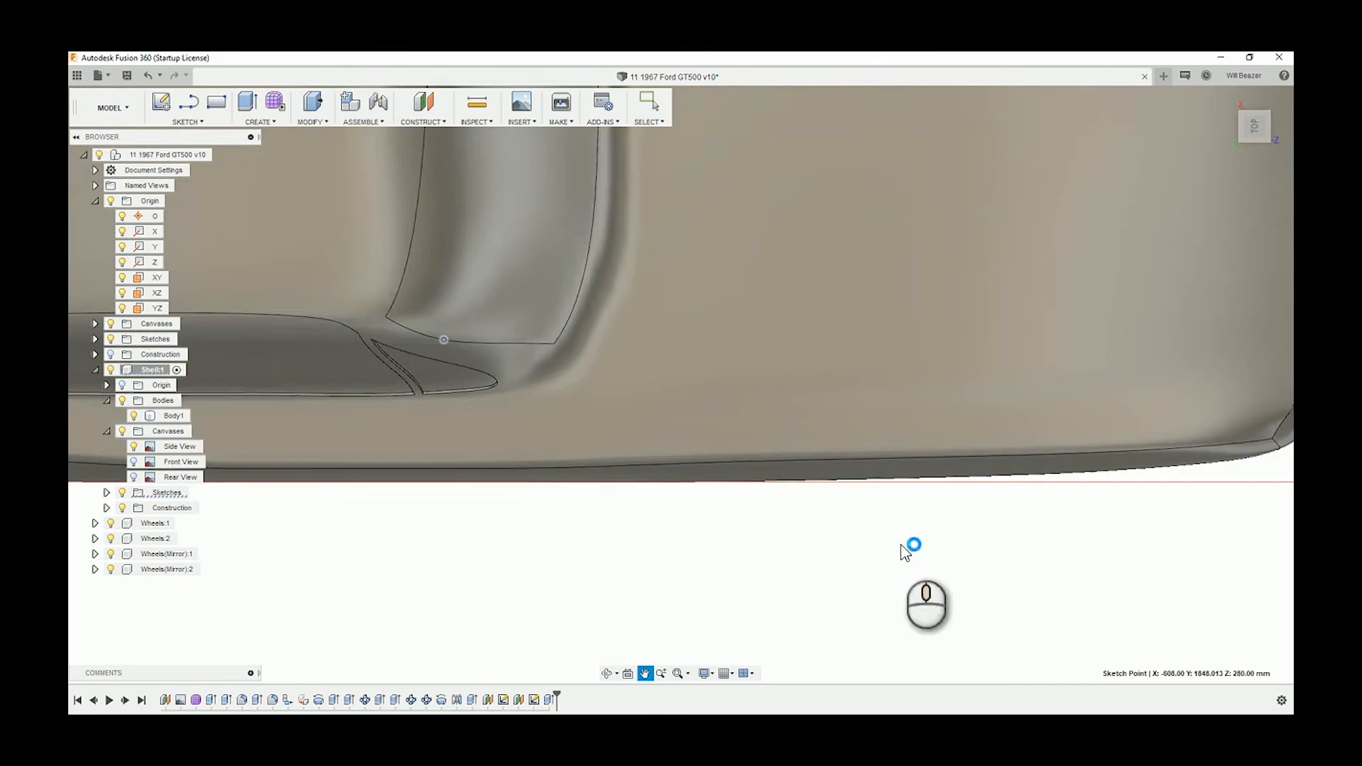
pyautogui.click(663, 273)
pyautogui.click(476, 565)
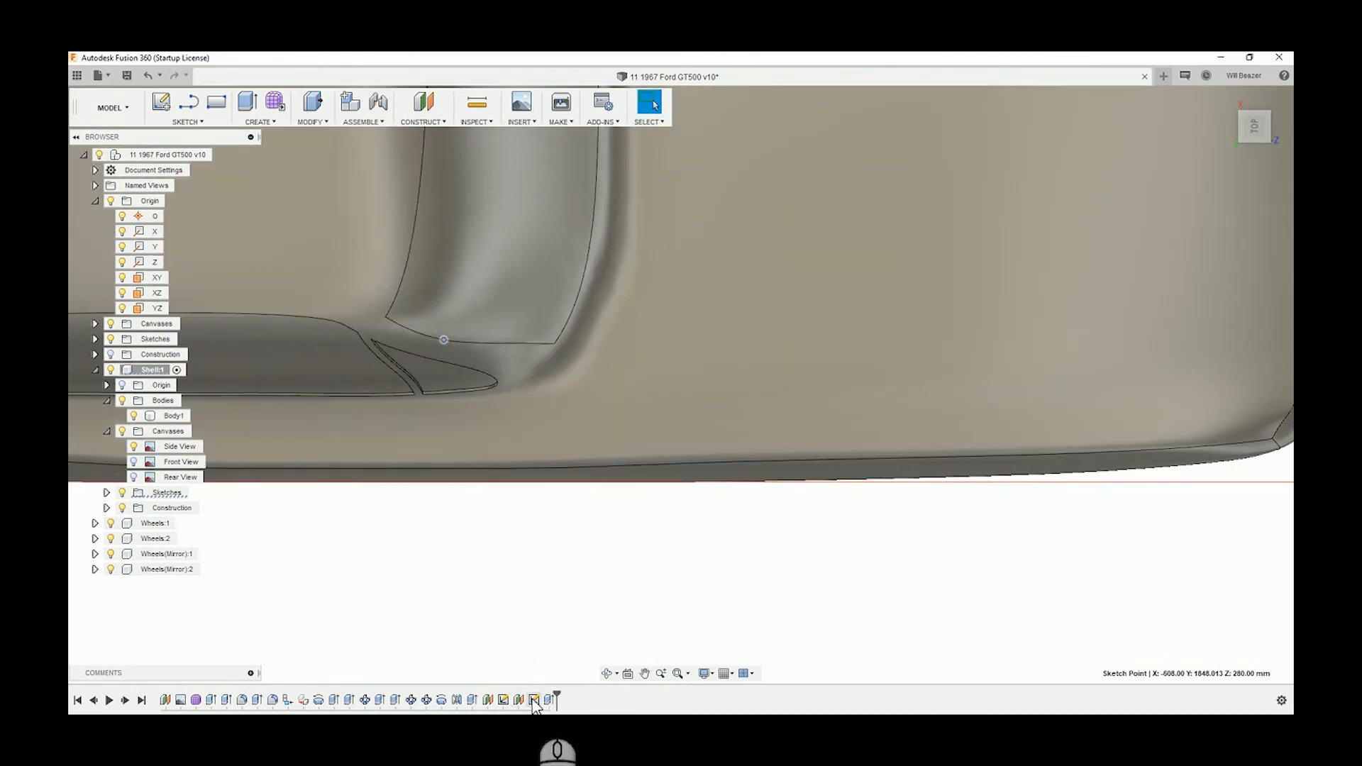
pyautogui.rightClick(534, 700)
pyautogui.click(562, 566)
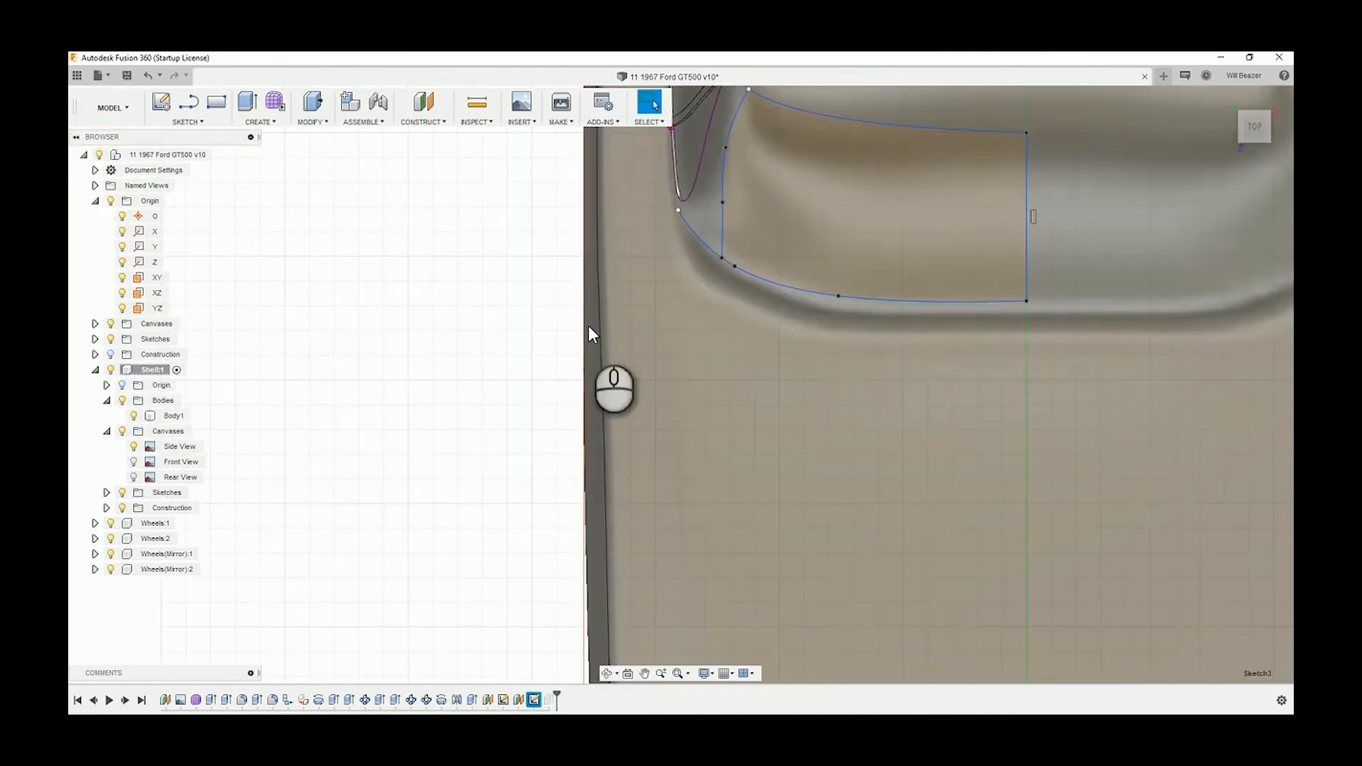
# - Try to move the windshield outline's lower corner point together with the lower edge's inner spline points, and undo the move
pyautogui.click(917, 312)
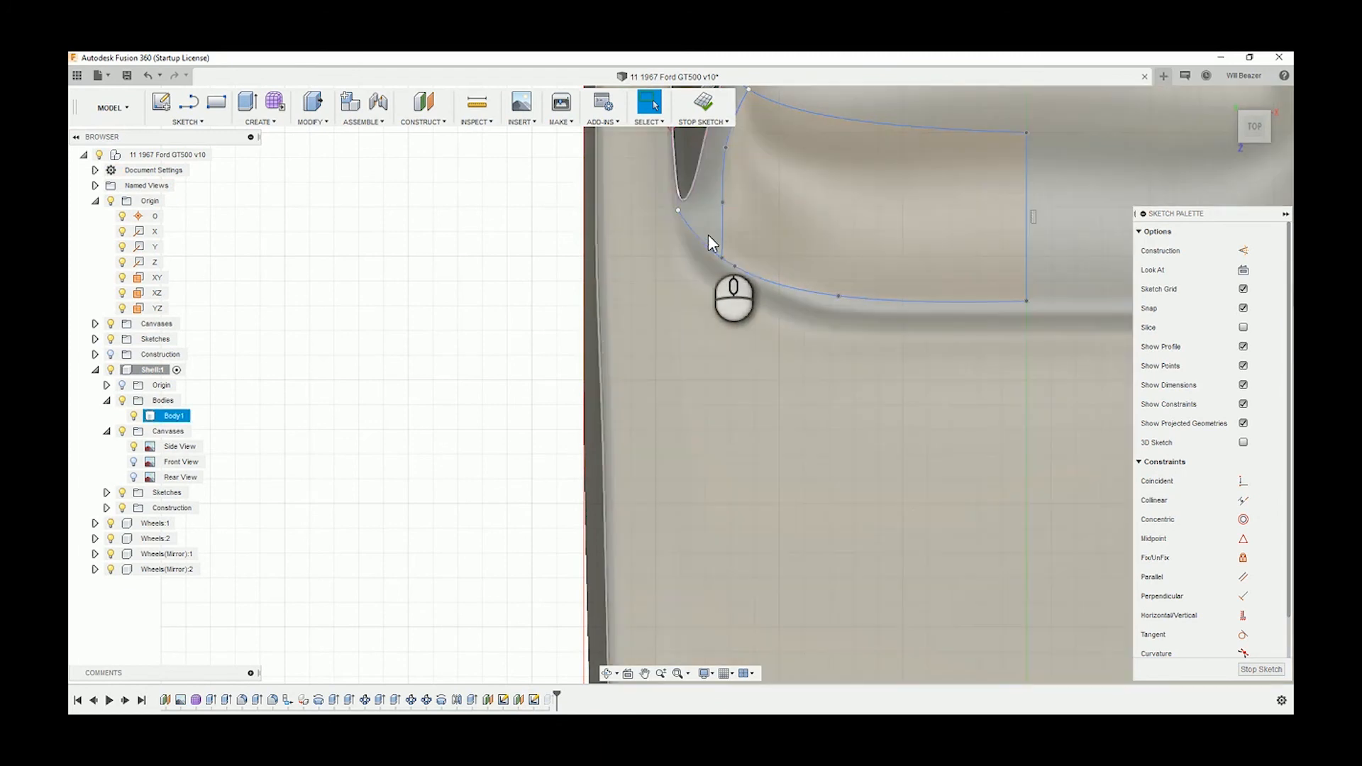
pyautogui.moveTo(709, 239); pyautogui.dragTo(1058, 389)
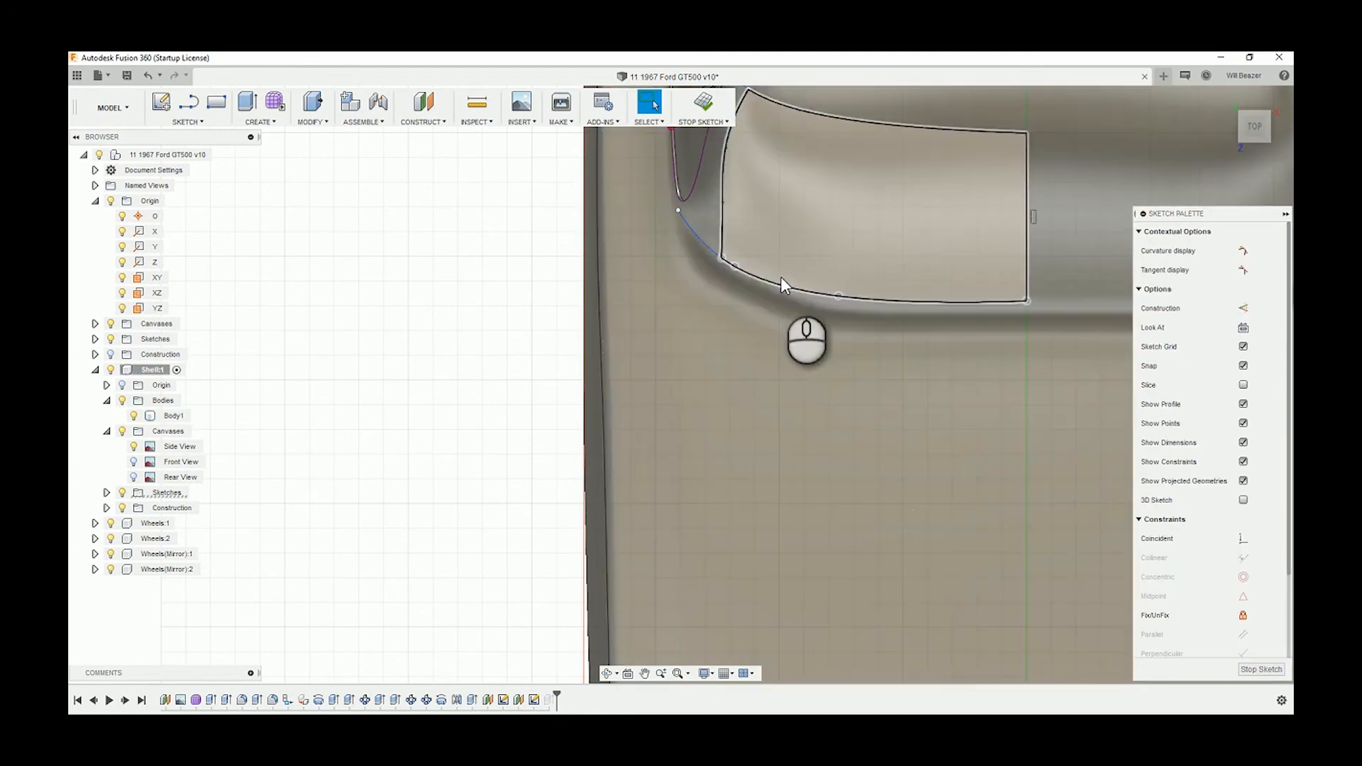
pyautogui.click(735, 268)
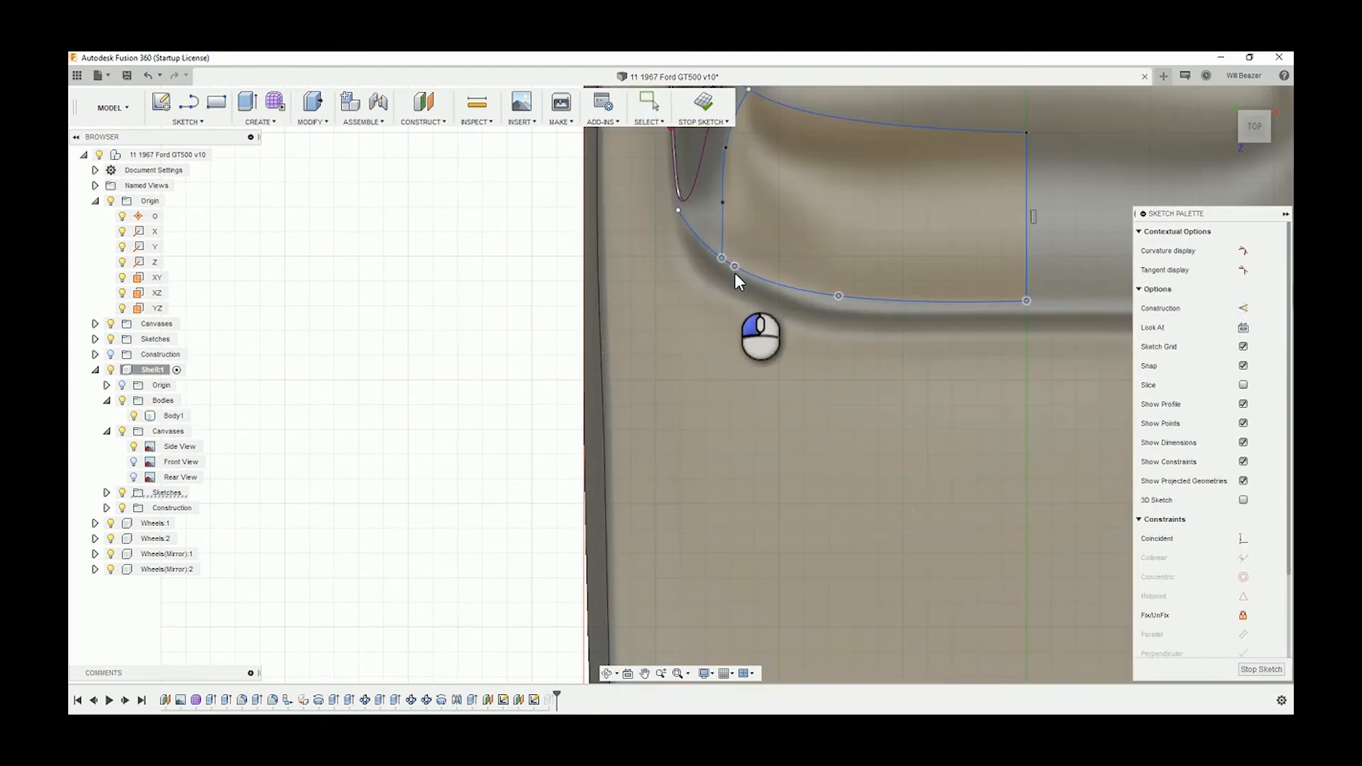
pyautogui.scroll(1, 746, 278)
pyautogui.scroll(4, 742, 277)
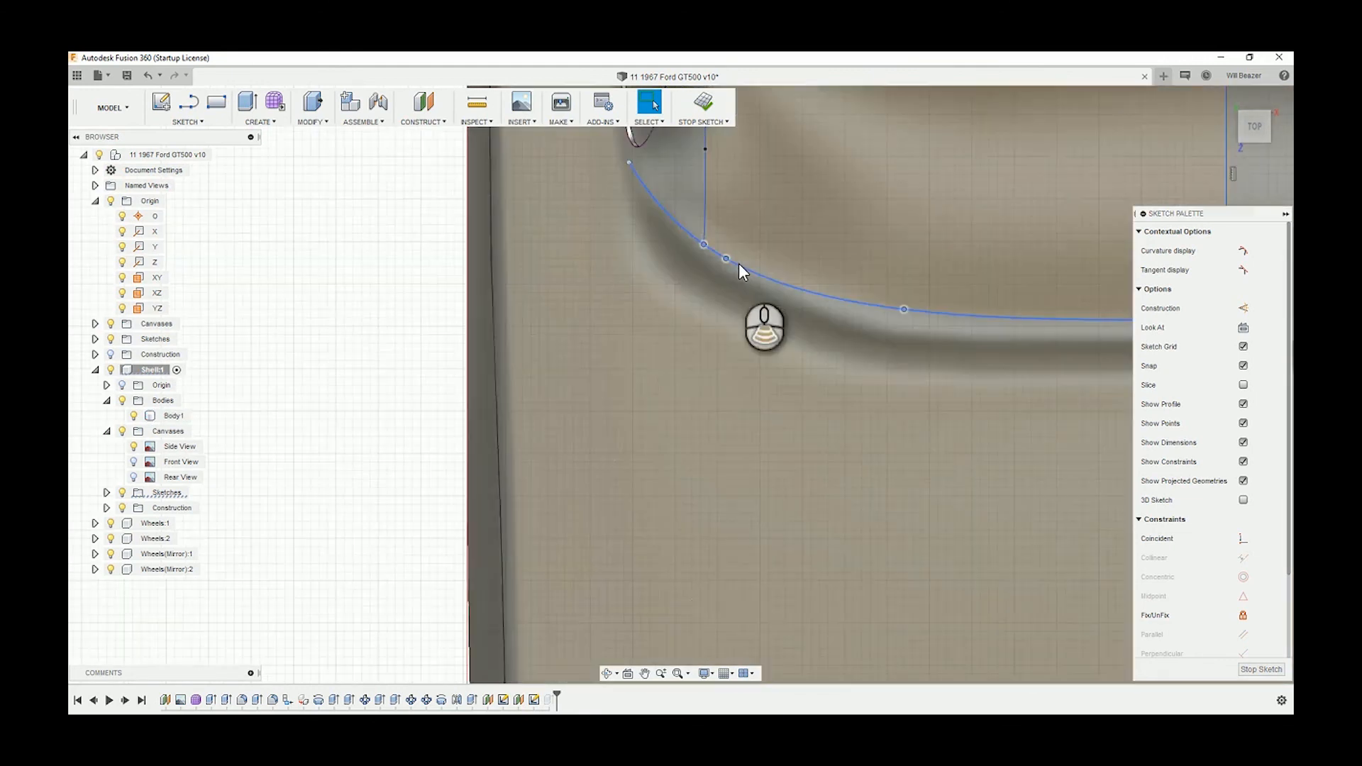
pyautogui.moveTo(738, 295)
pyautogui.mouseDown(button='middle')
pyautogui.moveTo(677, 299)
pyautogui.moveTo(603, 361)
pyautogui.mouseUp(button='middle')
pyautogui.click(585, 299)
pyautogui.moveTo(585, 303); pyautogui.dragTo(578, 319)
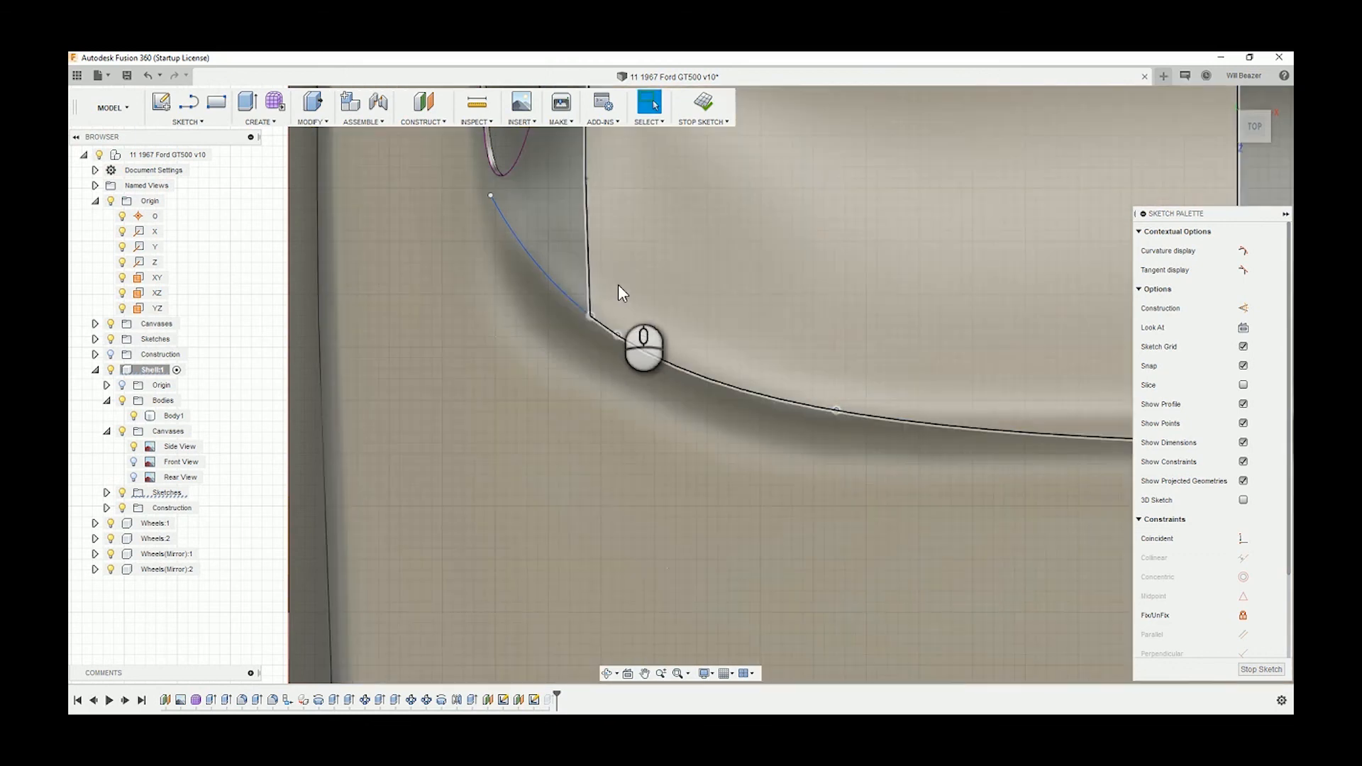
pyautogui.hotkey('ctrl', 'z')
# - Select the entire lower edge spline with all its points, shift it slightly toward the hood, and finish the sketch
pyautogui.scroll(-2, 488, 201)
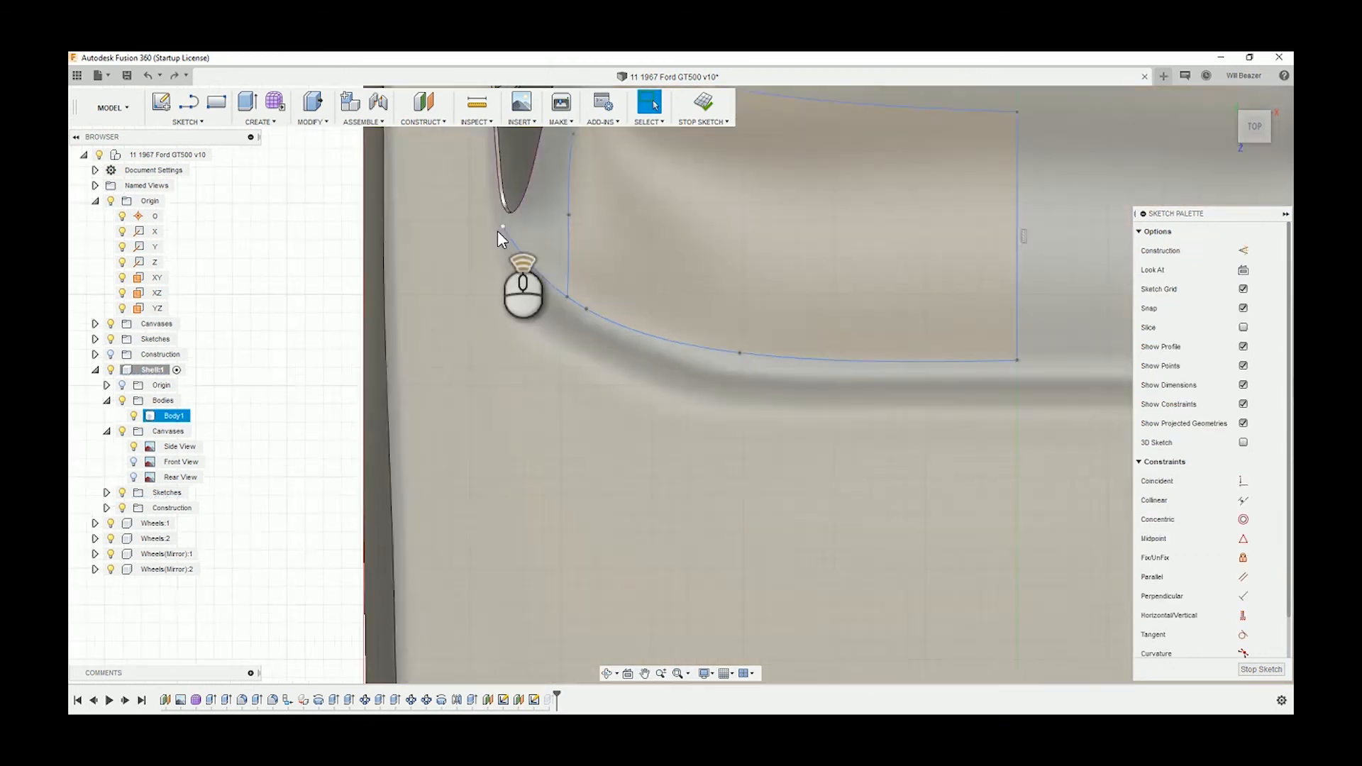
pyautogui.moveTo(492, 220)
pyautogui.mouseDown()
pyautogui.moveTo(593, 311)
pyautogui.moveTo(994, 466)
pyautogui.mouseUp()
pyautogui.scroll(2, 563, 303)
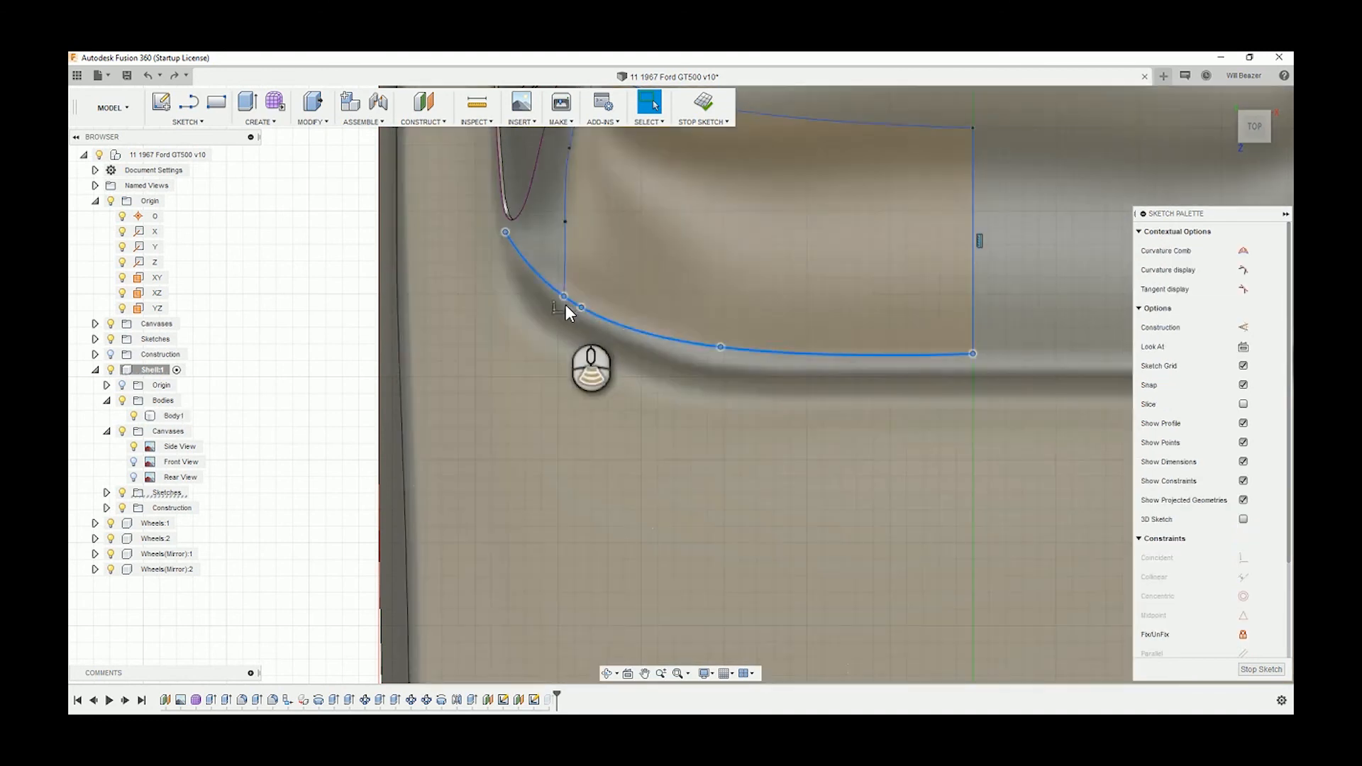
pyautogui.moveTo(563, 298); pyautogui.dragTo(562, 307)
pyautogui.scroll(-2, 572, 278)
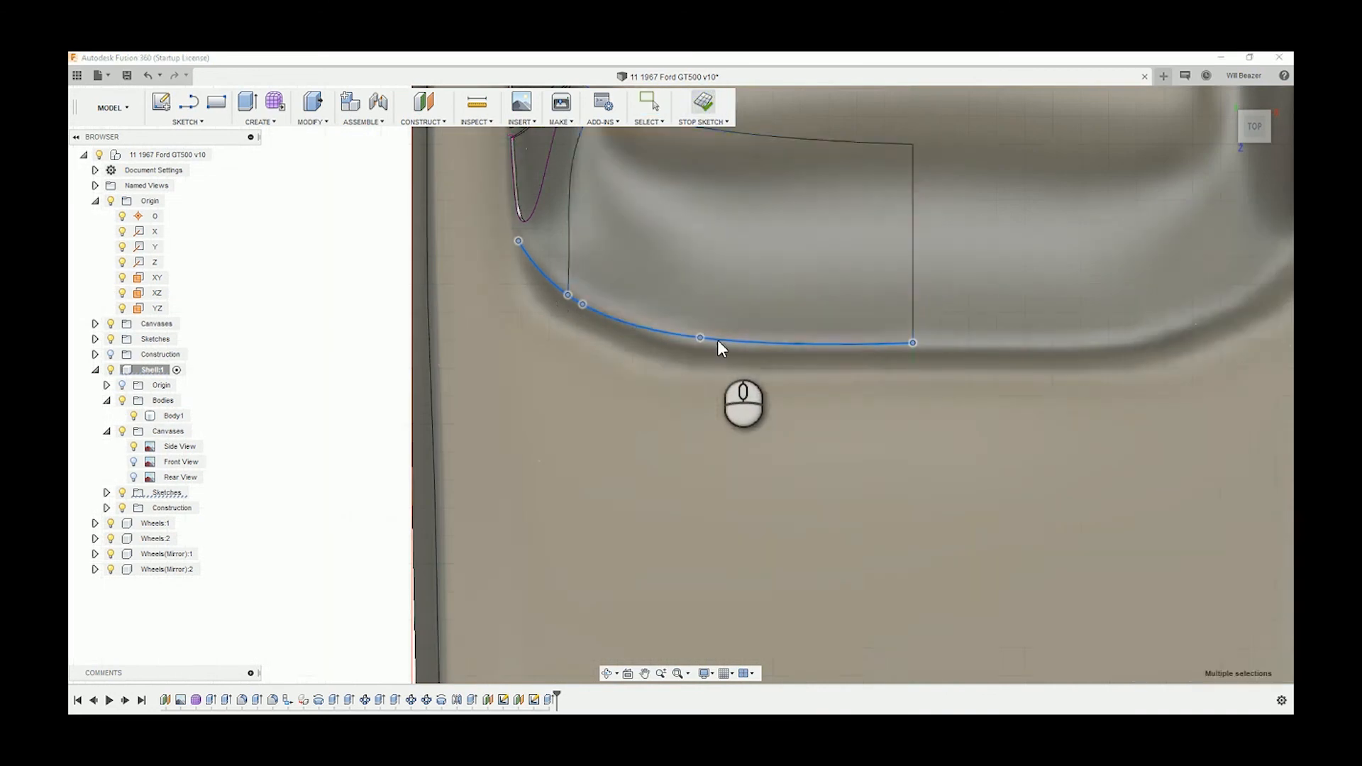
# - Examine the windshield's lower edge against the side-view photo, close up, from a distance and from above
pyautogui.keyDown('shift'); pyautogui.moveTo(717, 339); pyautogui.dragTo(788, 308, button='middle'); pyautogui.keyUp('shift')
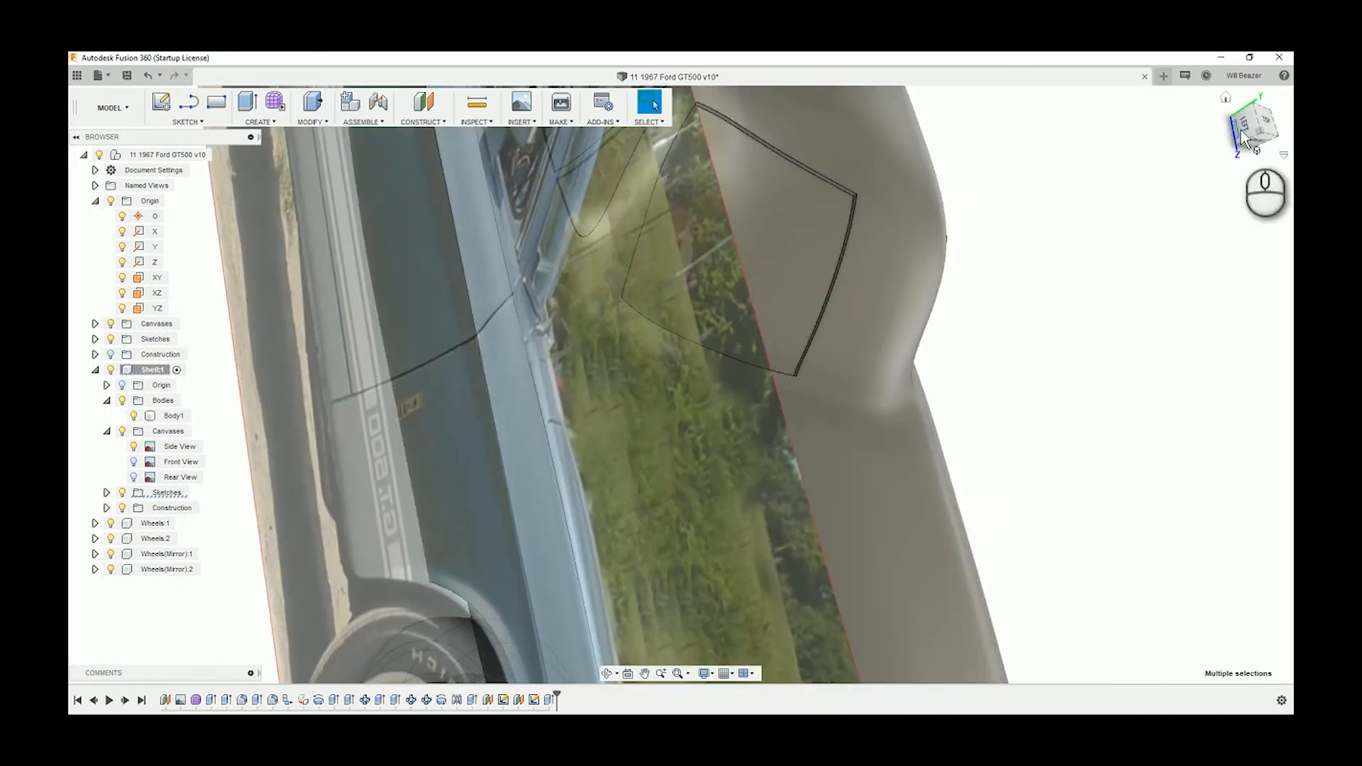
pyautogui.click(1243, 138)
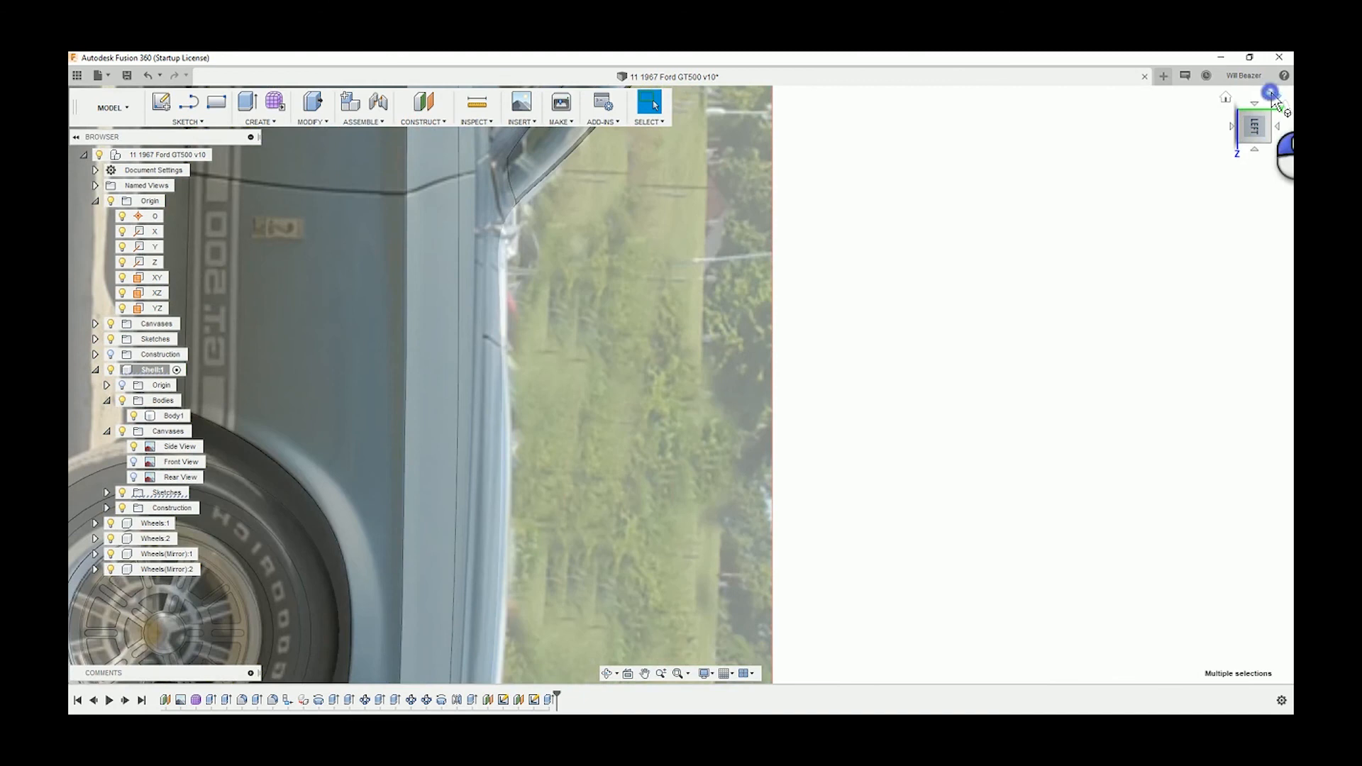
pyautogui.click(1271, 95)
pyautogui.scroll(8, 495, 566)
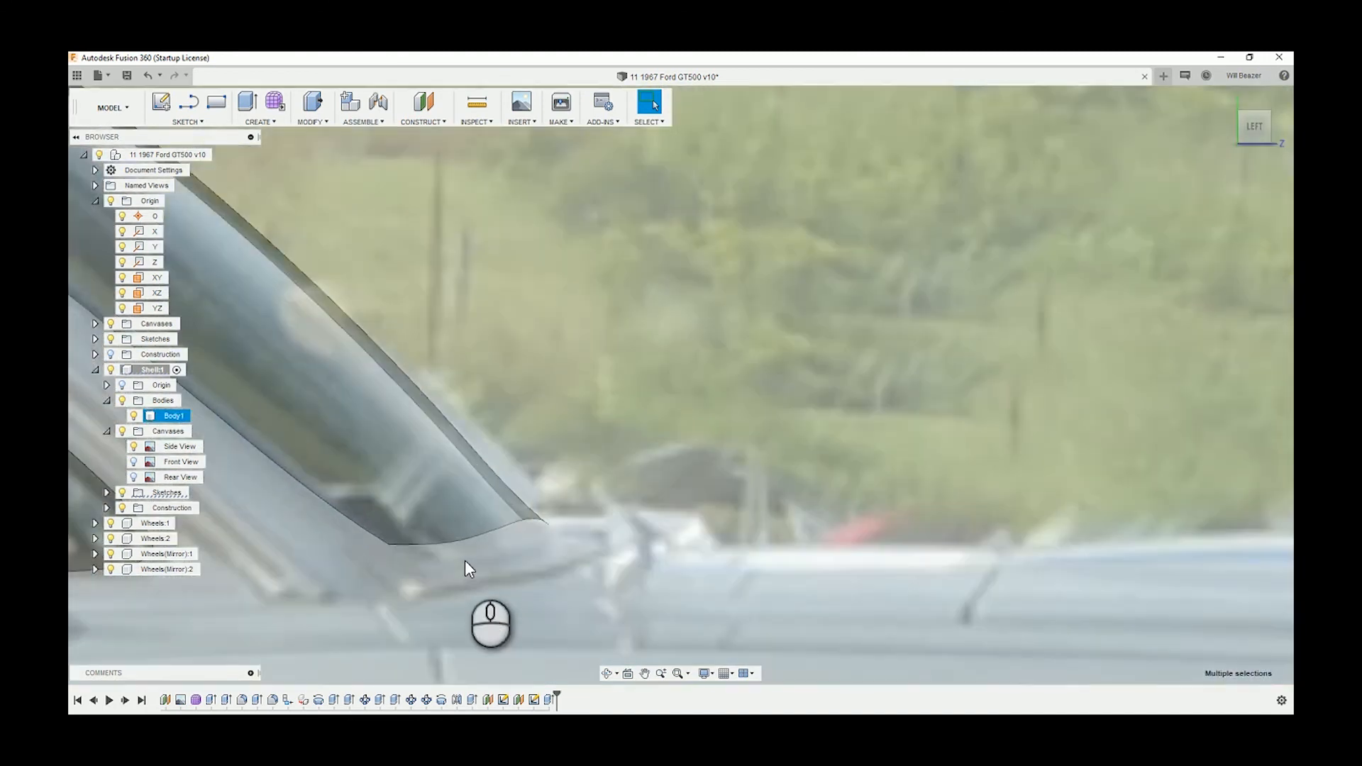
pyautogui.moveTo(470, 552); pyautogui.dragTo(587, 537, button='middle')
pyautogui.scroll(-6, 588, 537)
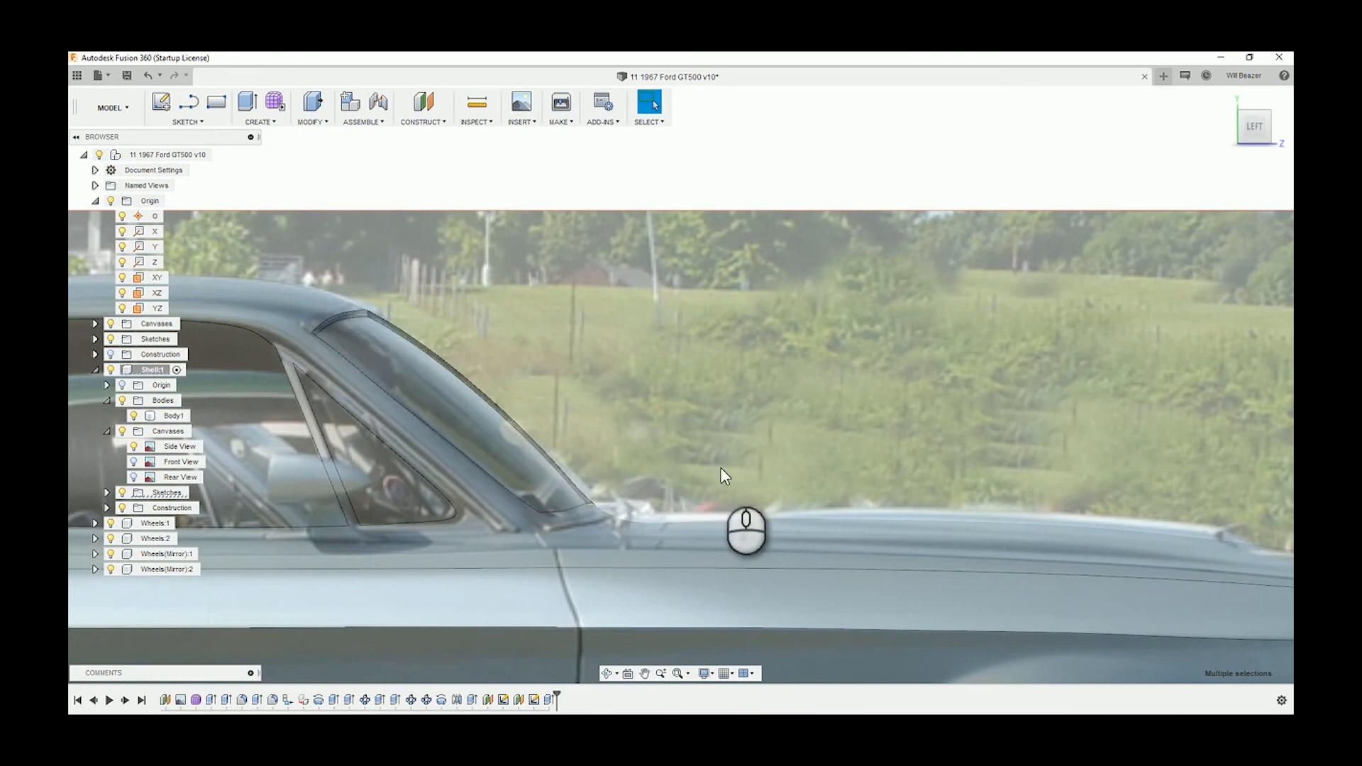
pyautogui.scroll(-3, 705, 356)
pyautogui.scroll(-2, 705, 356)
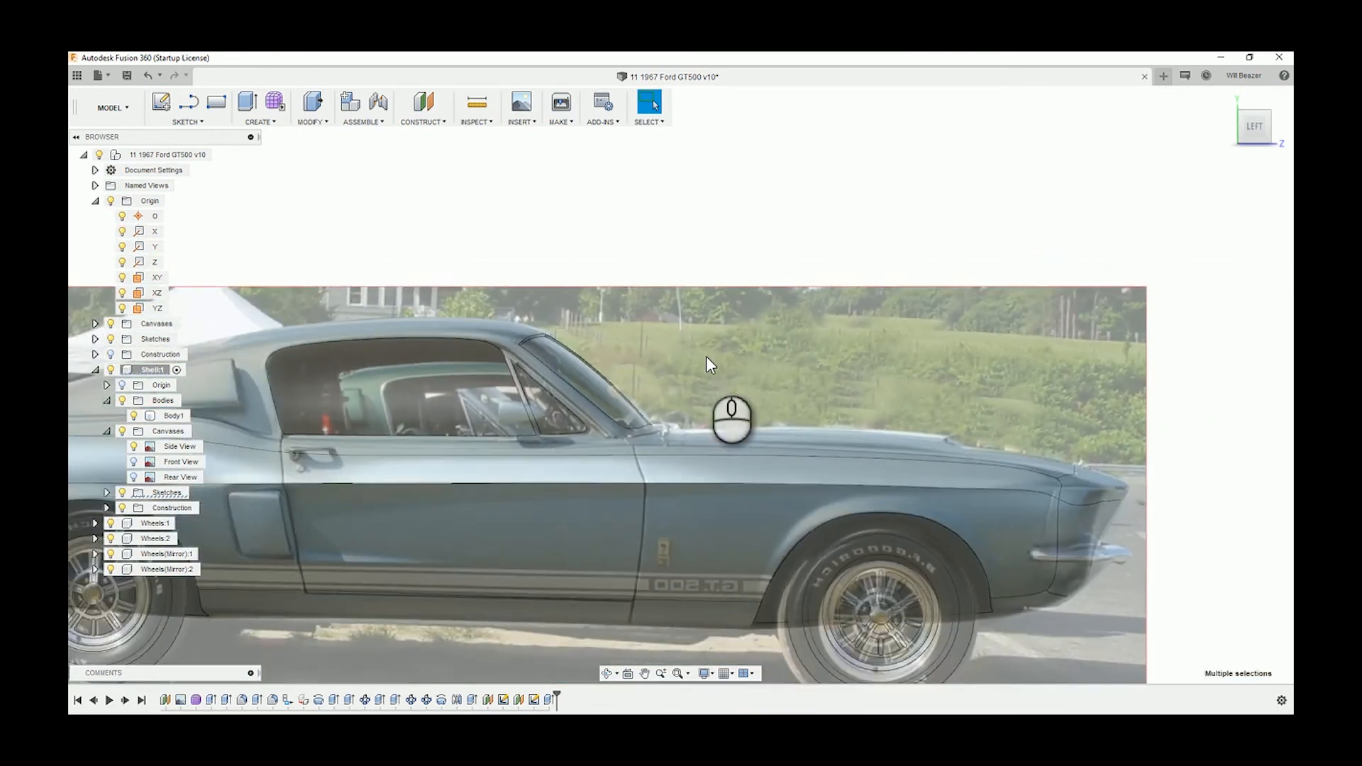
pyautogui.keyDown('shift'); pyautogui.moveTo(705, 356); pyautogui.dragTo(610, 425, button='middle'); pyautogui.keyUp('shift')
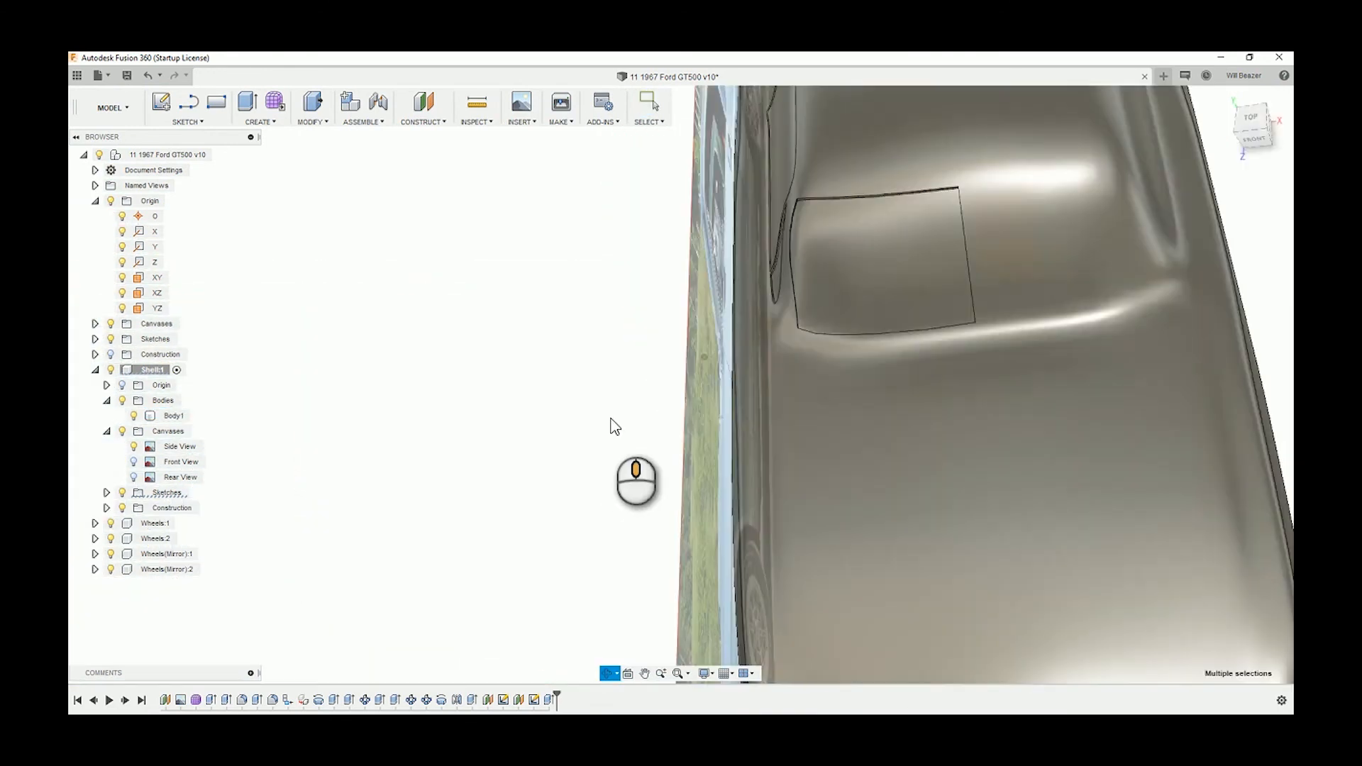
# - Reopen the top-view windshield sketch, select the entire lower edge spline with its points, and shift it slightly
pyautogui.click(1263, 120)
pyautogui.scroll(4, 843, 277)
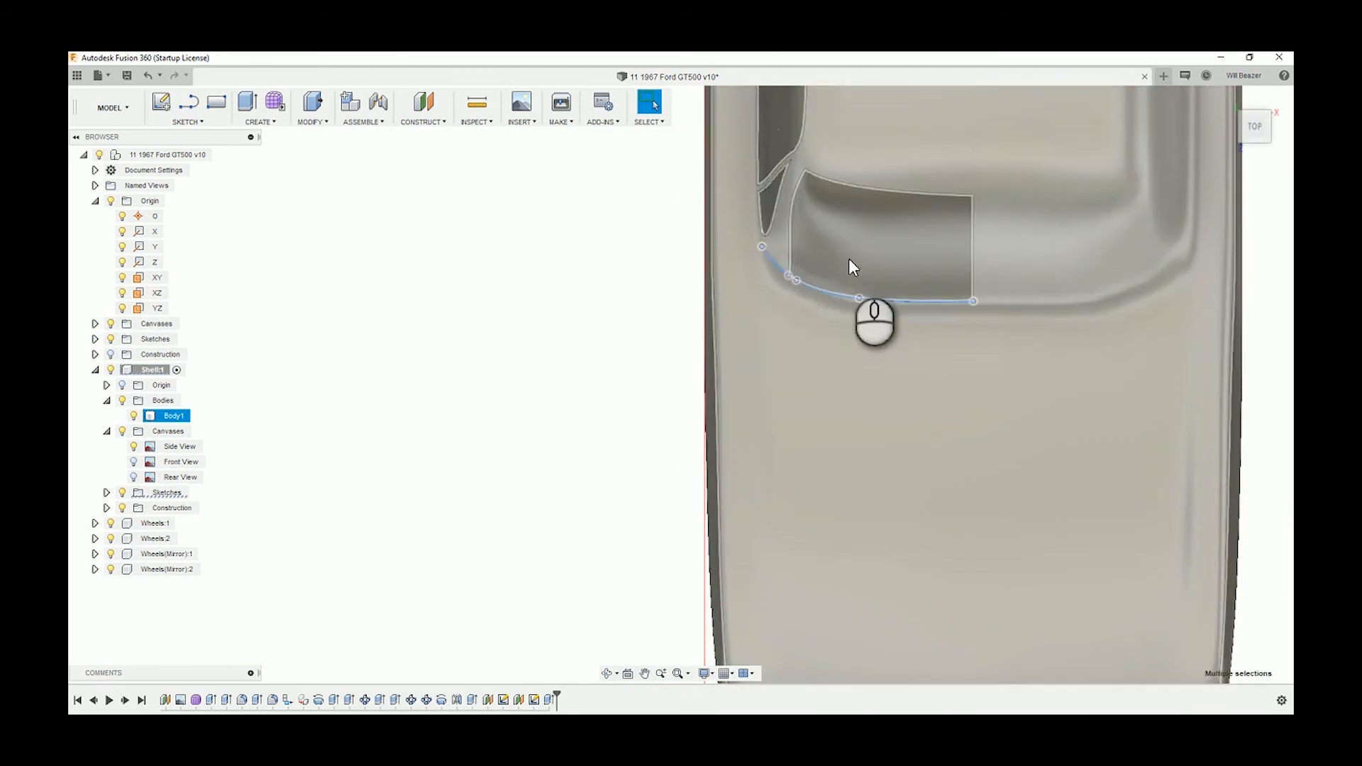
pyautogui.scroll(2, 849, 260)
pyautogui.rightClick(533, 700)
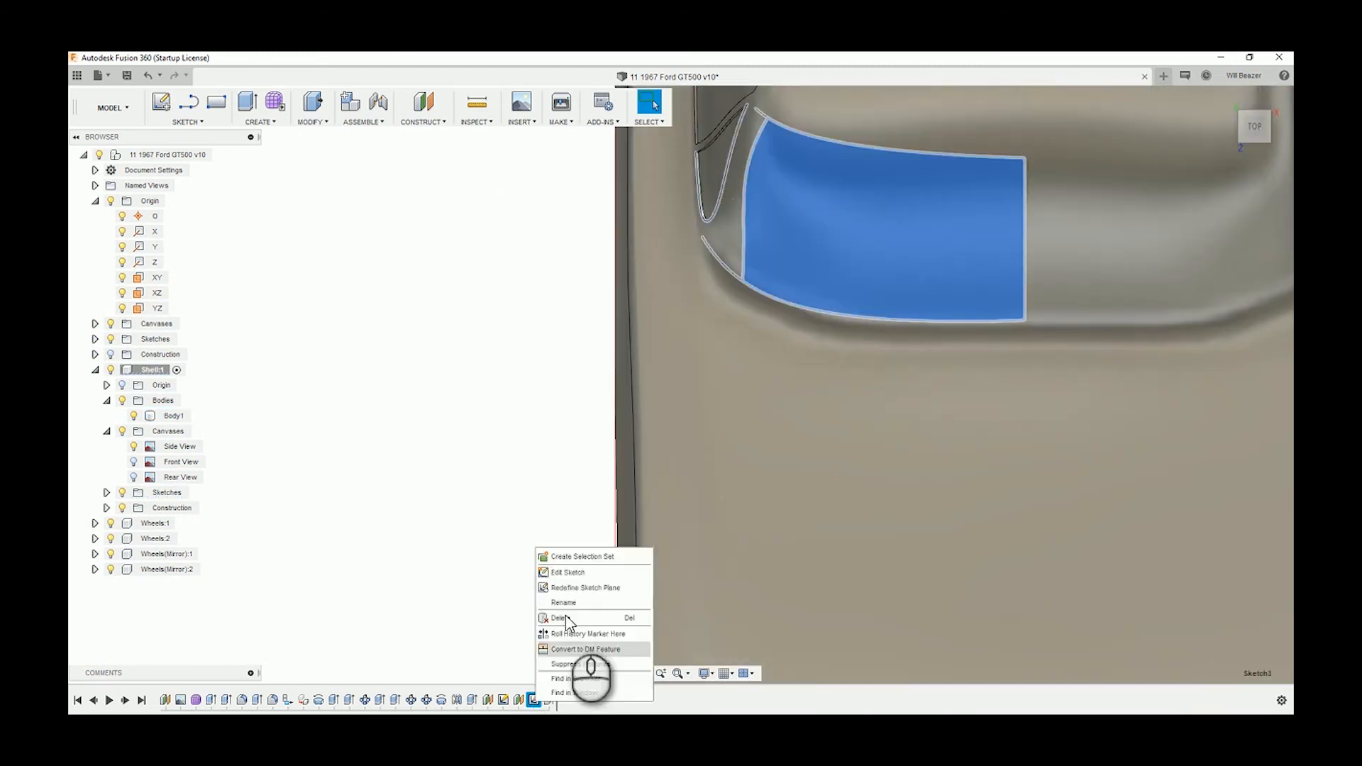
pyautogui.click(571, 571)
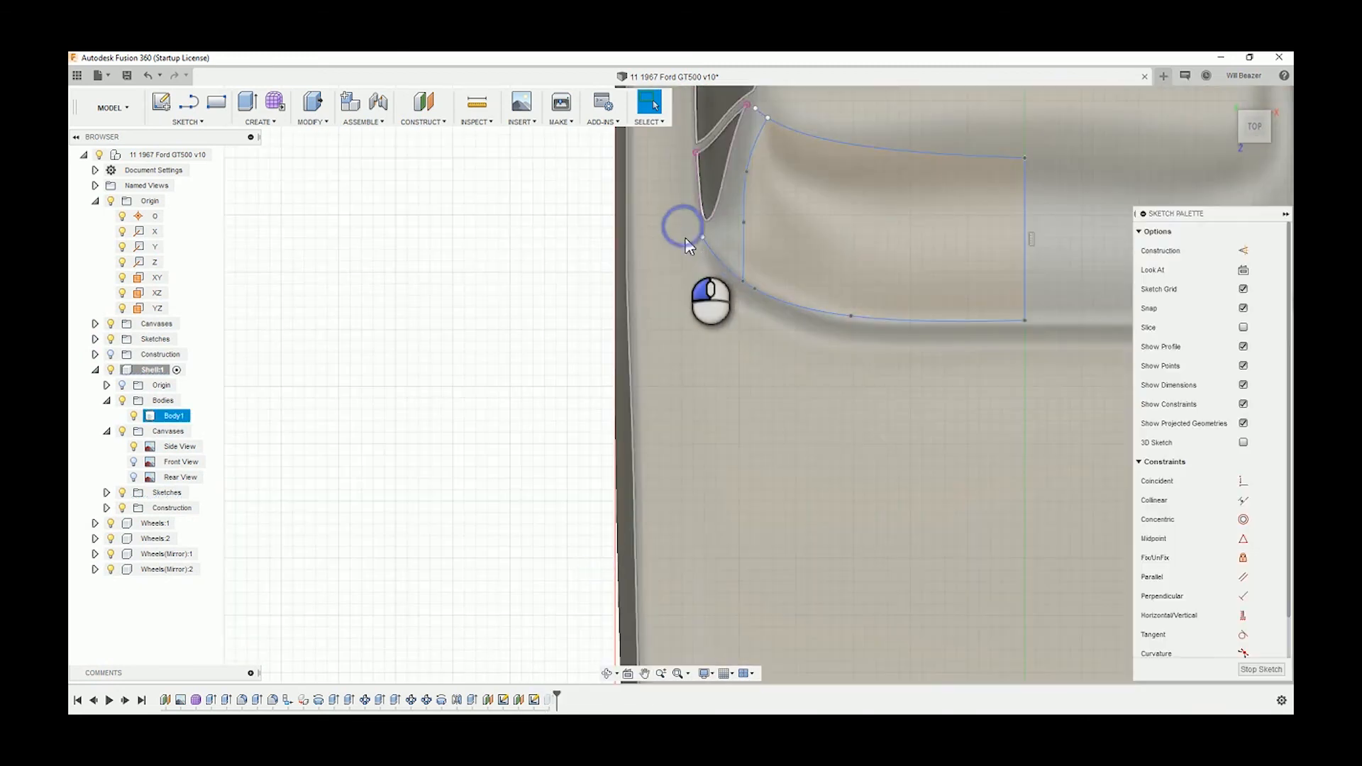
pyautogui.moveTo(685, 225)
pyautogui.mouseDown()
pyautogui.moveTo(990, 430)
pyautogui.moveTo(965, 404)
pyautogui.mouseUp()
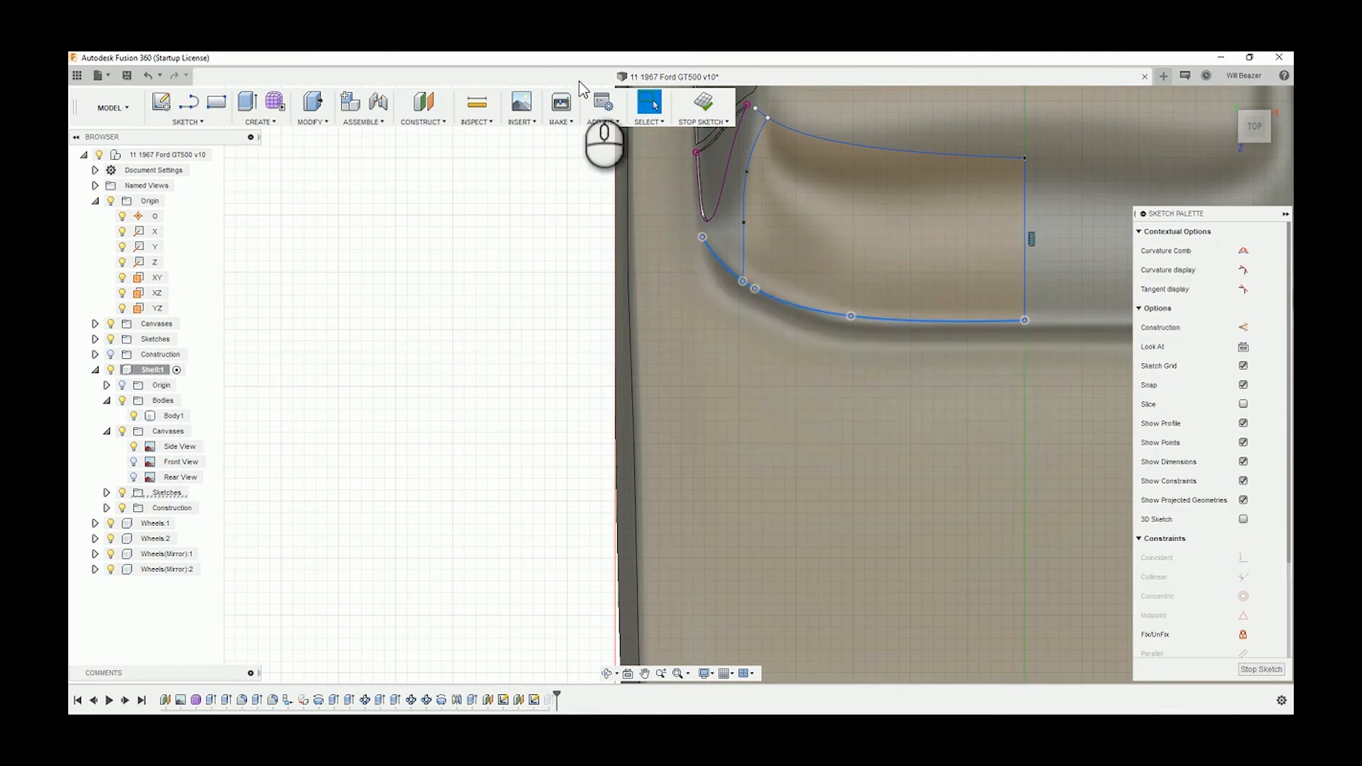
pyautogui.scroll(2, 772, 282)
pyautogui.click(733, 289)
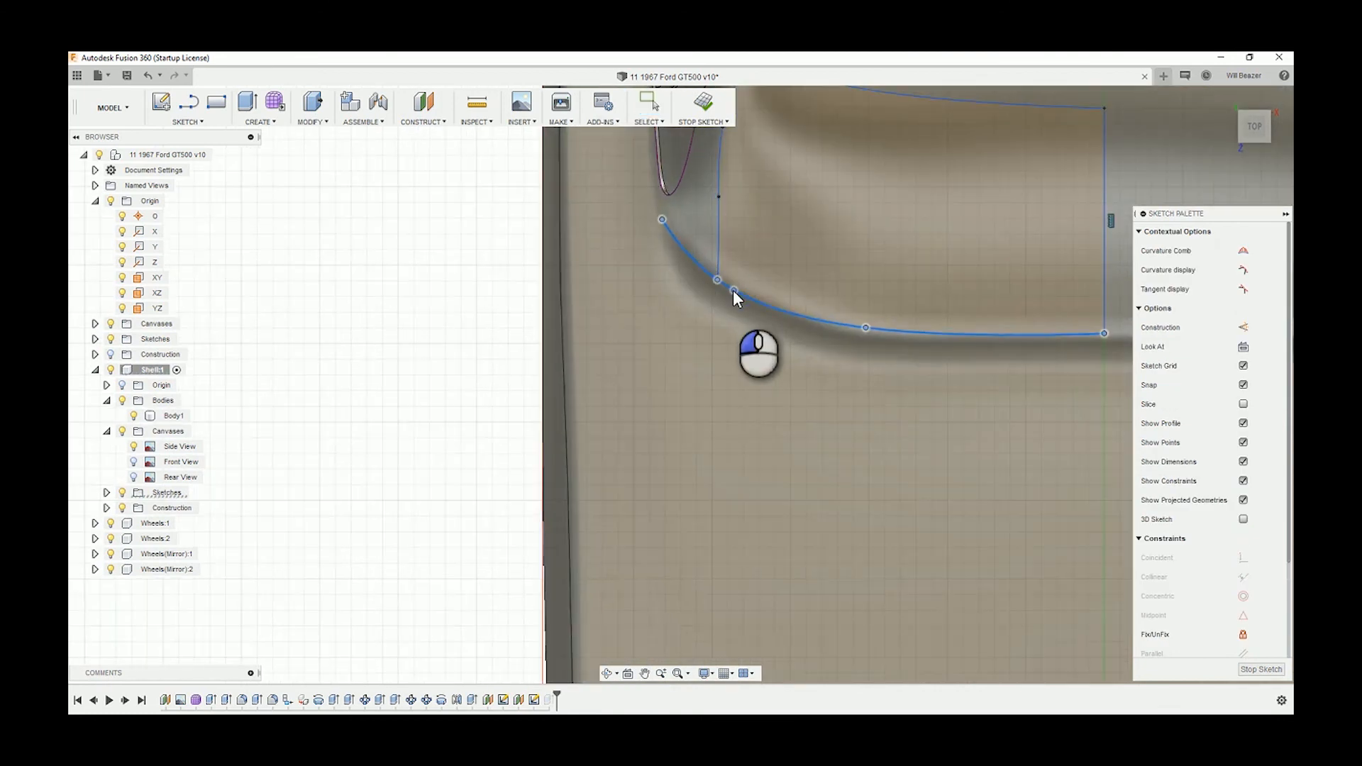
pyautogui.moveTo(734, 291); pyautogui.dragTo(732, 291)
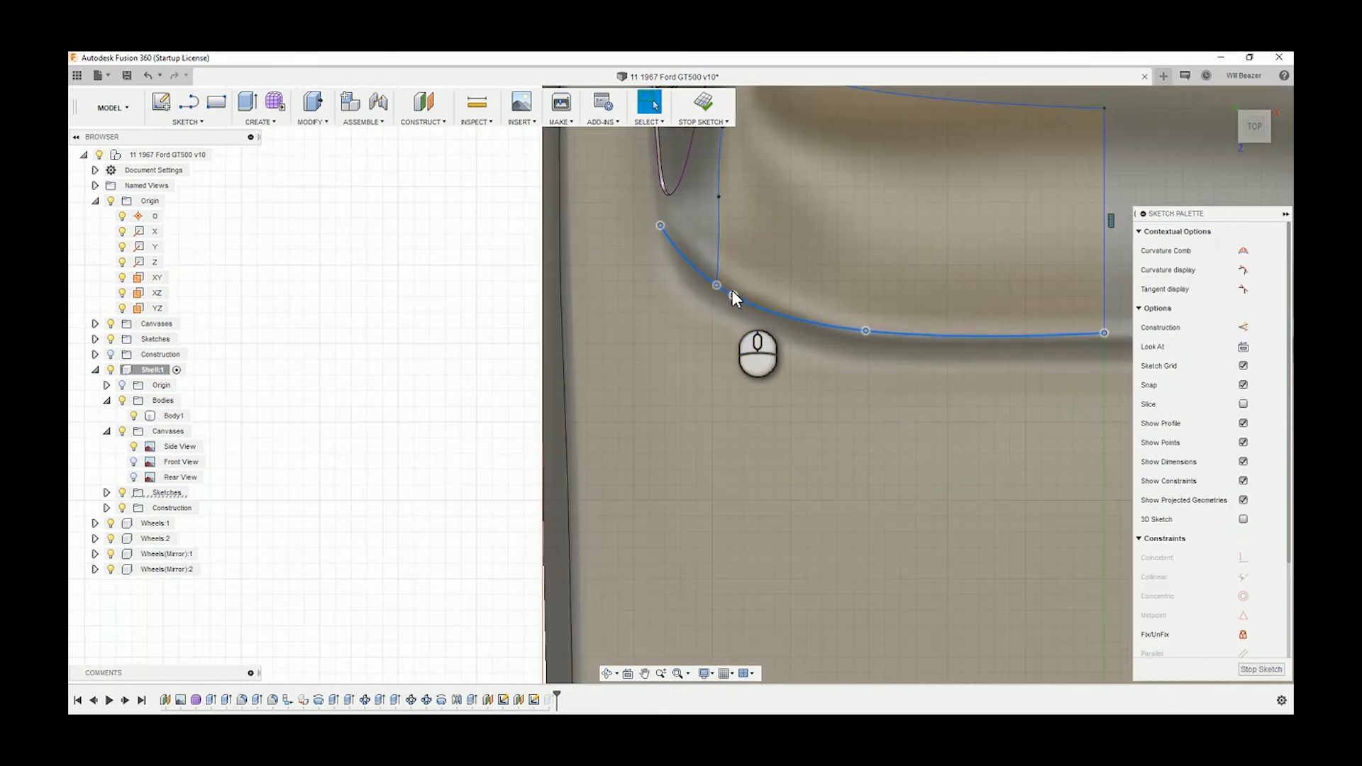
pyautogui.doubleClick(732, 291)
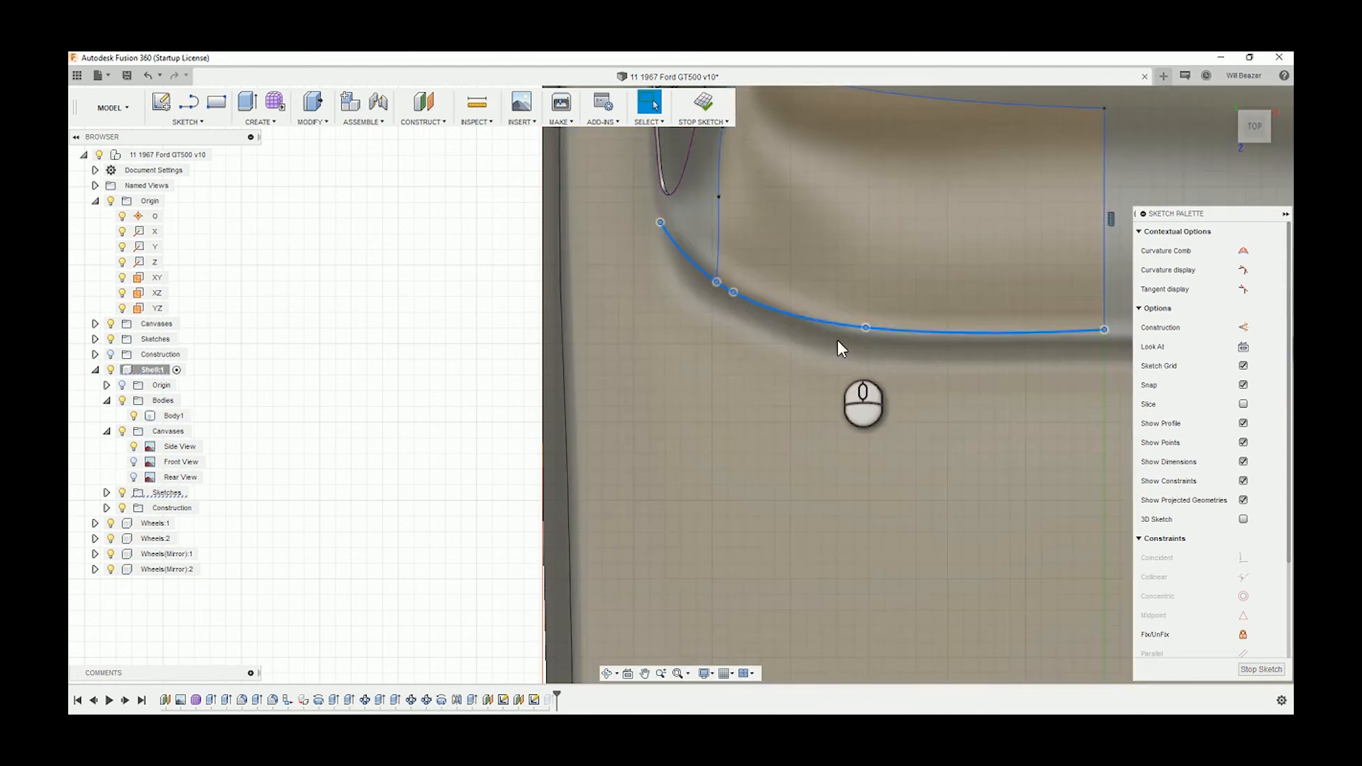
# - Move the lower edge spline's middle point slightly toward the roof and finish the sketch
pyautogui.click(837, 339)
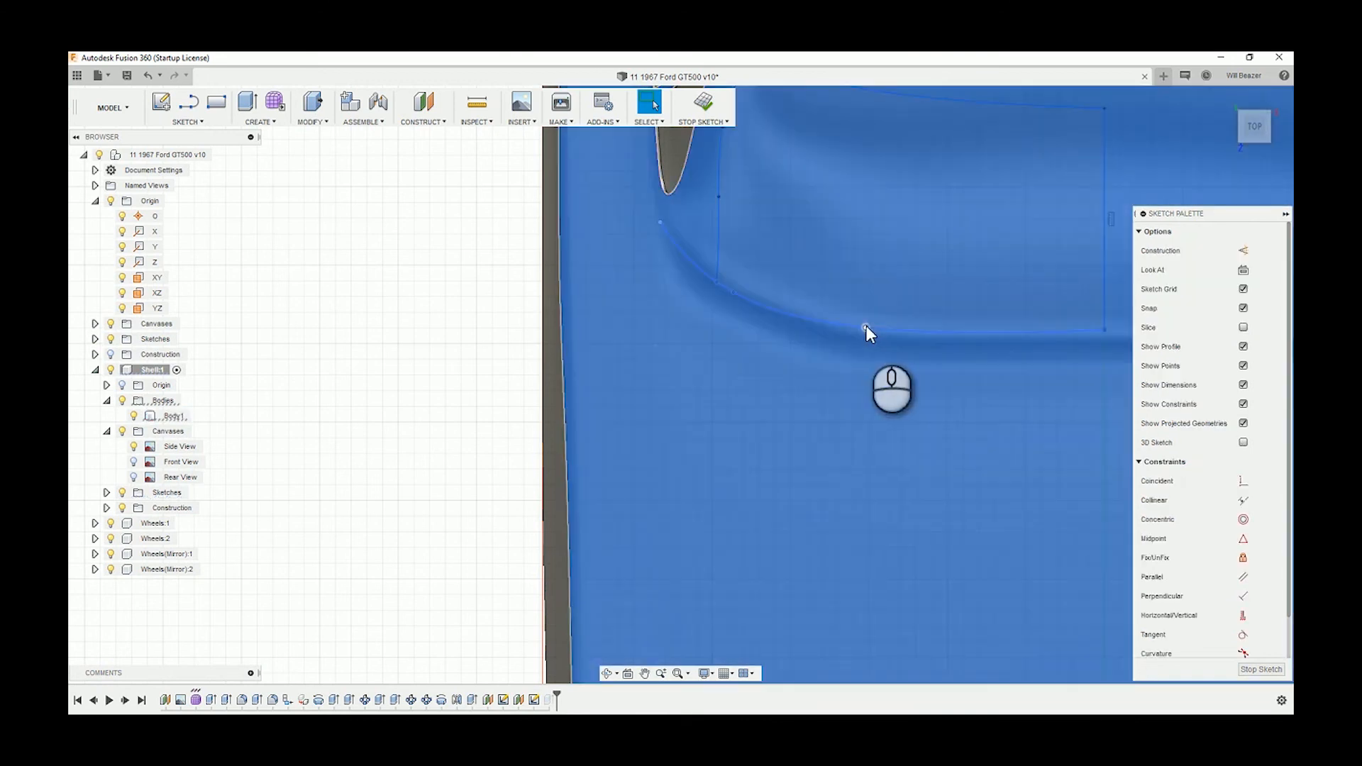
pyautogui.click(863, 324)
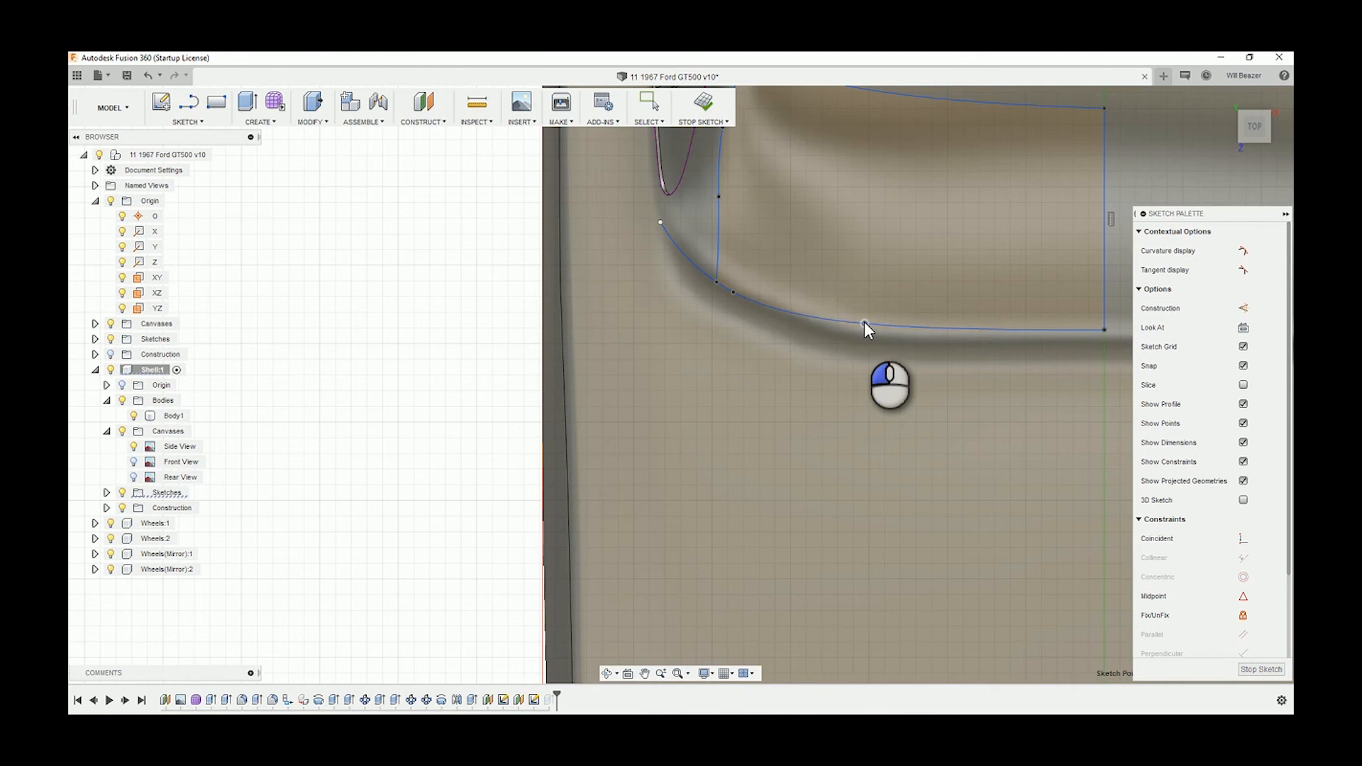
pyautogui.moveTo(864, 324); pyautogui.dragTo(864, 322)
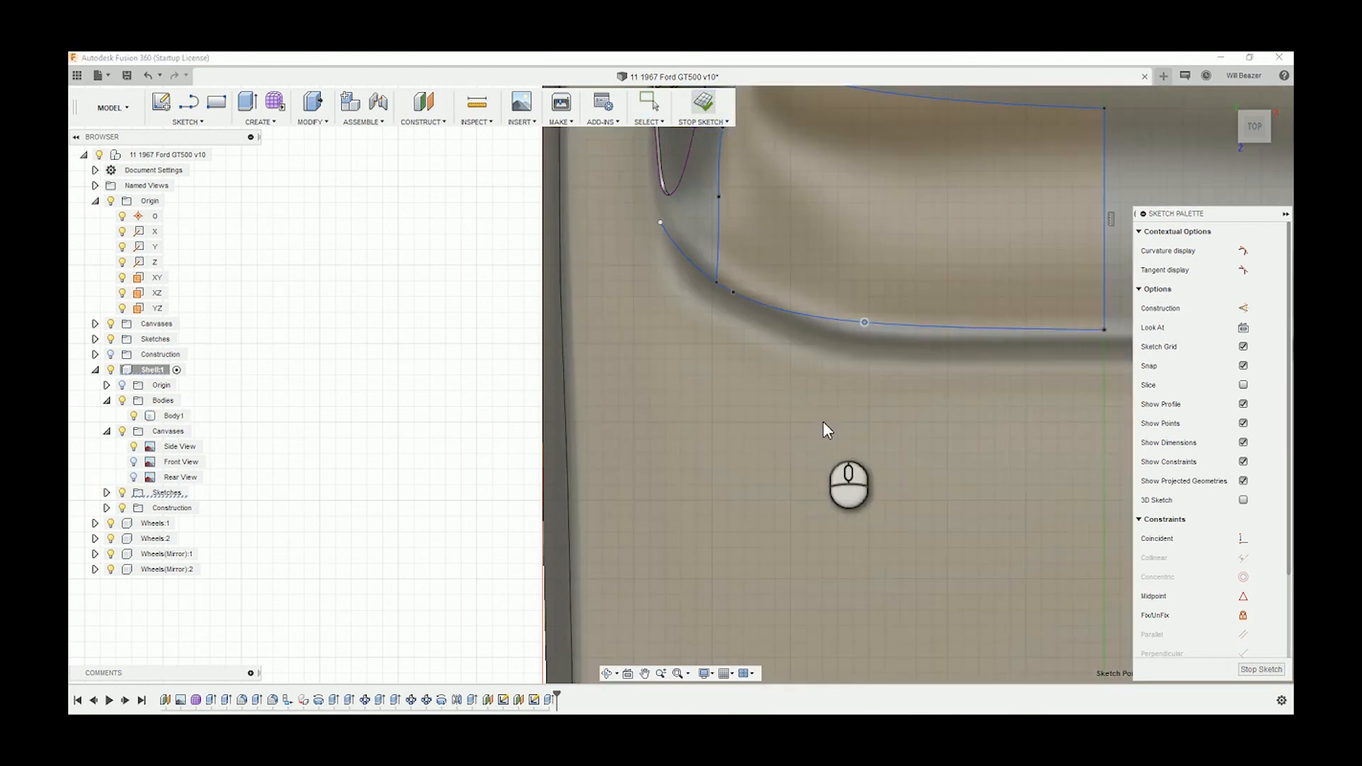
pyautogui.moveTo(823, 429)
pyautogui.keyDown('shift'); pyautogui.mouseDown(button='middle')
pyautogui.moveTo(863, 381)
pyautogui.moveTo(950, 361)
pyautogui.moveTo(963, 424)
pyautogui.moveTo(1252, 80)
pyautogui.mouseUp(button='middle'); pyautogui.keyUp('shift')
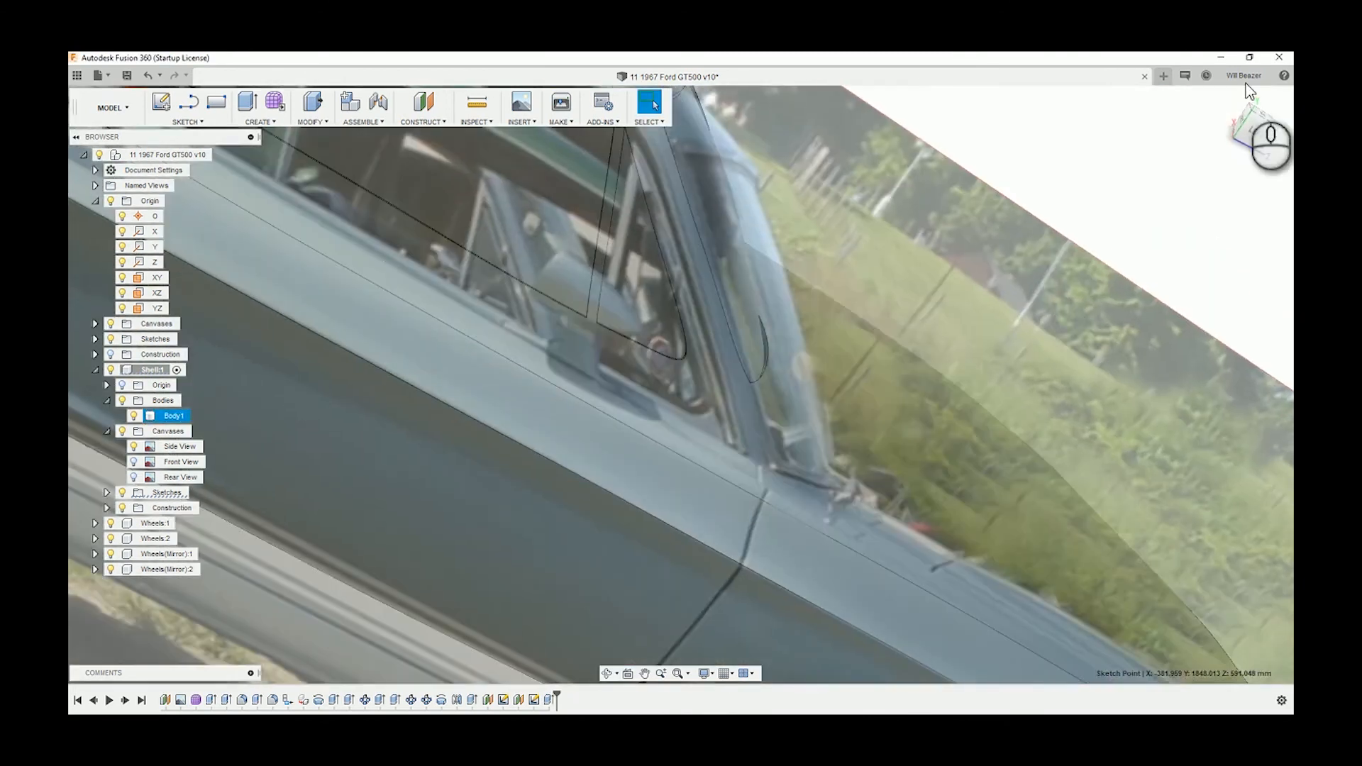
pyautogui.click(1252, 132)
pyautogui.scroll(-2, 969, 264)
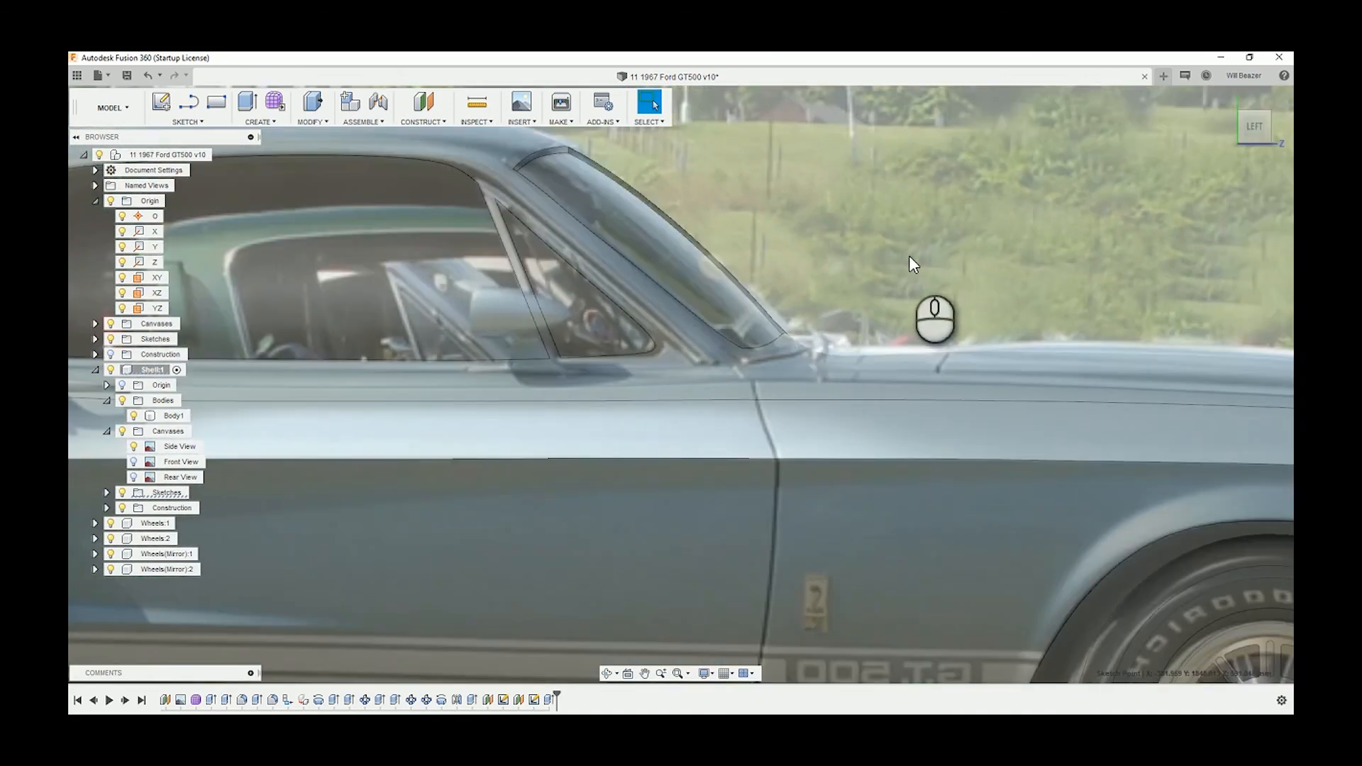
pyautogui.click(773, 339)
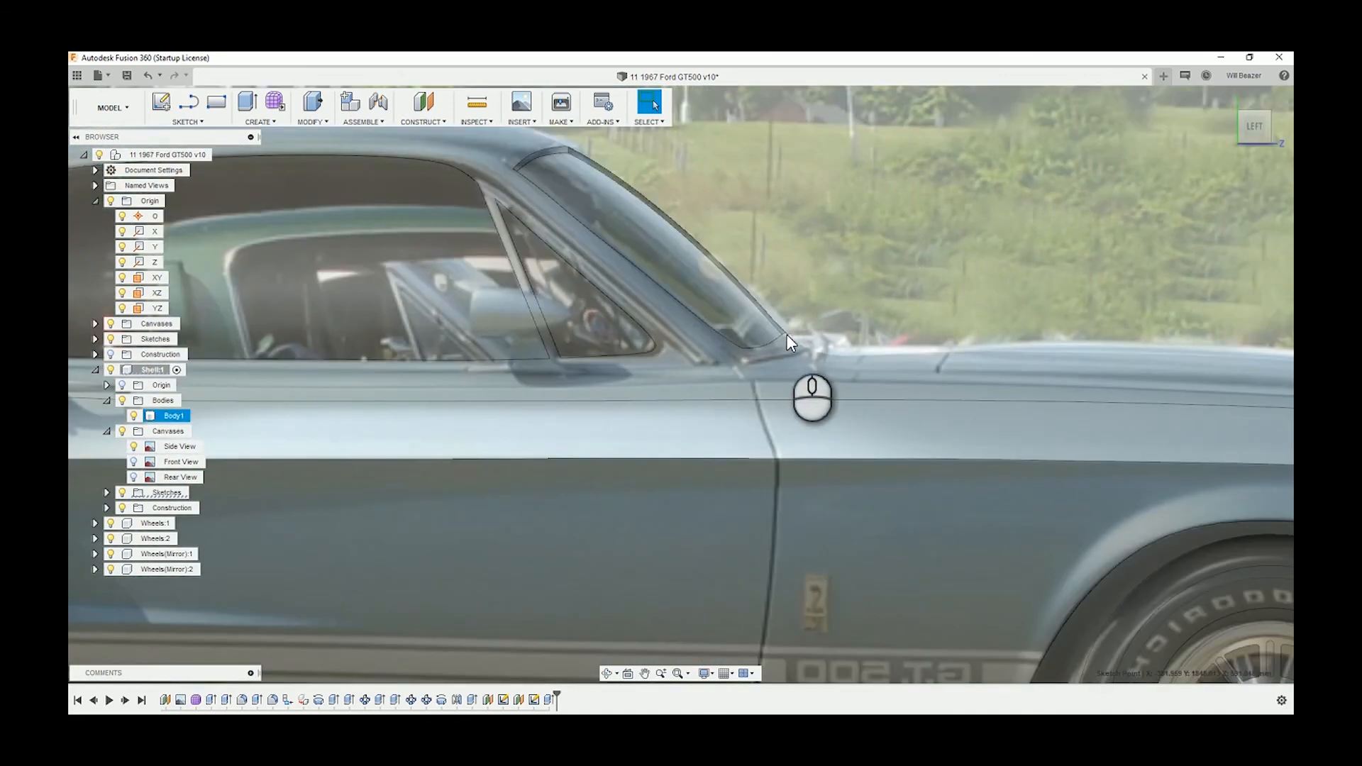
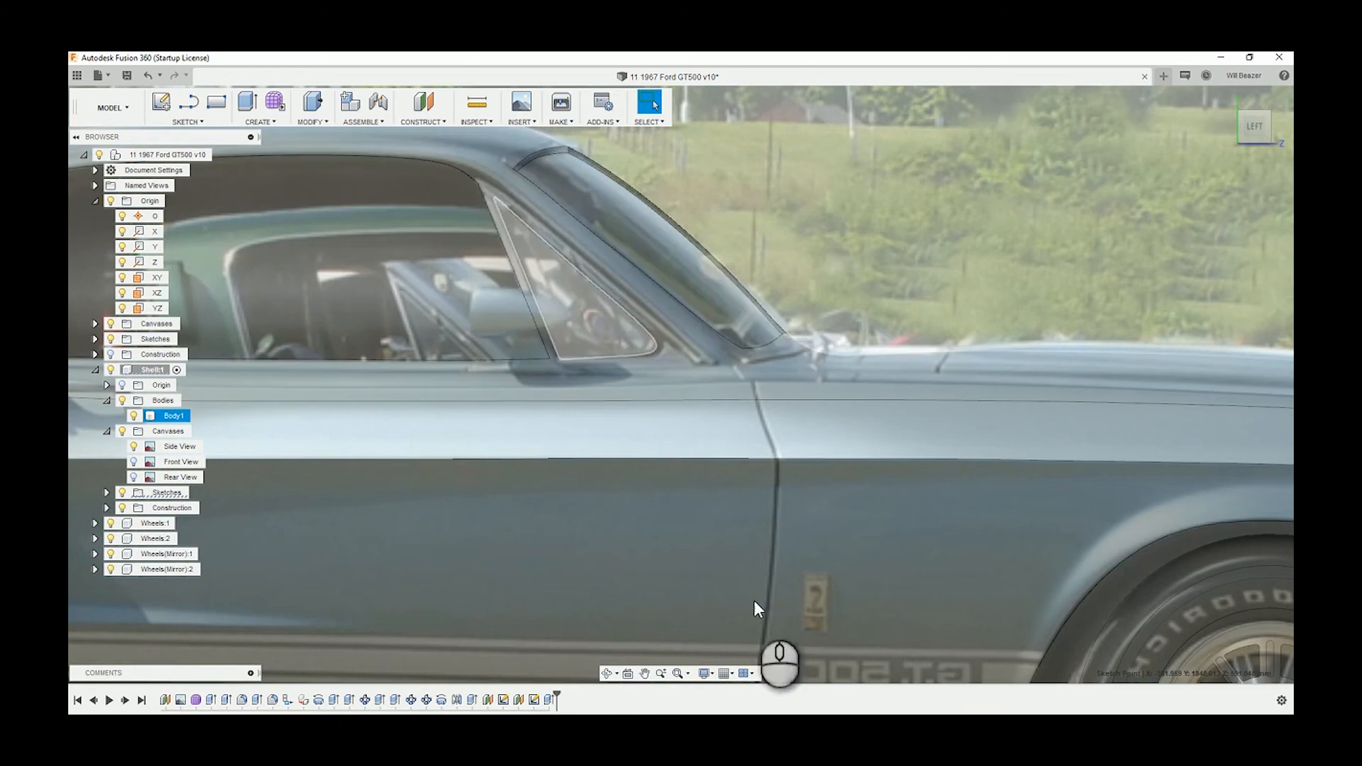
# - Reopen the windshield sketch, move the lower edge's middle and centerline end points toward the hood, and finish the sketch
pyautogui.rightClick(549, 700)
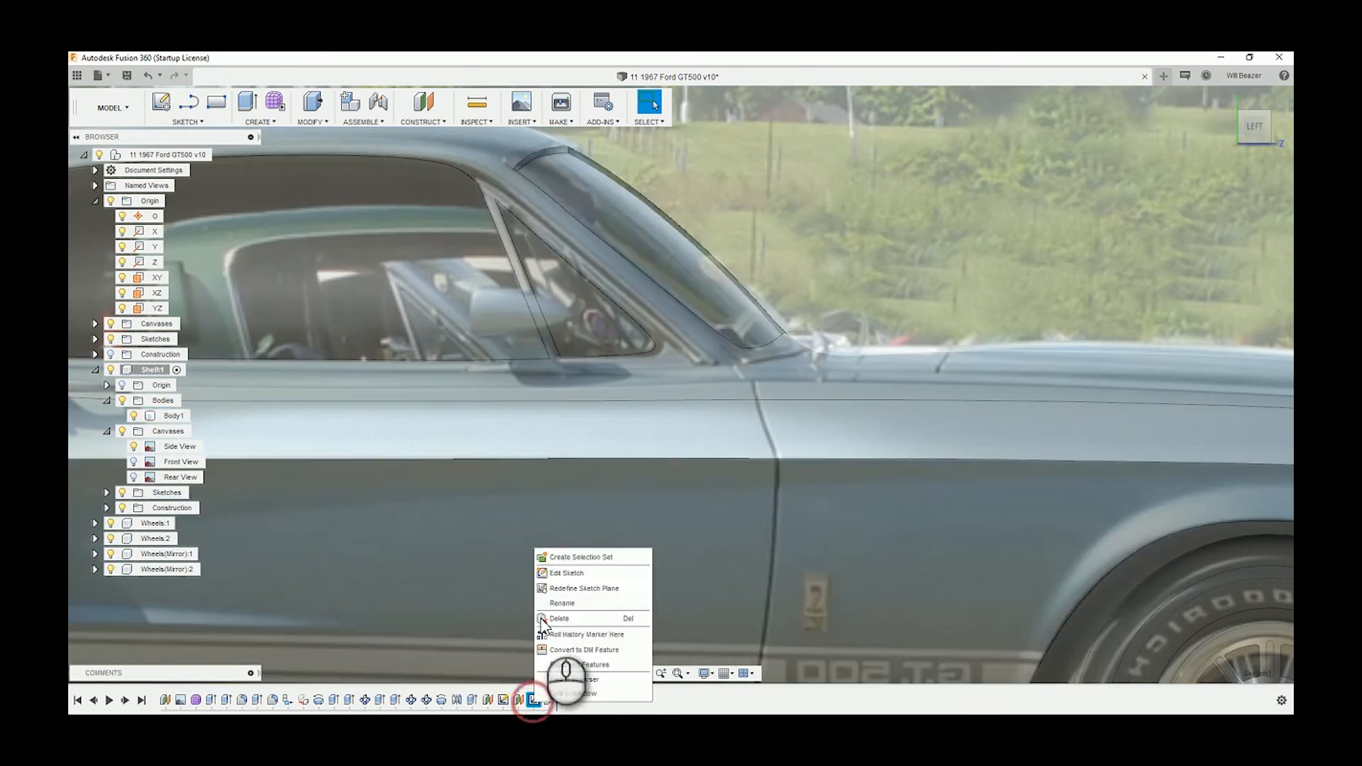
pyautogui.click(563, 573)
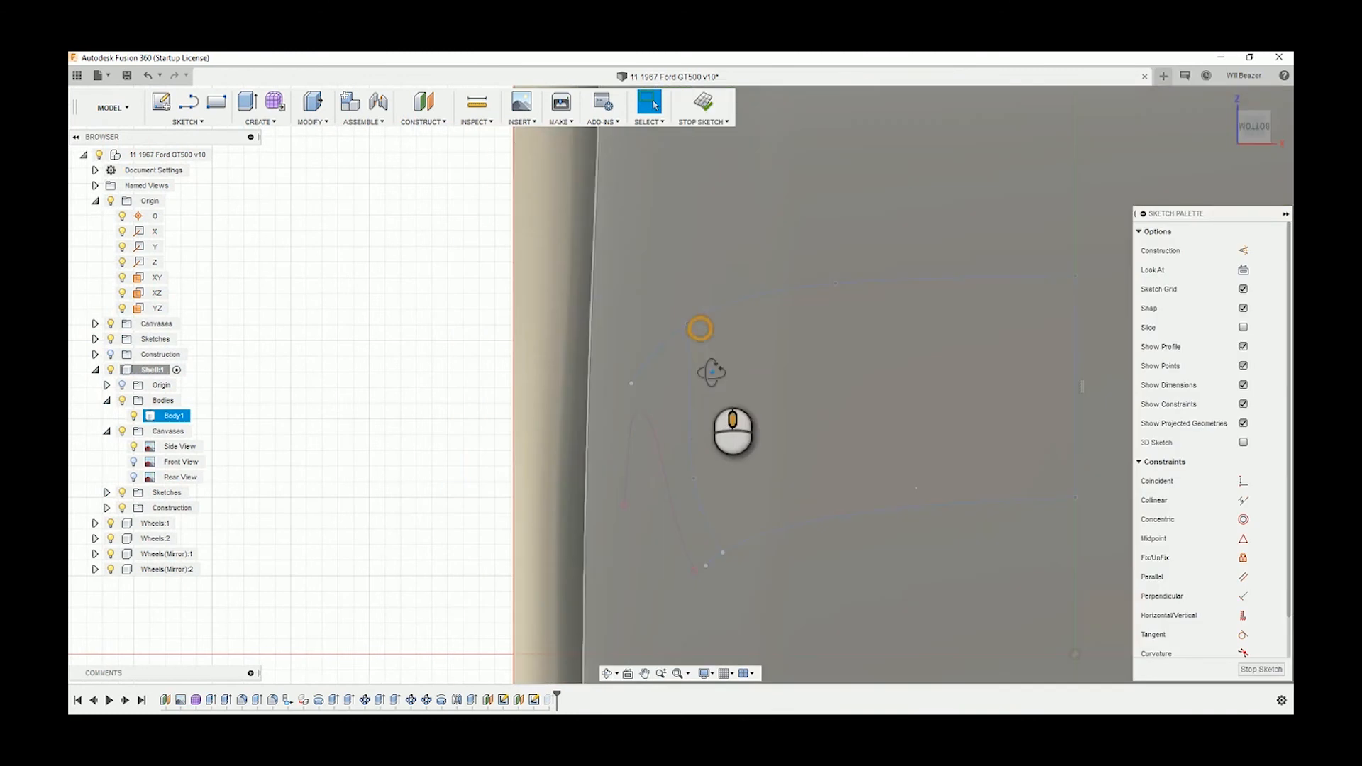
pyautogui.moveTo(709, 371)
pyautogui.keyDown('shift'); pyautogui.mouseDown(button='middle')
pyautogui.moveTo(707, 511)
pyautogui.moveTo(701, 419)
pyautogui.mouseUp(button='middle'); pyautogui.keyUp('shift')
pyautogui.scroll(-5, 701, 420)
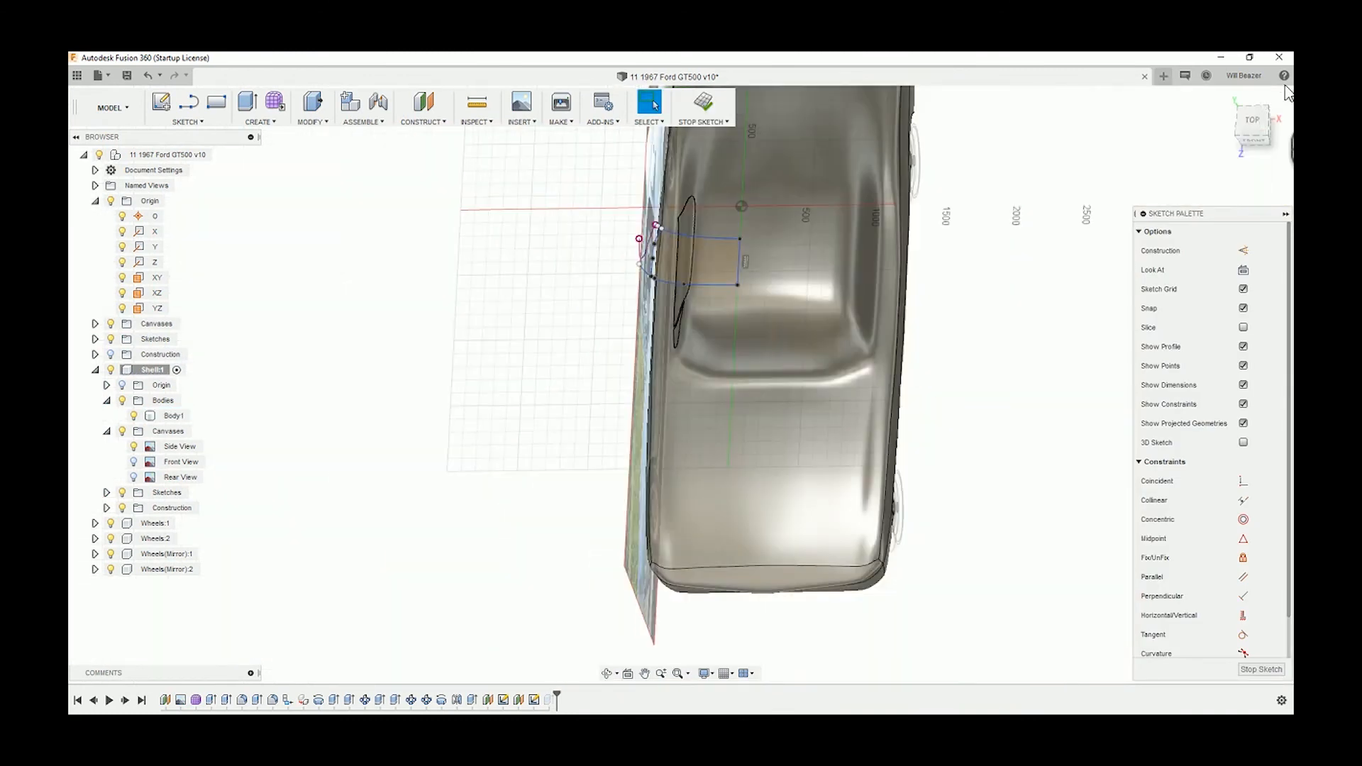
pyautogui.click(1250, 127)
pyautogui.scroll(6, 741, 454)
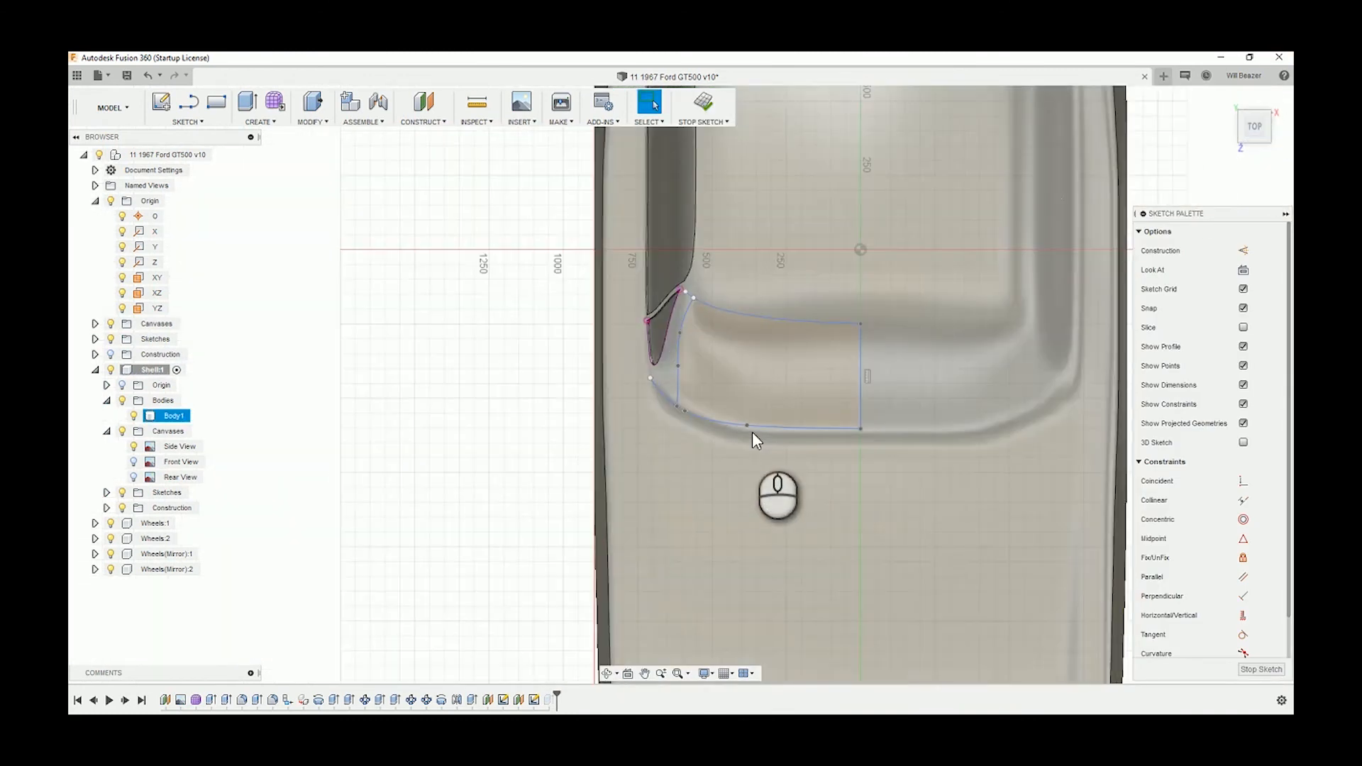
pyautogui.click(741, 420)
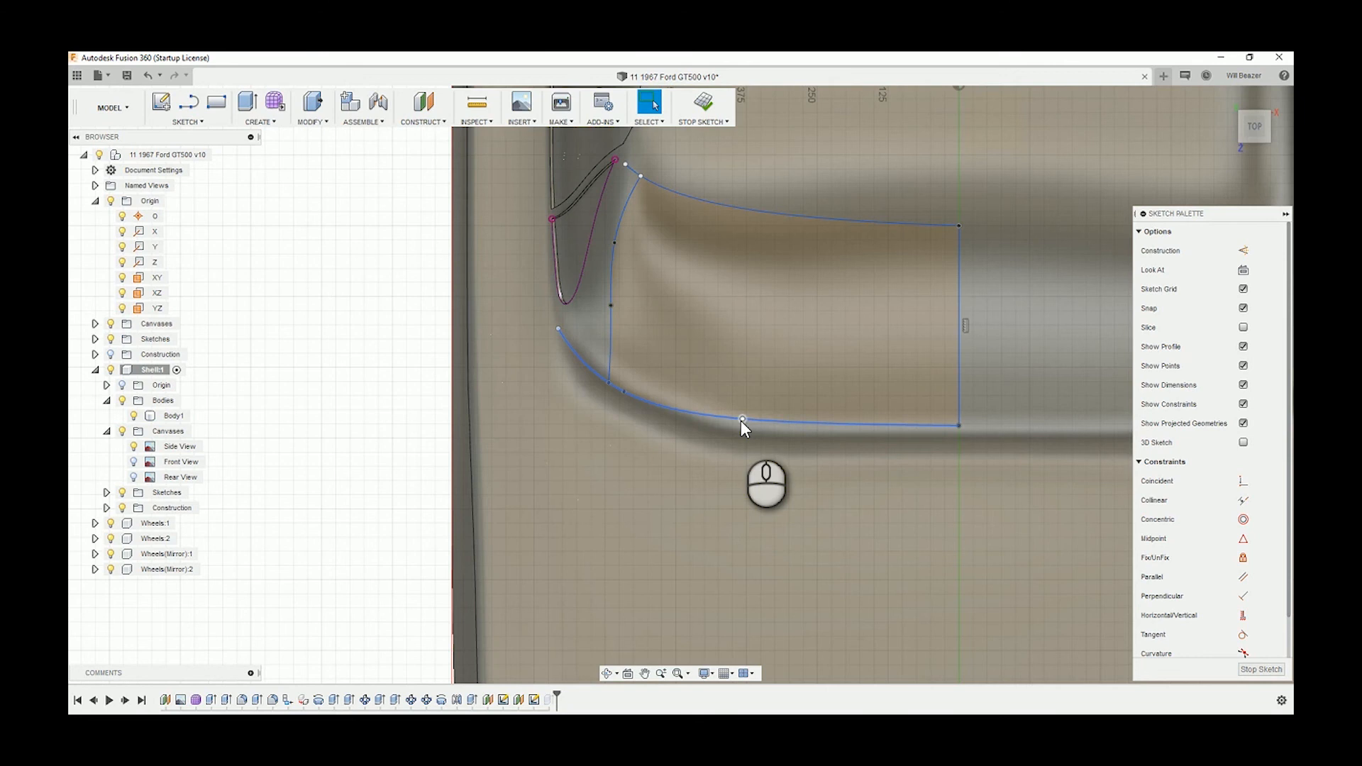
pyautogui.moveTo(741, 420); pyautogui.dragTo(743, 431)
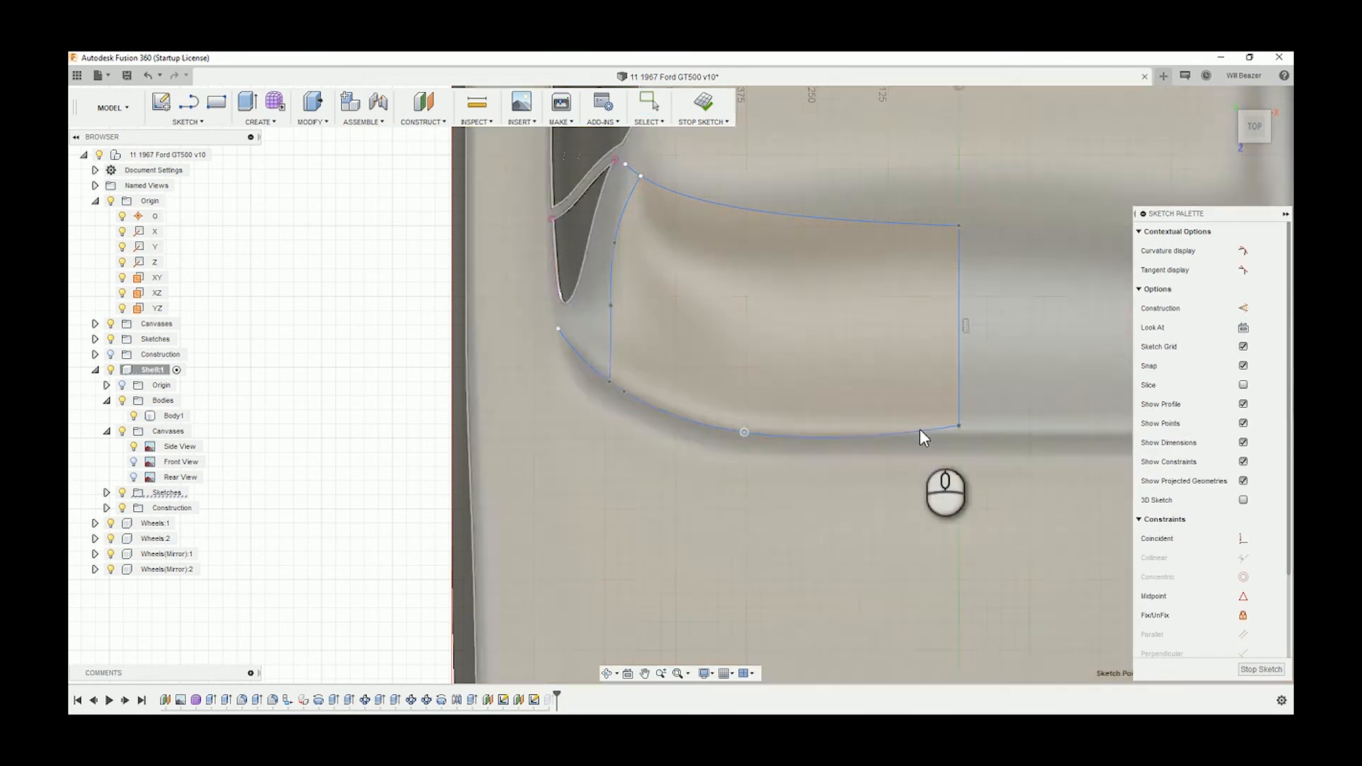
pyautogui.moveTo(957, 427); pyautogui.dragTo(955, 444)
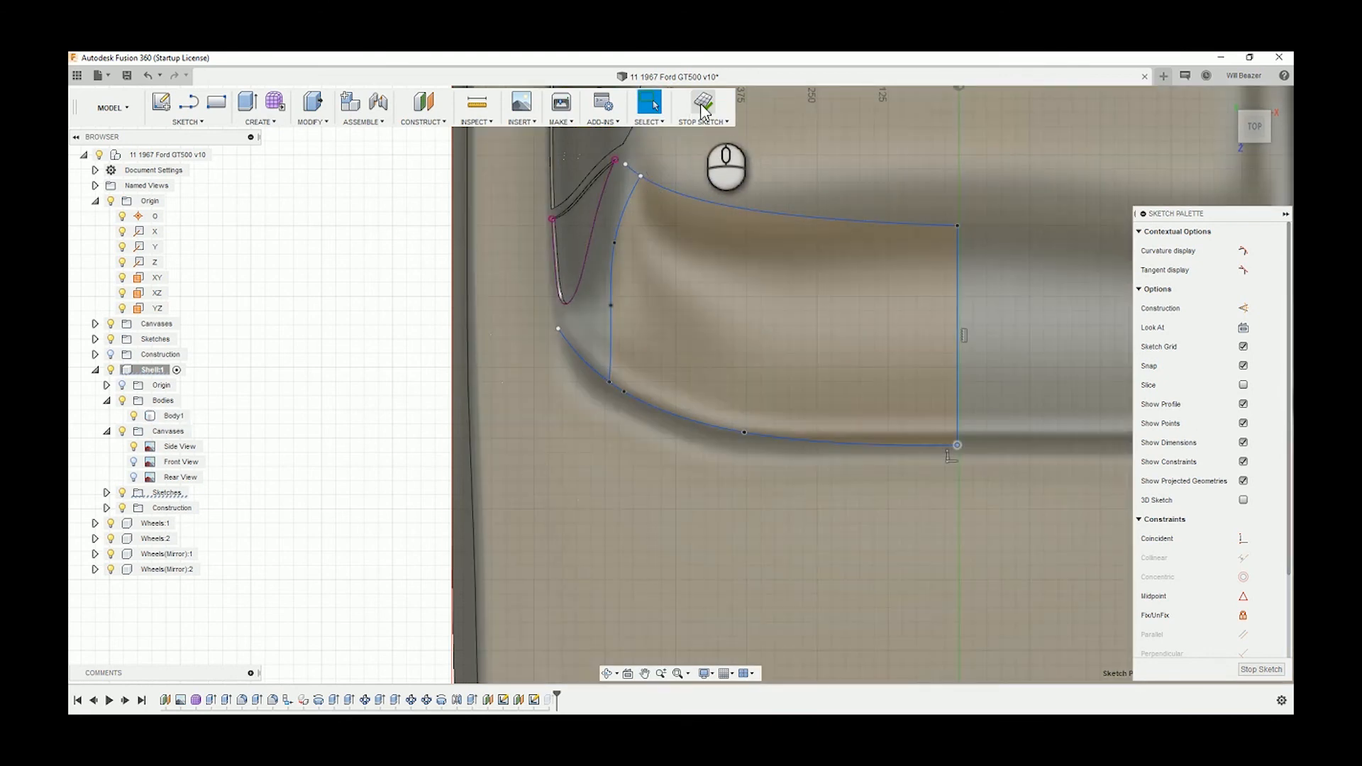
pyautogui.click(703, 110)
# - Examine the windshield's lower edge from above and compare it with the side-view photo
pyautogui.scroll(3, 832, 309)
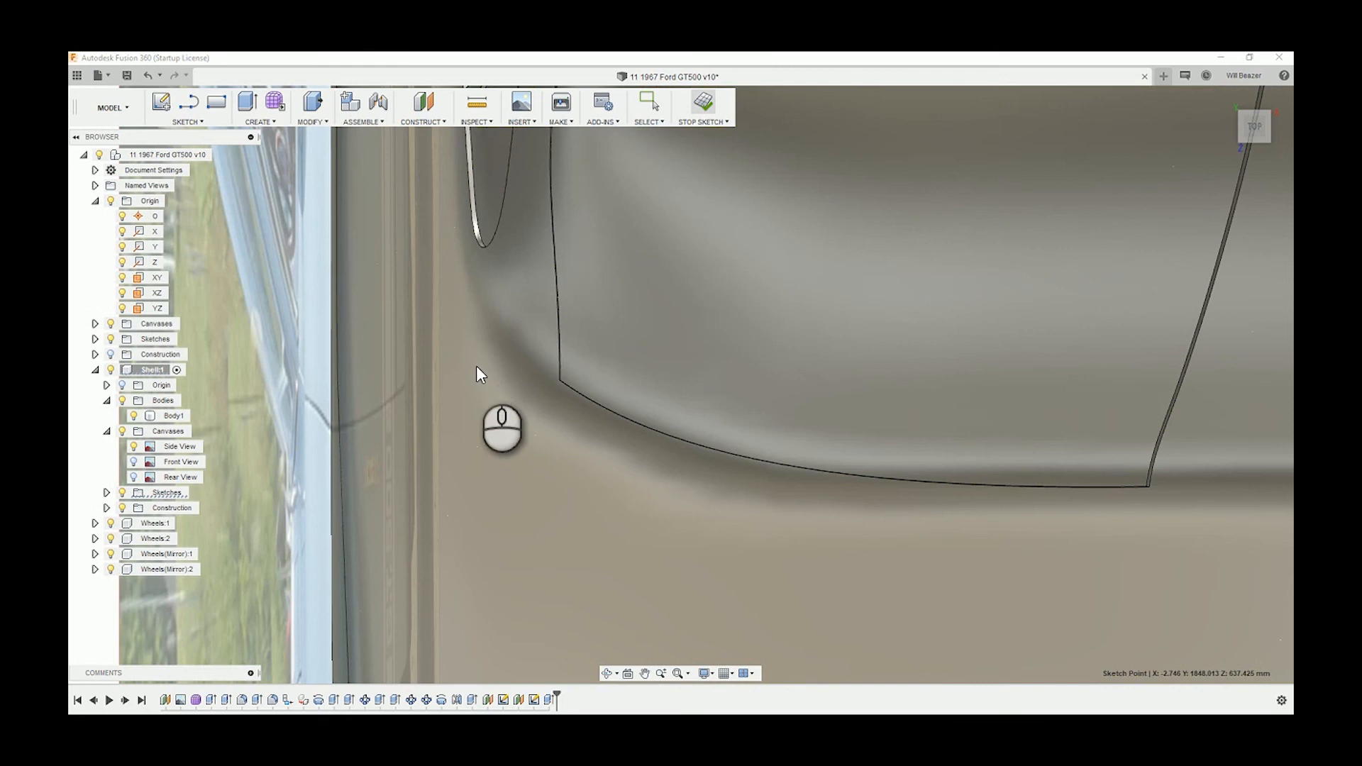
pyautogui.click(667, 387)
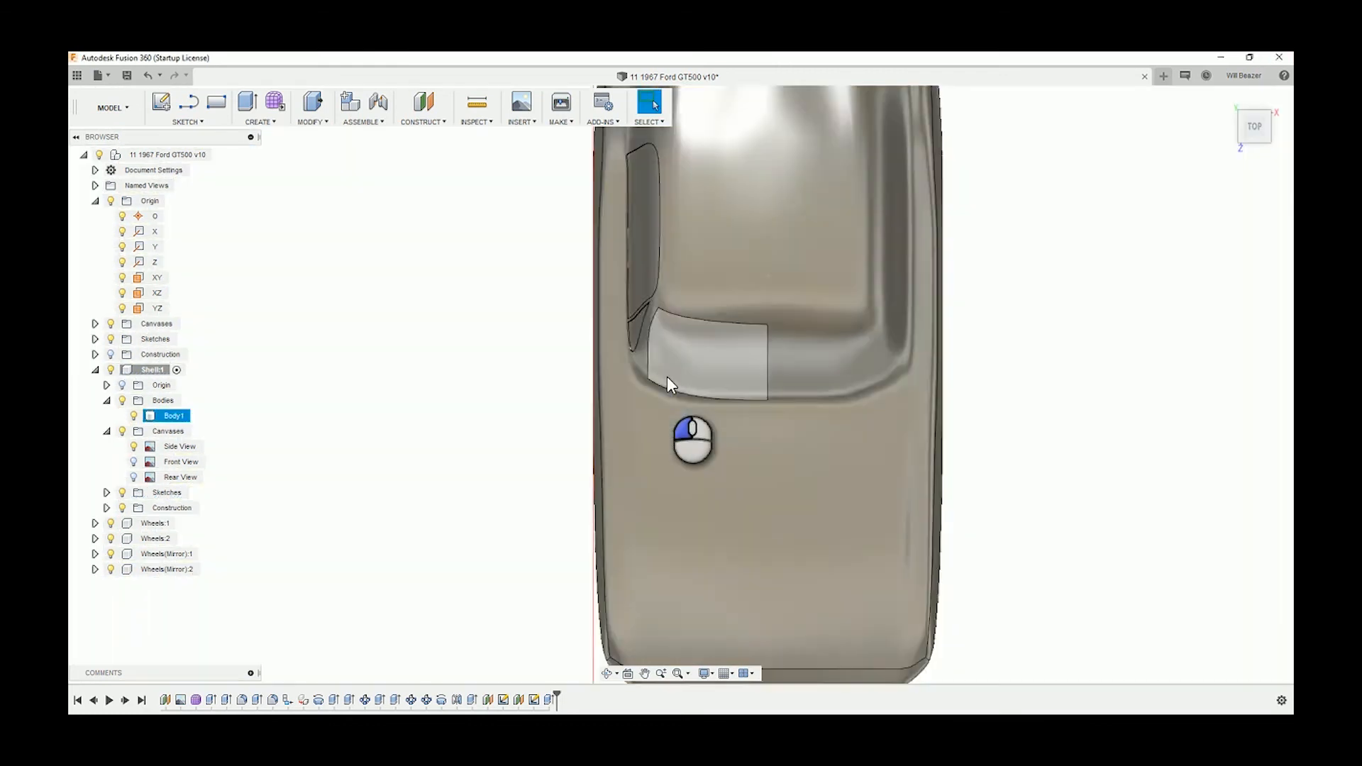
pyautogui.scroll(-3, 669, 384)
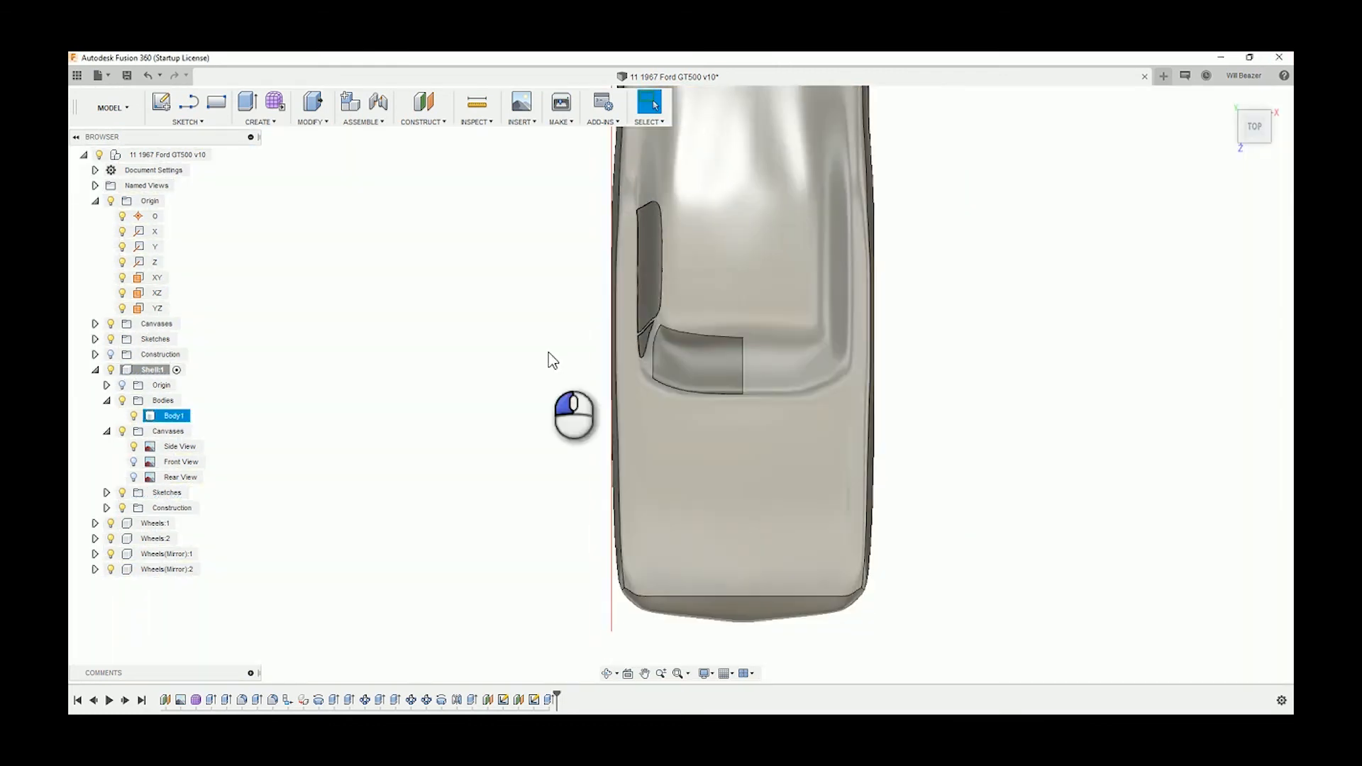
pyautogui.keyDown('shift'); pyautogui.moveTo(625, 350); pyautogui.dragTo(739, 347, button='middle'); pyautogui.keyUp('shift')
pyautogui.click(1180, 172)
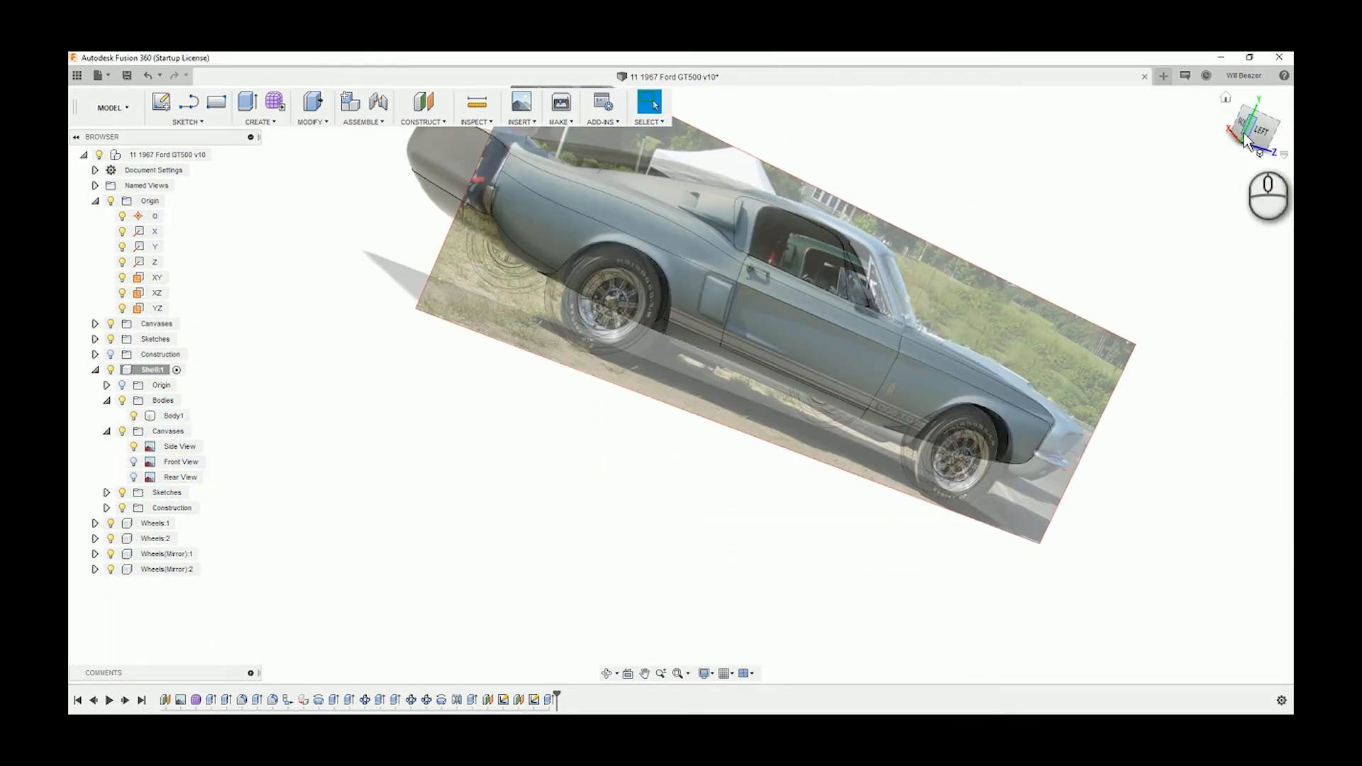
pyautogui.click(1266, 137)
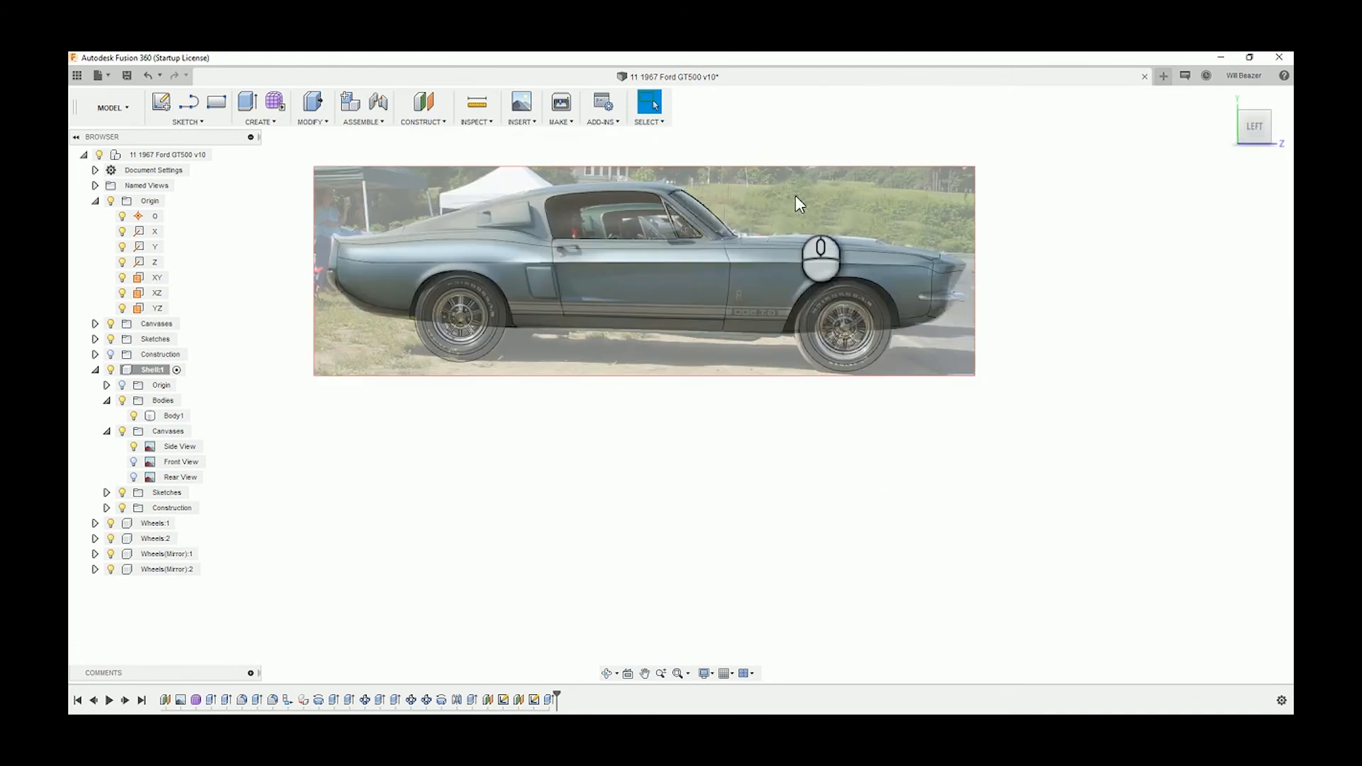
pyautogui.scroll(5, 780, 206)
pyautogui.scroll(2, 761, 210)
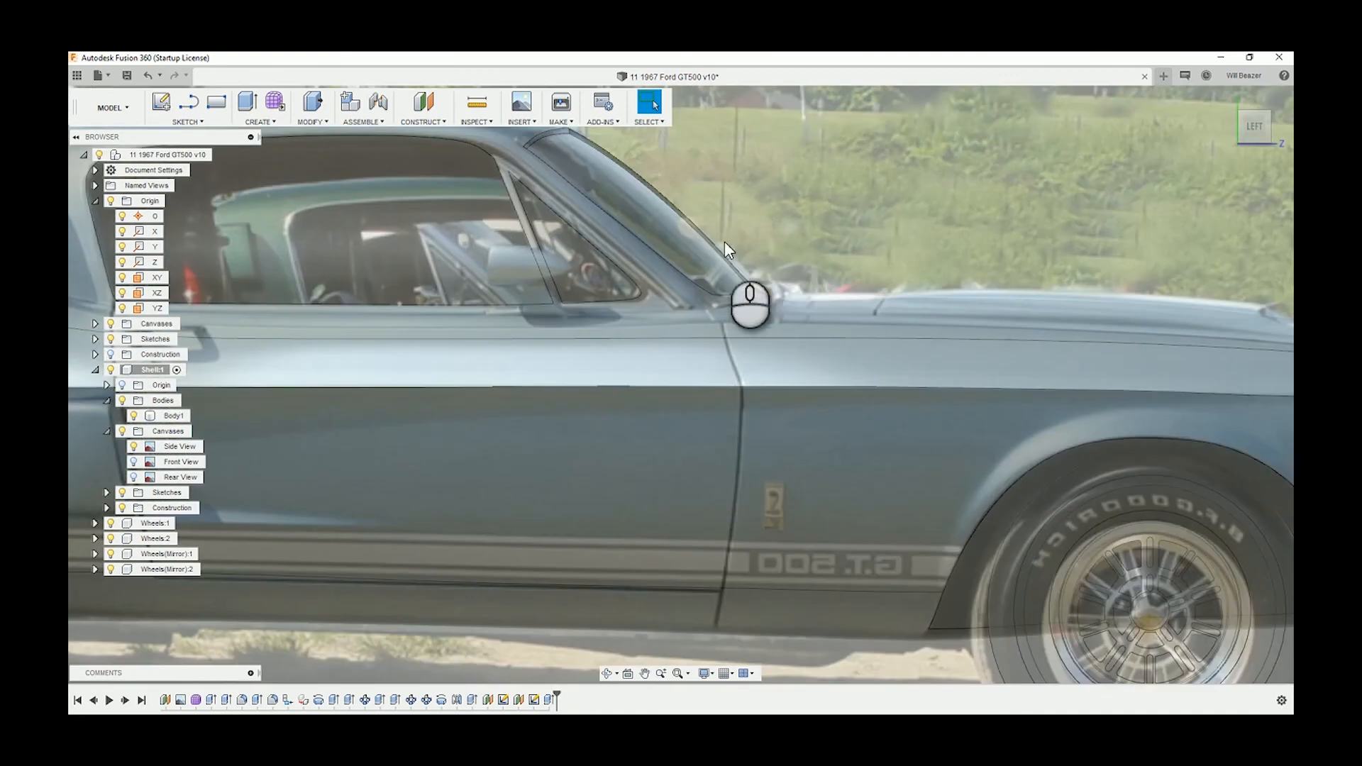
pyautogui.scroll(3, 763, 276)
pyautogui.scroll(1, 760, 275)
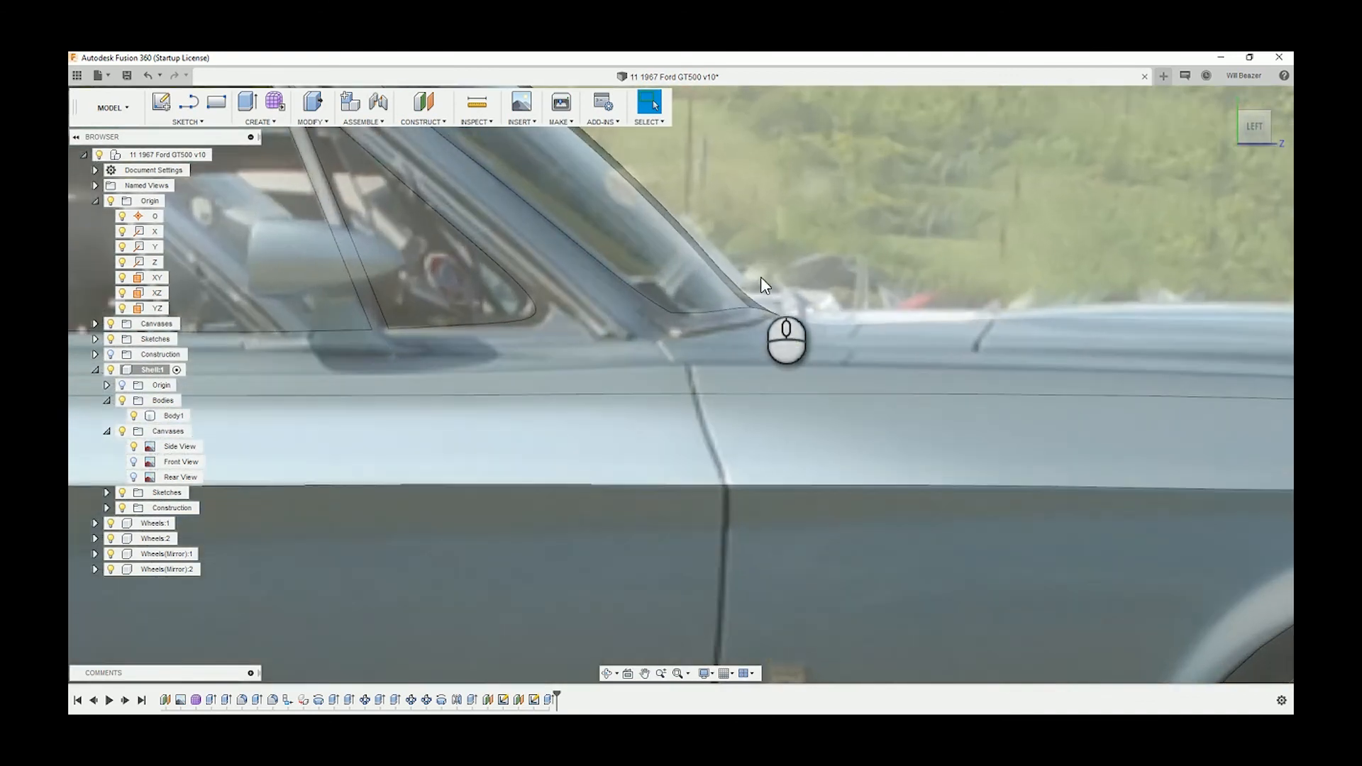
pyautogui.scroll(2, 750, 275)
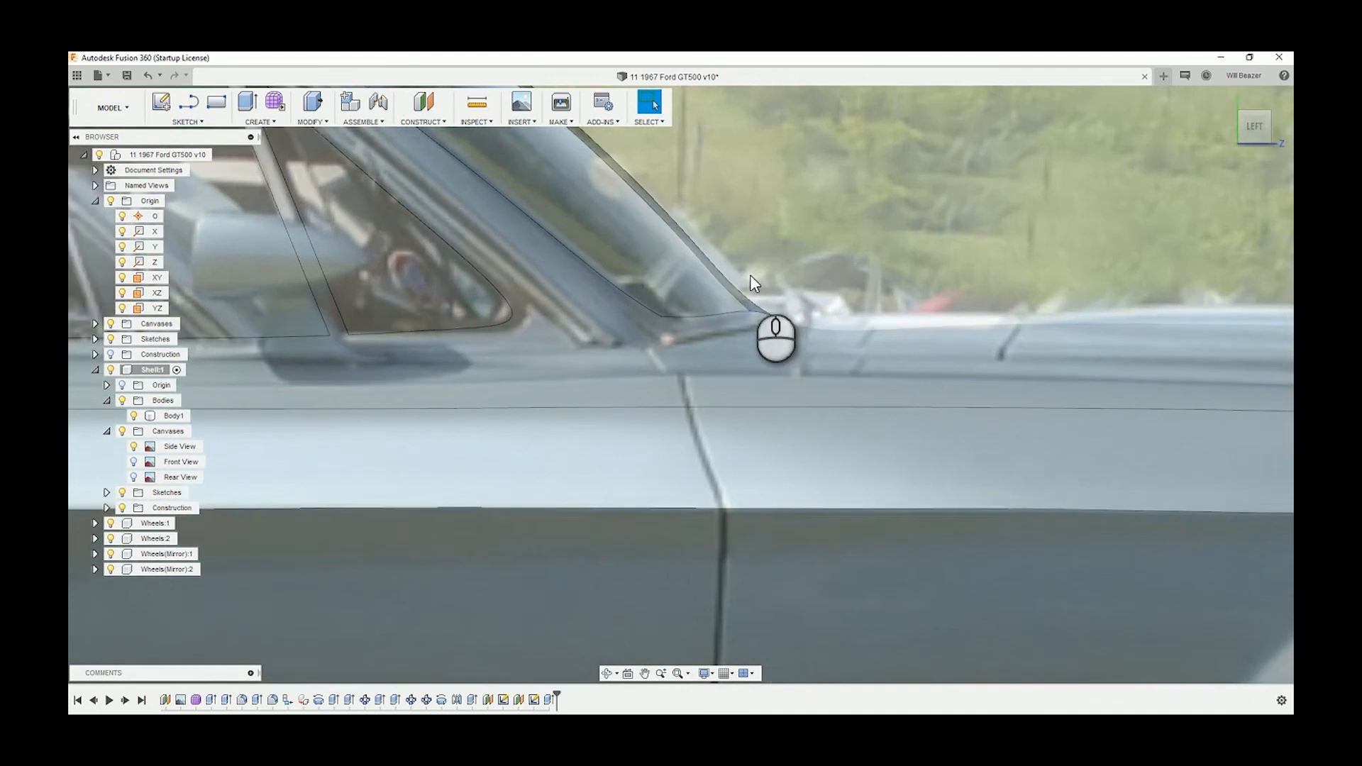
pyautogui.scroll(5, 762, 265)
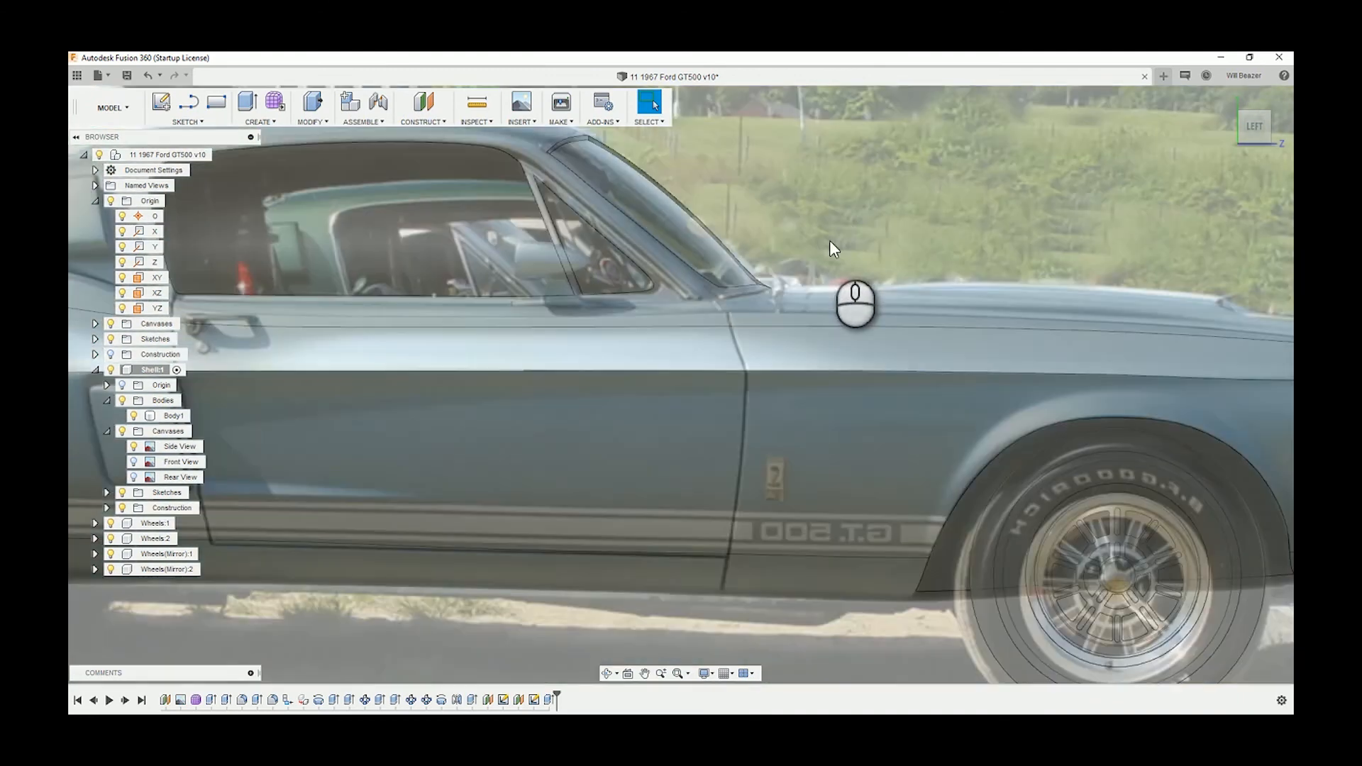
# - Hide the Side View canvas of the shell component
pyautogui.keyDown('shift'); pyautogui.moveTo(826, 240); pyautogui.dragTo(972, 220, button='middle'); pyautogui.keyUp('shift')
pyautogui.click(137, 449)
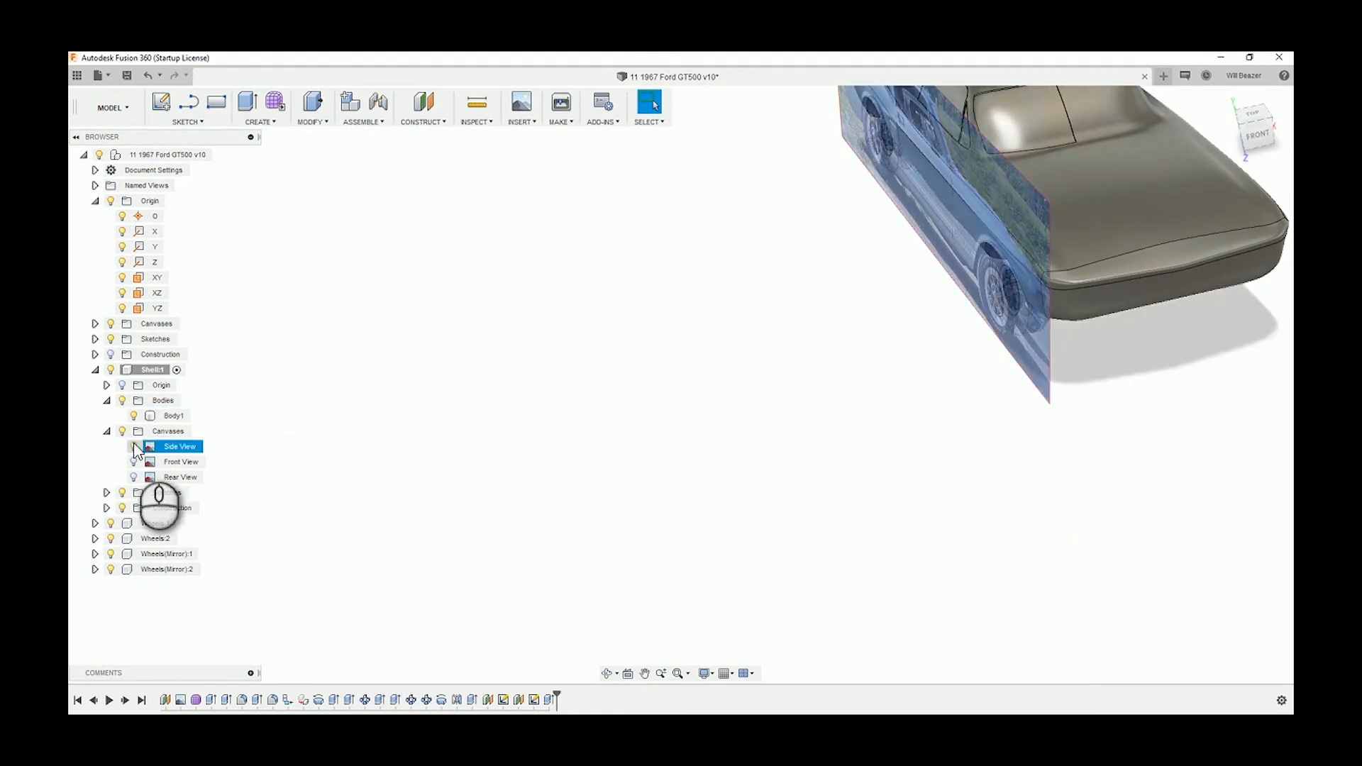
pyautogui.click(134, 447)
# - Start a Mirror with pattern type Features and choose the windshield cut and the Extrude4 side window cut as objects
pyautogui.keyDown('shift'); pyautogui.moveTo(977, 240); pyautogui.dragTo(971, 173, button='middle'); pyautogui.keyUp('shift')
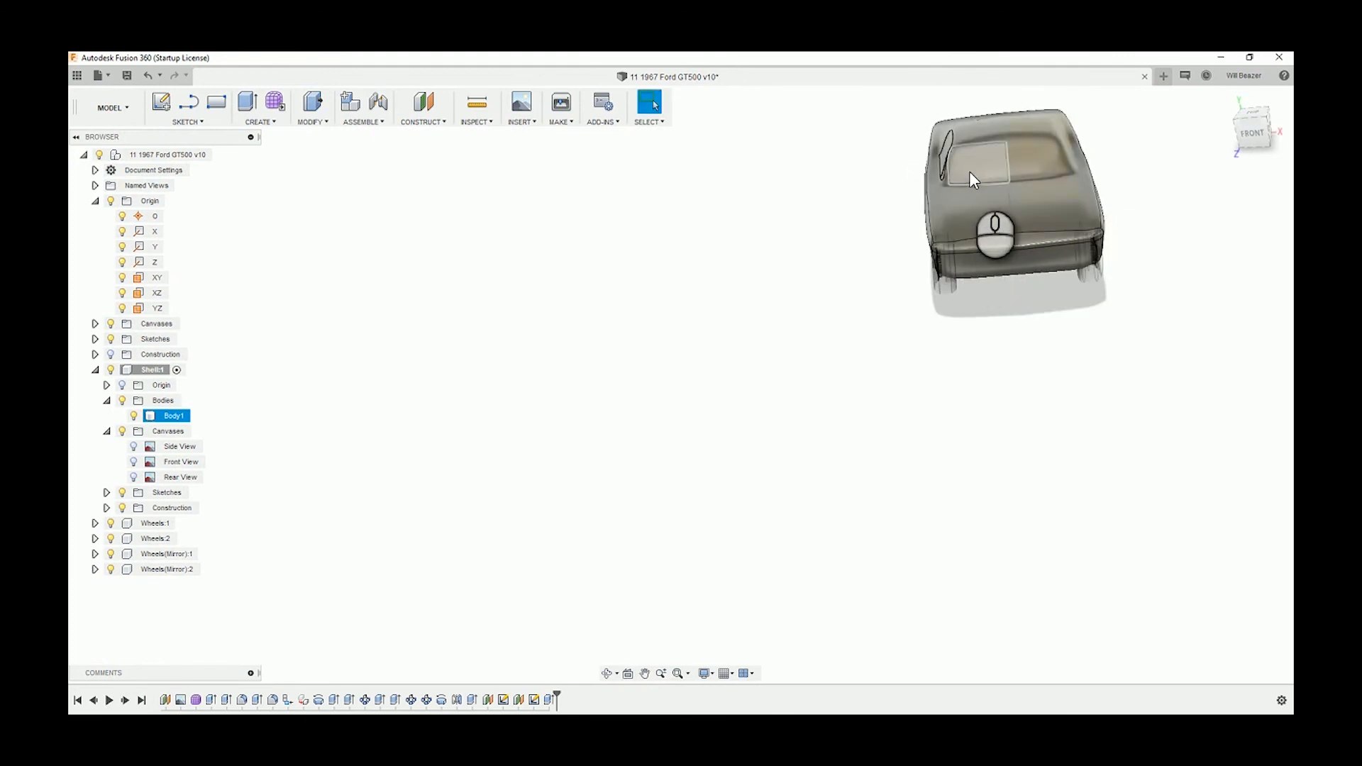
pyautogui.scroll(5, 993, 164)
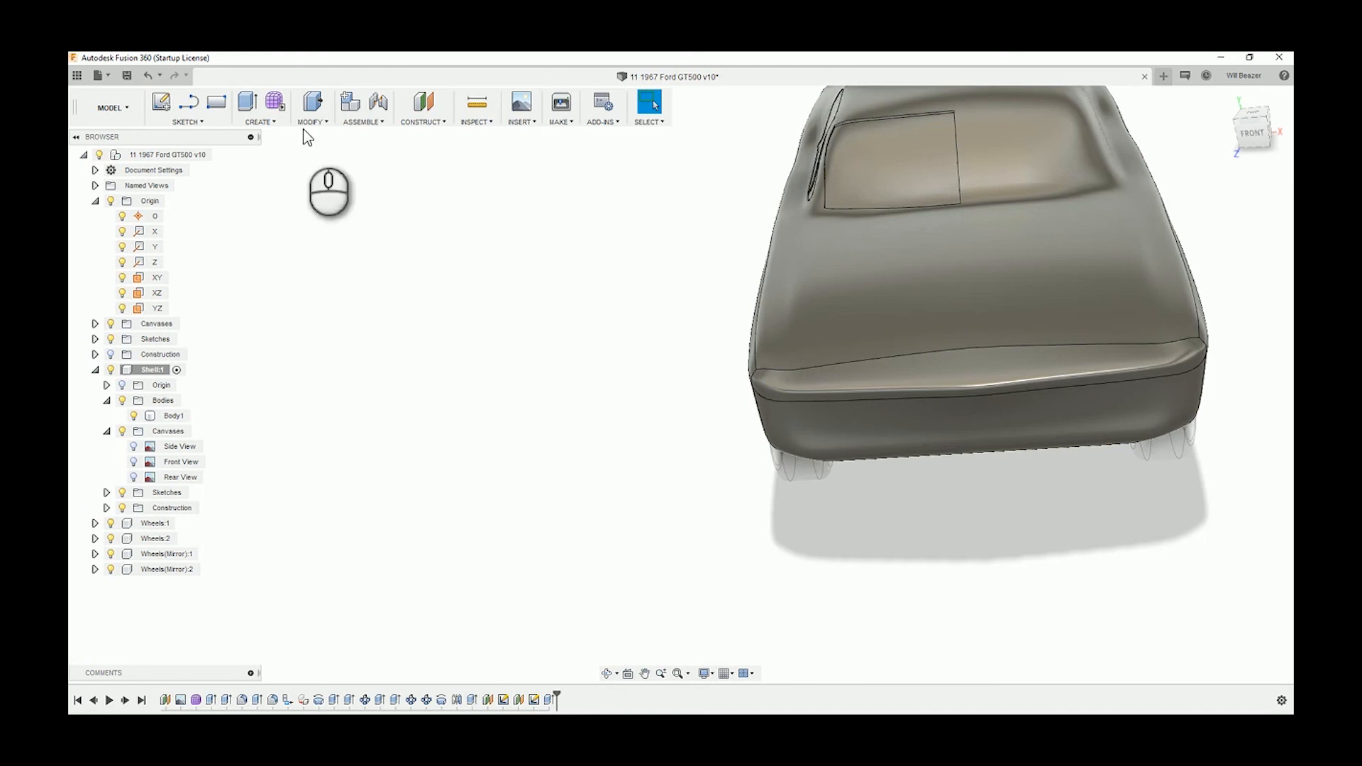
pyautogui.click(262, 122)
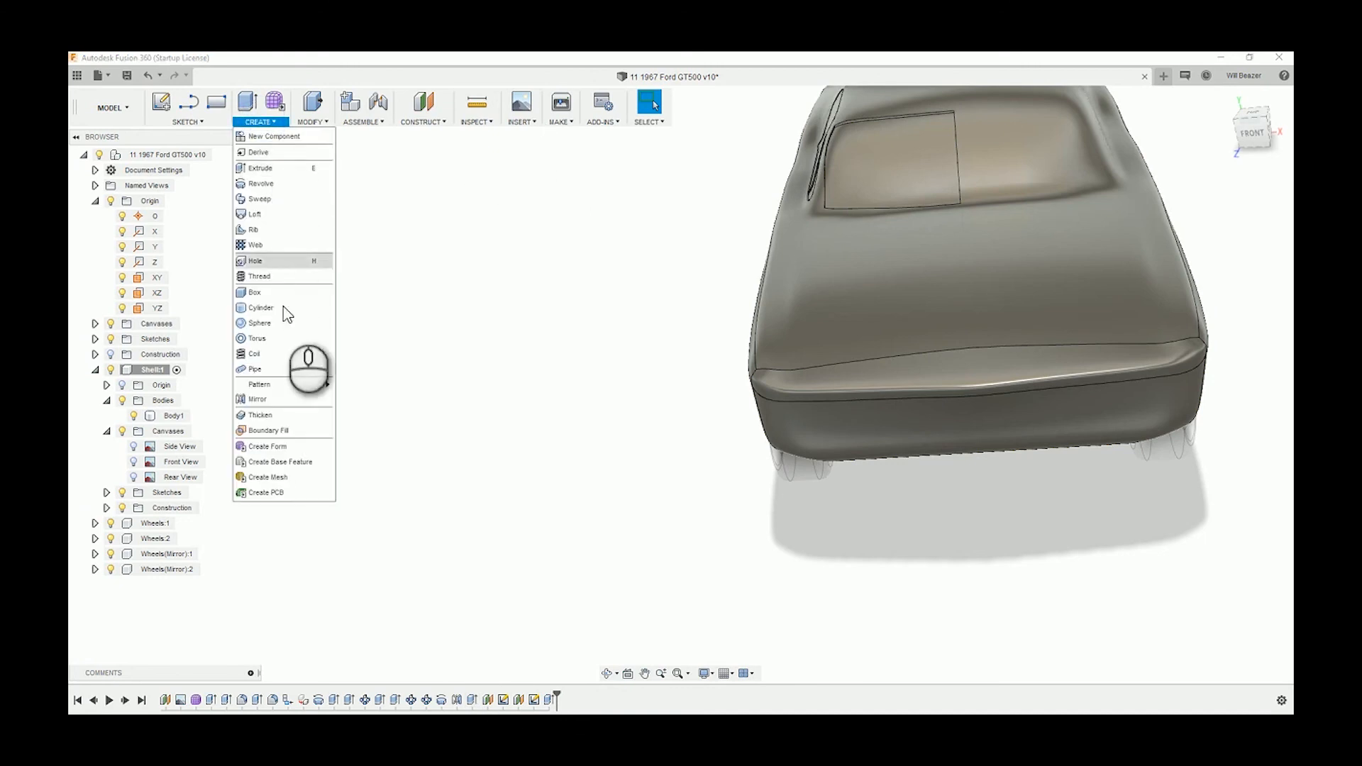
pyautogui.click(285, 401)
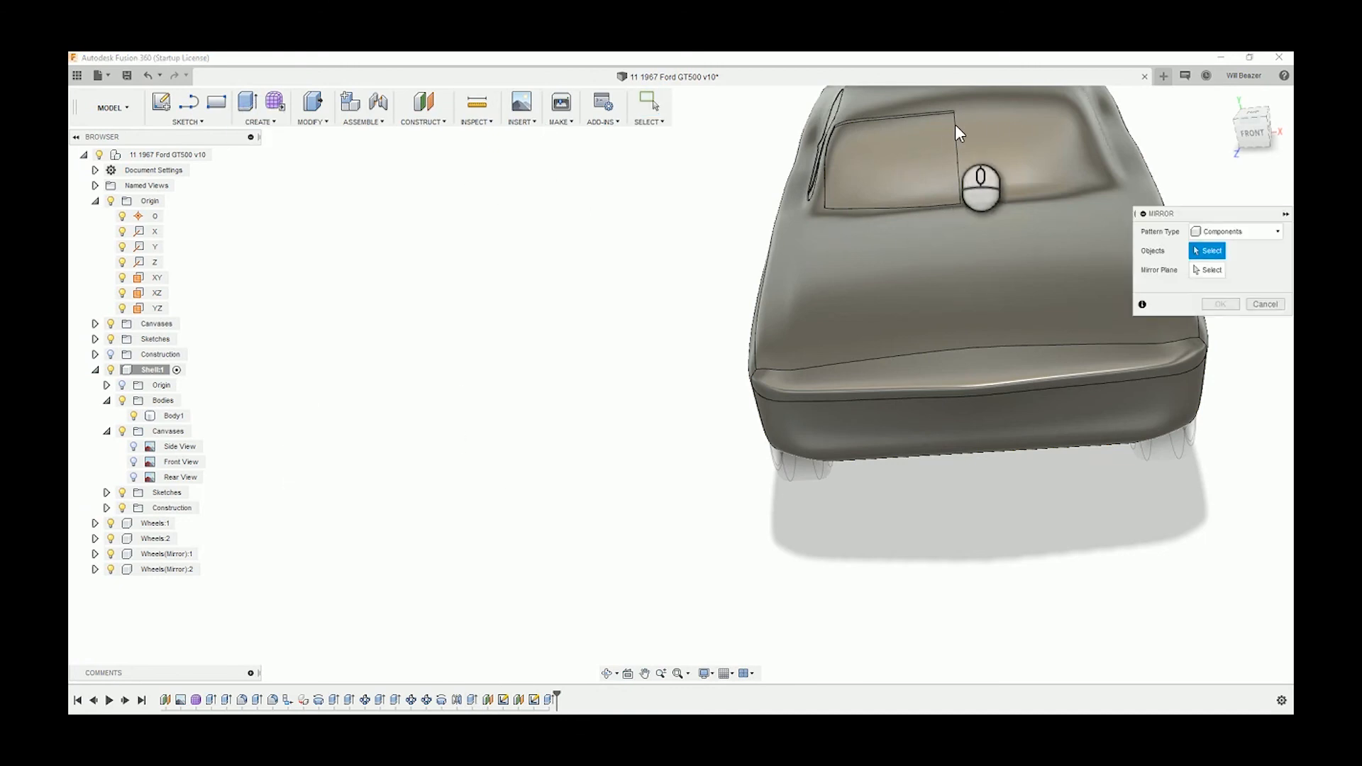
pyautogui.scroll(3, 955, 125)
pyautogui.click(1235, 232)
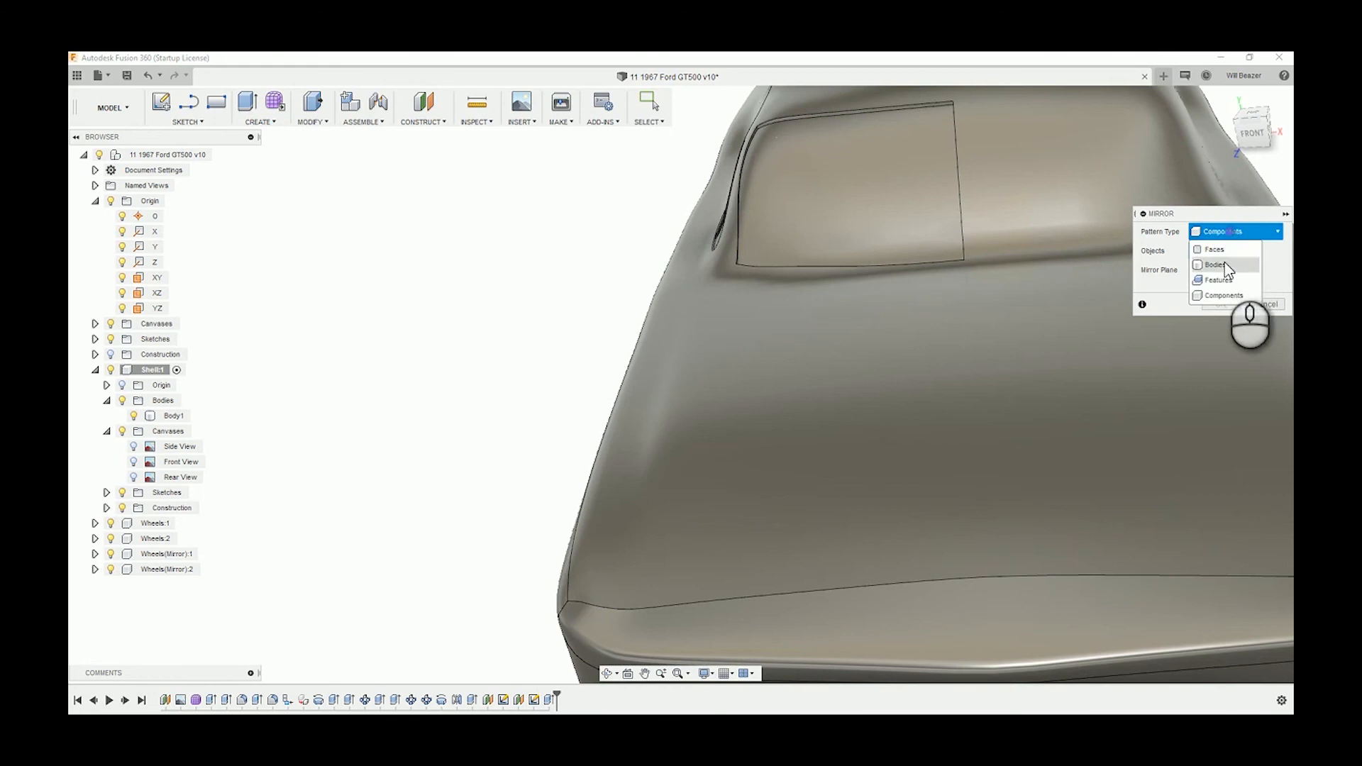
pyautogui.click(1218, 277)
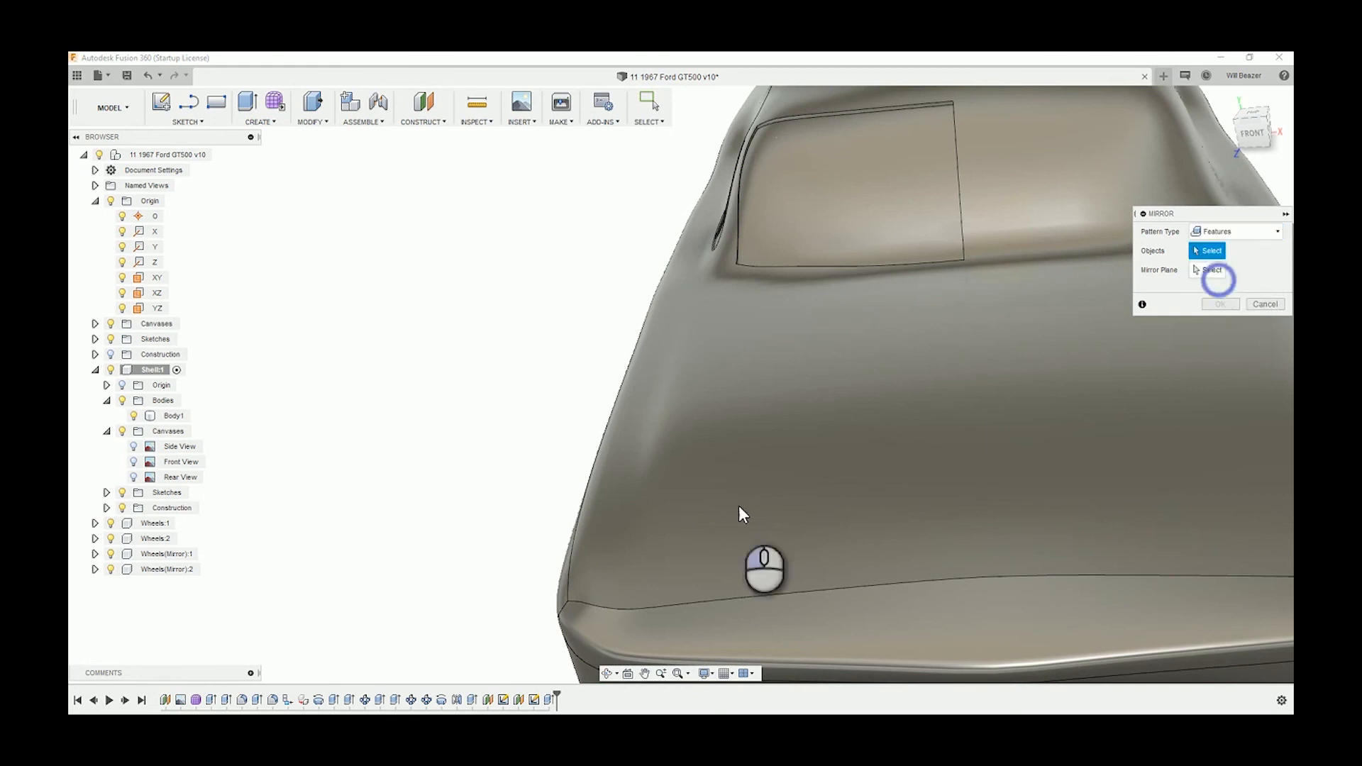
pyautogui.click(549, 701)
pyautogui.click(472, 700)
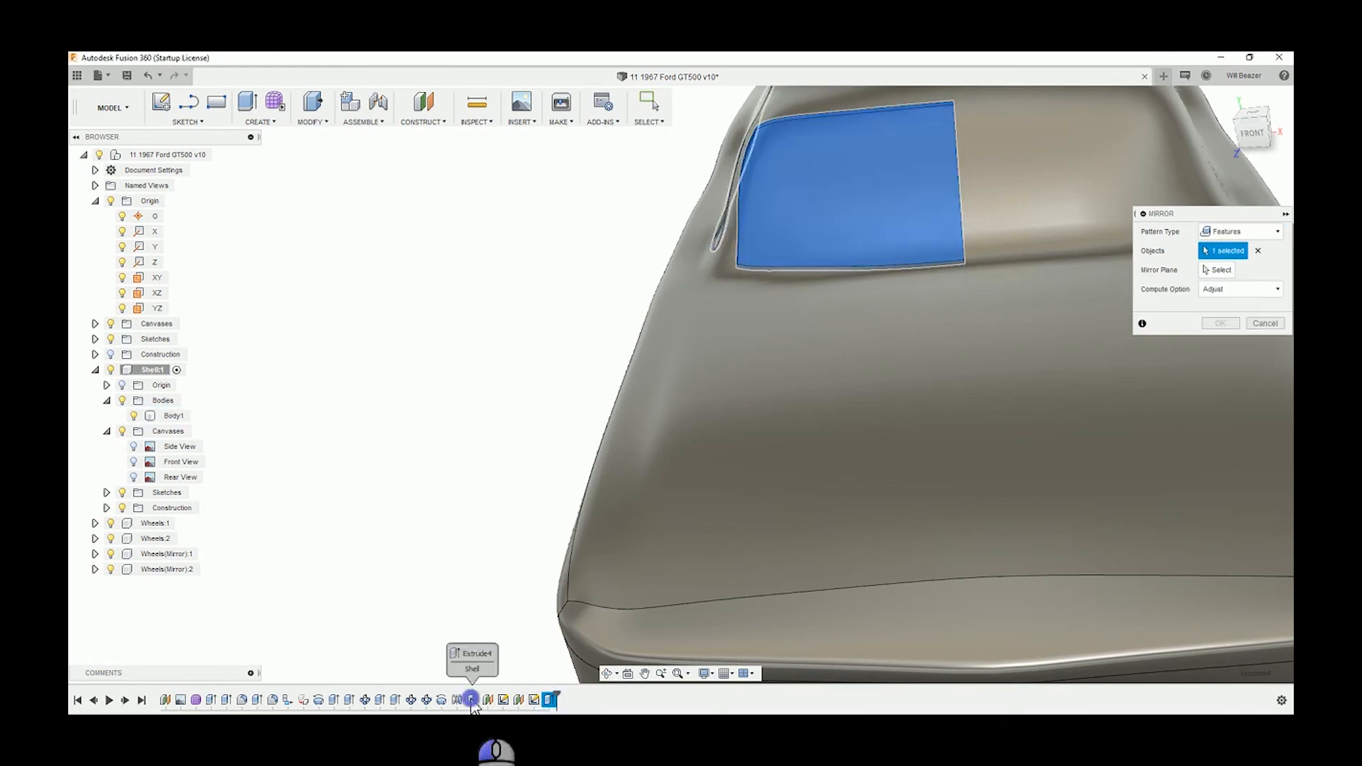
# - Use the car's lengthwise center plane as the mirror plane, keep the Adjust compute option, and complete the mirror
pyautogui.click(1232, 271)
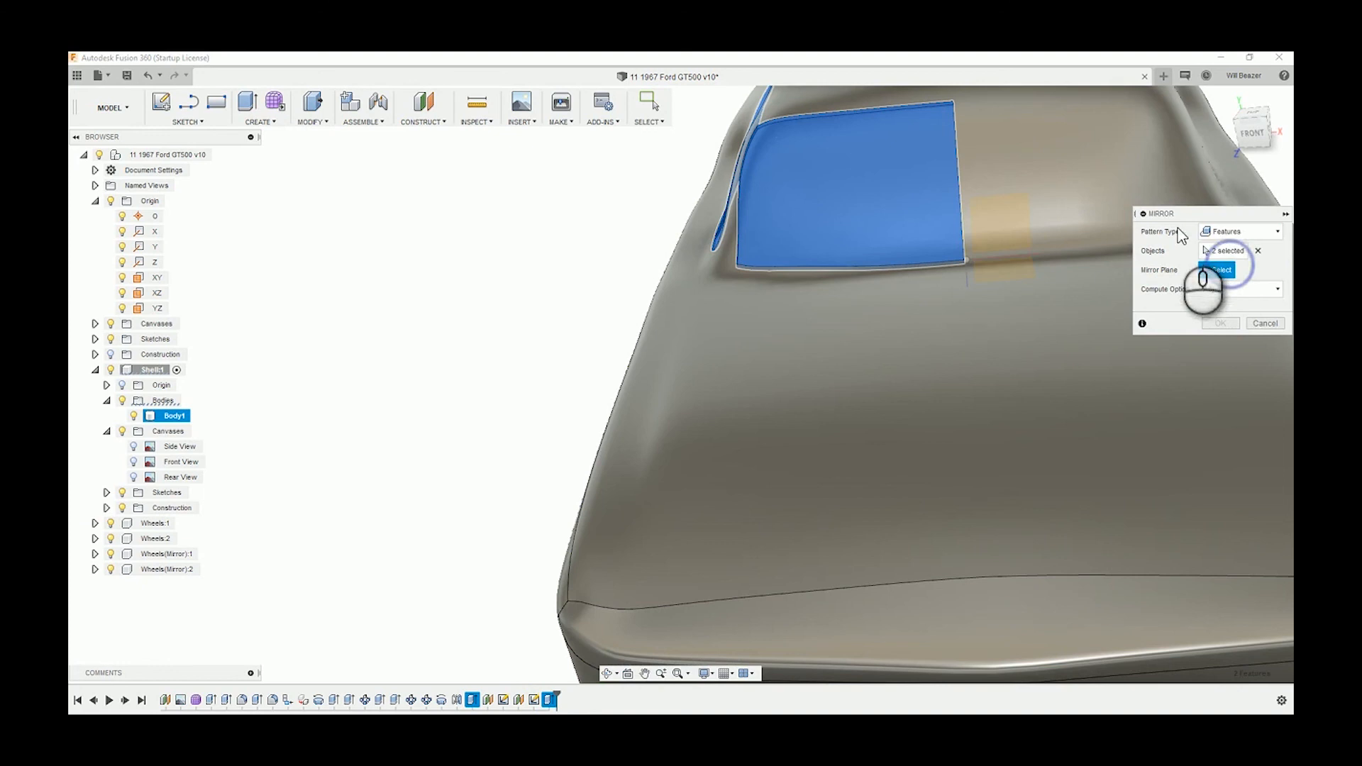
pyautogui.keyDown('shift'); pyautogui.moveTo(982, 310); pyautogui.dragTo(1119, 245, button='middle'); pyautogui.keyUp('shift')
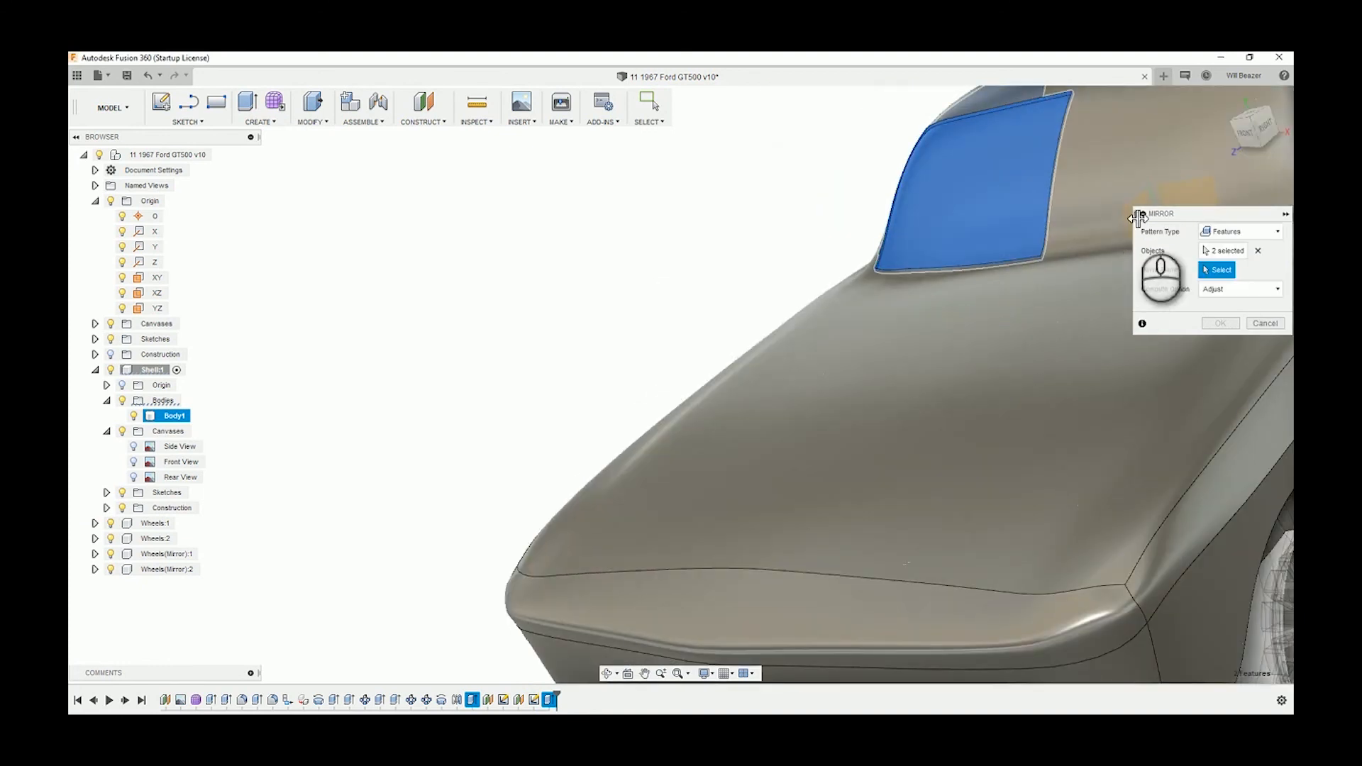
pyautogui.click(1143, 193)
pyautogui.scroll(-5, 1023, 224)
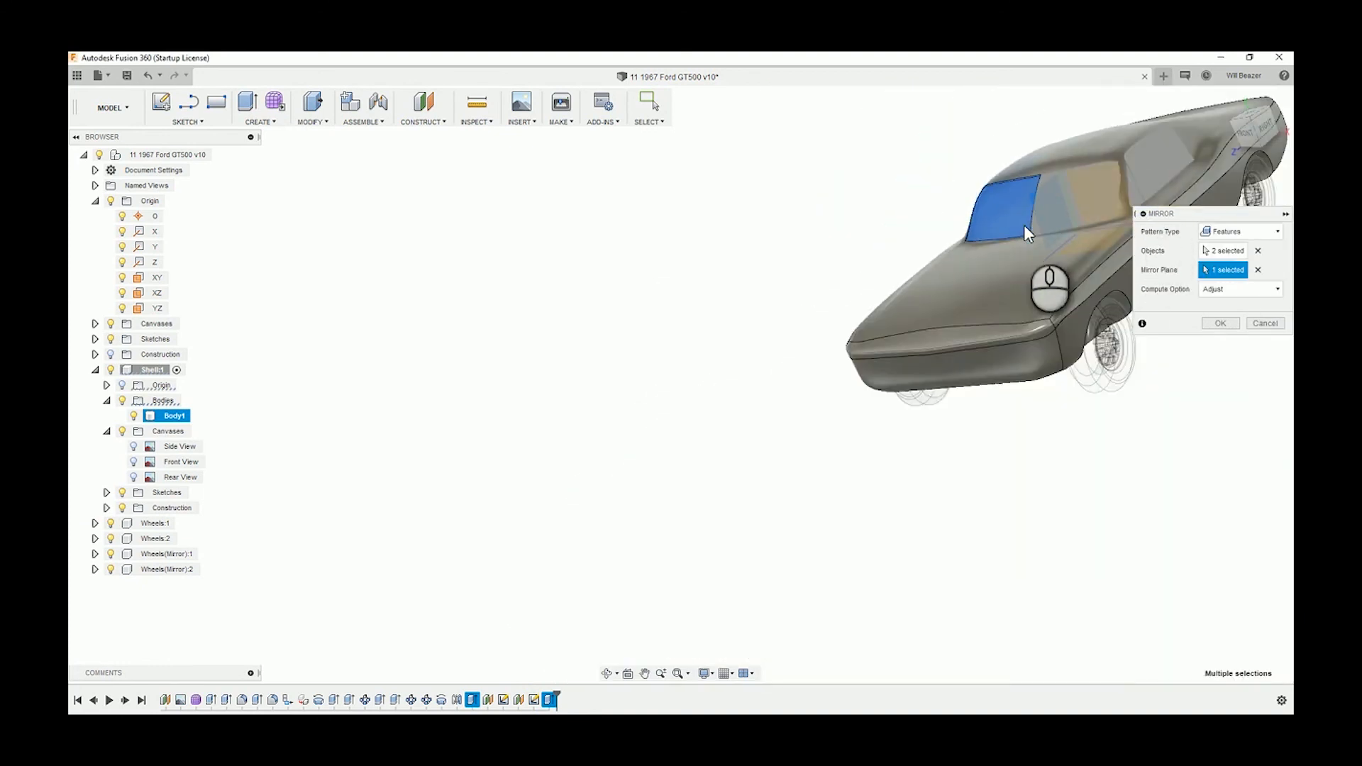
pyautogui.click(1219, 323)
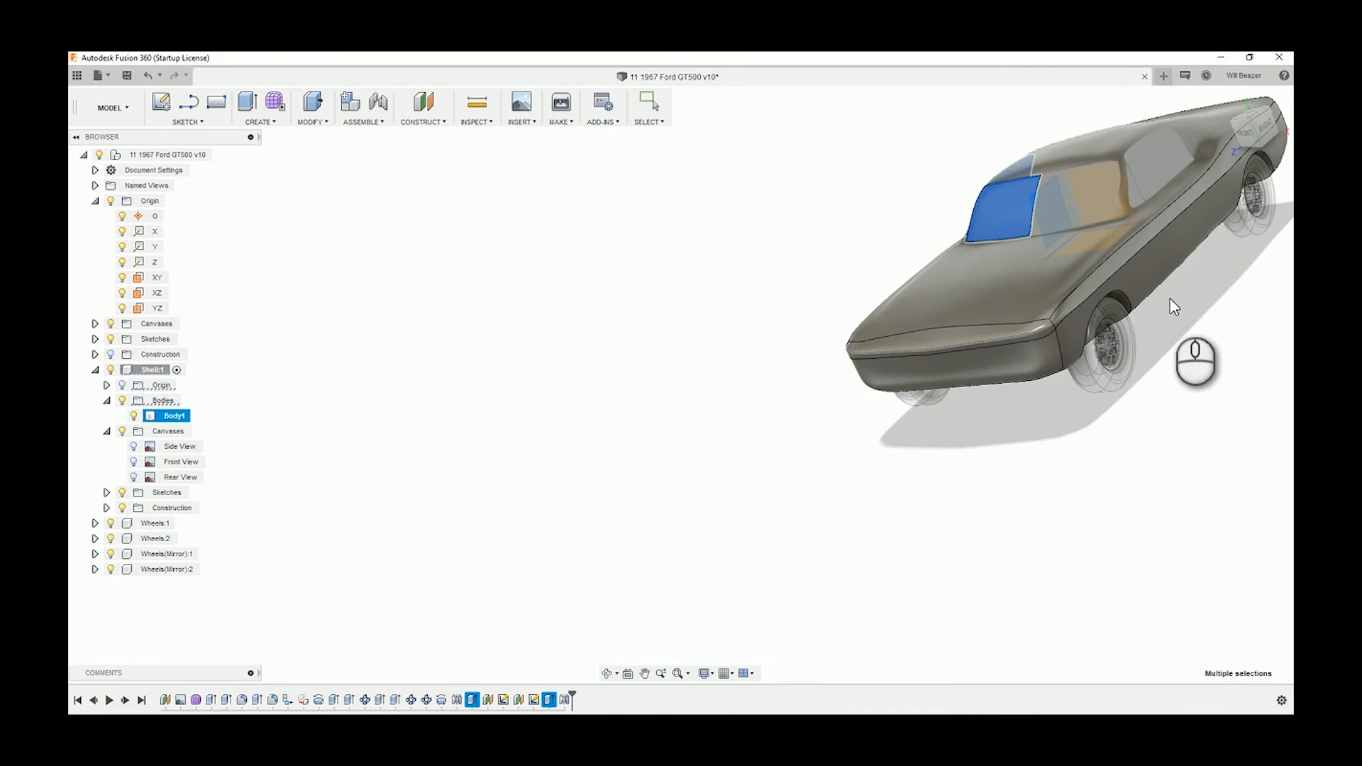
pyautogui.press('Escape')
# - Inspect the windshield's center seam up close and reopen the windshield cut's profile sketch for editing
pyautogui.scroll(6, 1032, 181)
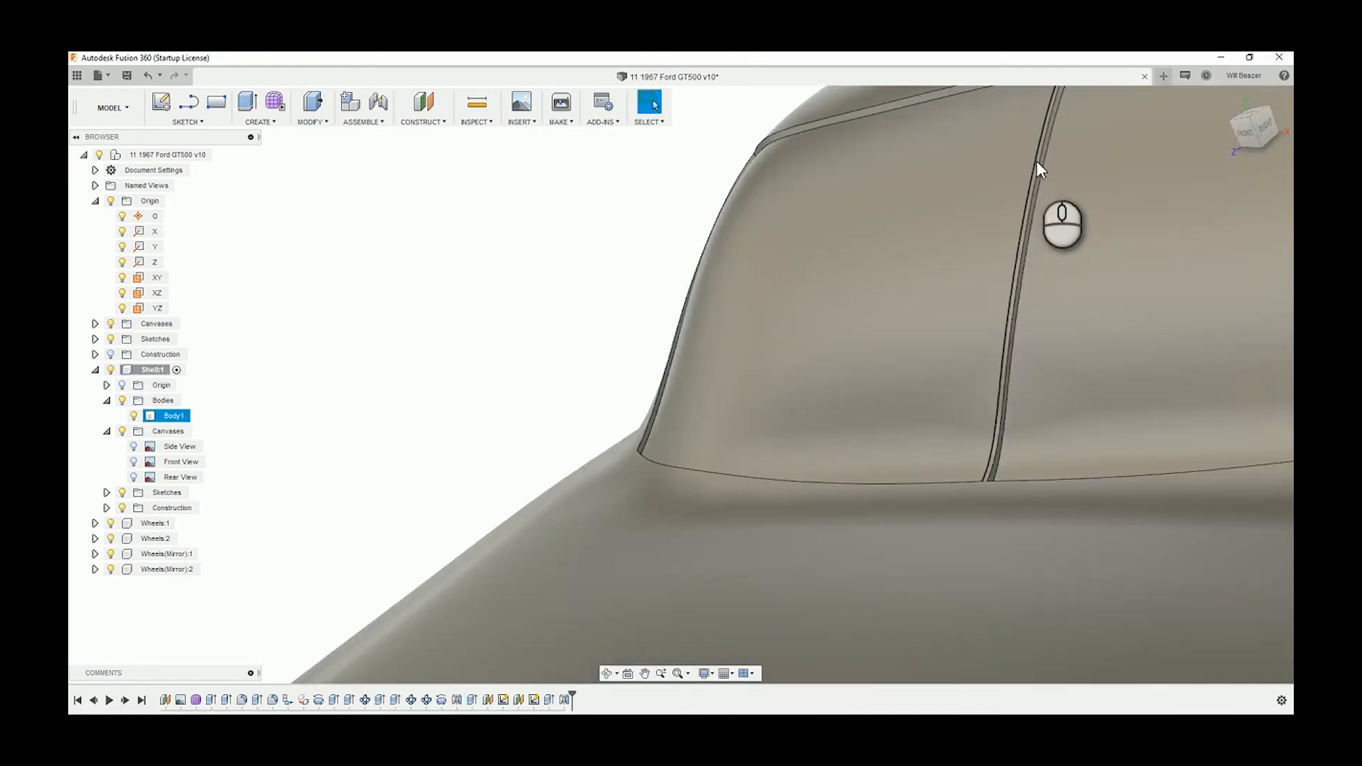
pyautogui.keyDown('shift'); pyautogui.moveTo(1046, 171); pyautogui.dragTo(557, 670, button='middle'); pyautogui.keyUp('shift')
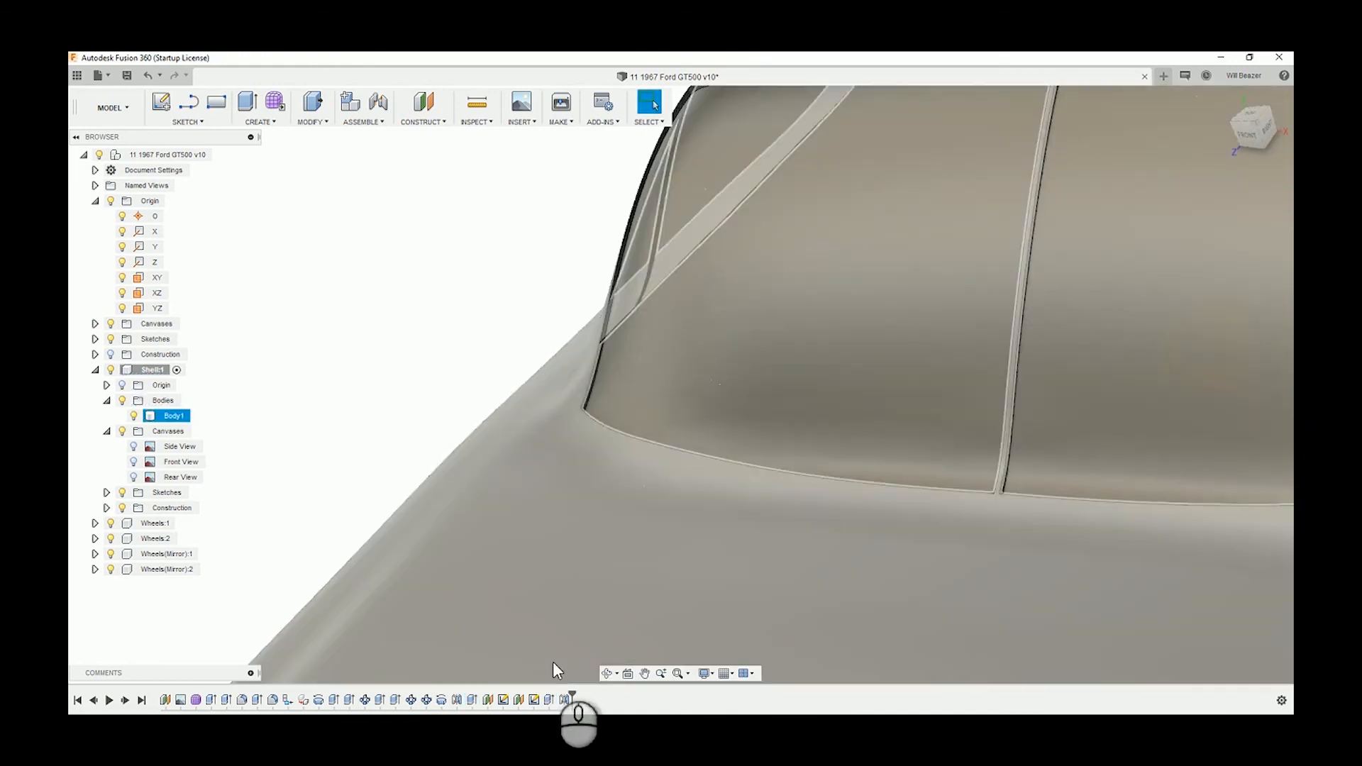
pyautogui.rightClick(549, 700)
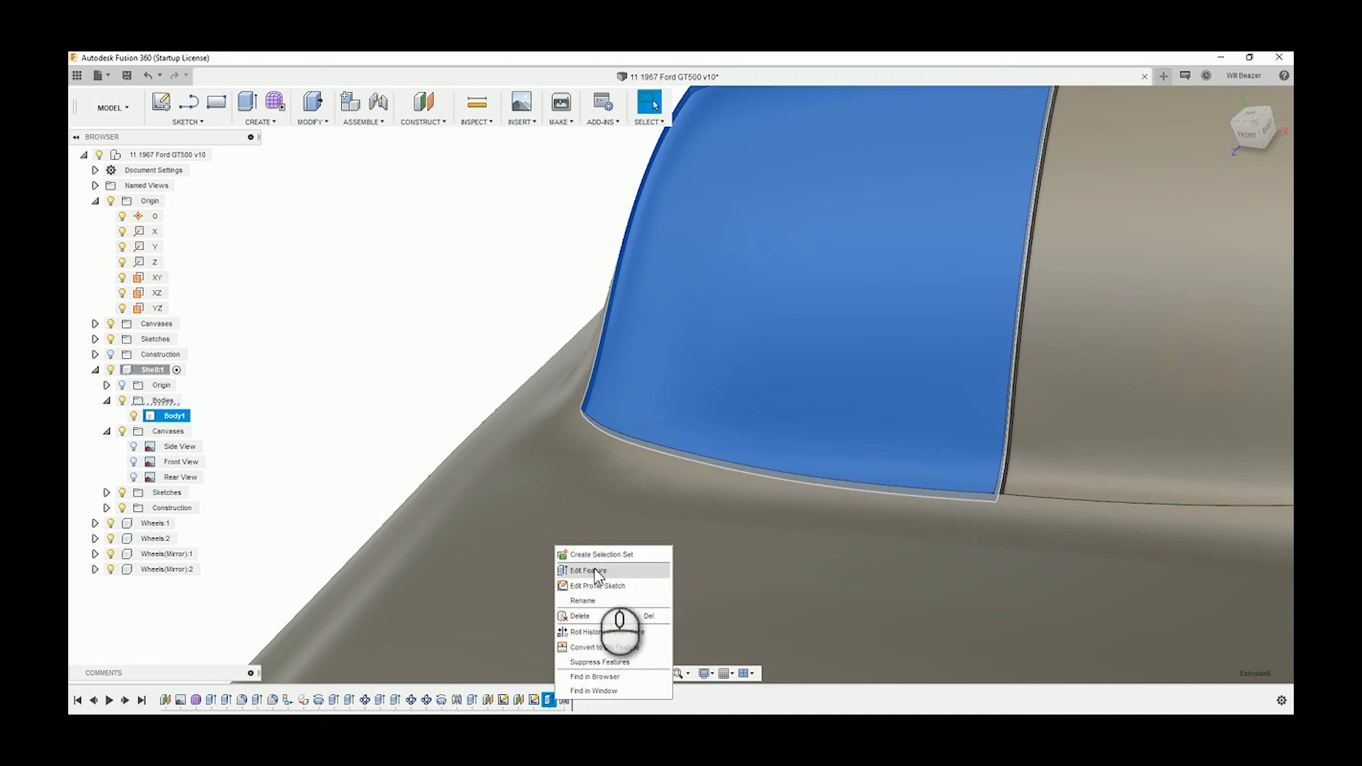
pyautogui.click(533, 700)
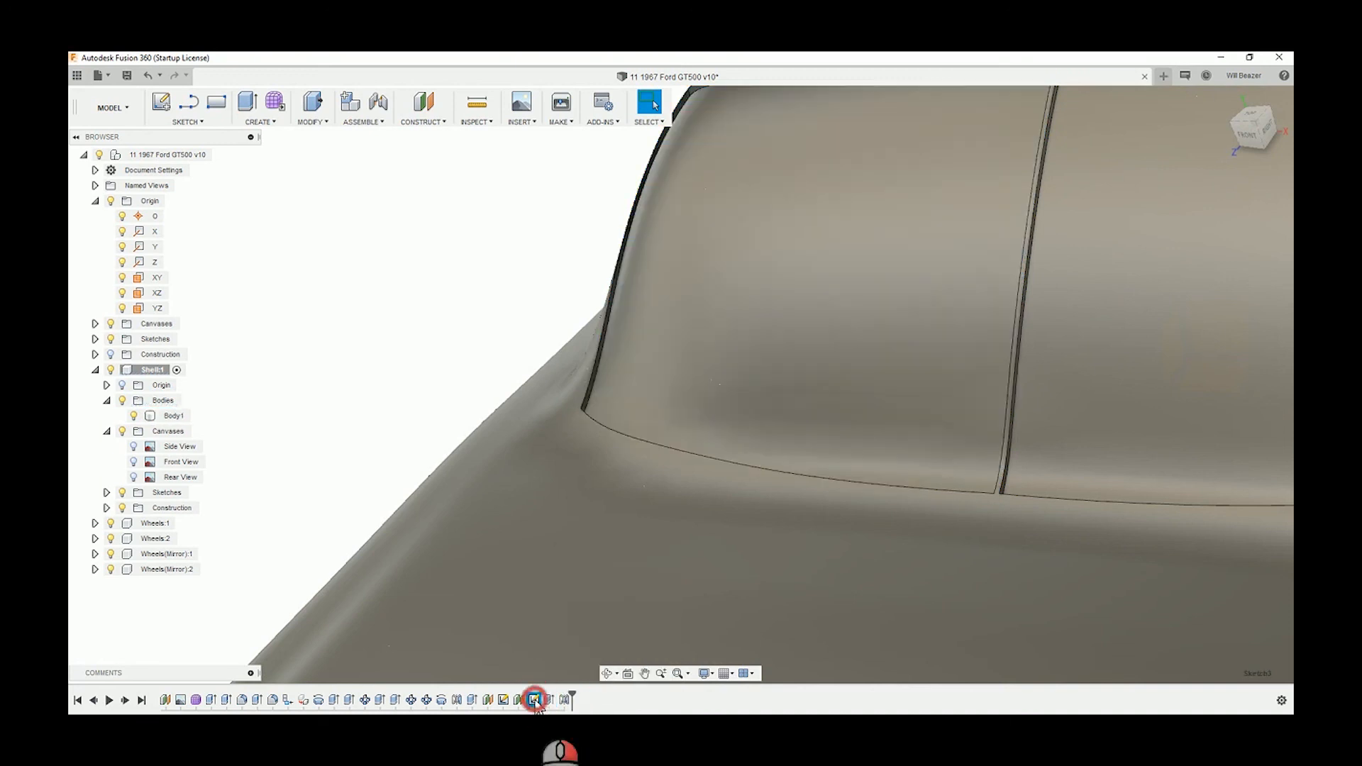
pyautogui.rightClick(533, 700)
pyautogui.click(575, 570)
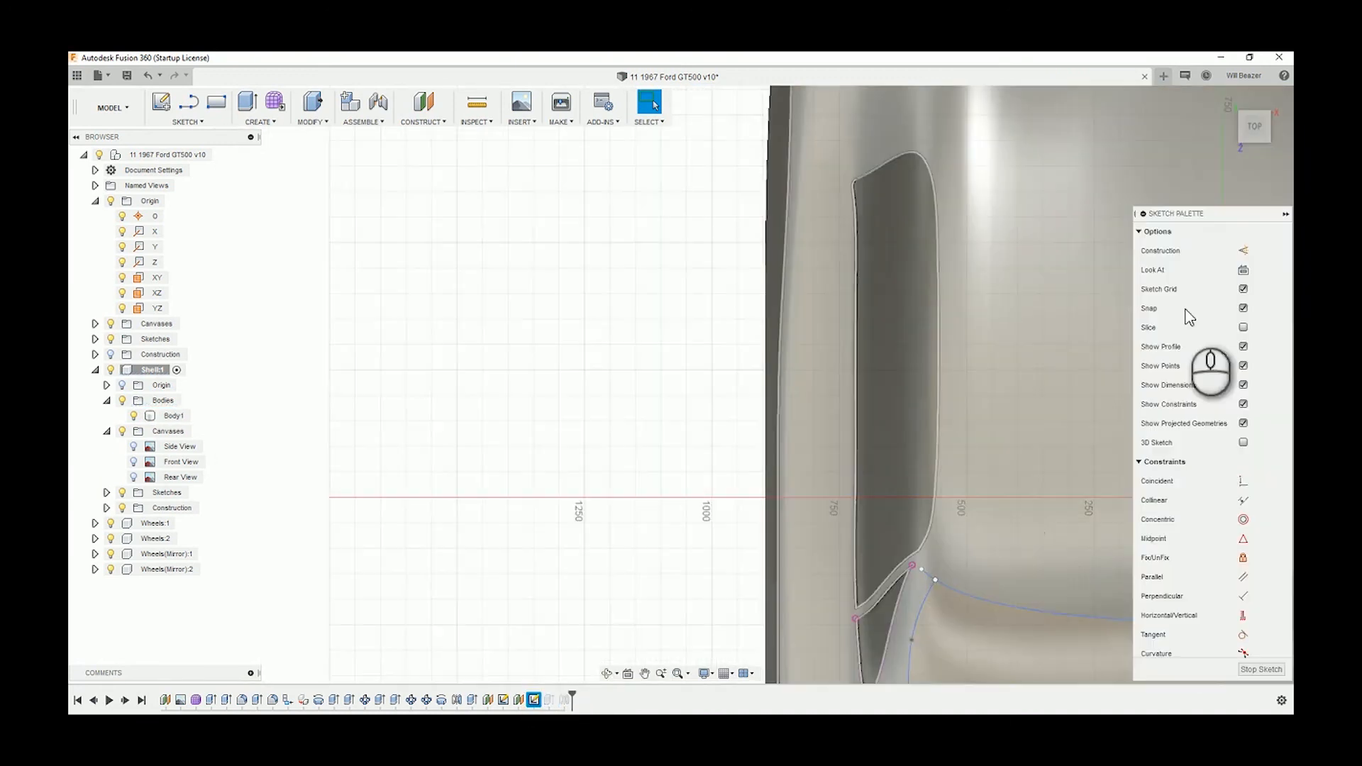
# - Try to move the windshield profile's roof-side inner corner point sideways onto the car's center axis
pyautogui.moveTo(1033, 521)
pyautogui.mouseDown(button='middle')
pyautogui.moveTo(656, 231)
pyautogui.moveTo(462, 140)
pyautogui.mouseUp(button='middle')
pyautogui.scroll(4, 826, 377)
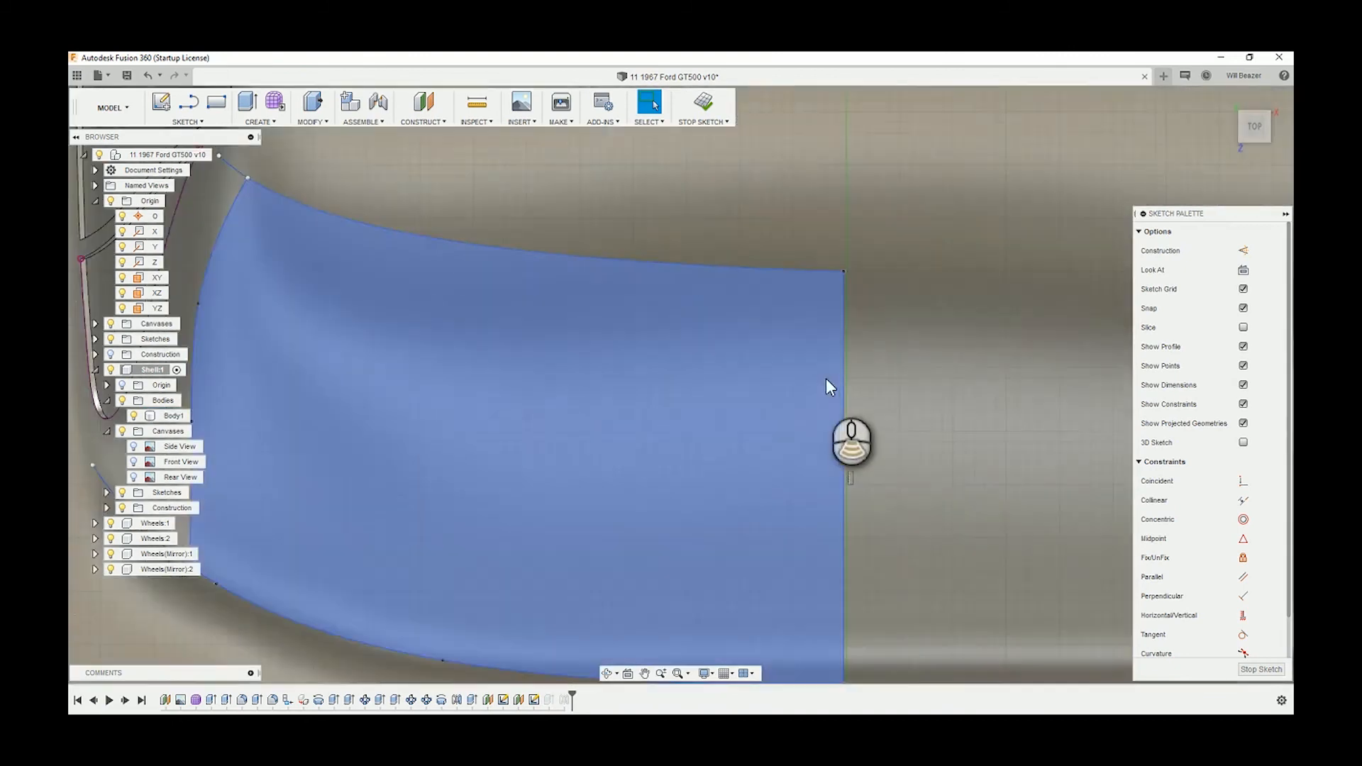
pyautogui.scroll(3, 851, 315)
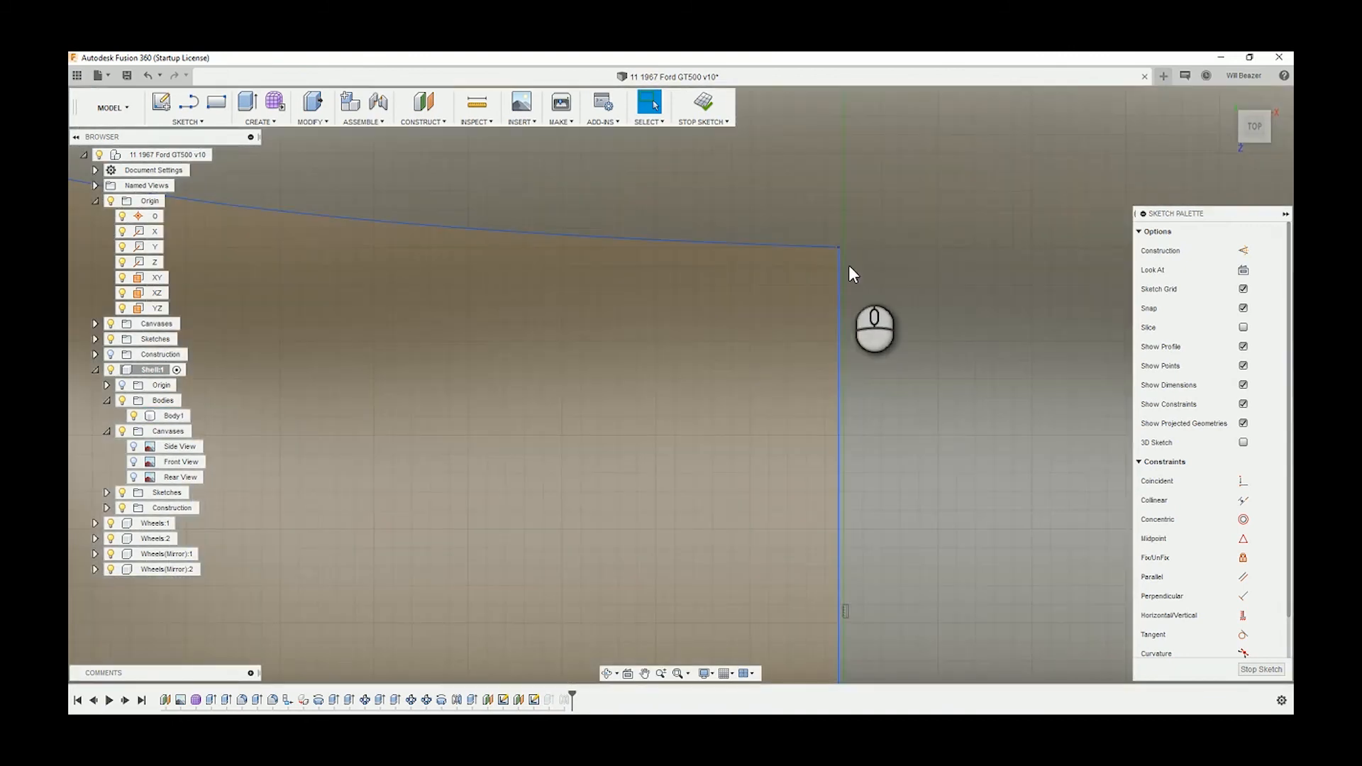
pyautogui.scroll(-1, 847, 238)
pyautogui.click(835, 253)
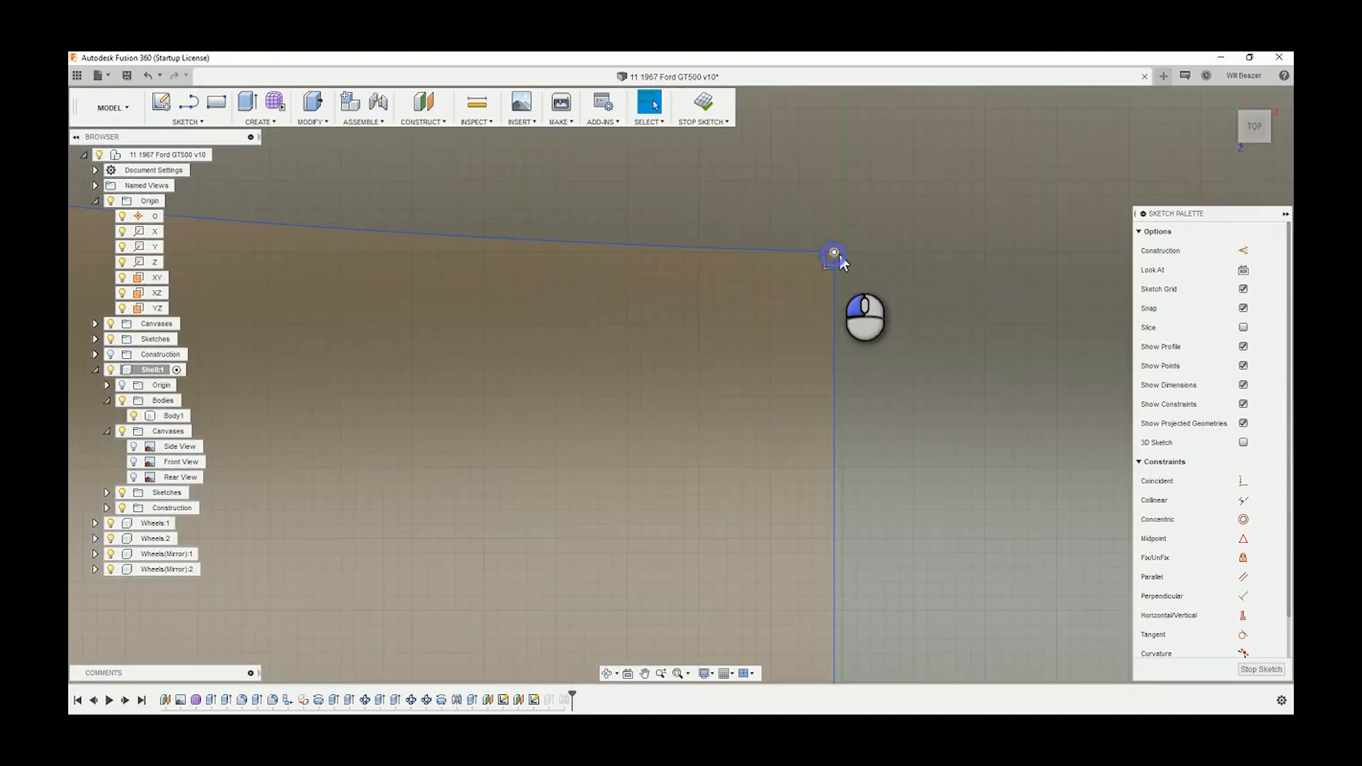
pyautogui.moveTo(840, 253); pyautogui.dragTo(843, 252)
pyautogui.scroll(2, 843, 252)
pyautogui.click(833, 251)
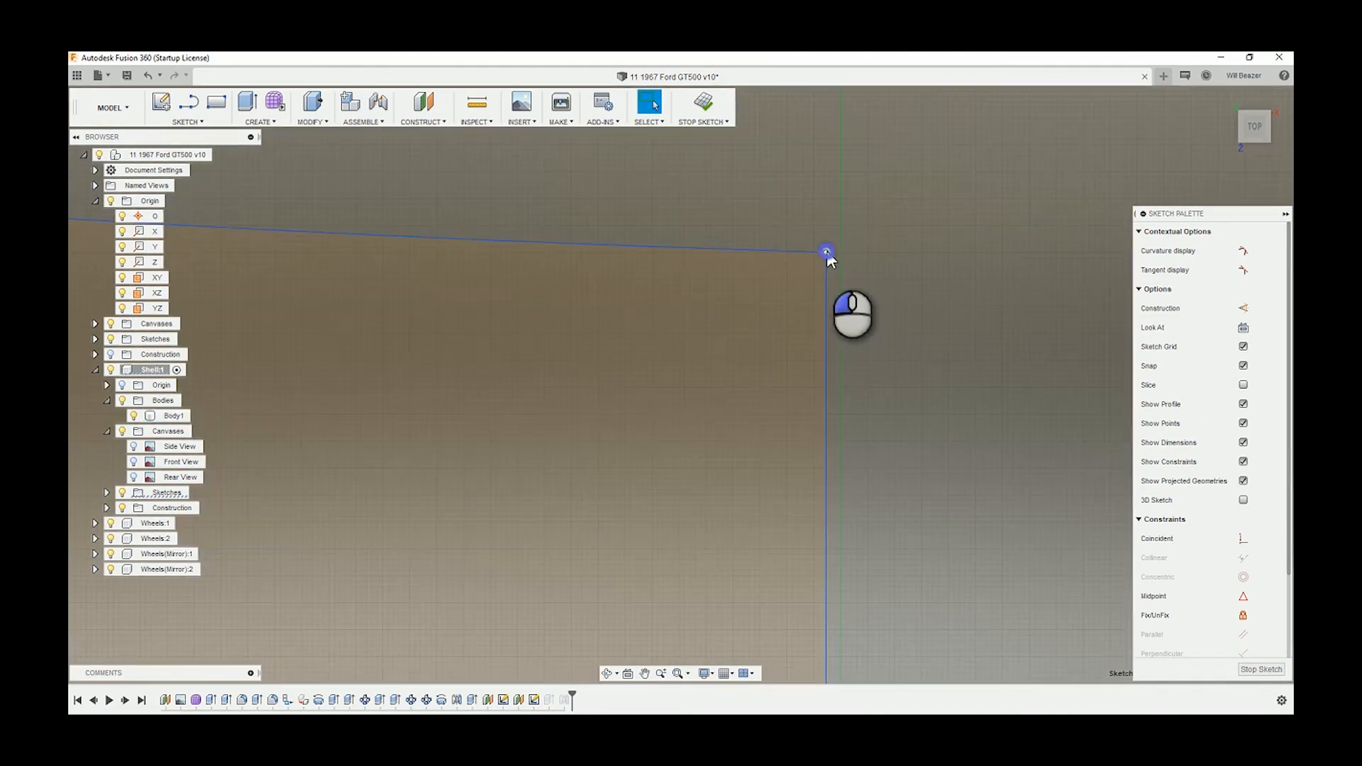
pyautogui.moveTo(842, 251); pyautogui.dragTo(842, 252)
pyautogui.scroll(-3, 838, 267)
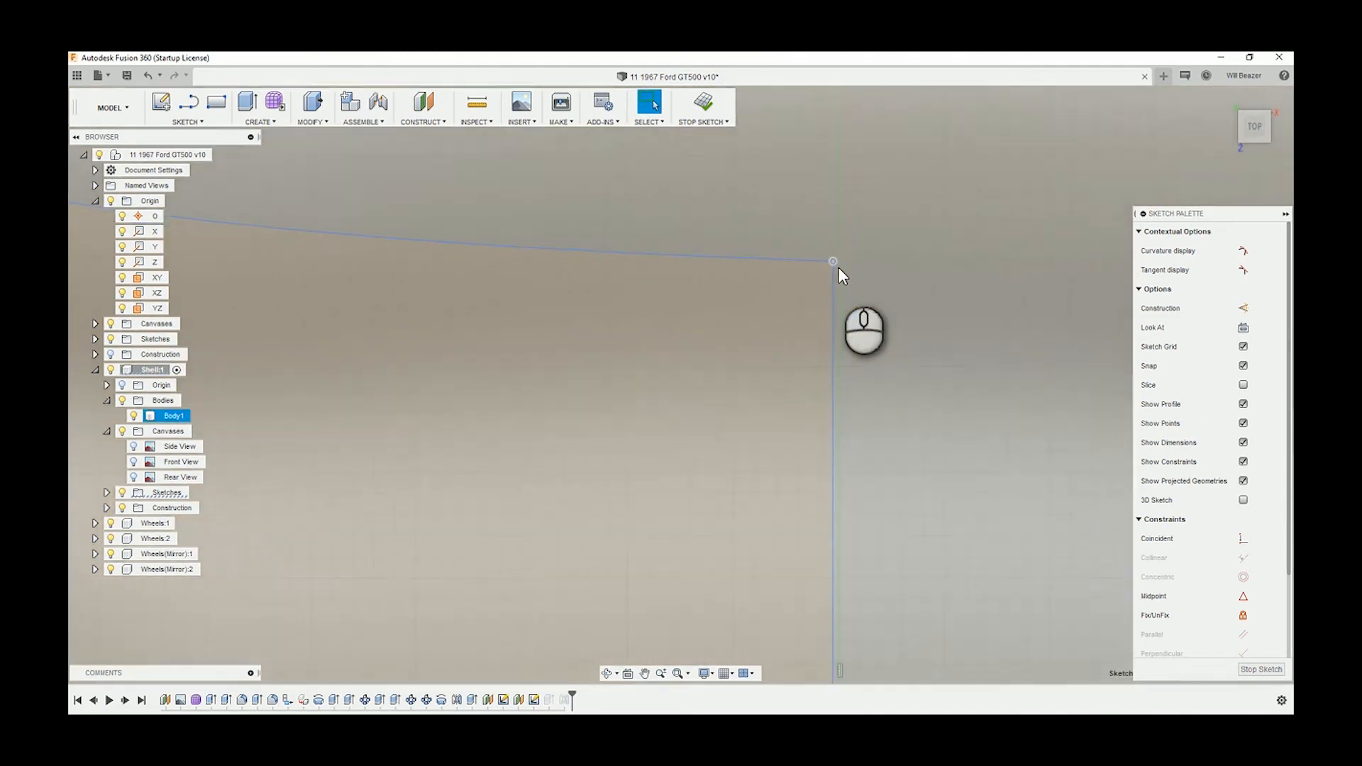
pyautogui.scroll(3, 877, 278)
pyautogui.click(877, 278)
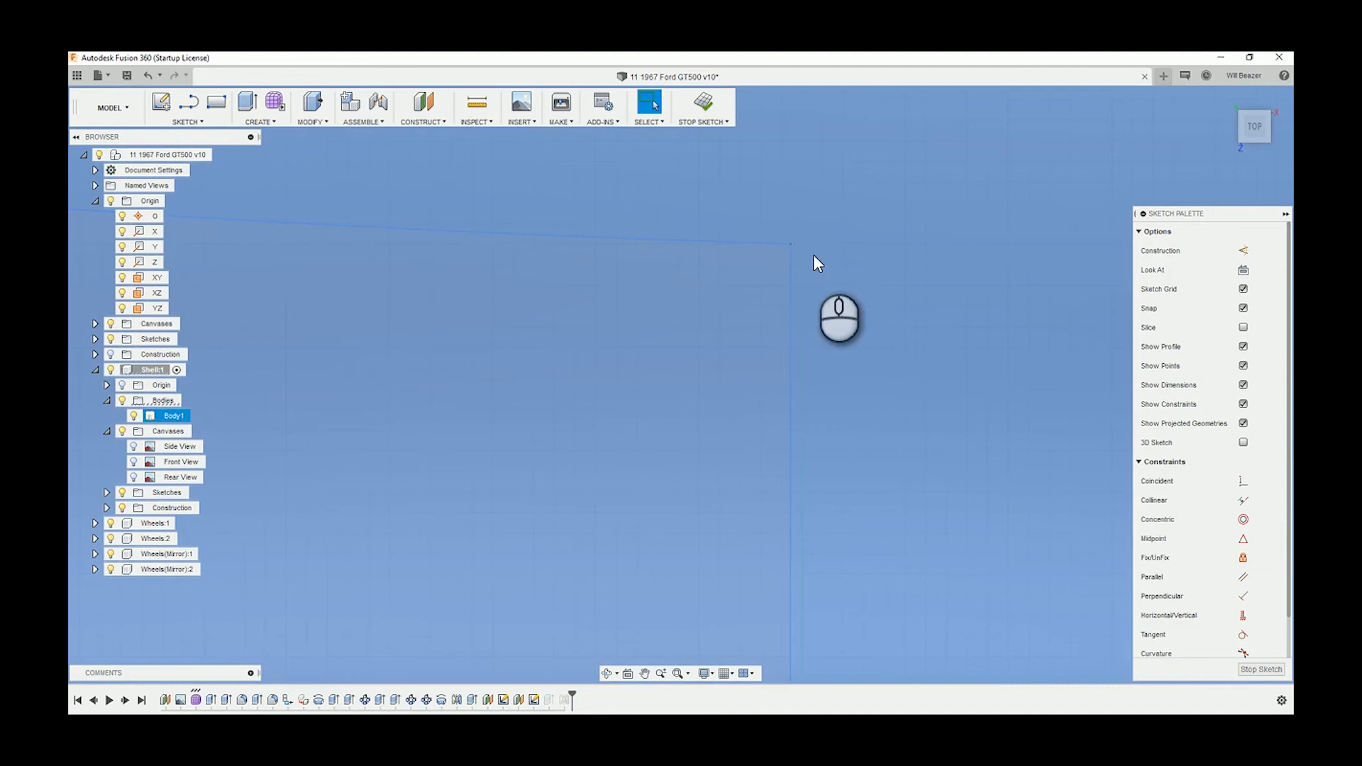
pyautogui.click(791, 242)
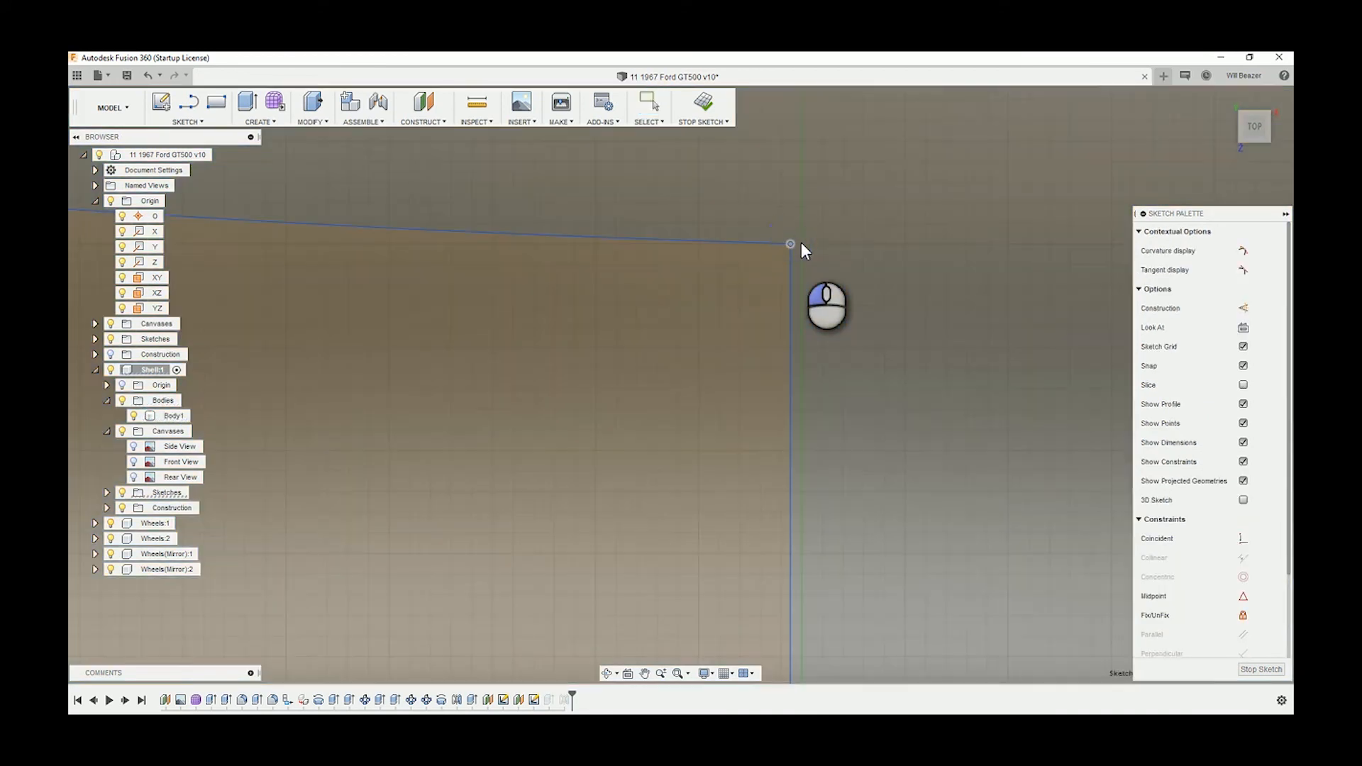
# - Try to bridge the gap with a short line from the roof-side inner corner toward the center axis
pyautogui.press('l')
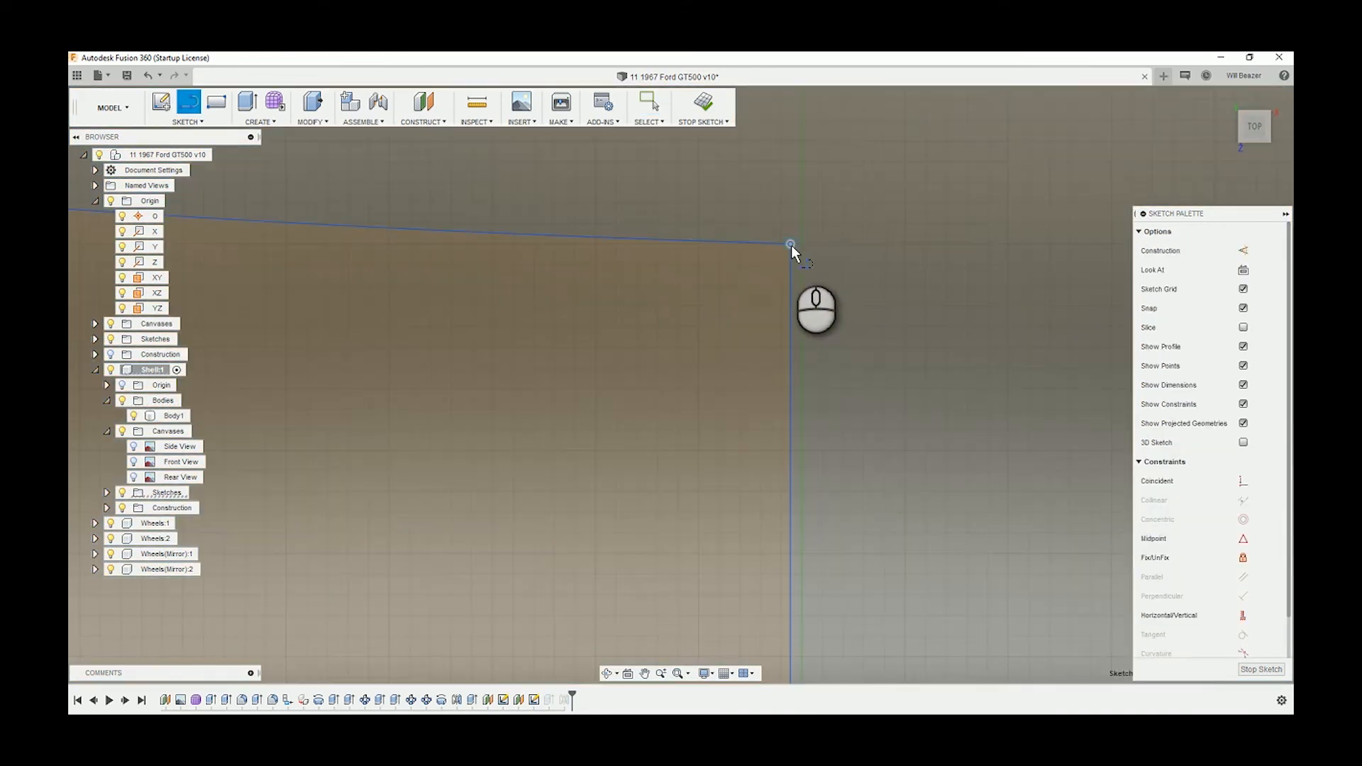
pyautogui.click(790, 244)
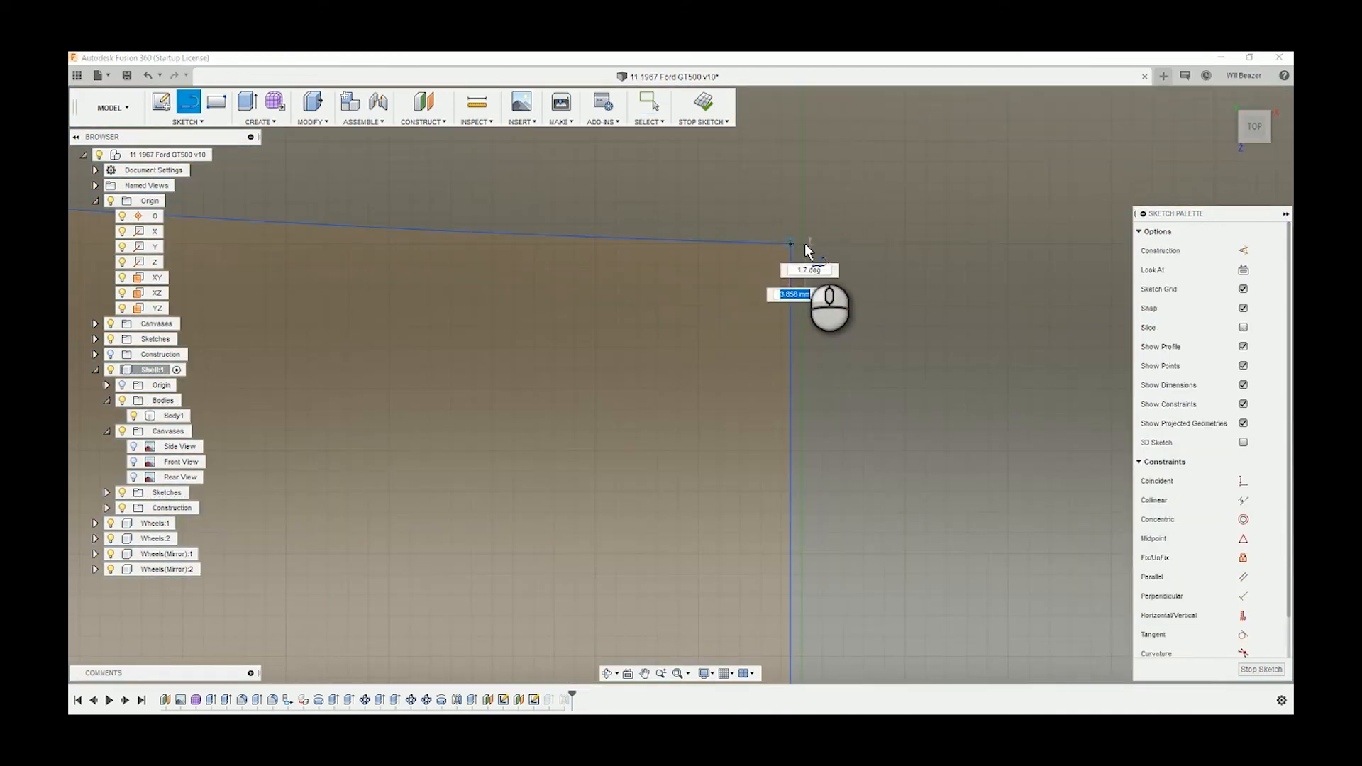
pyautogui.click(805, 245)
pyautogui.press('Escape')
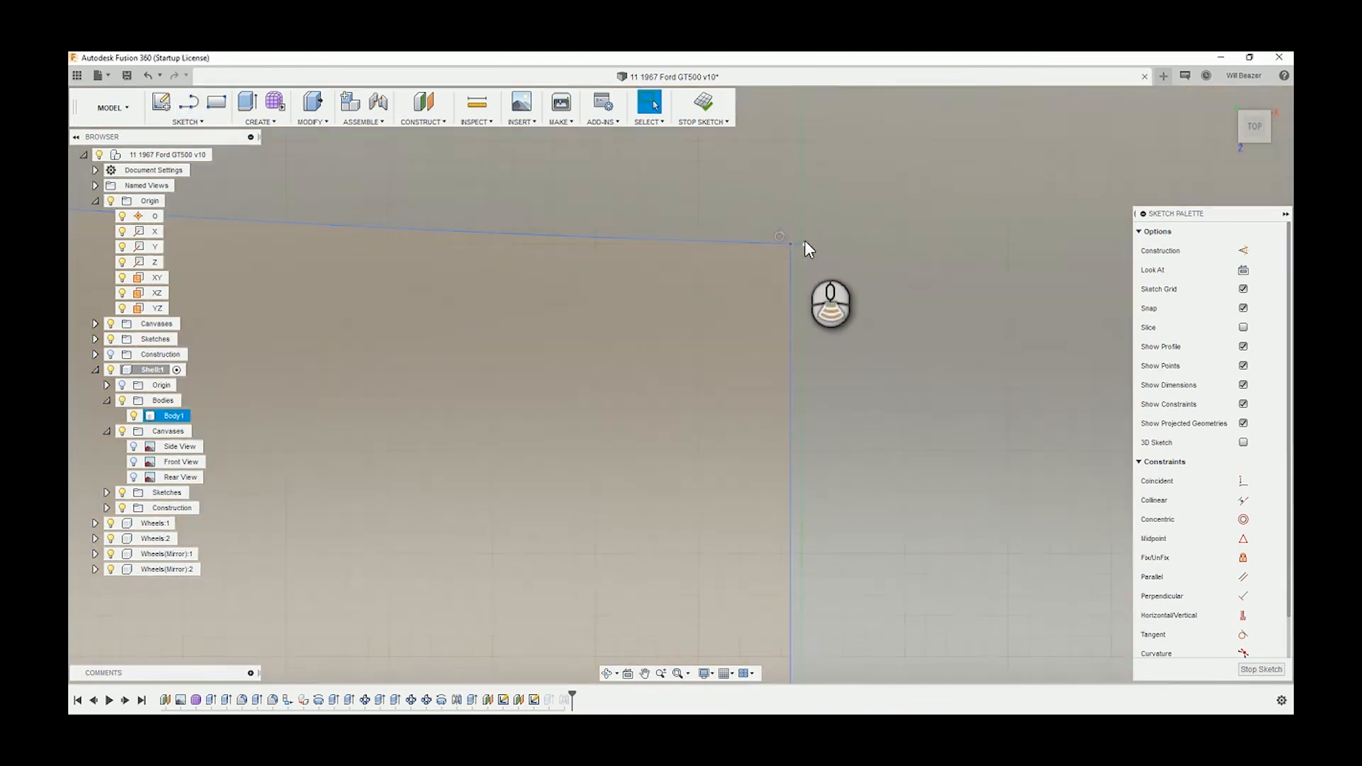
pyautogui.scroll(3, 805, 241)
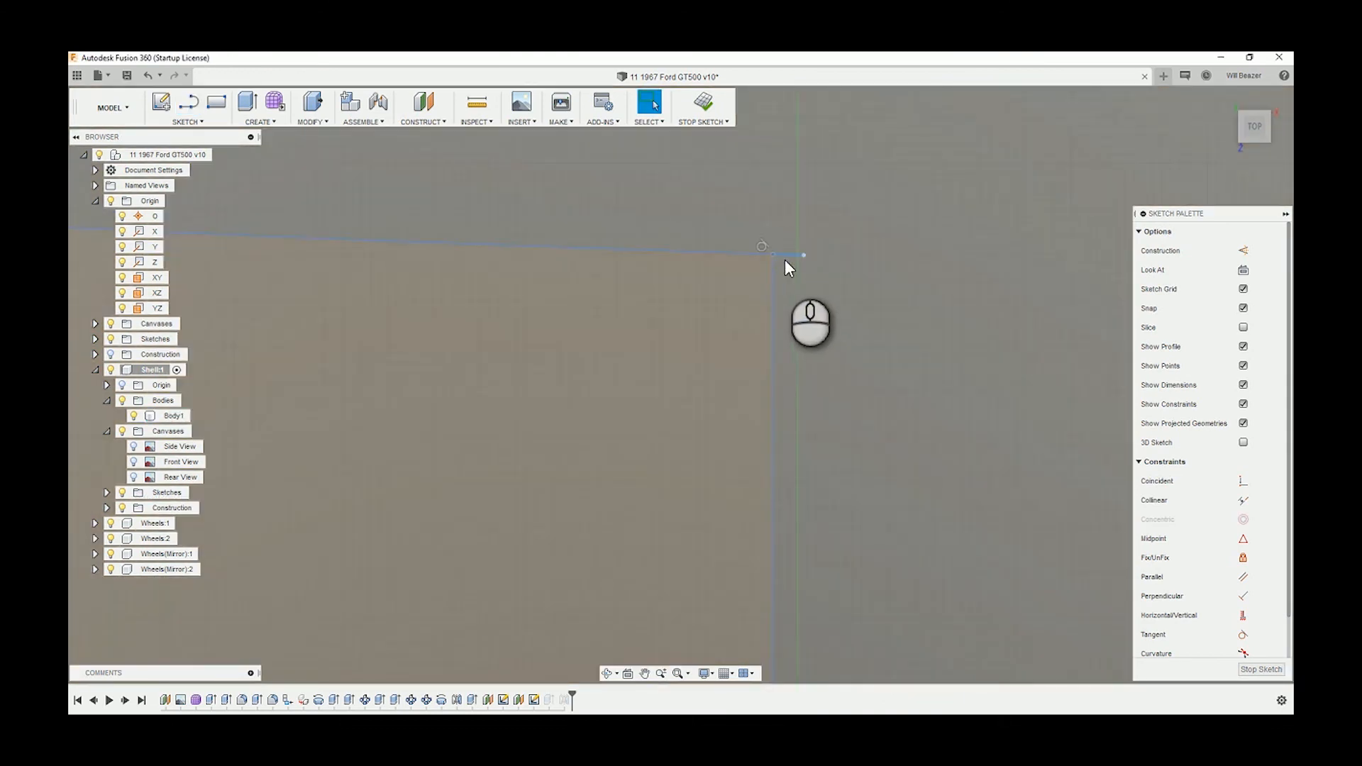
# - Draw a line from the roof-side inner corner to the center axis, continuing about 390 mm along the axis just past the windshield's hood-side edge
pyautogui.press('l')
pyautogui.click(774, 254)
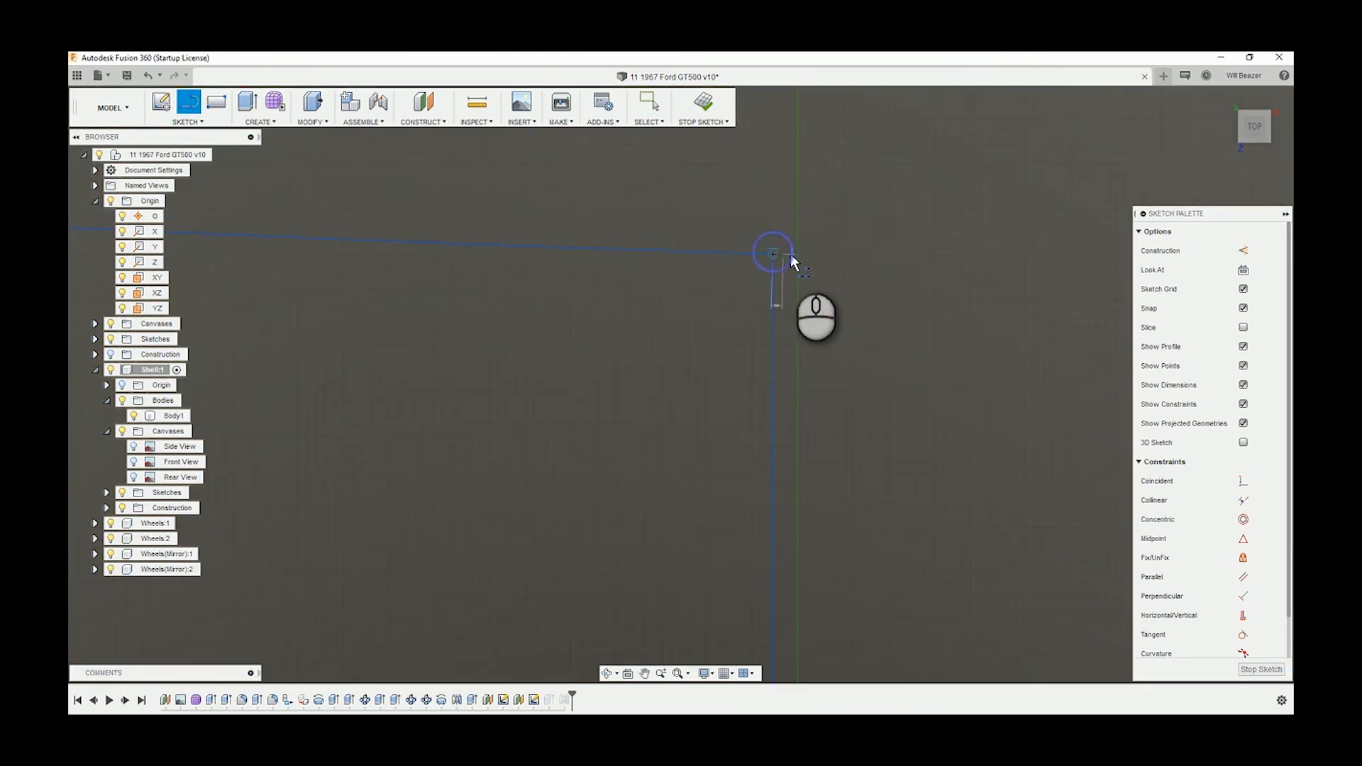
pyautogui.click(798, 254)
pyautogui.moveTo(797, 355)
pyautogui.keyDown('shift'); pyautogui.mouseDown(button='middle')
pyautogui.moveTo(836, 456)
pyautogui.moveTo(800, 266)
pyautogui.mouseUp(button='middle'); pyautogui.keyUp('shift')
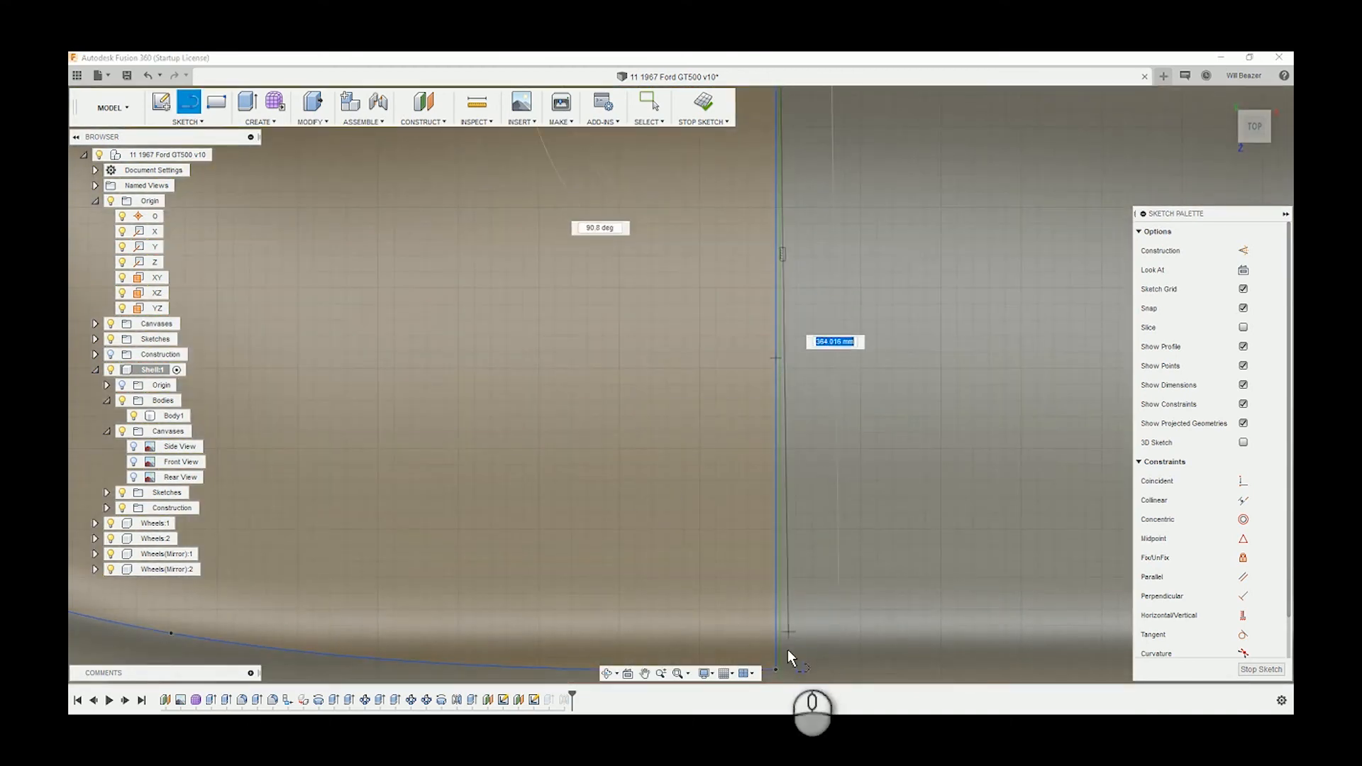
pyautogui.scroll(3, 780, 669)
pyautogui.scroll(3, 780, 666)
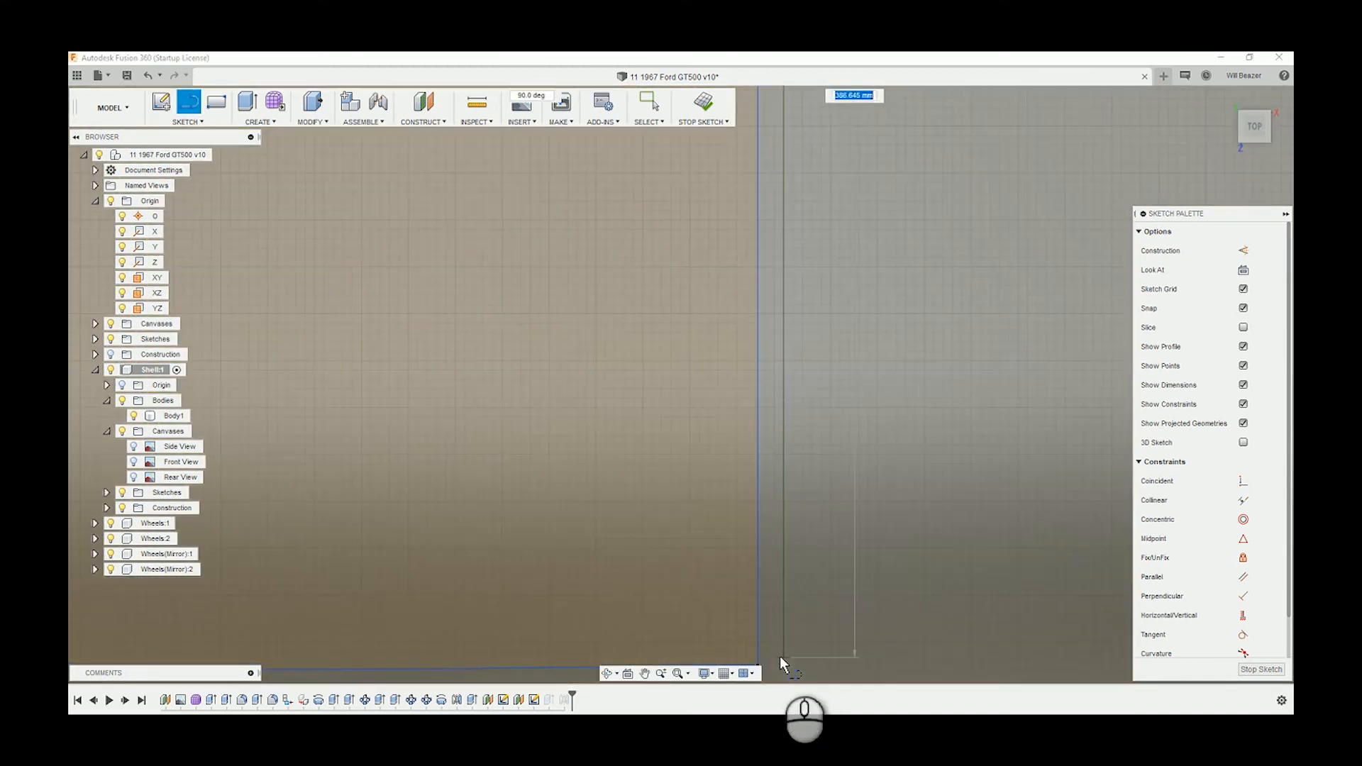
pyautogui.moveTo(780, 657); pyautogui.dragTo(789, 568, button='middle')
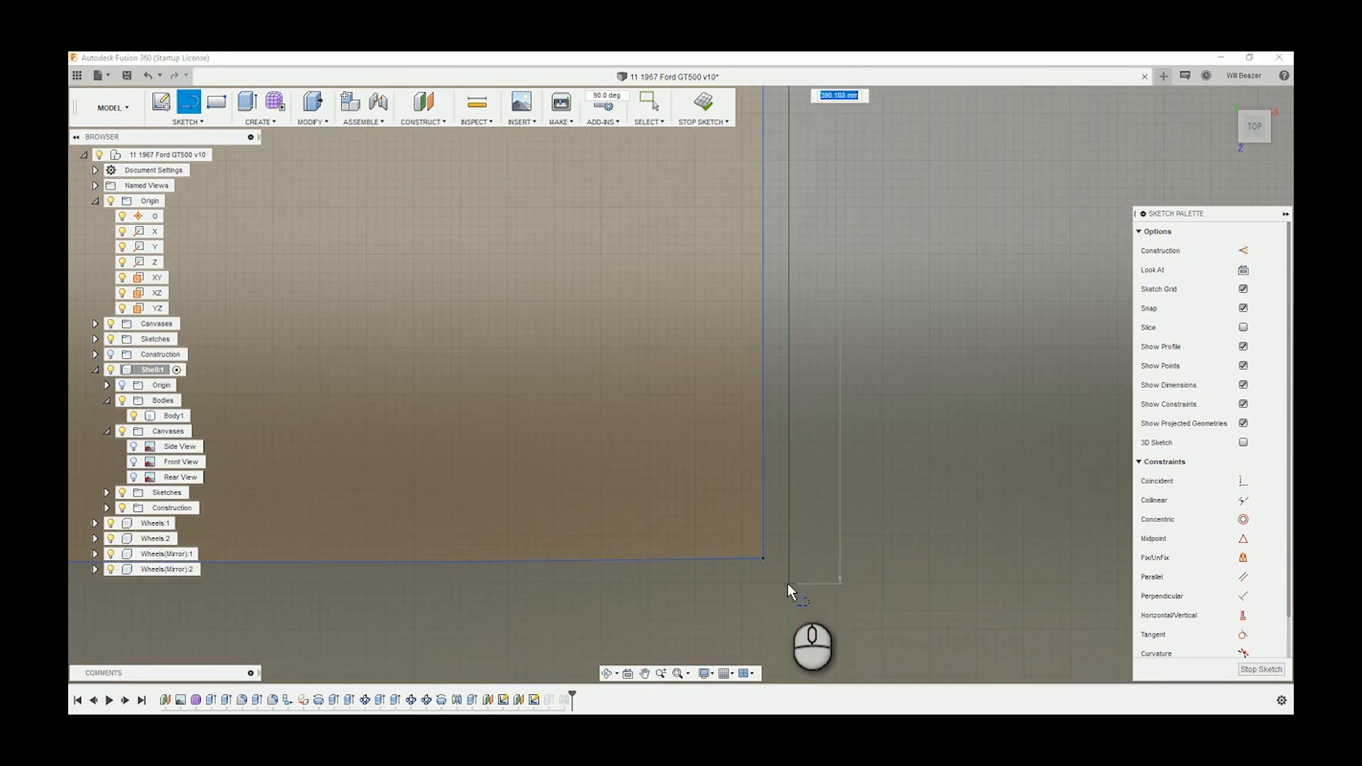
pyautogui.click(788, 583)
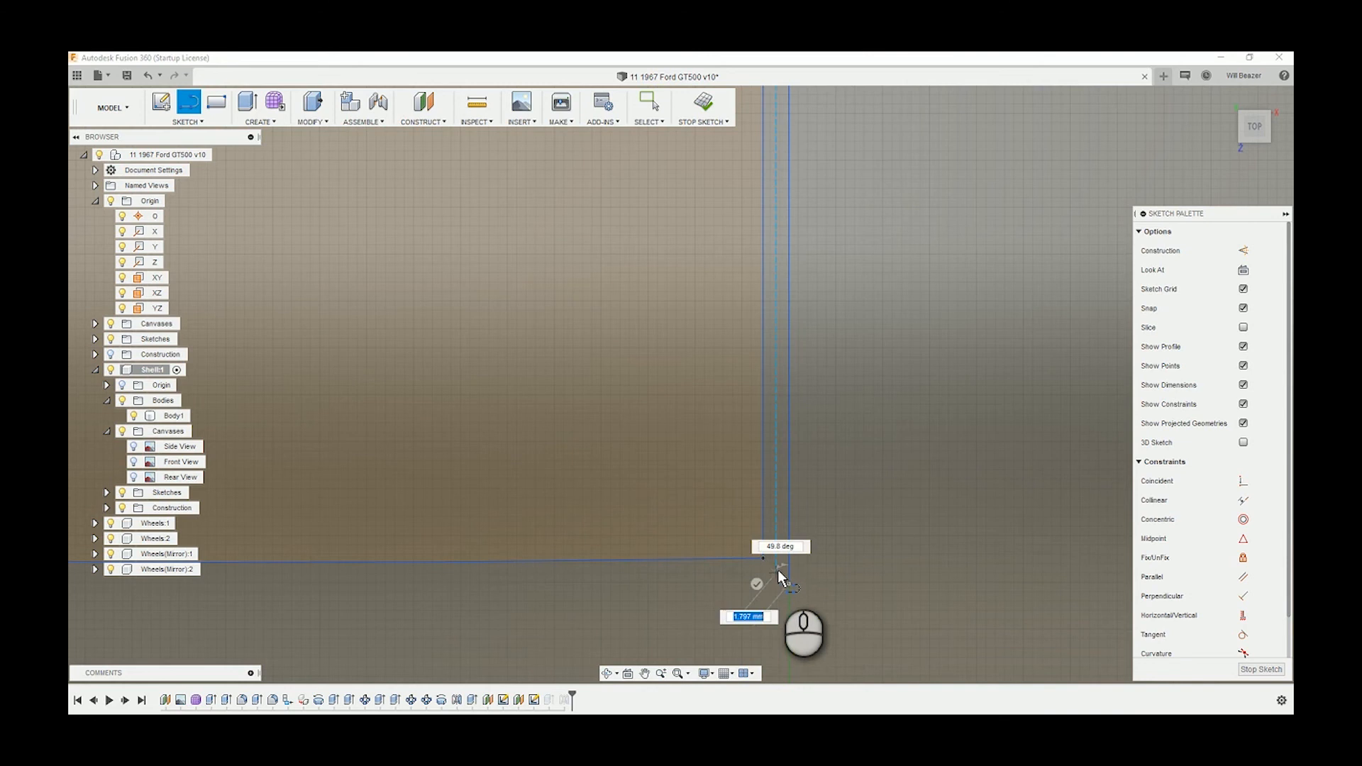
pyautogui.press('Escape')
# - Try to move the windshield profile's hood-side inner corner point onto the lower end of the new centerline line
pyautogui.click(767, 569)
pyautogui.moveTo(768, 567); pyautogui.dragTo(789, 584)
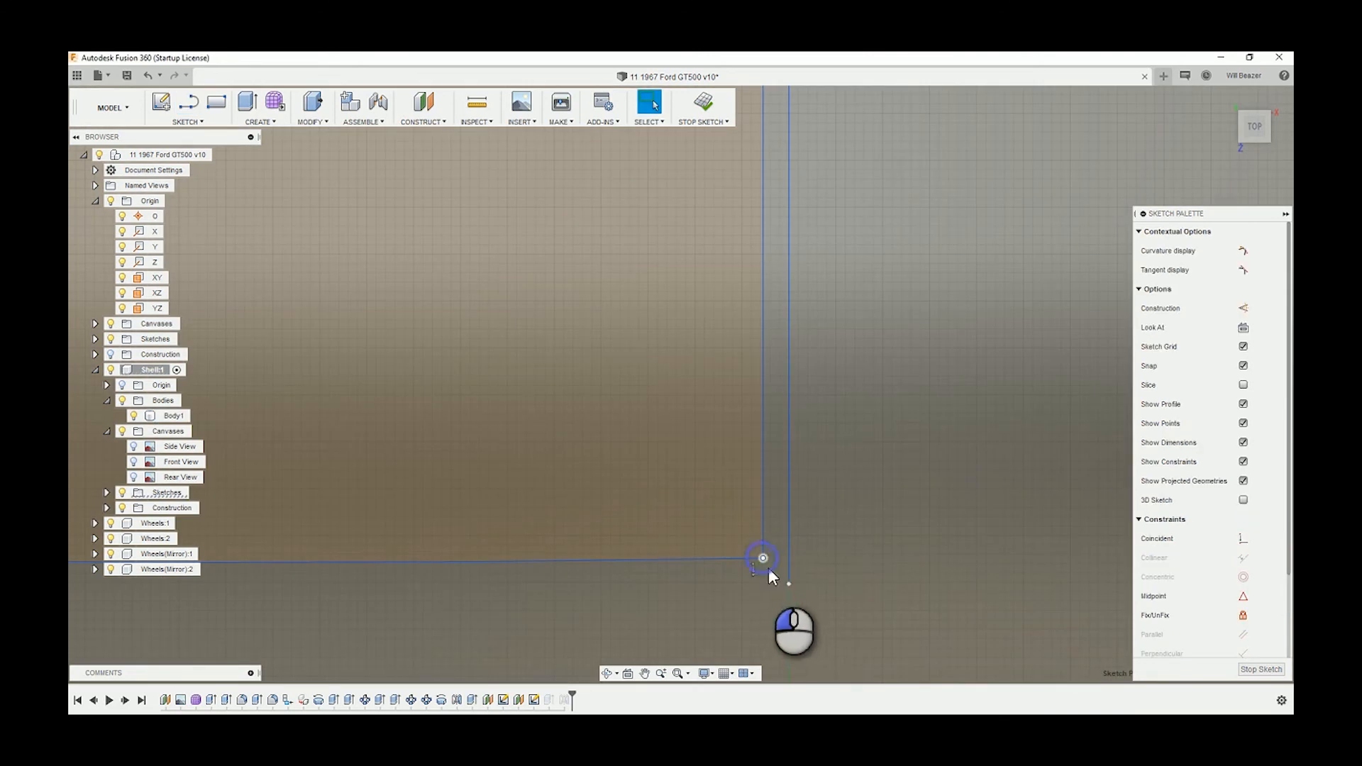
pyautogui.click(778, 581)
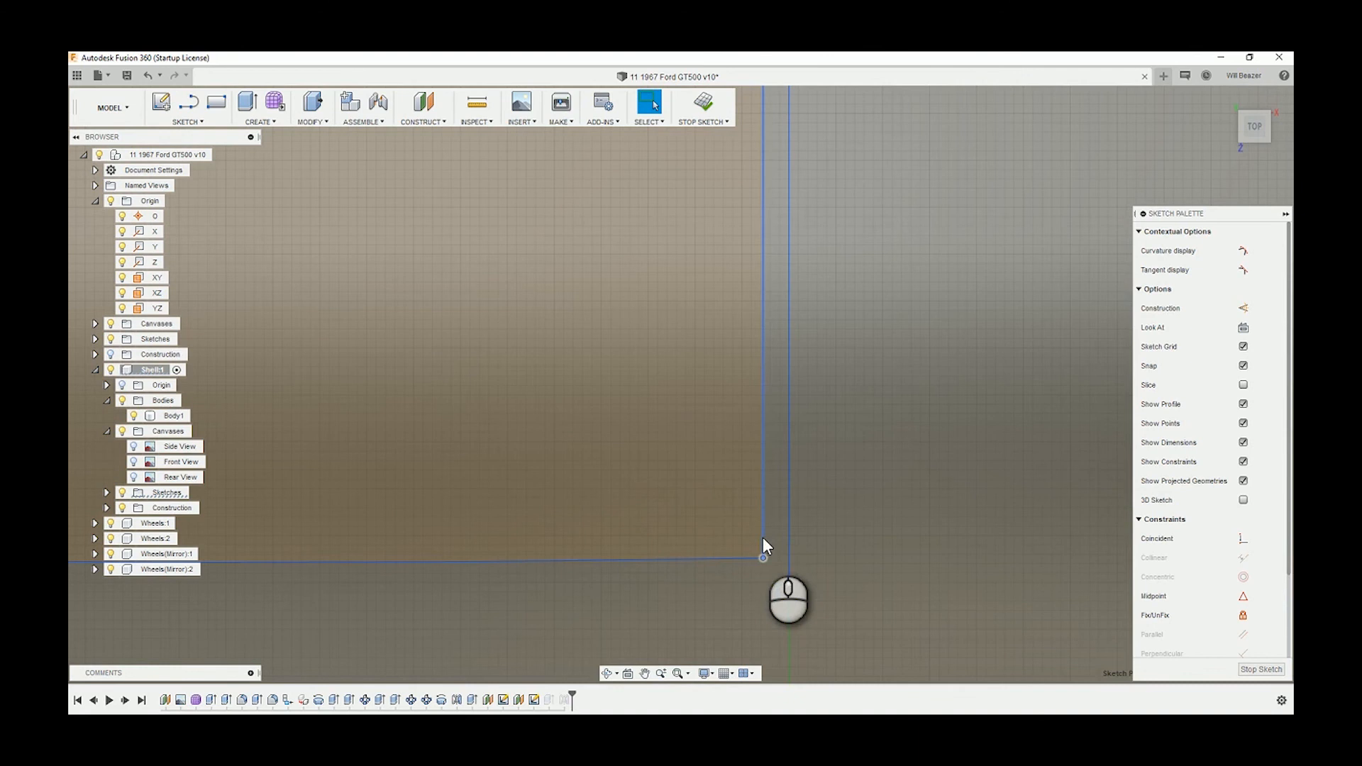
# - Delete the old inner edge line running beside the new line on the car's center axis
pyautogui.click(764, 539)
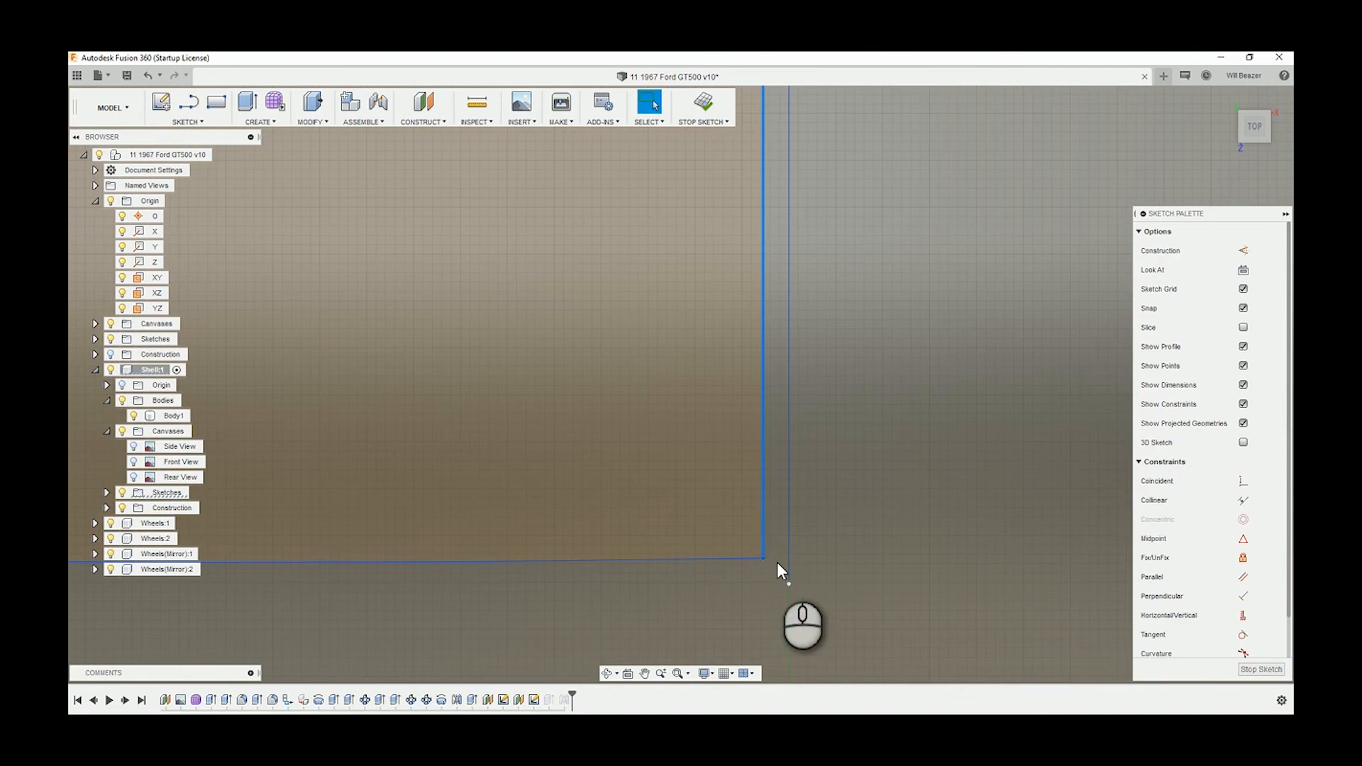
pyautogui.press('Delete')
pyautogui.scroll(-2, 805, 567)
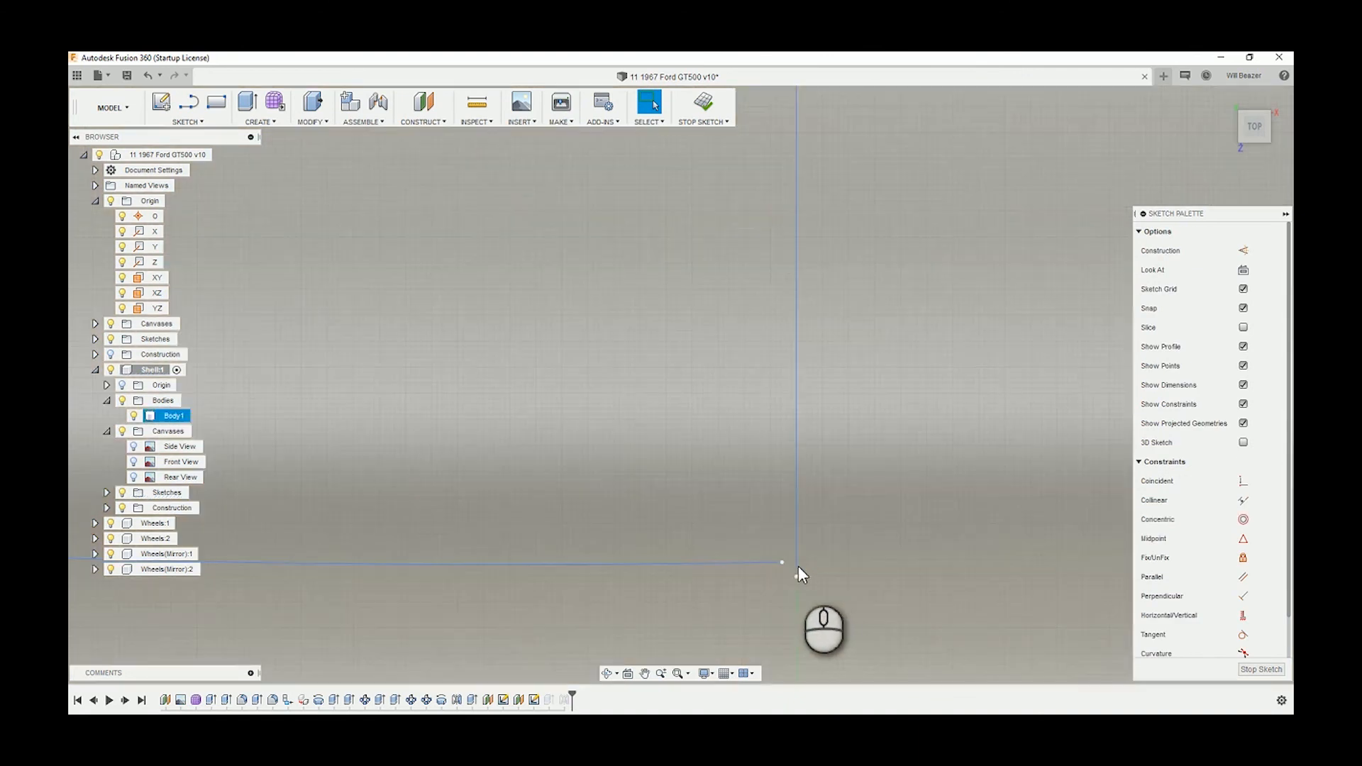
# - Snap the hood-side curve's loose endpoint onto the end of the centerline line and finish the windshield sketch
pyautogui.moveTo(779, 564); pyautogui.dragTo(795, 576)
pyautogui.scroll(-4, 749, 489)
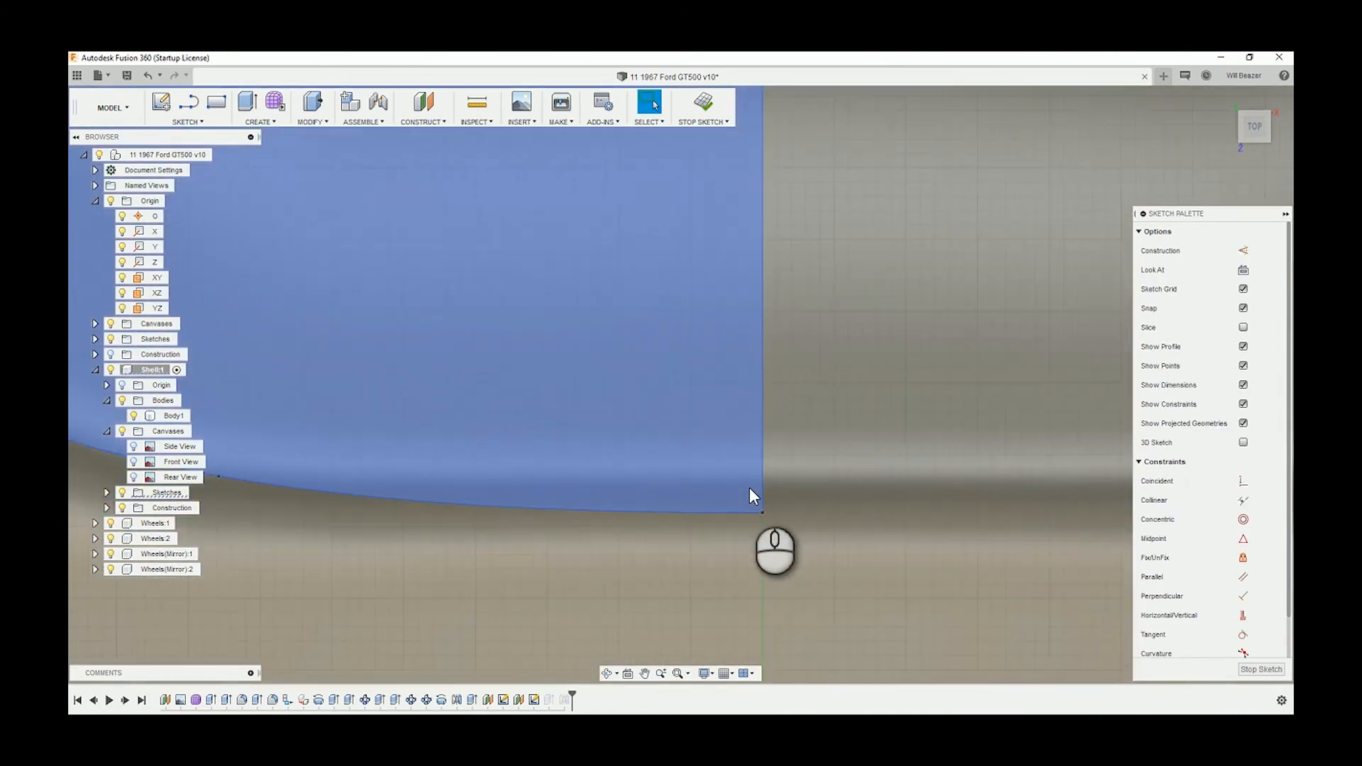
pyautogui.press('Escape')
pyautogui.scroll(3, 773, 114)
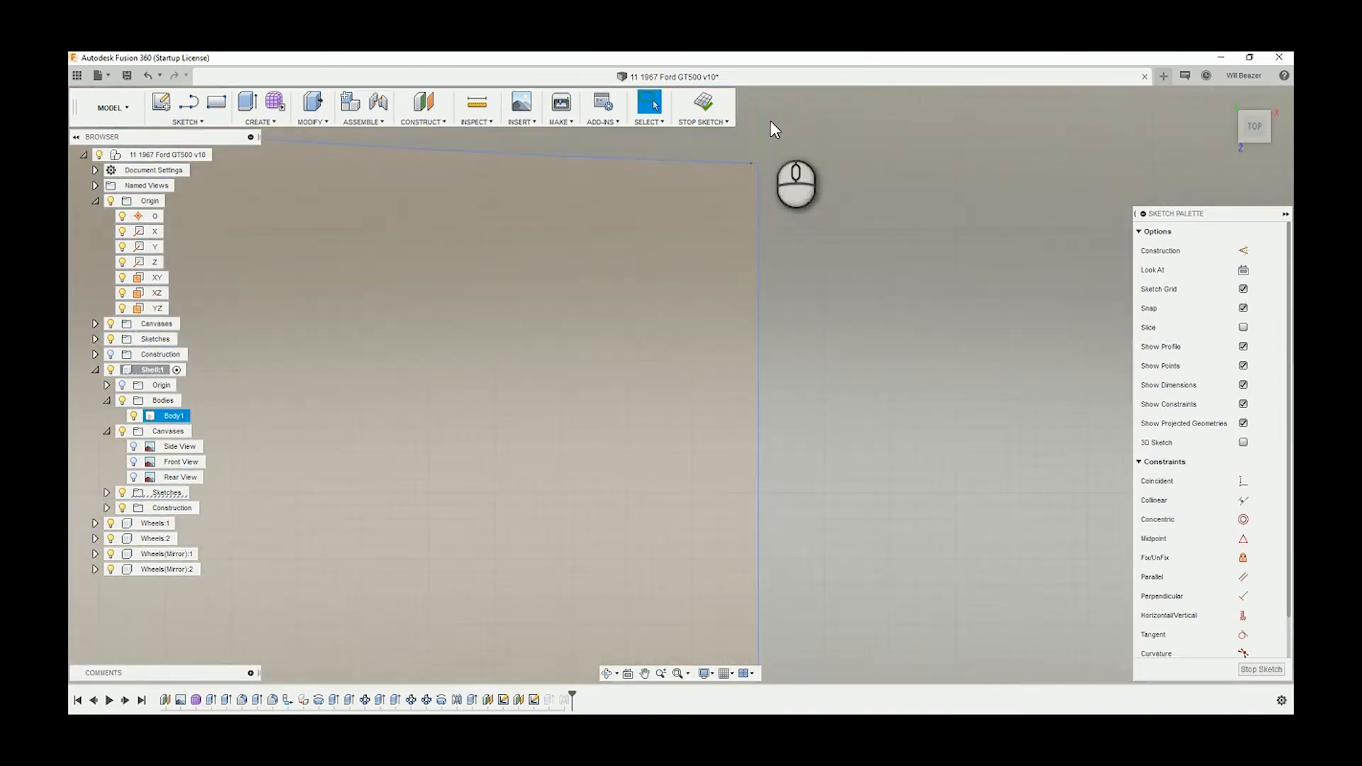
pyautogui.scroll(-5, 766, 278)
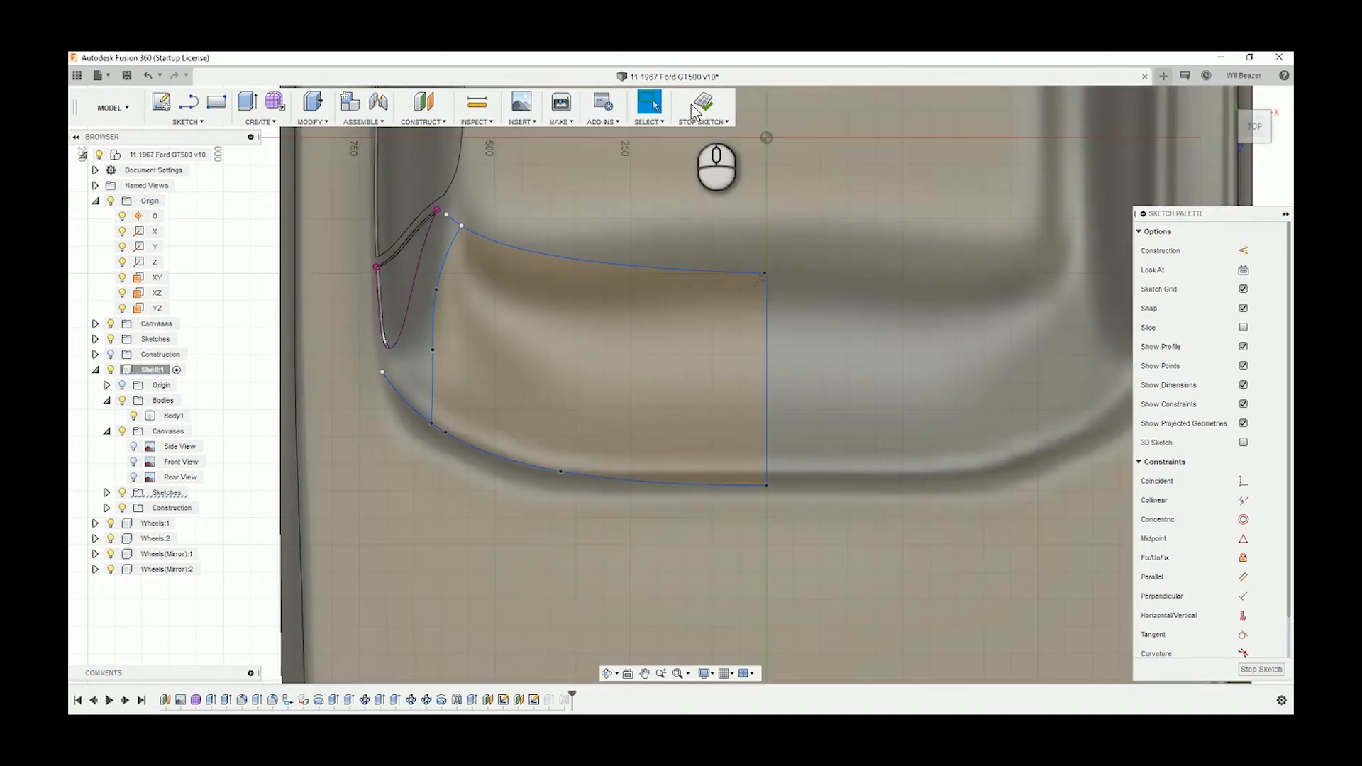
pyautogui.click(698, 100)
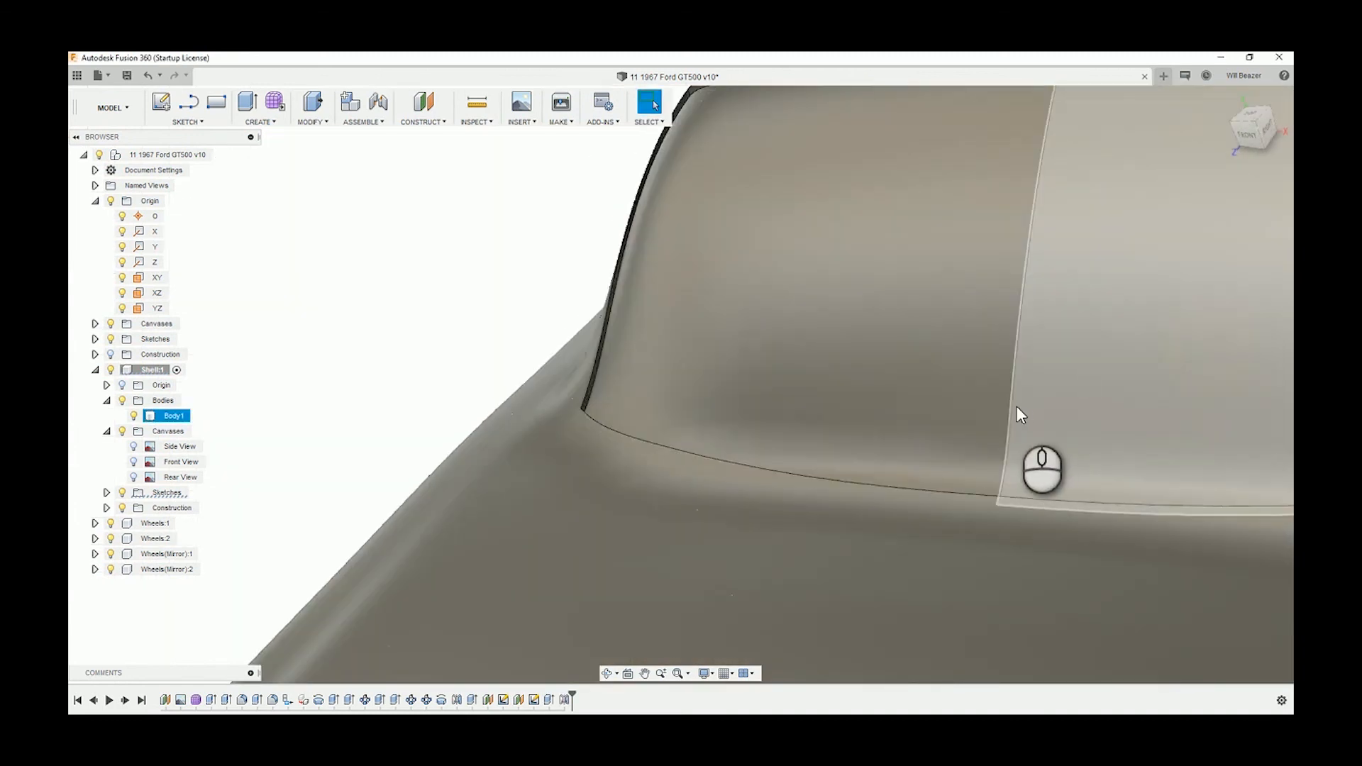
# - Examine the updated windshield cut around its center seam and select the edge between the two halves
pyautogui.keyDown('shift'); pyautogui.moveTo(1013, 434); pyautogui.dragTo(855, 254, button='middle'); pyautogui.keyUp('shift')
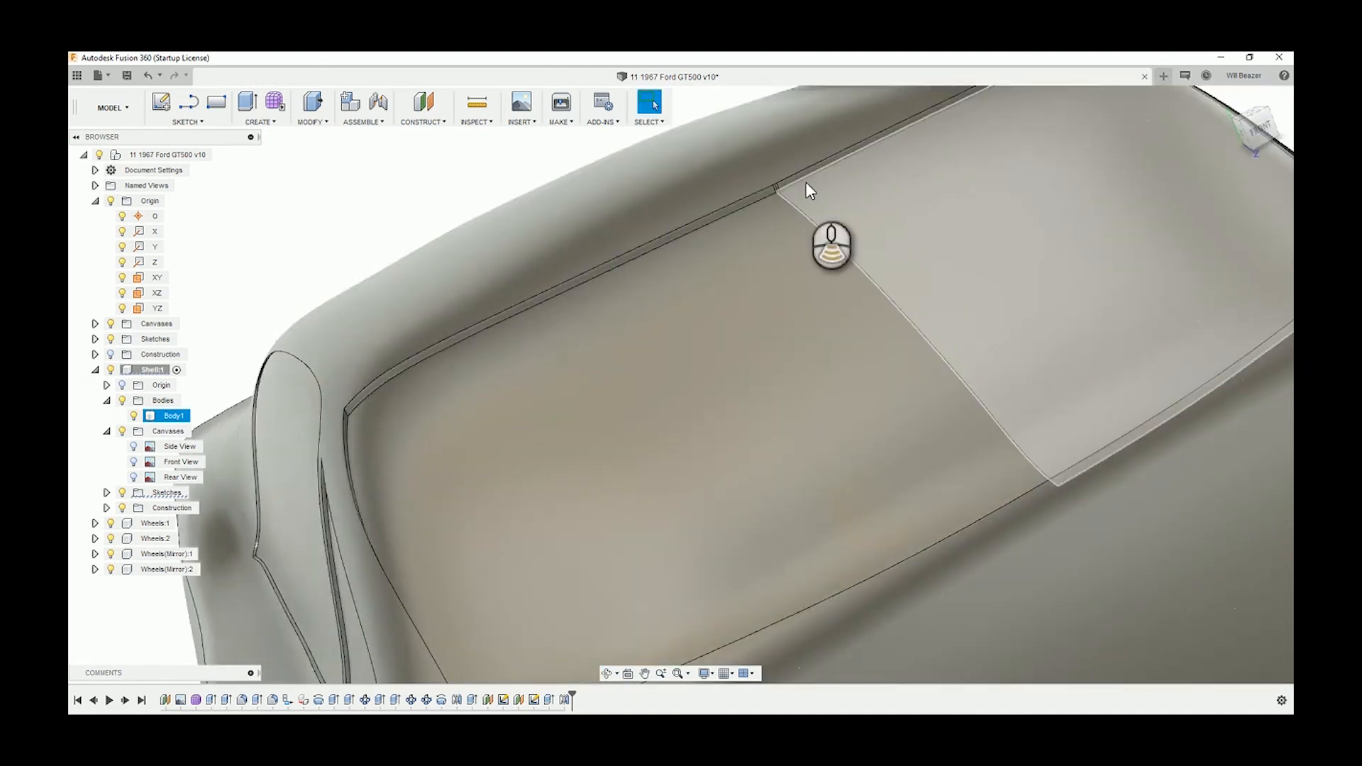
pyautogui.scroll(5, 794, 175)
pyautogui.scroll(-3, 464, 291)
pyautogui.scroll(-8, 433, 323)
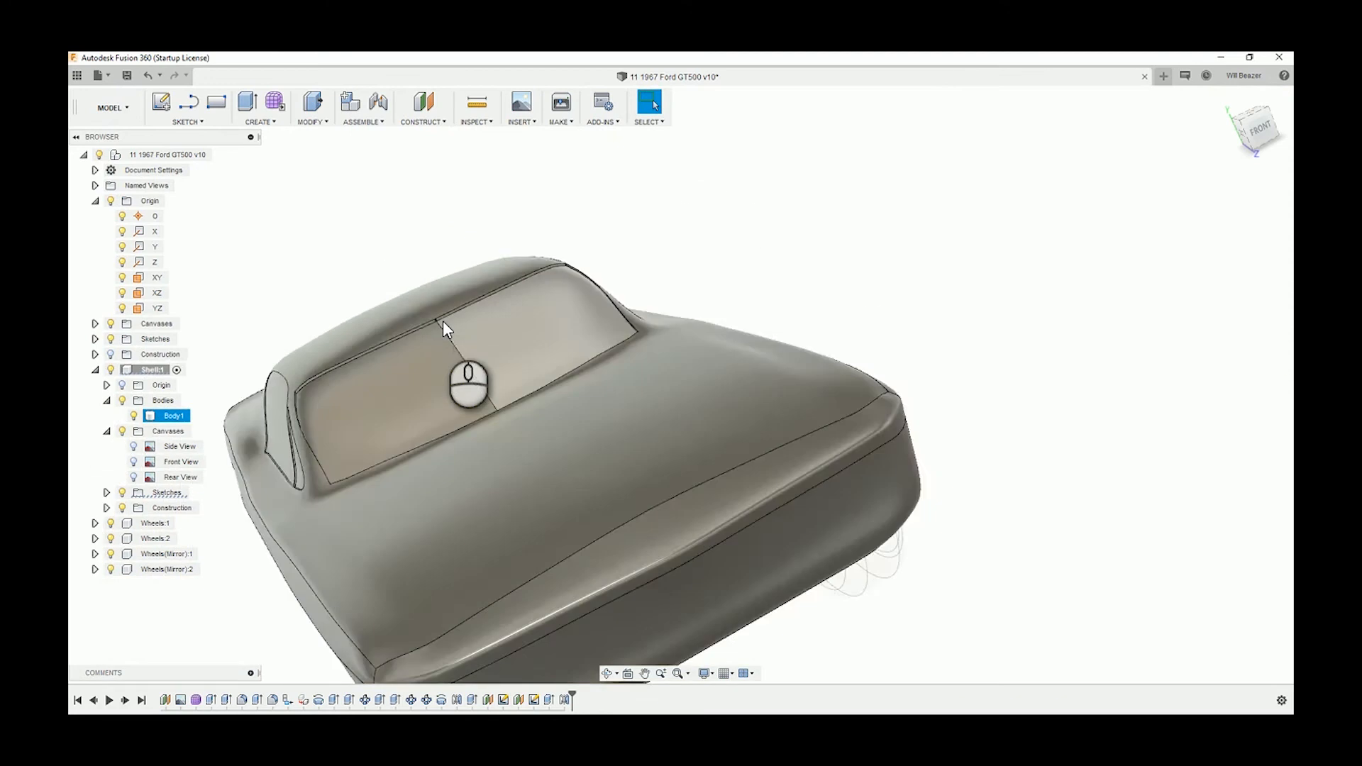
pyautogui.keyDown('shift'); pyautogui.moveTo(449, 313); pyautogui.dragTo(473, 371, button='middle'); pyautogui.keyUp('shift')
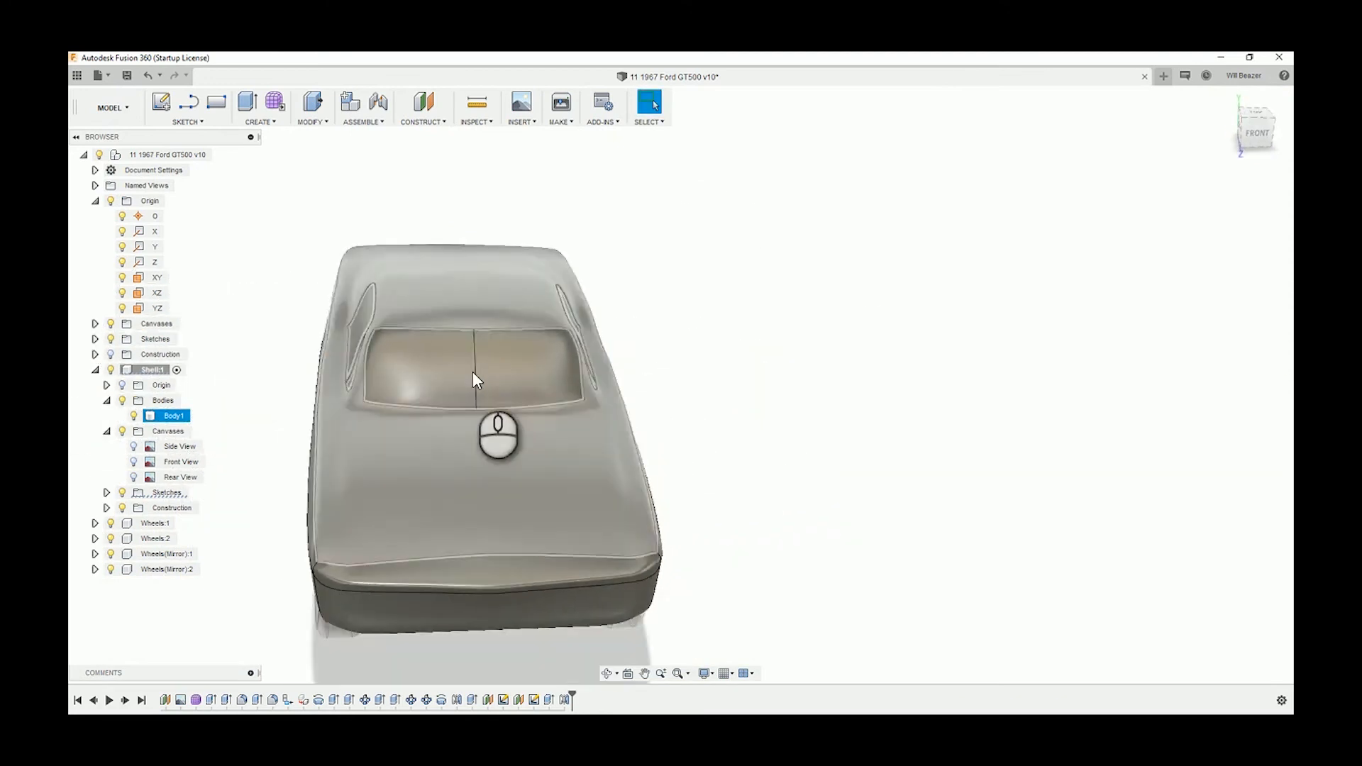
pyautogui.scroll(3, 474, 347)
pyautogui.scroll(2, 474, 347)
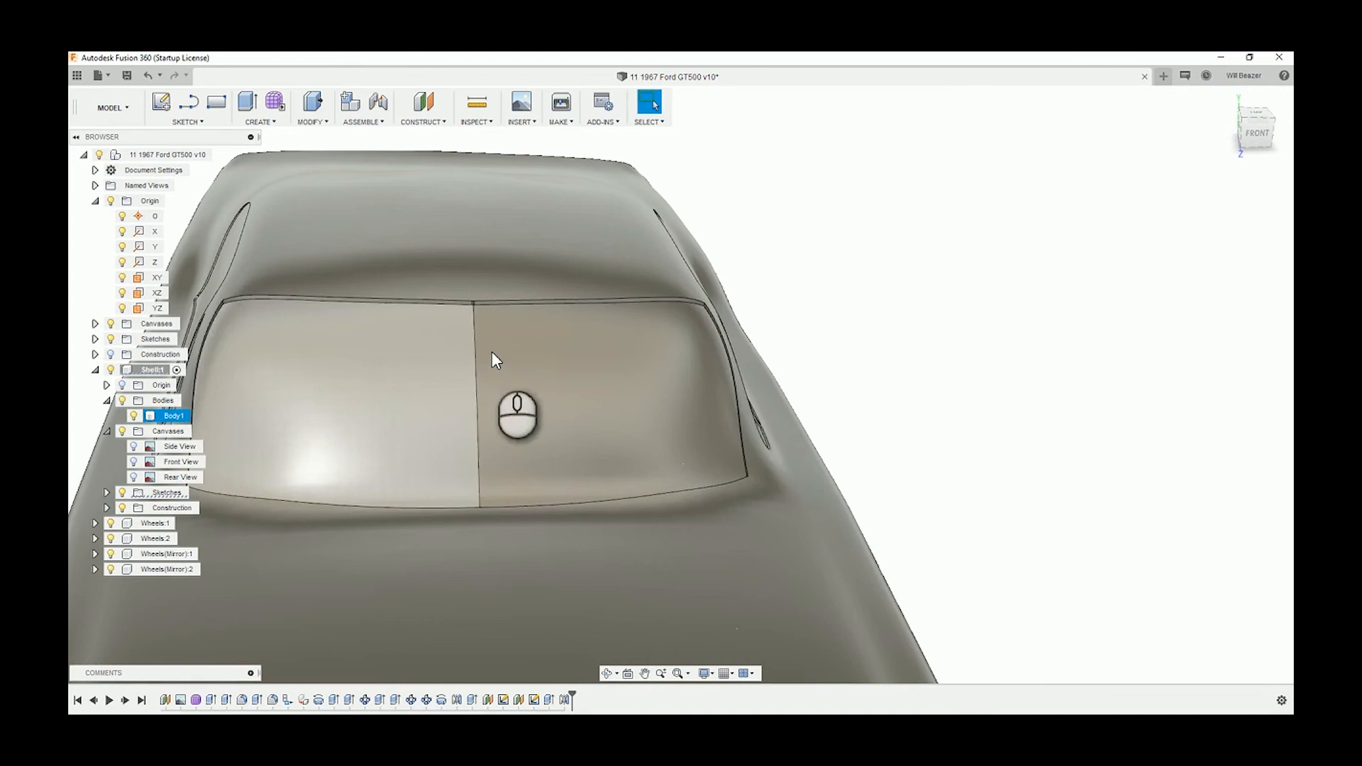
pyautogui.click(968, 323)
pyautogui.click(458, 346)
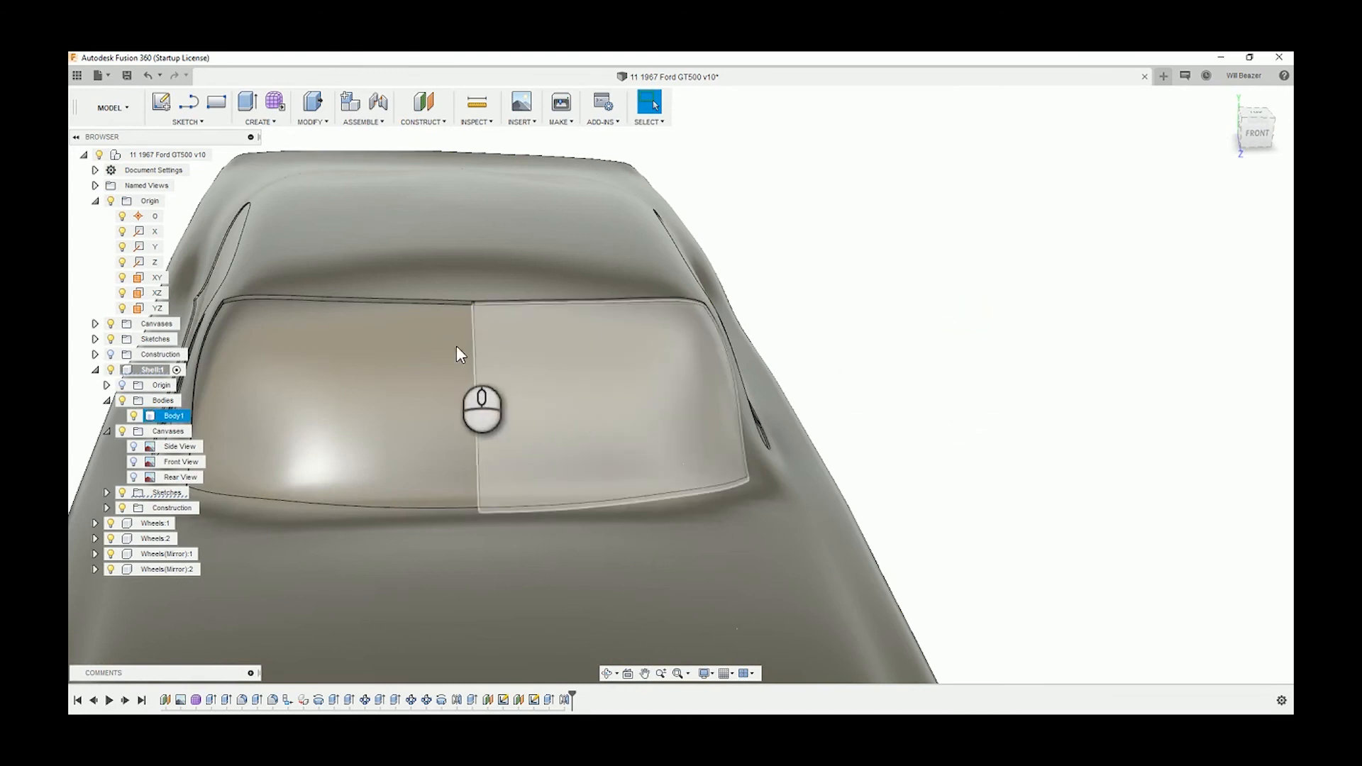
pyautogui.click(474, 348)
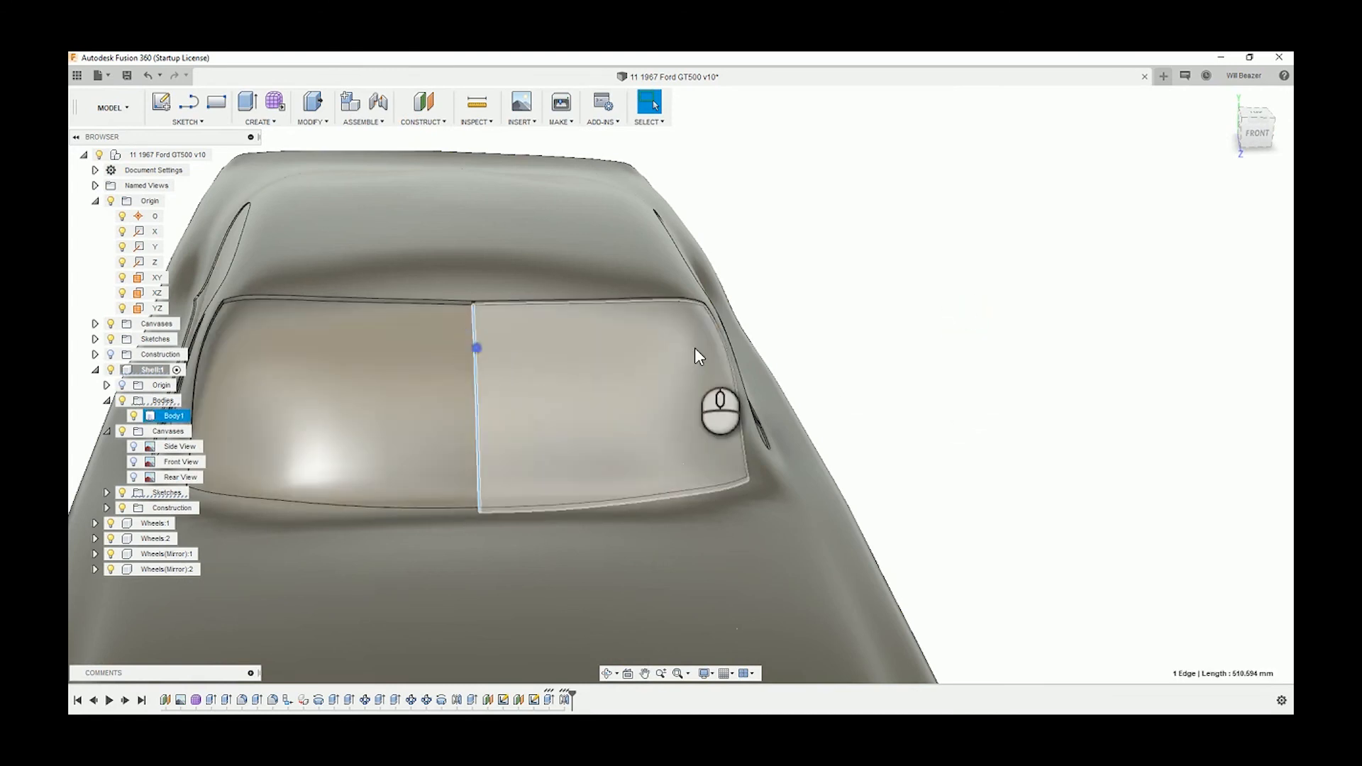